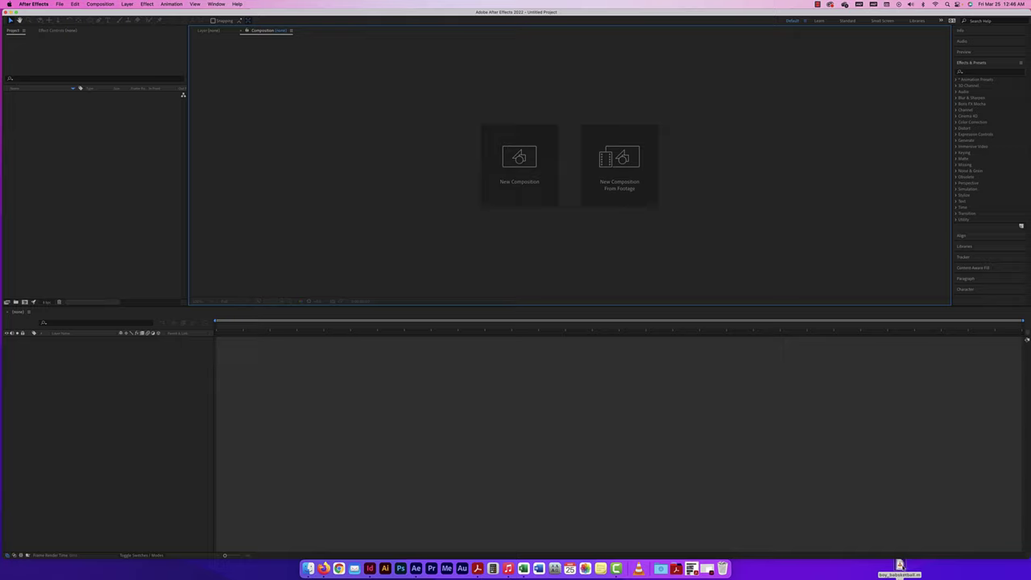
Import the basketball video from the desktop into the project and create a composition from it
drag(899, 565, 40, 122)
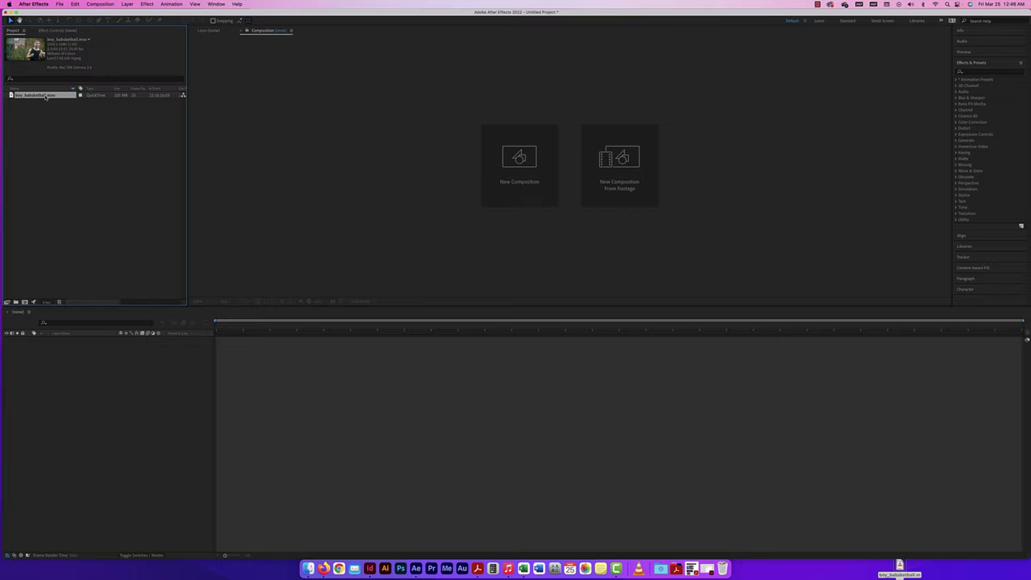
drag(46, 96, 86, 361)
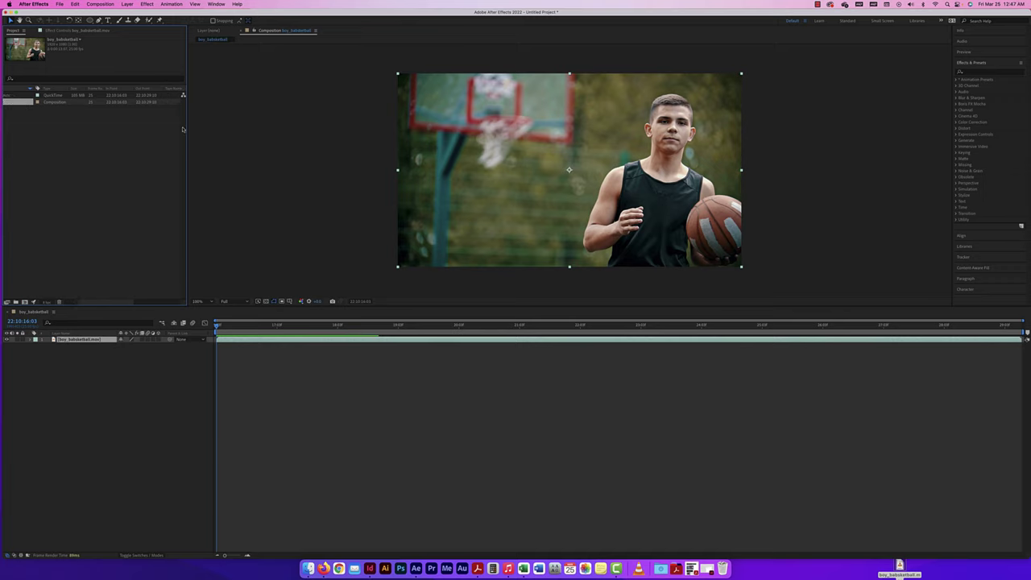
click(289, 123)
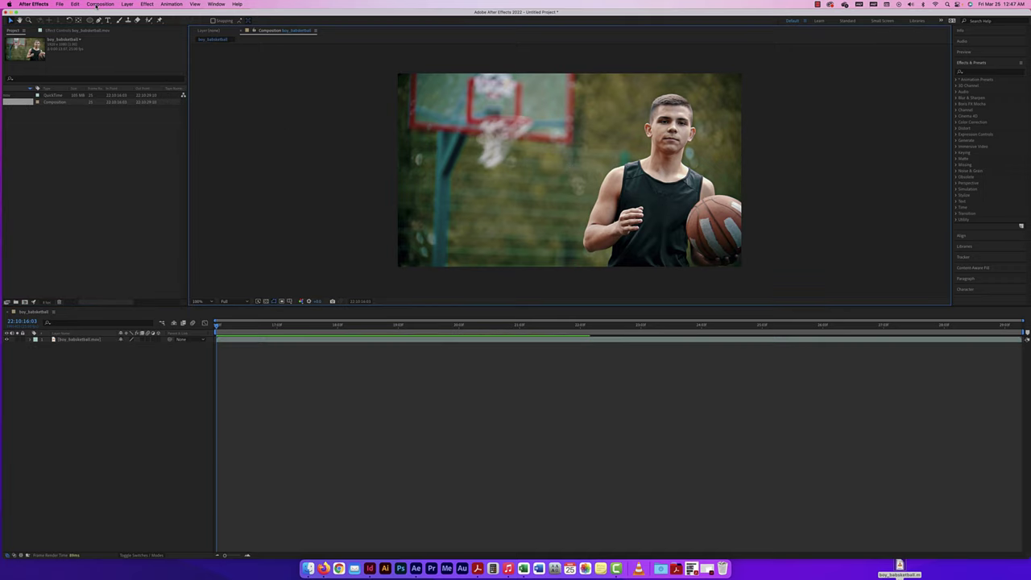
Review the new composition's settings and leave them as they are
click(97, 5)
click(105, 28)
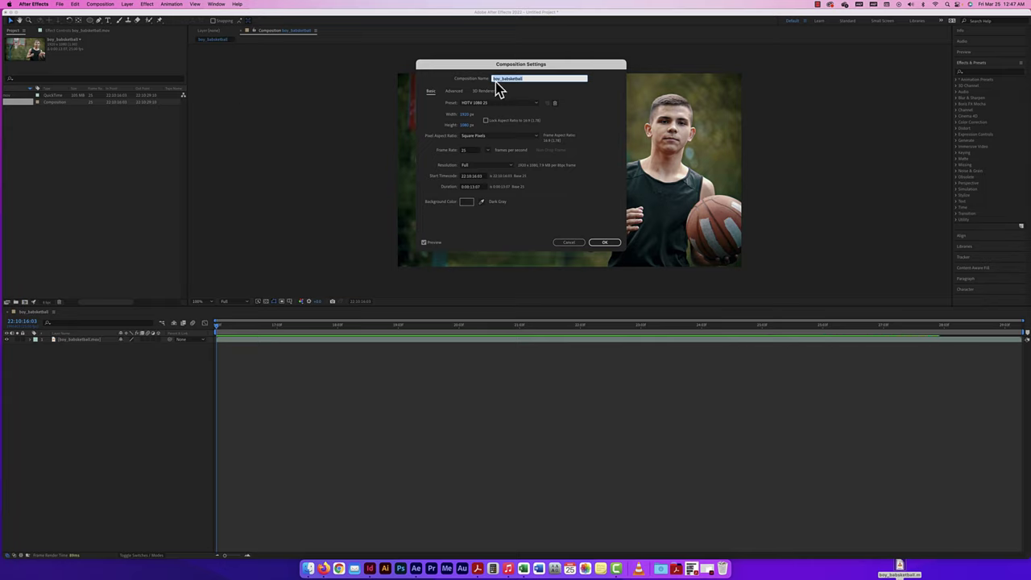
click(569, 243)
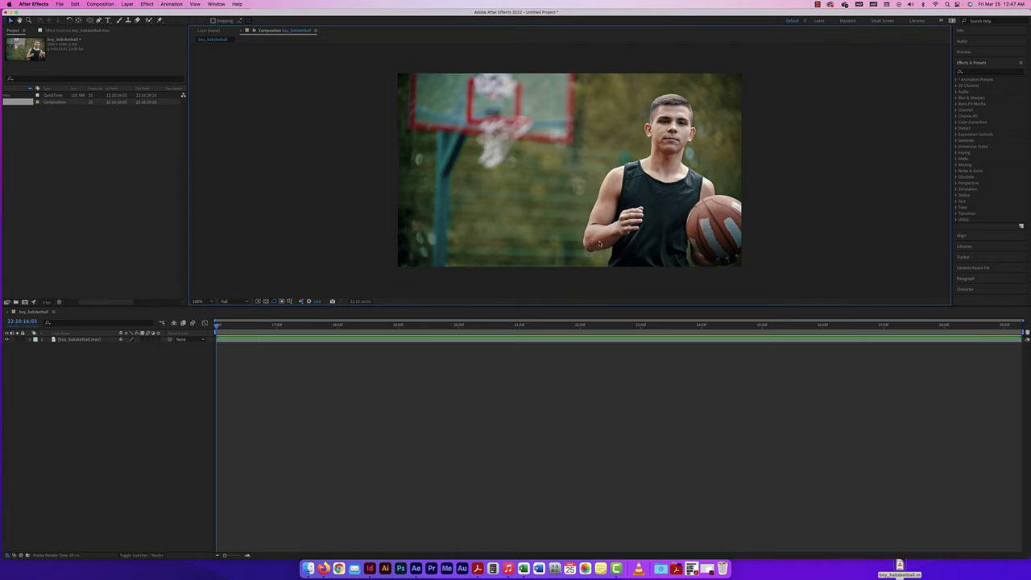
Select the video layer and preview the composition from its first frame
click(568, 207)
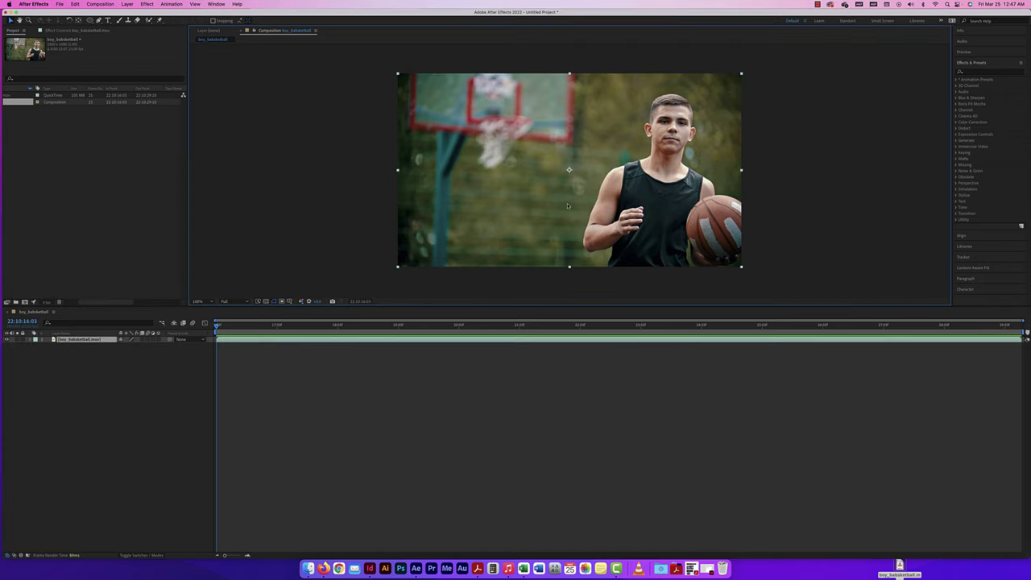
click(217, 325)
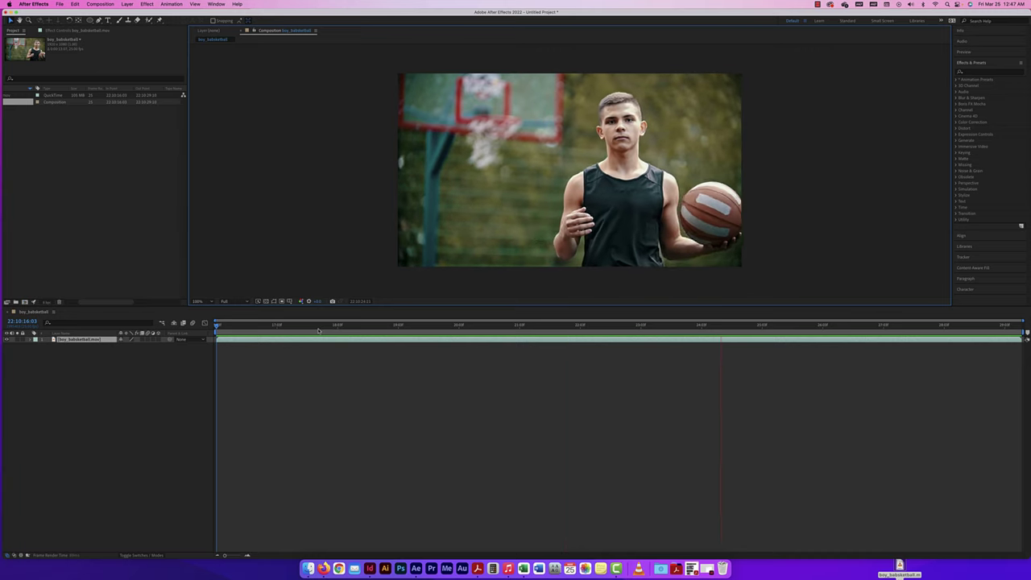
key(space)
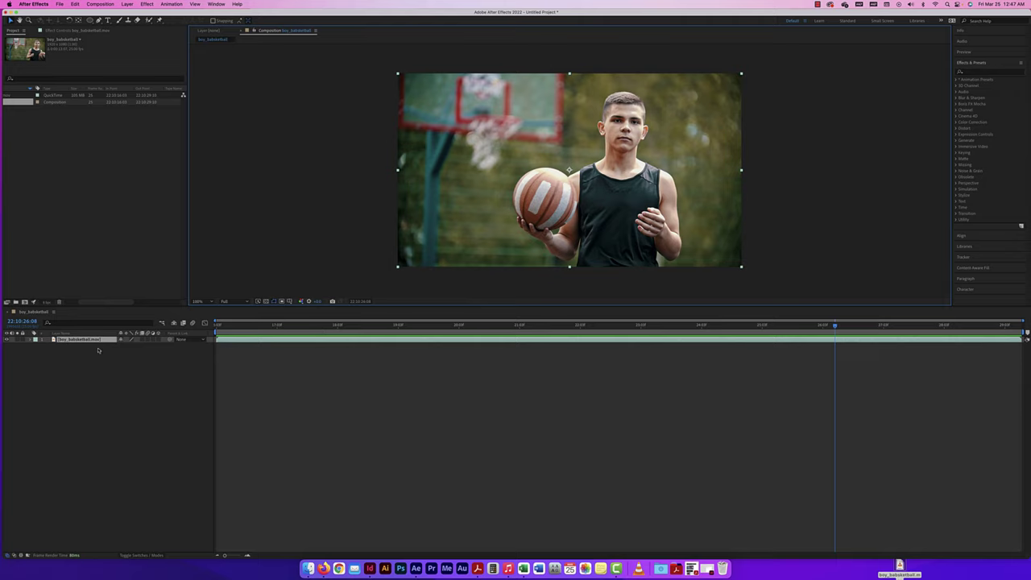
Open the video layer in its own viewer and play it, then return to the composition and close the layer view
double_click(56, 340)
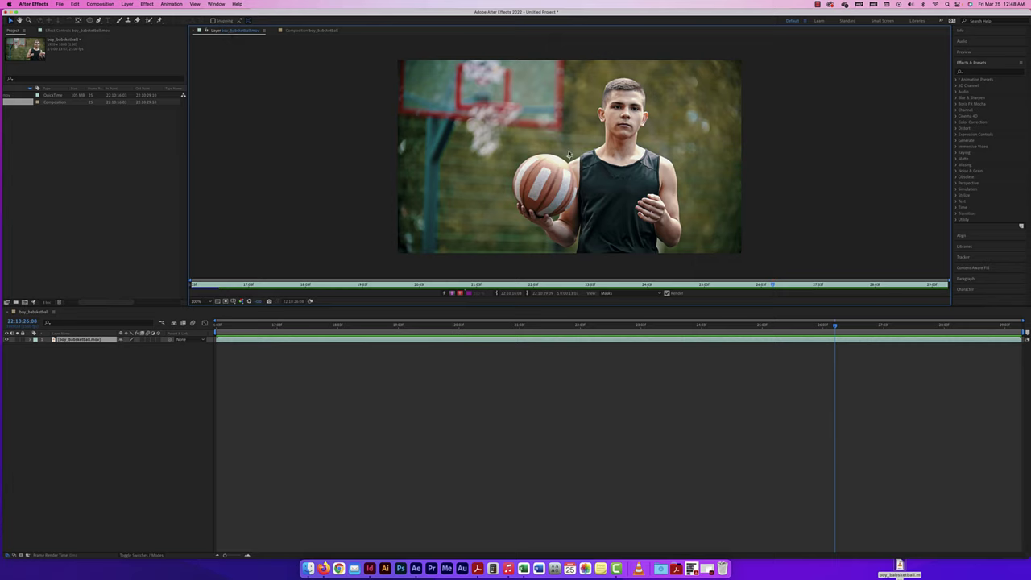
key(space)
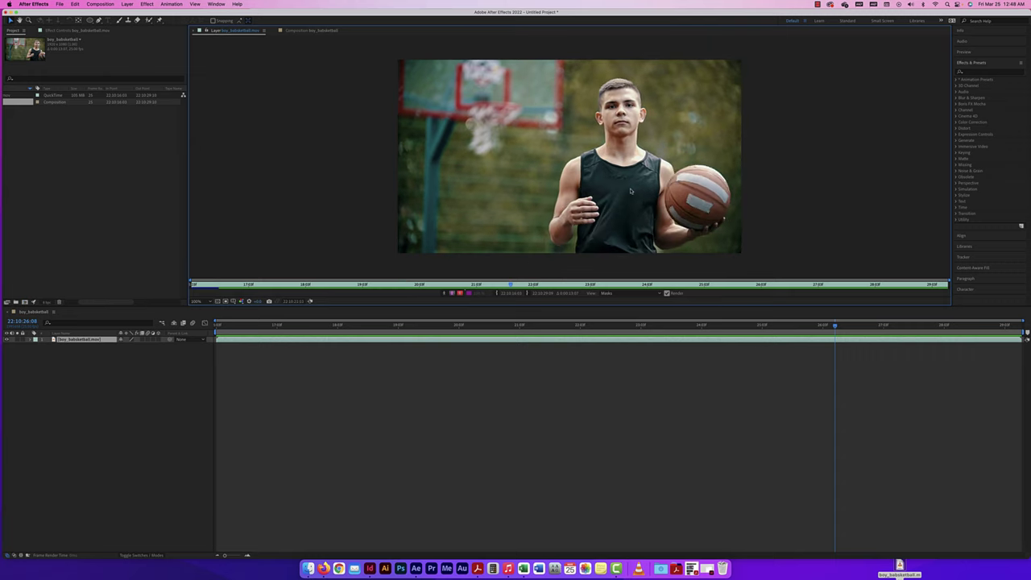
key(space)
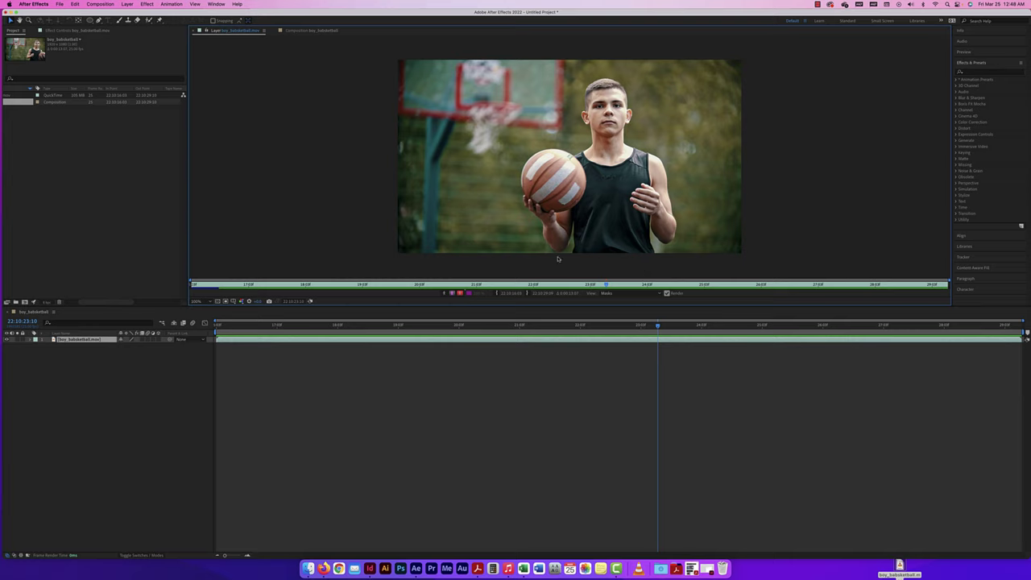
click(304, 31)
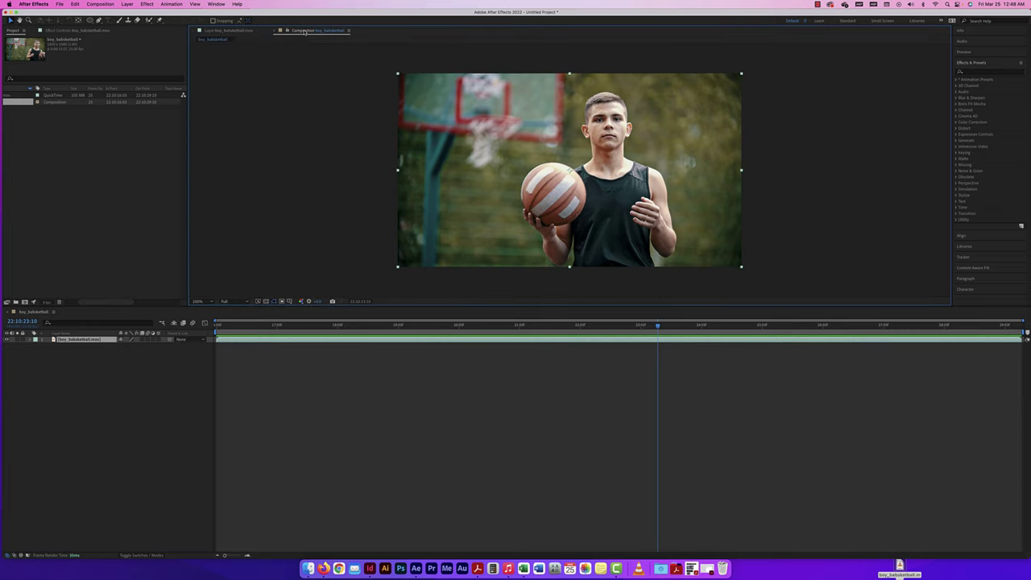
click(200, 31)
Move the current time to 22:10:18:09 and trim the start of the video layer to that frame
drag(658, 325, 410, 324)
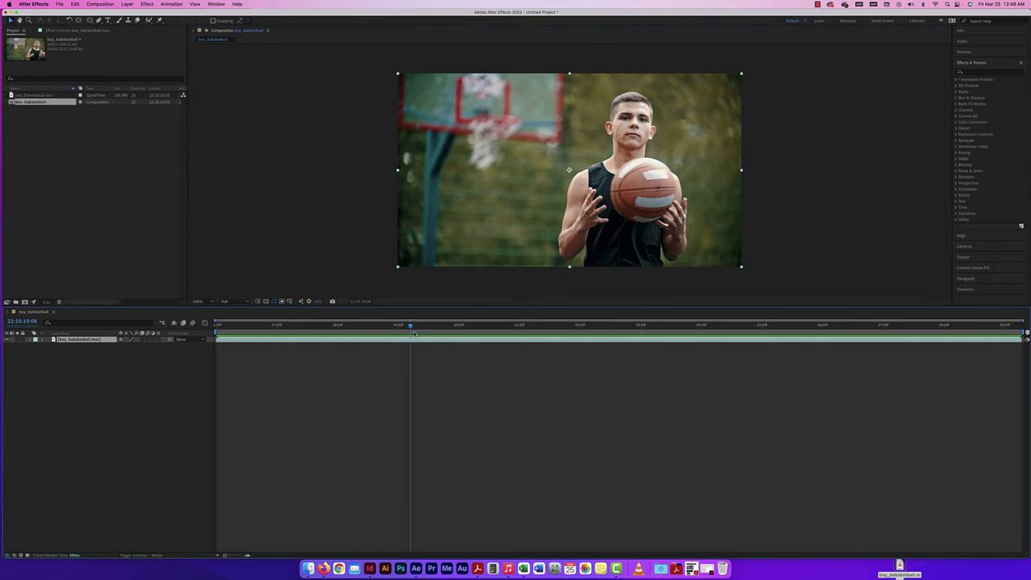
drag(411, 328, 338, 325)
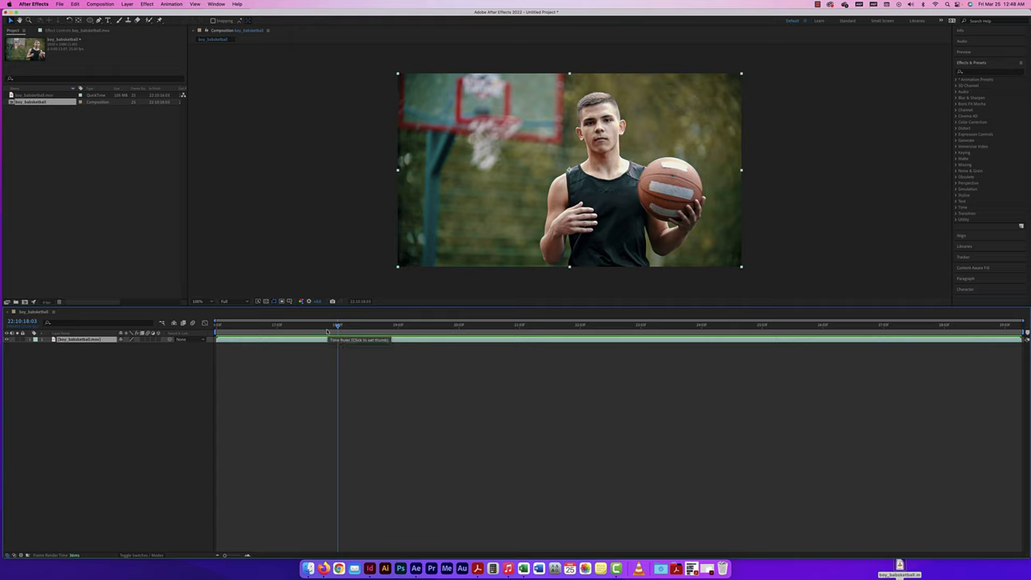
mouse_move(340, 326)
mouse_down()
mouse_move(319, 325)
mouse_move(491, 328)
mouse_move(317, 327)
mouse_move(352, 328)
mouse_up()
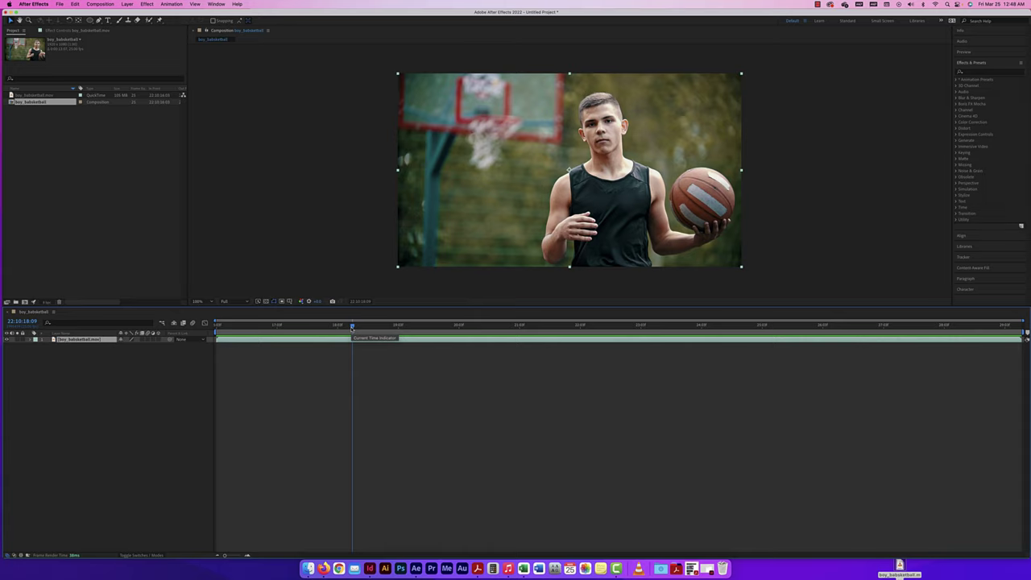
key(alt+bracketleft)
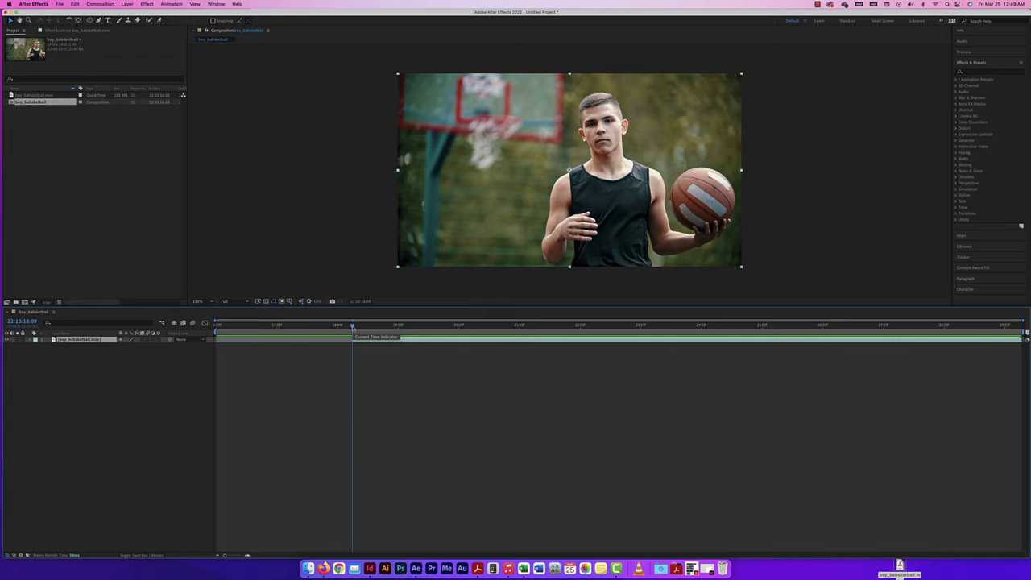
Undo the start trim and trim the layer's start to the current time again
key(super+z)
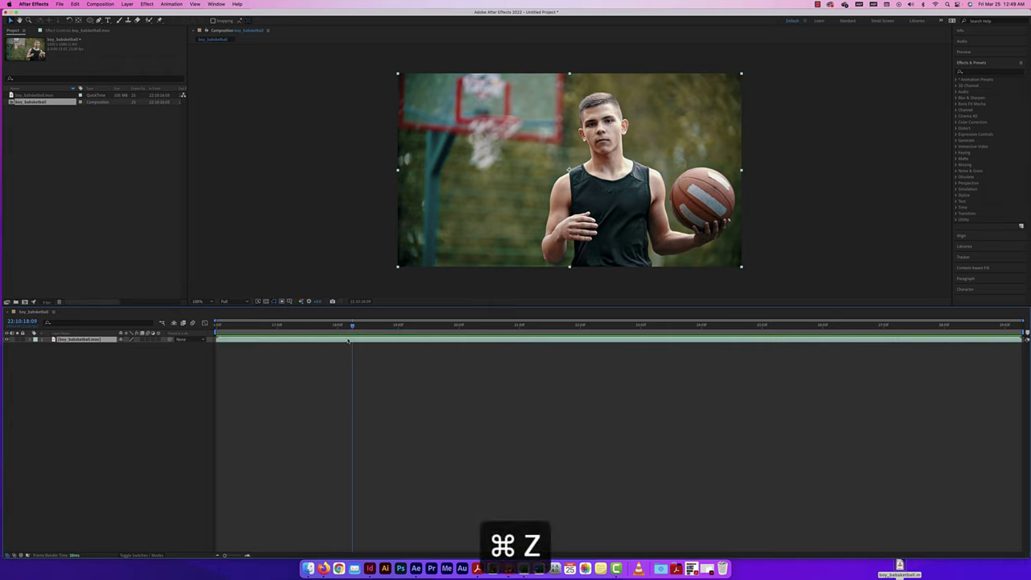
drag(216, 339, 352, 340)
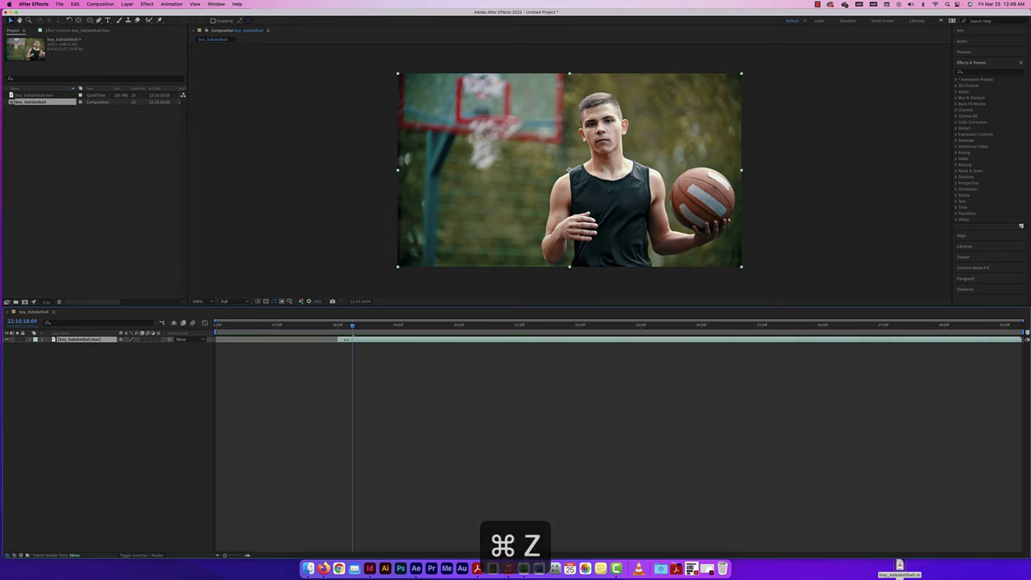
key(super+z)
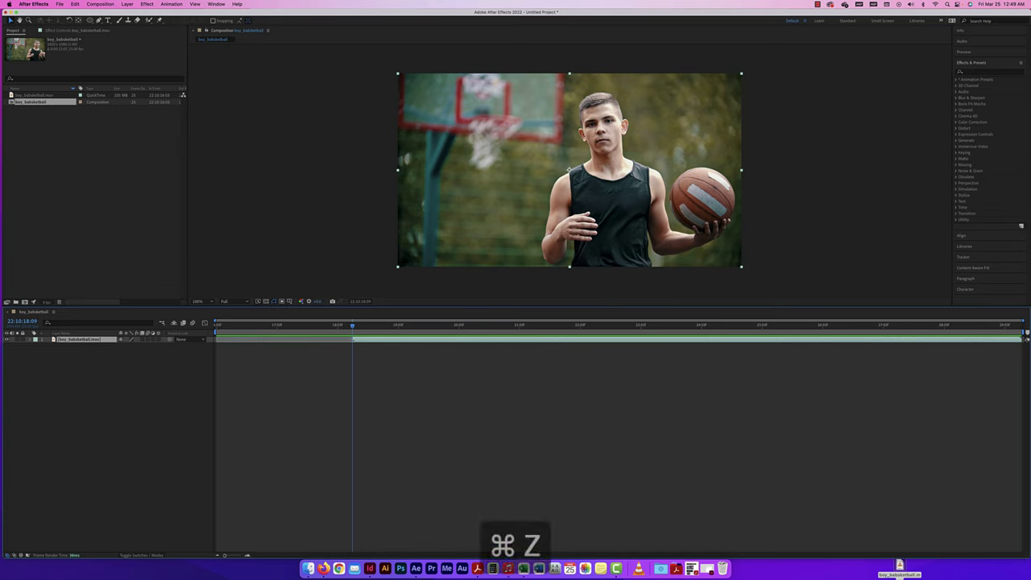
key(alt+bracketleft)
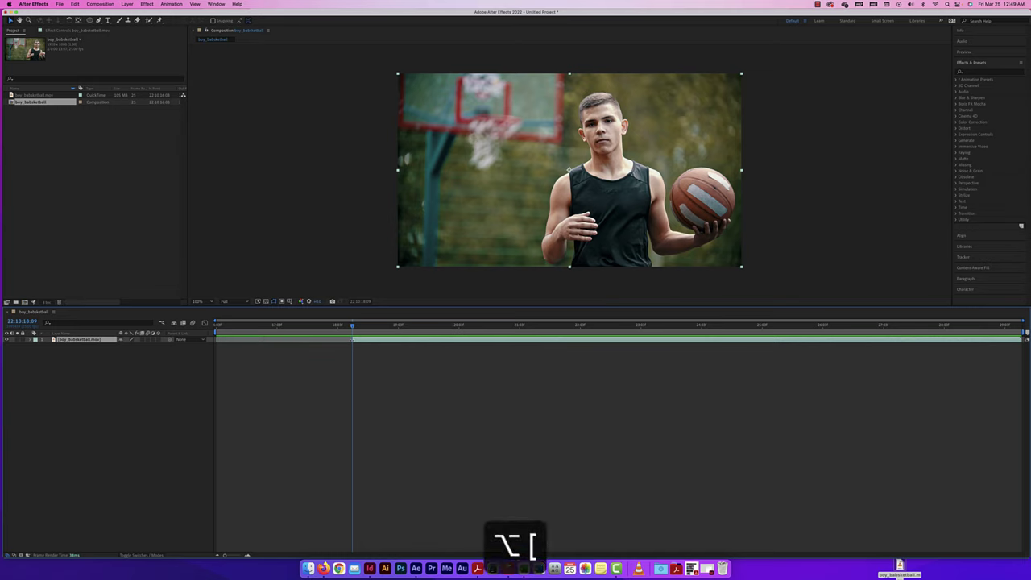
Trim the end of the video layer at 22:10:21:04 and slide the clip to the start of the composition
drag(352, 327, 523, 331)
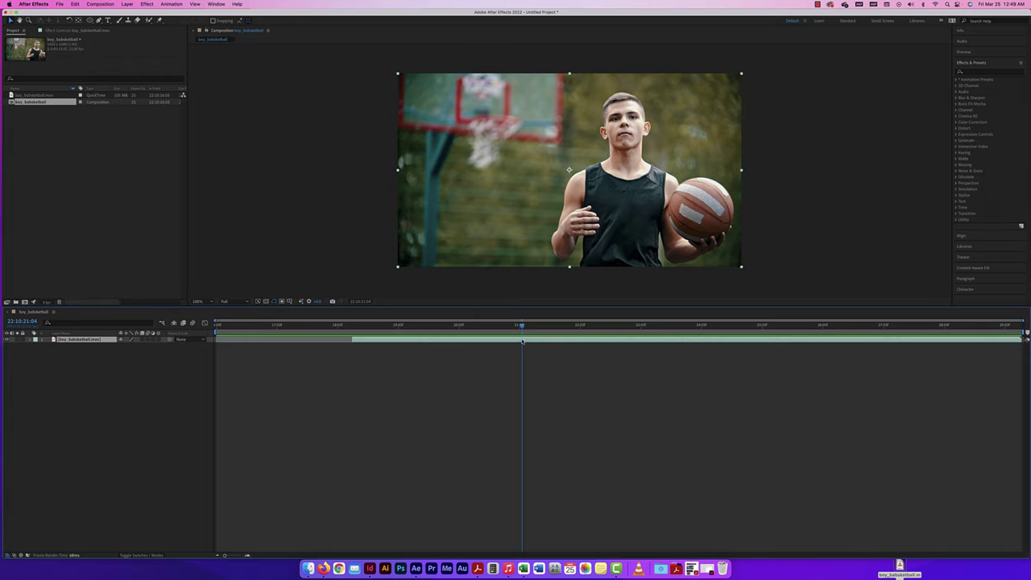
key(alt+bracketright)
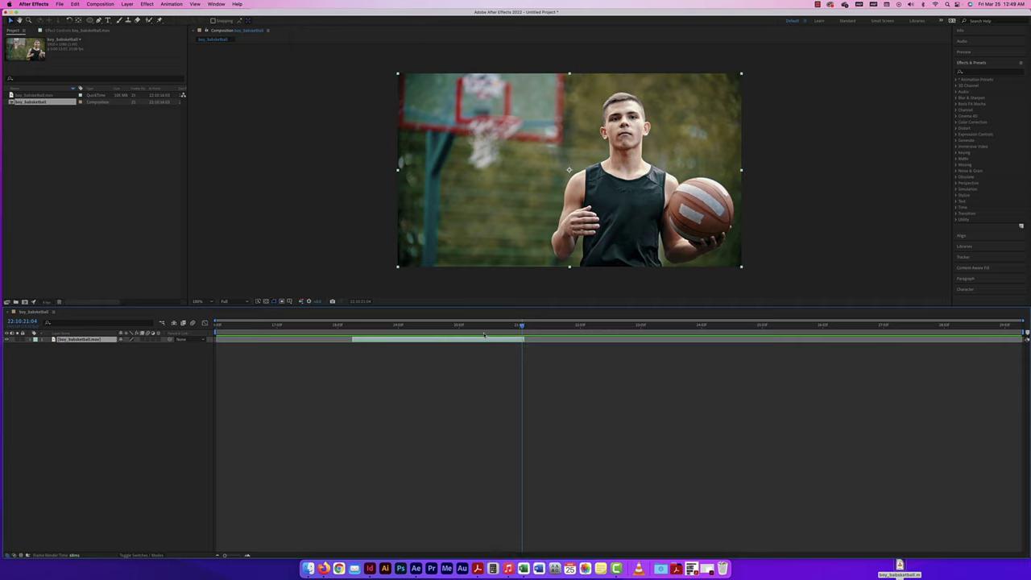
drag(391, 341, 256, 341)
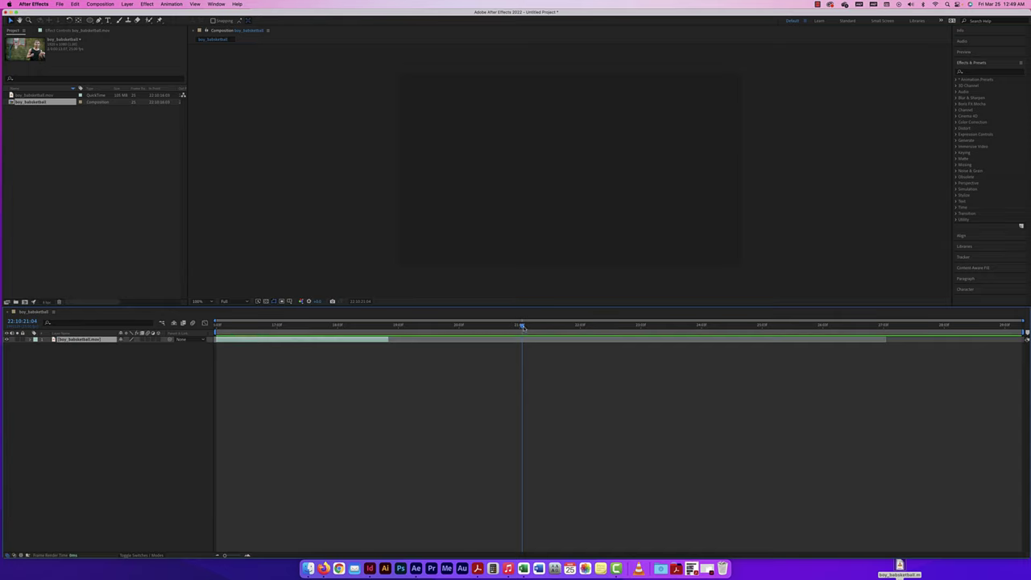
Play the trimmed clip from the beginning of the timeline and check where it ends
drag(480, 329, 208, 324)
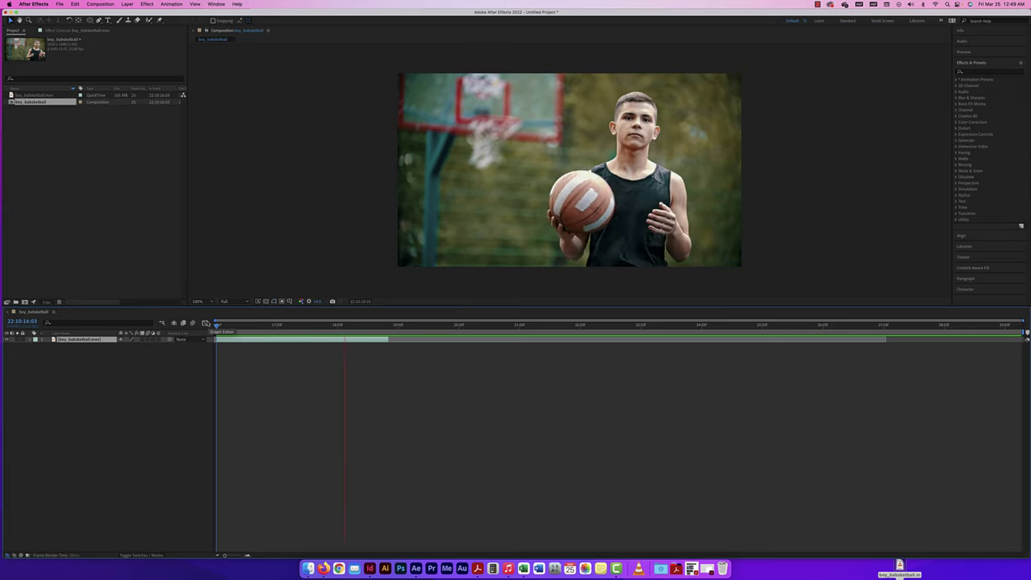
key(space)
drag(409, 327, 389, 327)
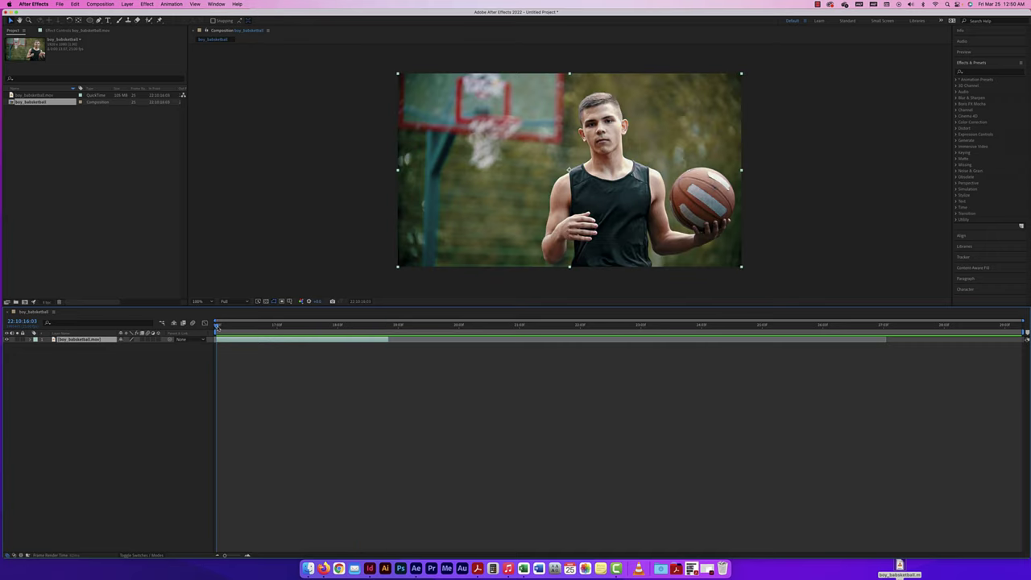
key(space)
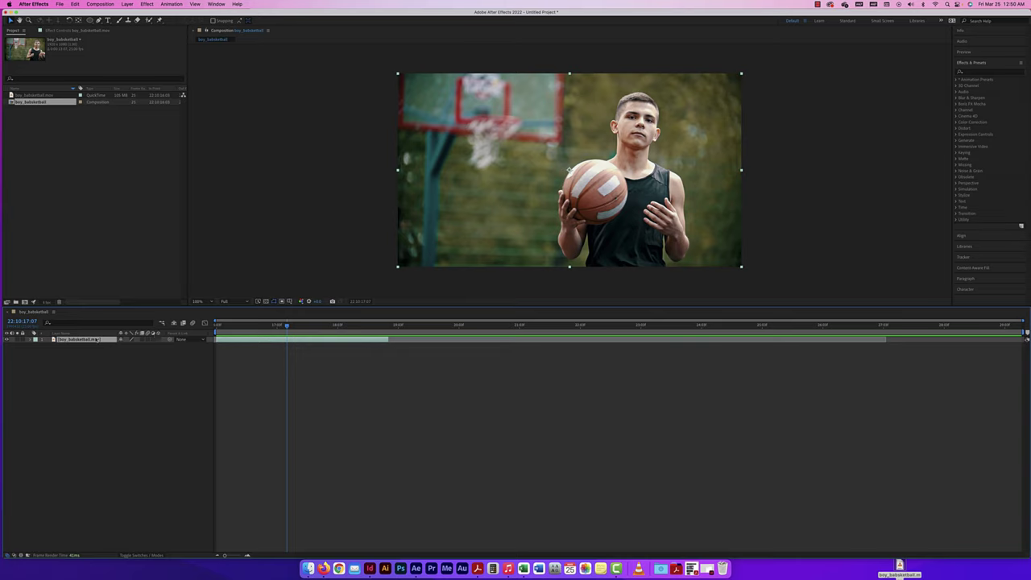
Show the Duration column for the layers in the timeline
right_click(102, 335)
mouse_move(121, 360)
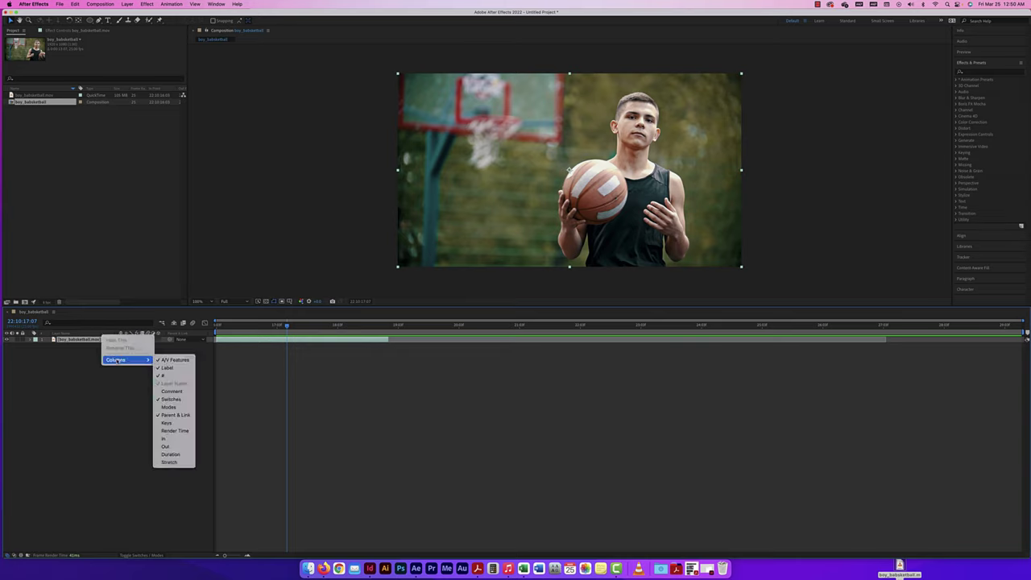
click(170, 455)
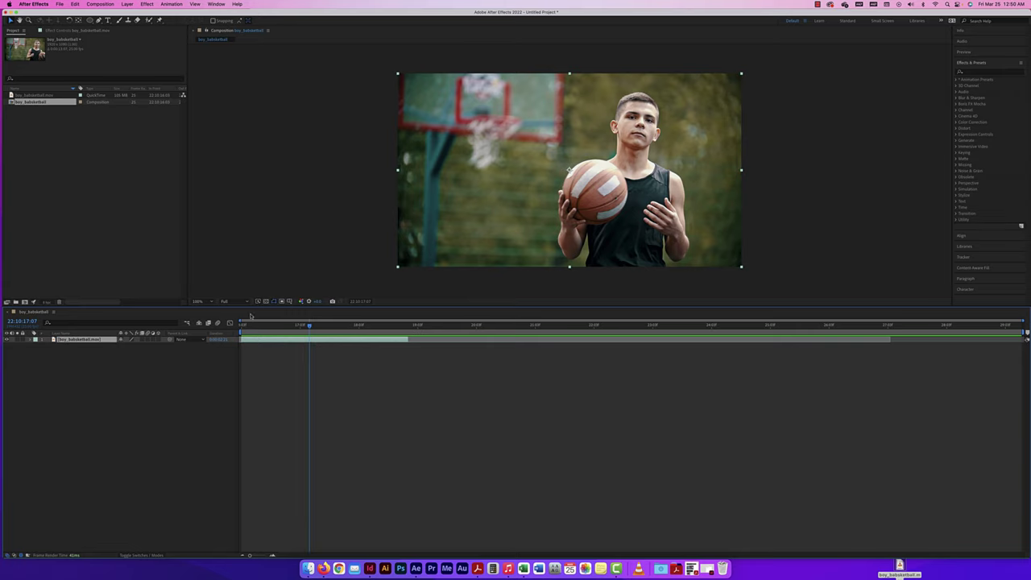
Set the composition's duration to 0:00:02:21 to match the trimmed clip
click(96, 5)
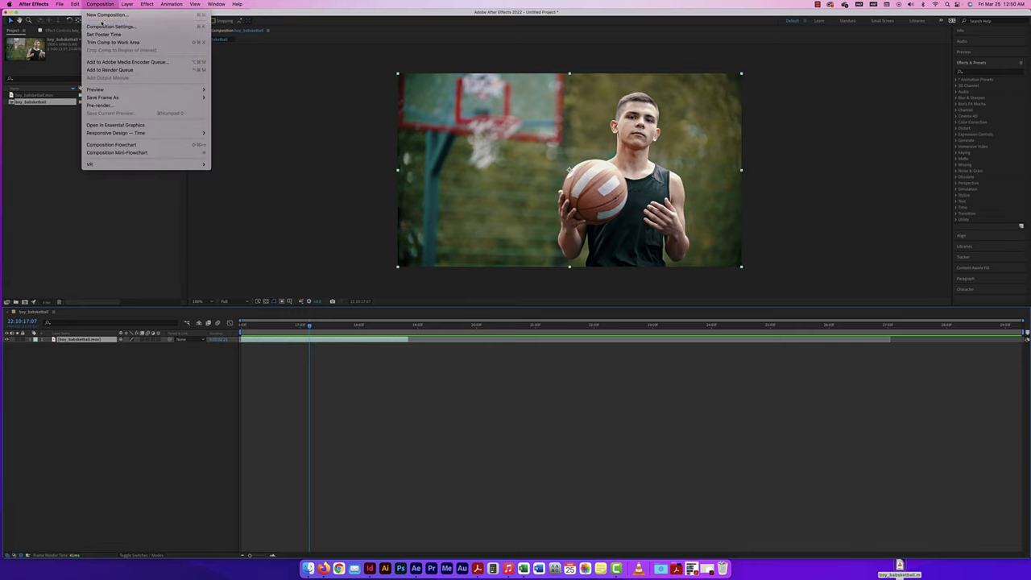
click(105, 25)
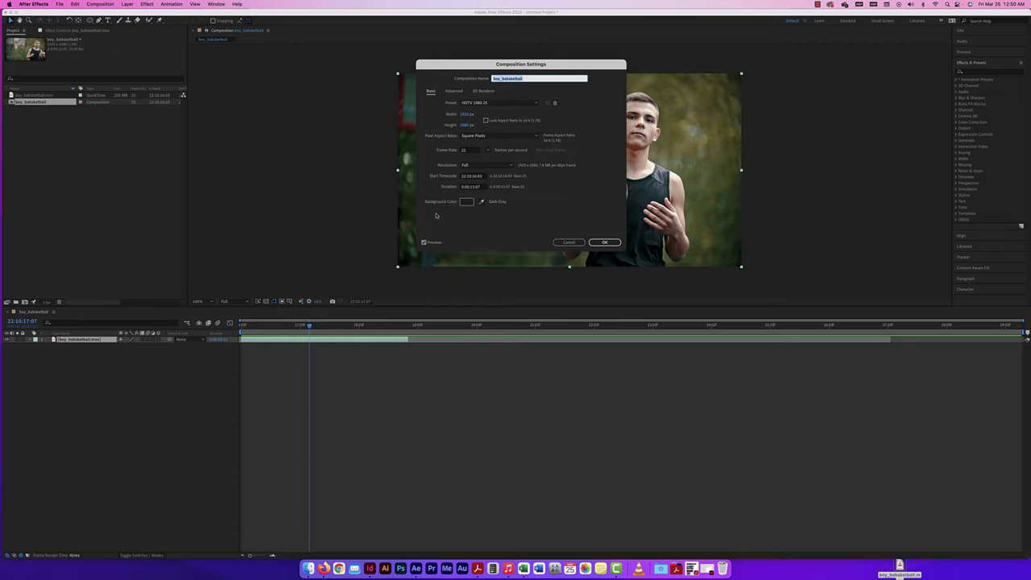
click(477, 187)
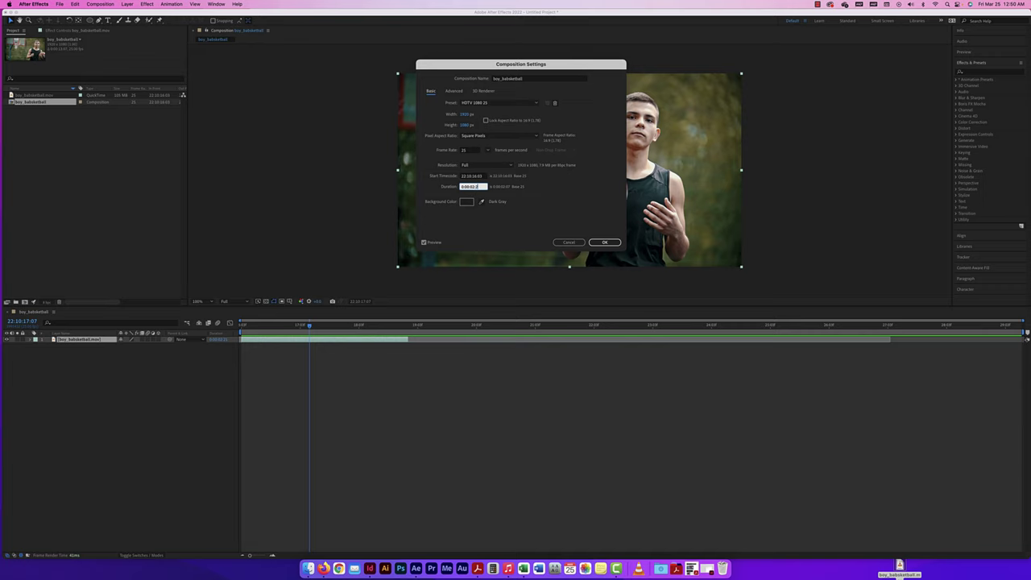
click(606, 242)
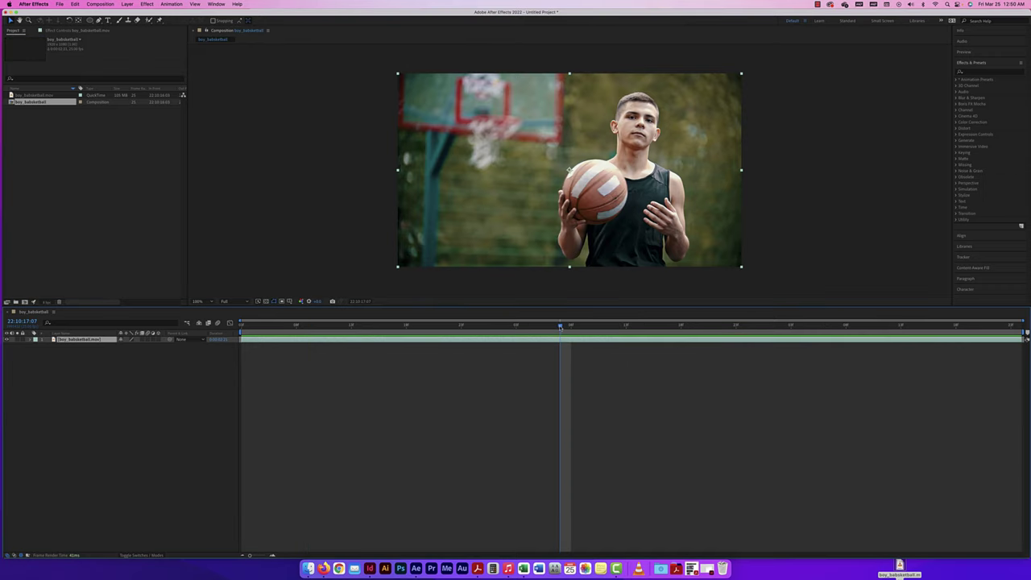
Preview the shortened composition from the start and return the current time to the first frame
drag(557, 327, 247, 323)
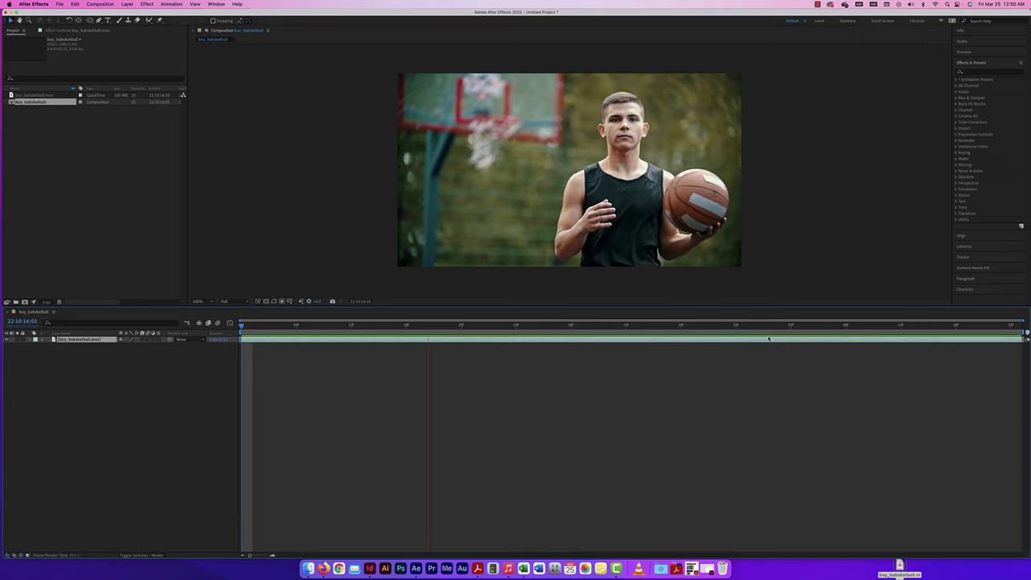
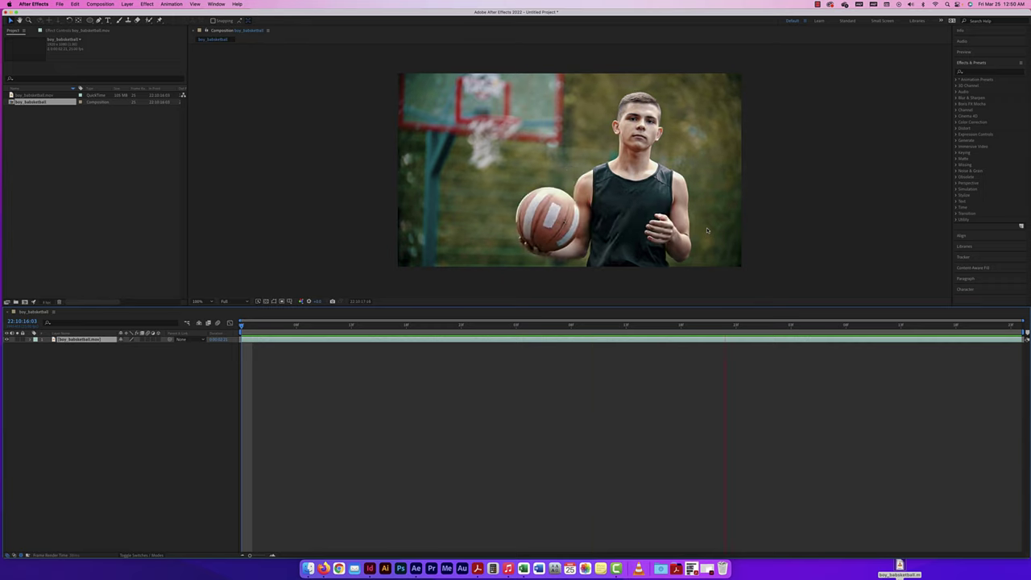
click(707, 231)
drag(791, 327, 234, 326)
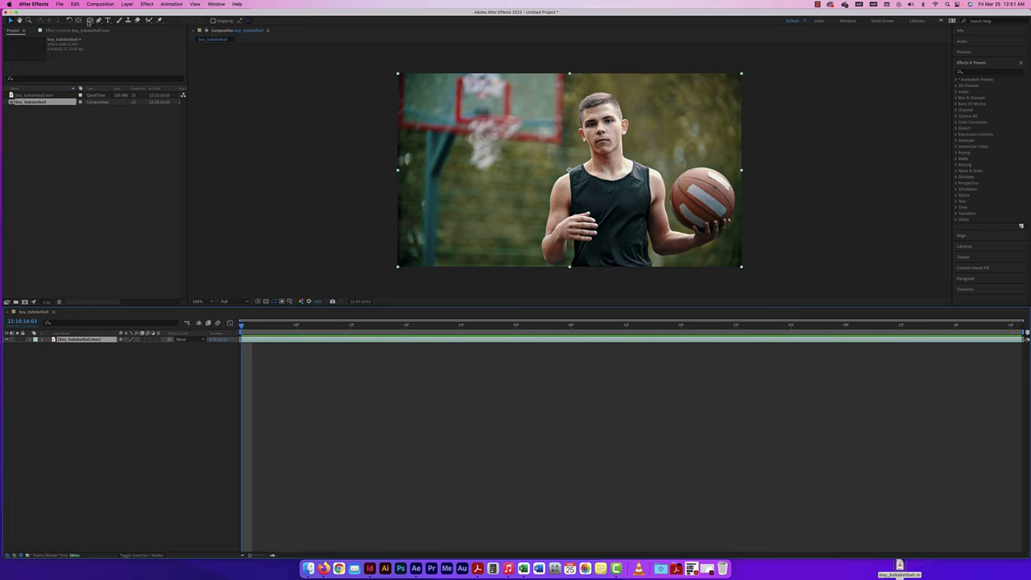
Draw a circular mask with the Ellipse tool over the upper part of the basketball on the video layer
click(129, 5)
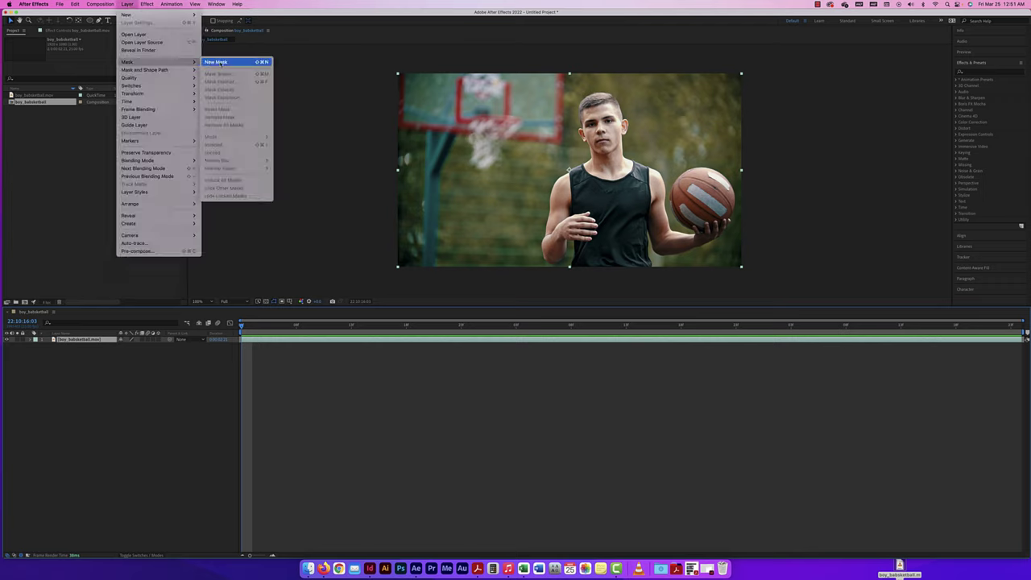
click(77, 84)
click(98, 20)
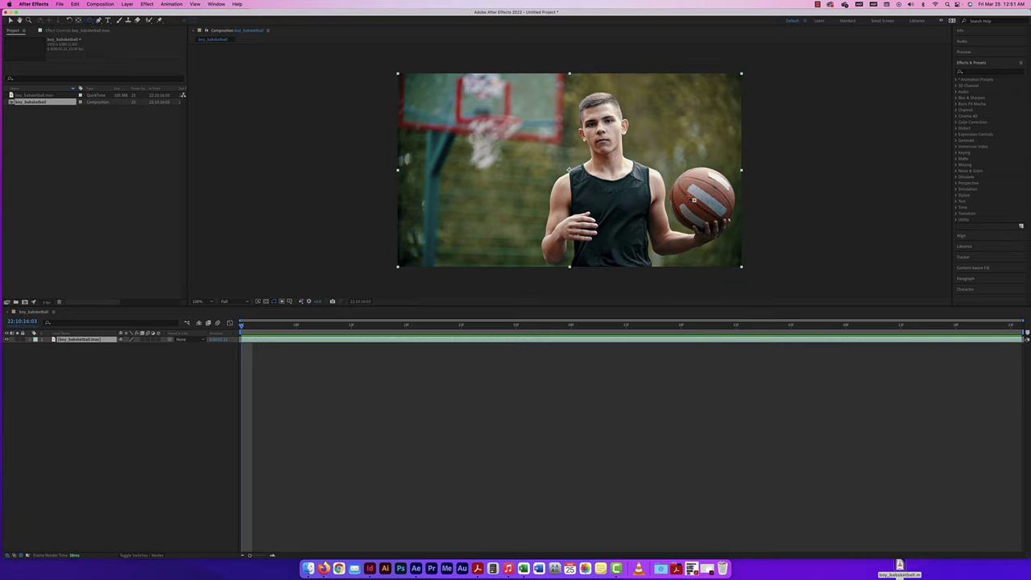
click(709, 204)
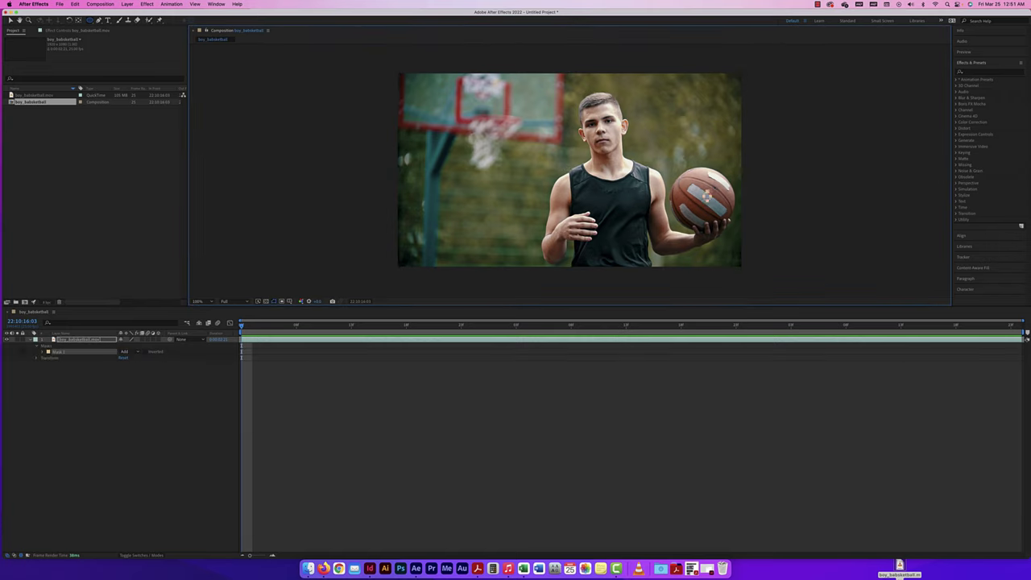
click(719, 164)
click(737, 184)
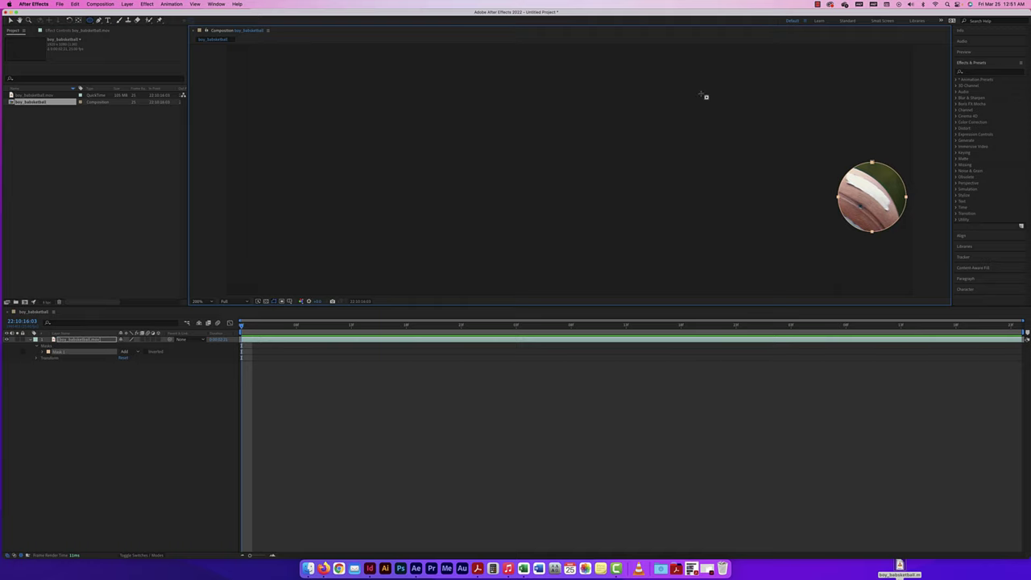
Try the Subtract mode on the circular mask and set its mode to None
click(126, 355)
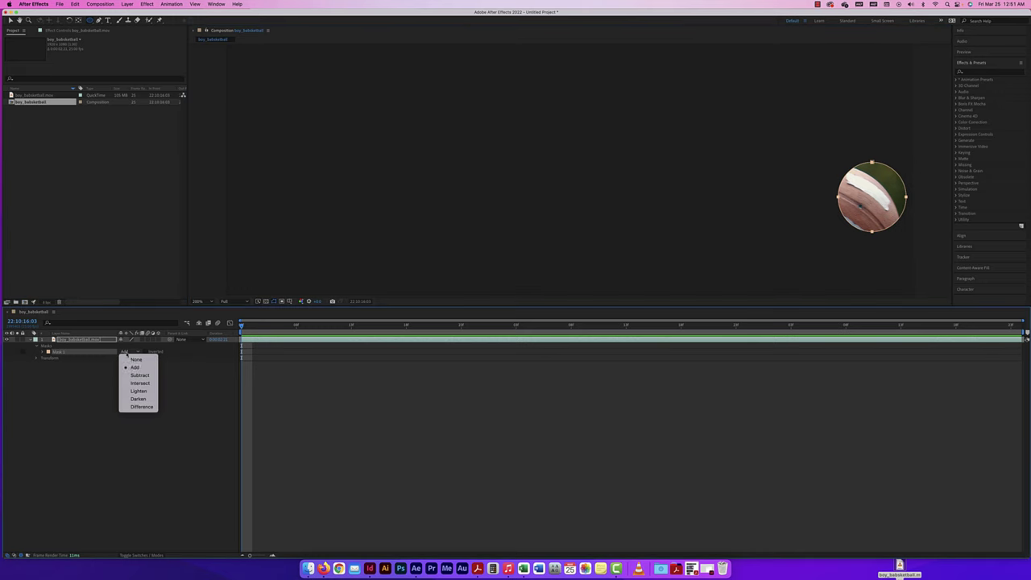
click(131, 375)
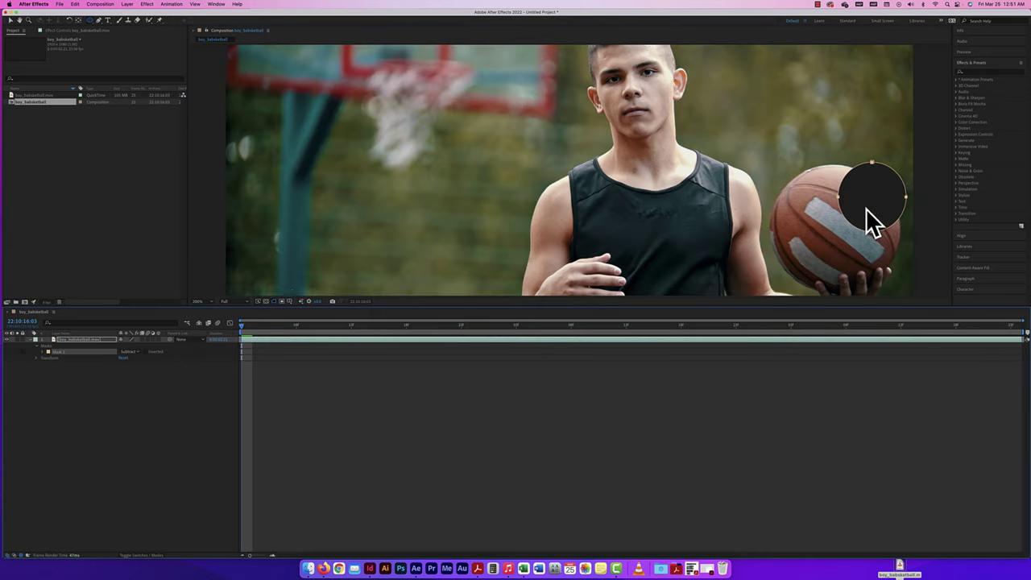
click(129, 352)
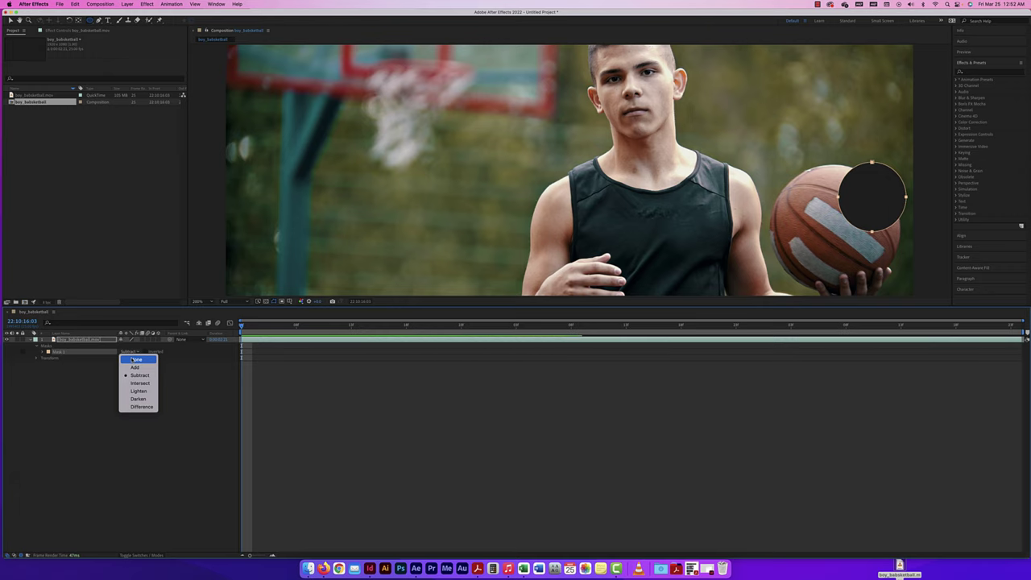
click(135, 359)
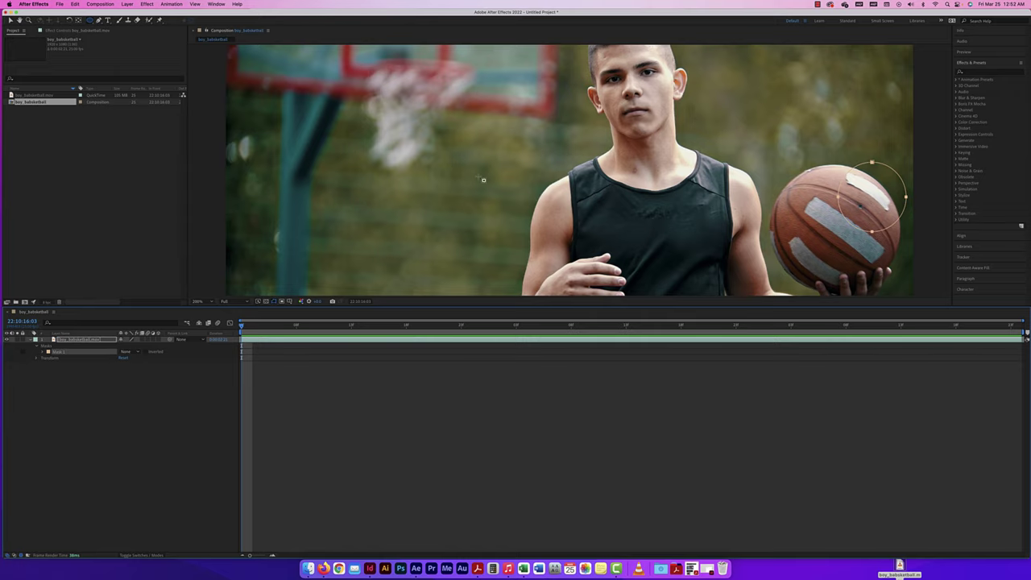
Move the mask onto the basketball and enlarge it to roughly the ball's size
click(10, 19)
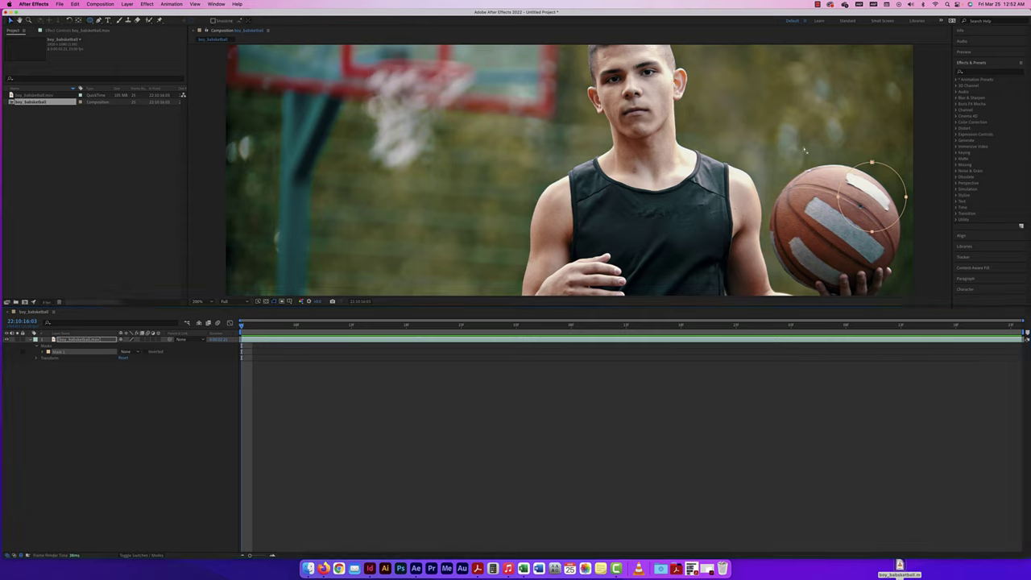
drag(862, 166, 819, 167)
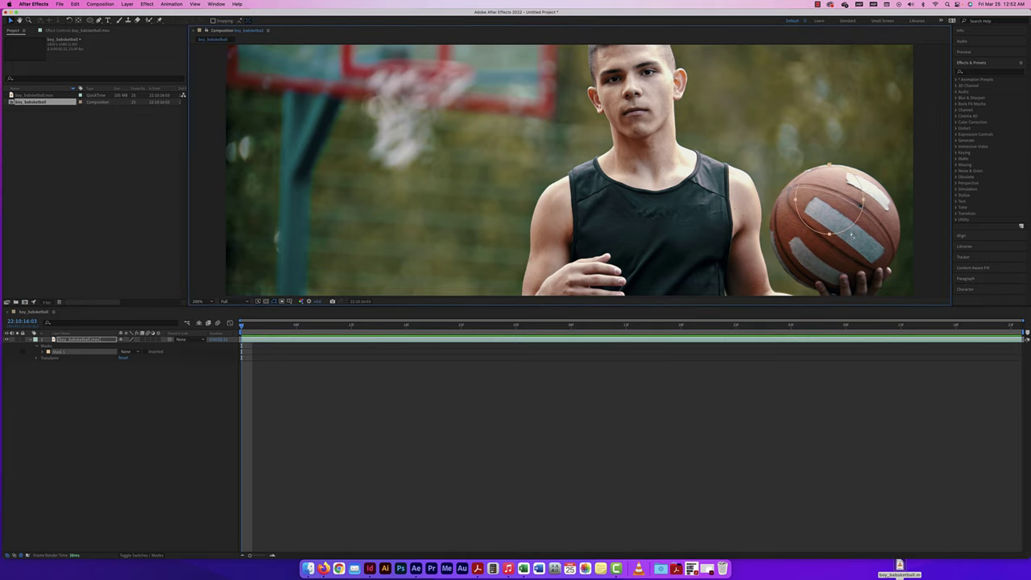
drag(851, 237, 789, 245)
double_click(709, 192)
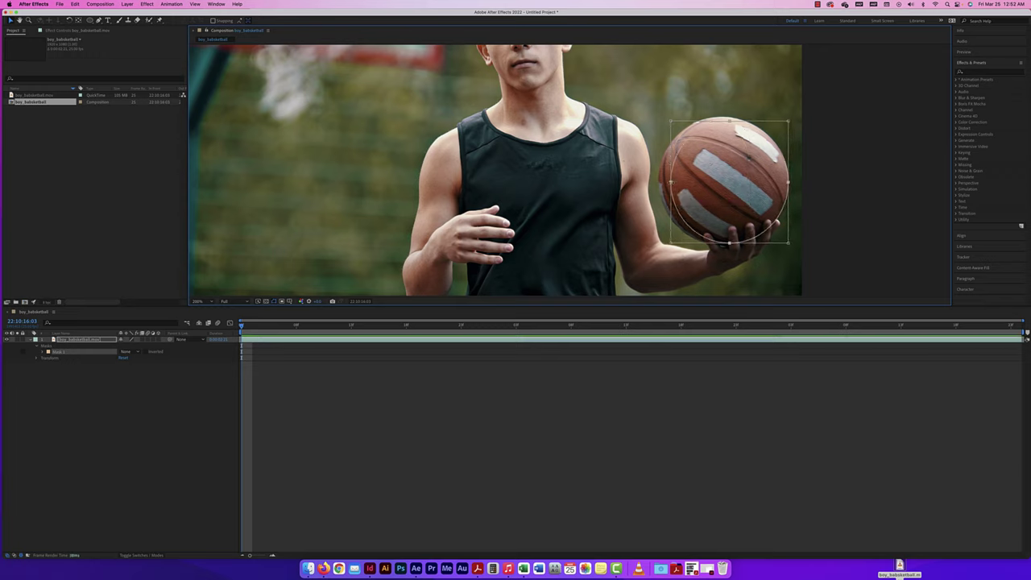
Stretch the mask's edges to fit the ball's outline and enable Mask Path keyframing at the first frame
drag(671, 182, 660, 147)
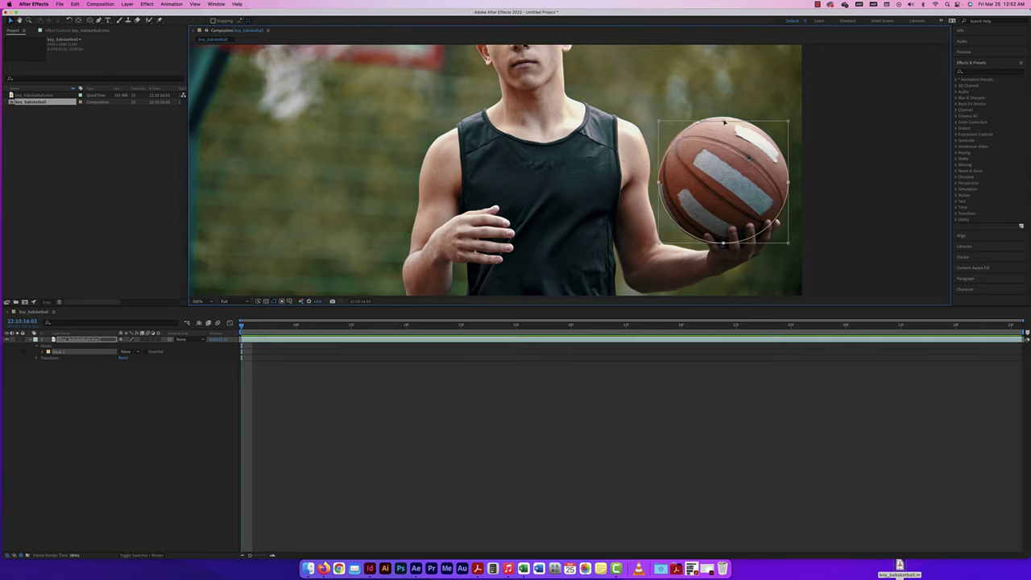
drag(724, 122, 724, 117)
drag(723, 242, 723, 244)
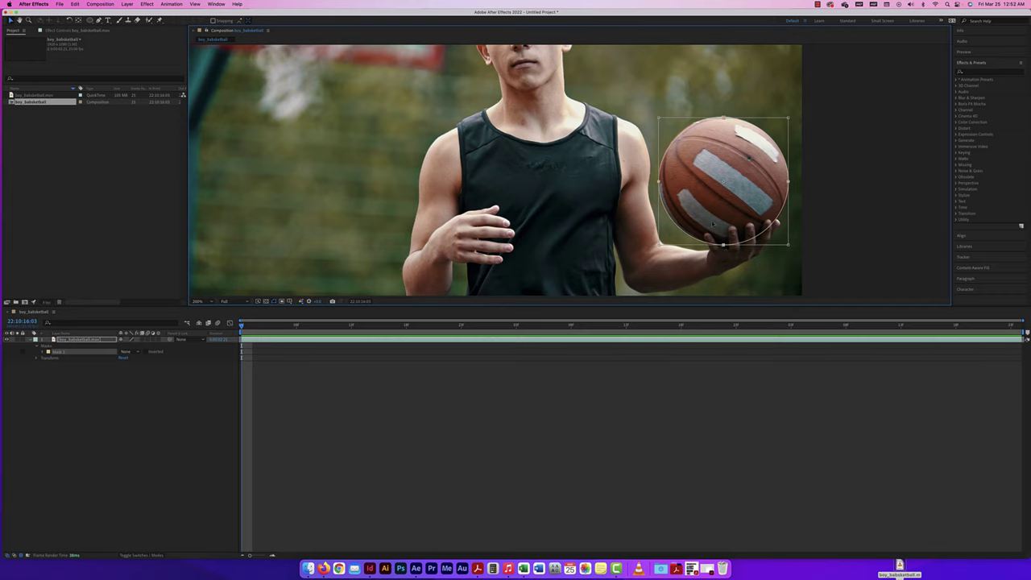
click(45, 352)
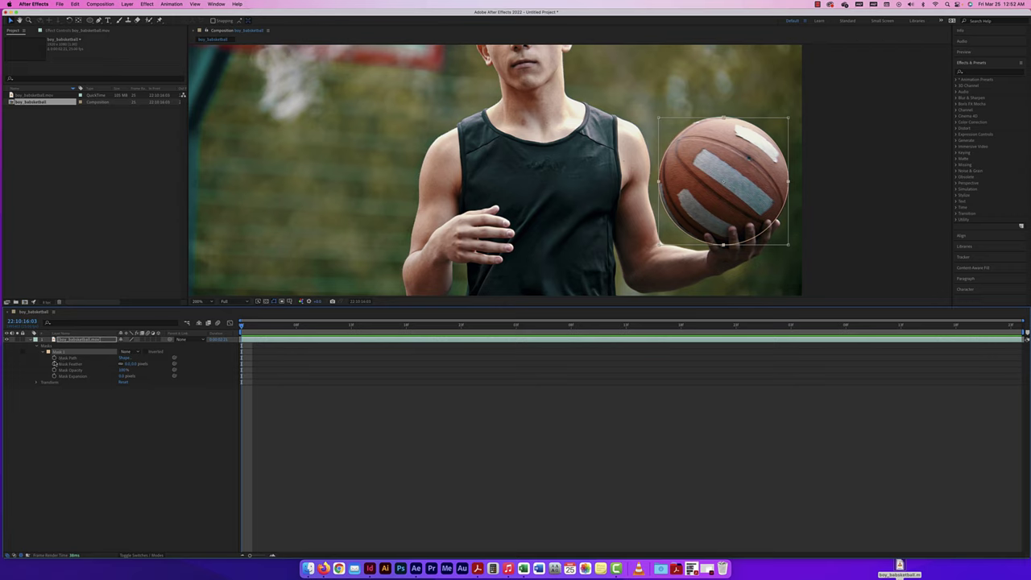
click(54, 357)
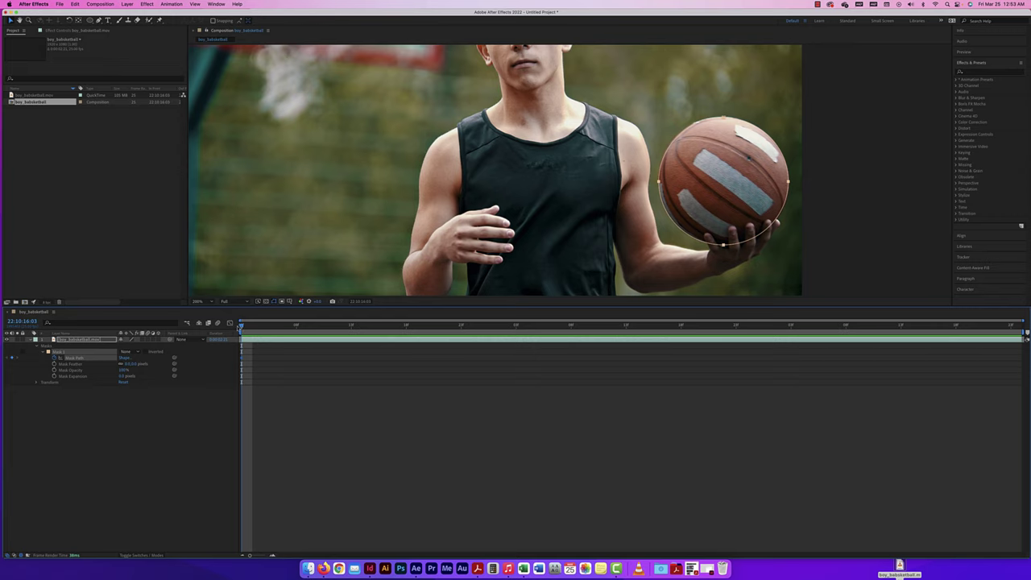
Step frame by frame through the start of the clip to examine the ball's movement against the mask, returning to the first frame
key(Page_Down)
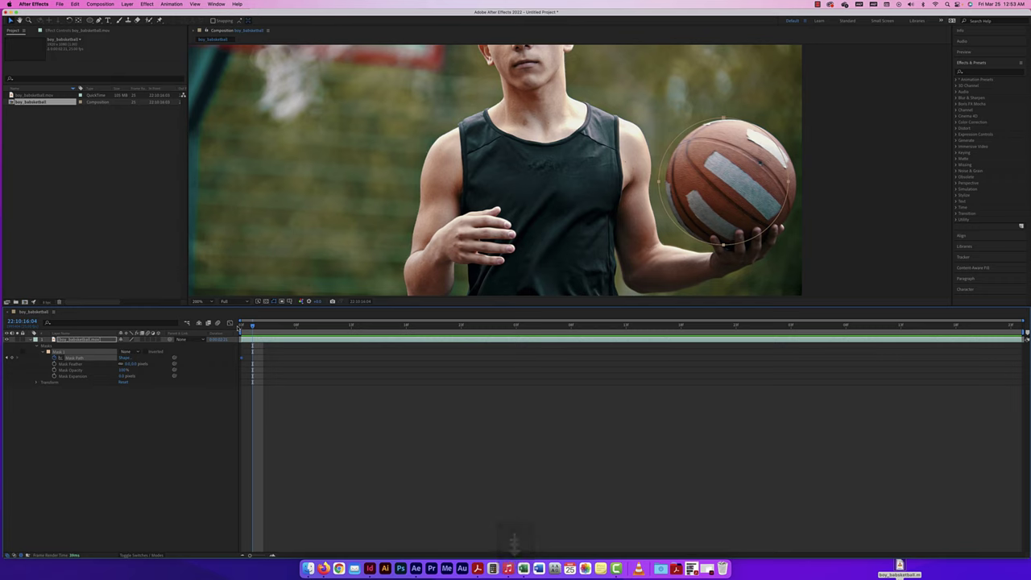
key(Page_Up)
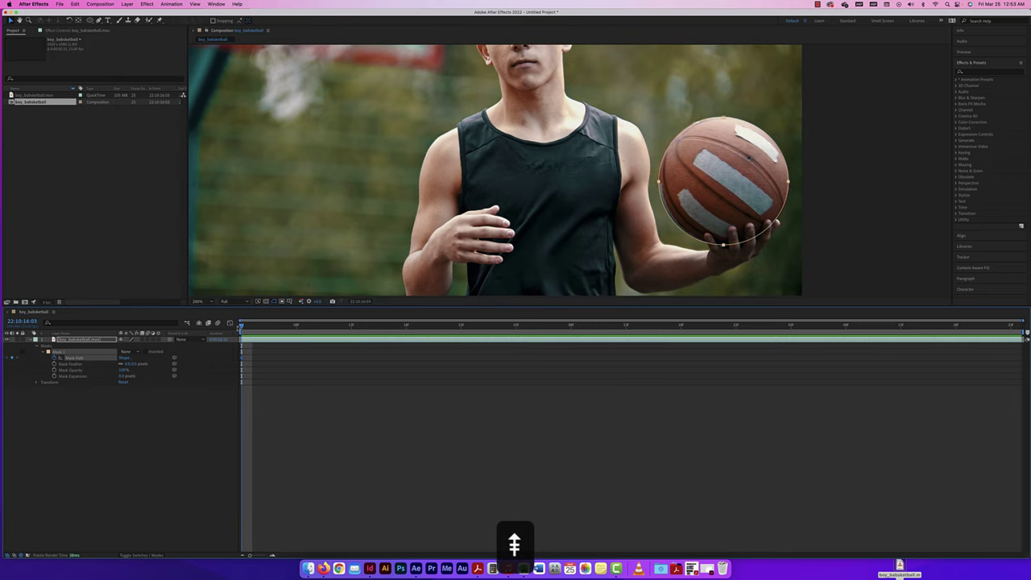
key(super+Right)
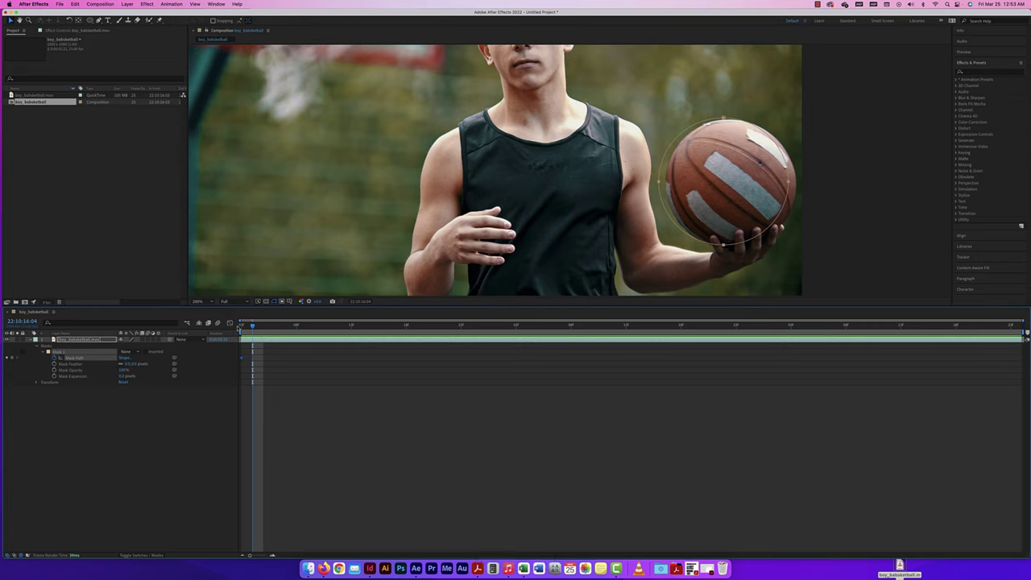
key(super+Left)
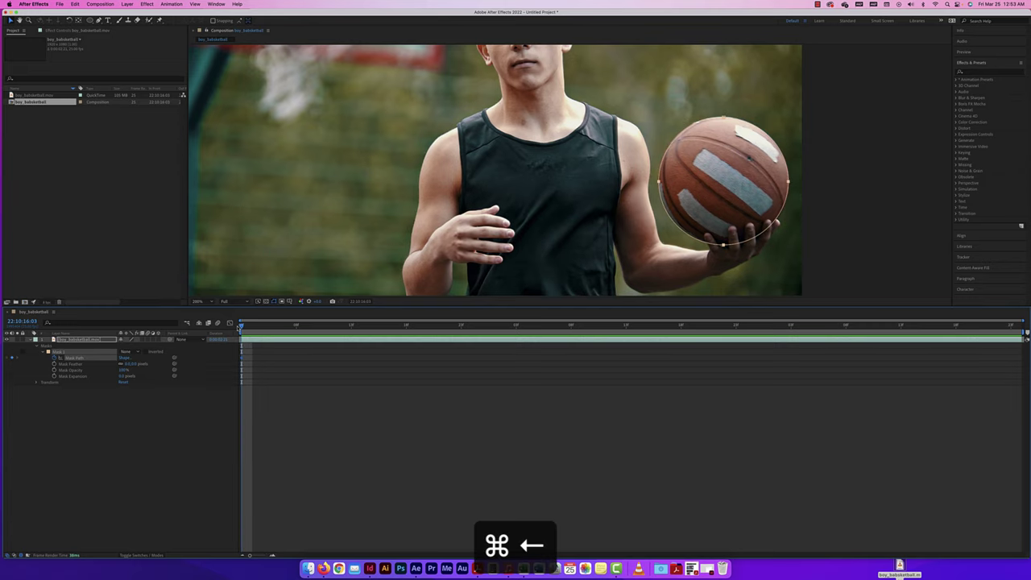
key(super+Right)
key(super+Right)
key(super+Right)
key(super+Right)
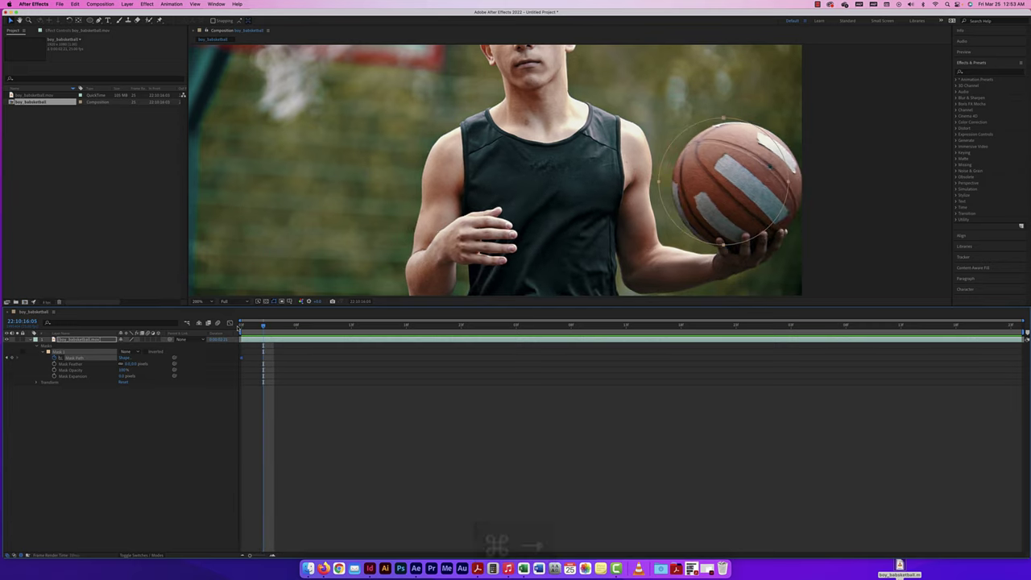
key(super+Right)
key(super+Right)
key(super+Right)
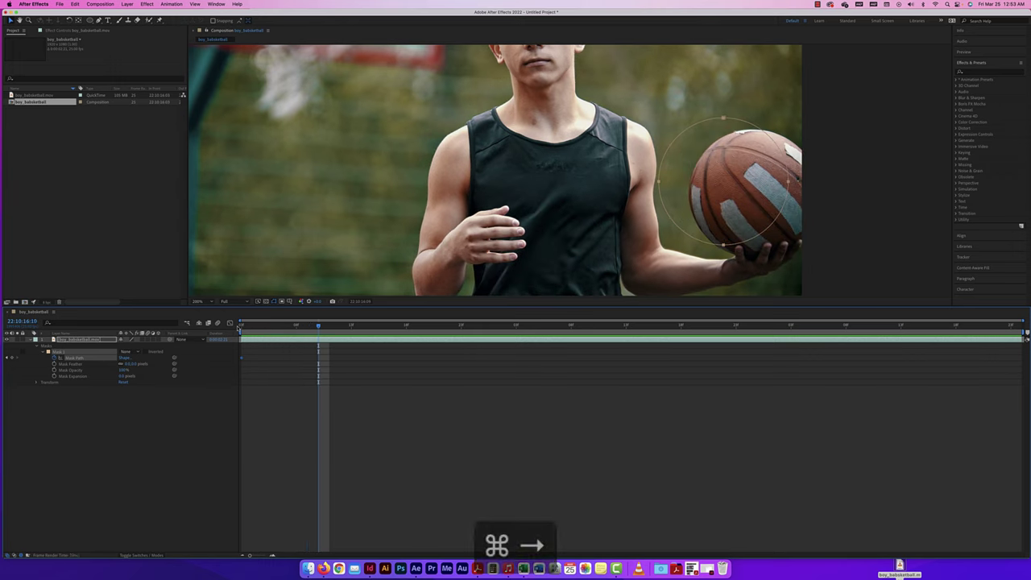
key(super+Right)
key(super+Right)
key(super+Right)
key(super+Left)
key(super+Left)
key(super+Left)
key(super+Left)
key(super+Left)
key(super+Left)
key(super+Left)
key(super+Left)
key(super+Left)
key(super+Left)
key(super+Left)
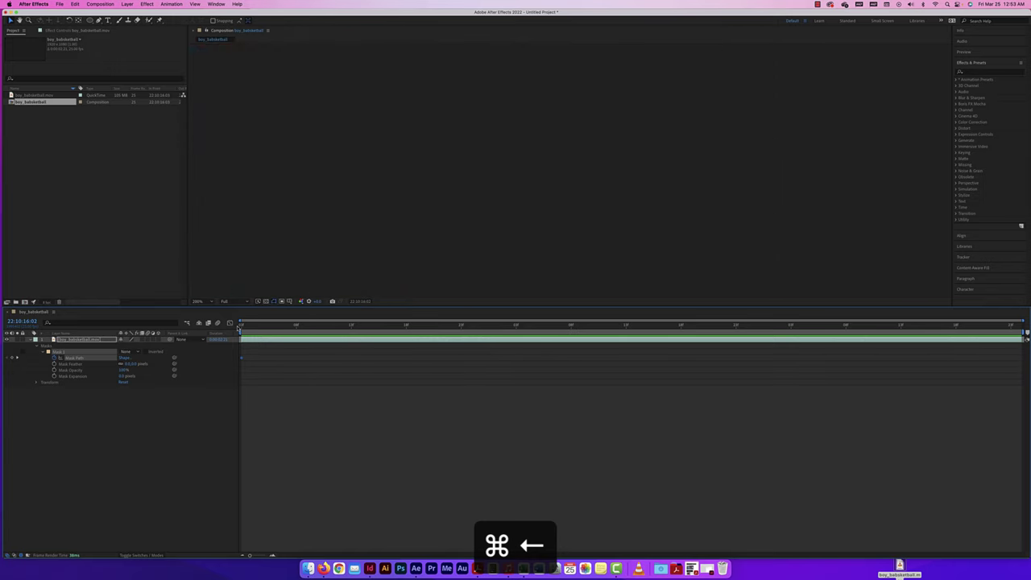
key(Page_Down)
key(Page_Down)
key(Page_Down)
key(Page_Down)
key(Page_Down)
key(Page_Down)
key(Page_Down)
key(Page_Down)
key(Page_Down)
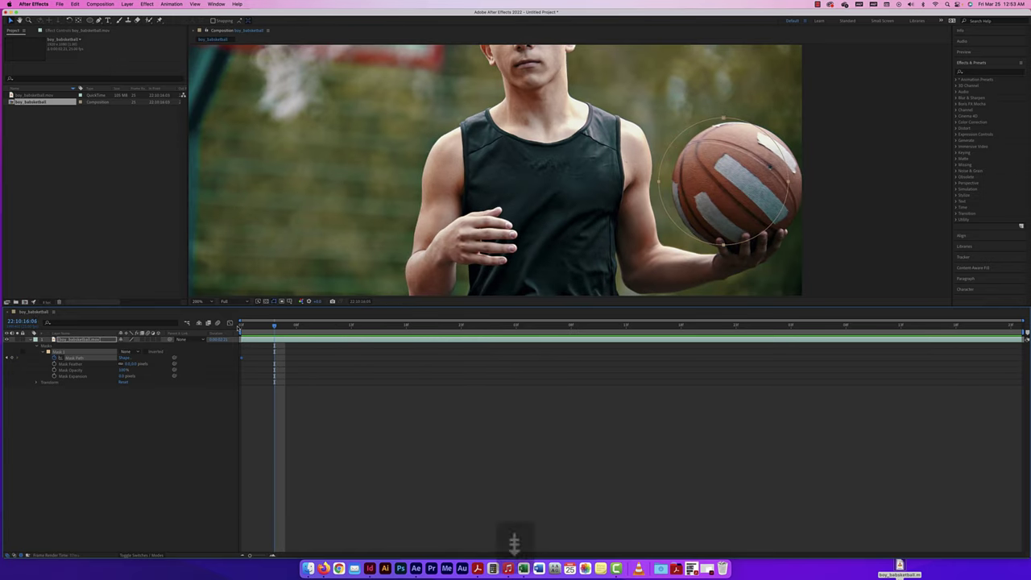
key(Page_Down)
key(Page_Down)
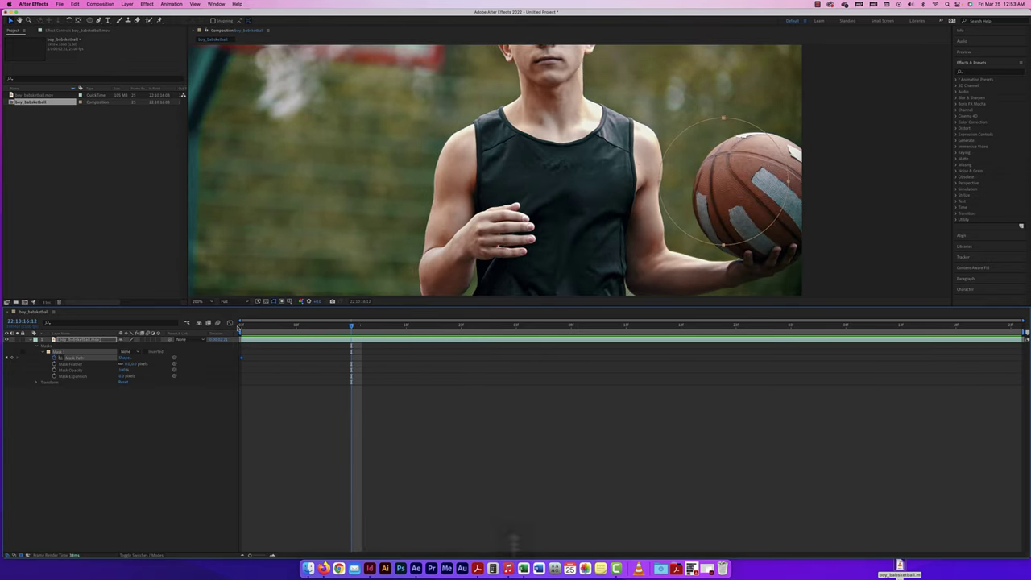
key(Page_Up)
key(Page_Up)
key(Page_Up)
key(Page_Up)
key(Page_Up)
key(Page_Up)
key(Page_Up)
key(Page_Up)
key(Page_Up)
key(Page_Up)
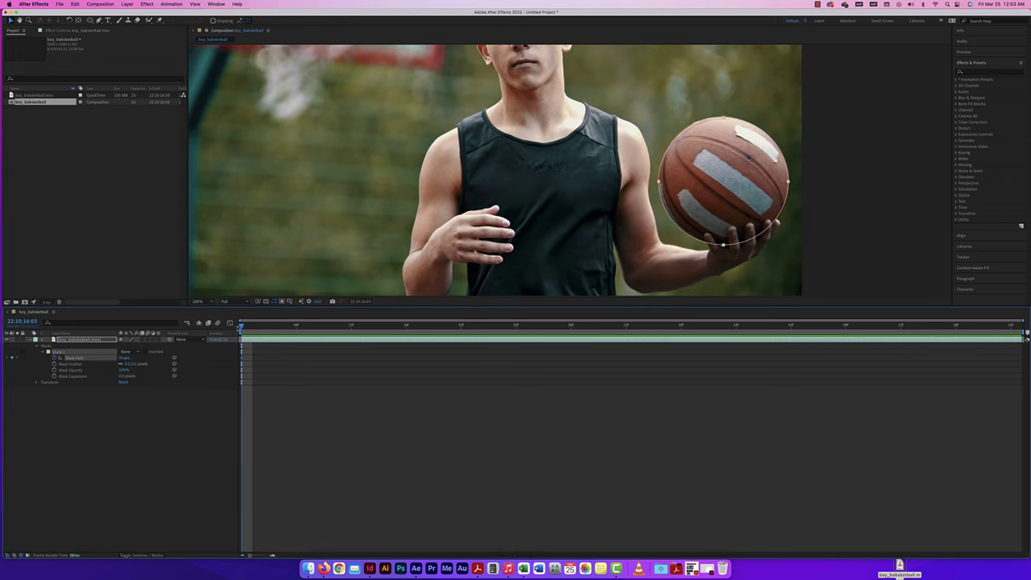
Reposition the mask over the moving ball at frames 22:10:16:04, 22:10:16:05 and 22:10:16:06 to keyframe its path
key(super+Right)
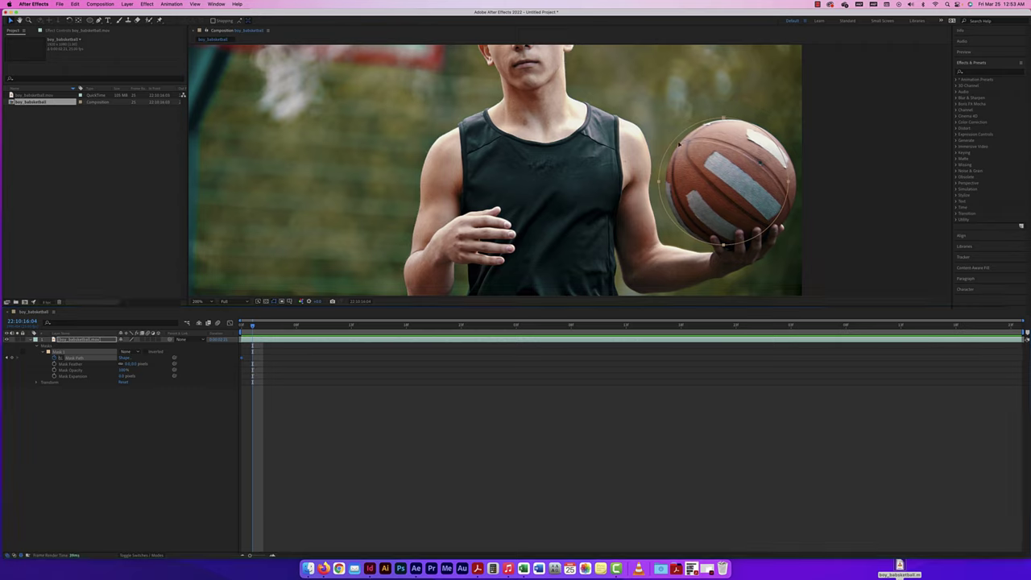
drag(673, 145, 679, 147)
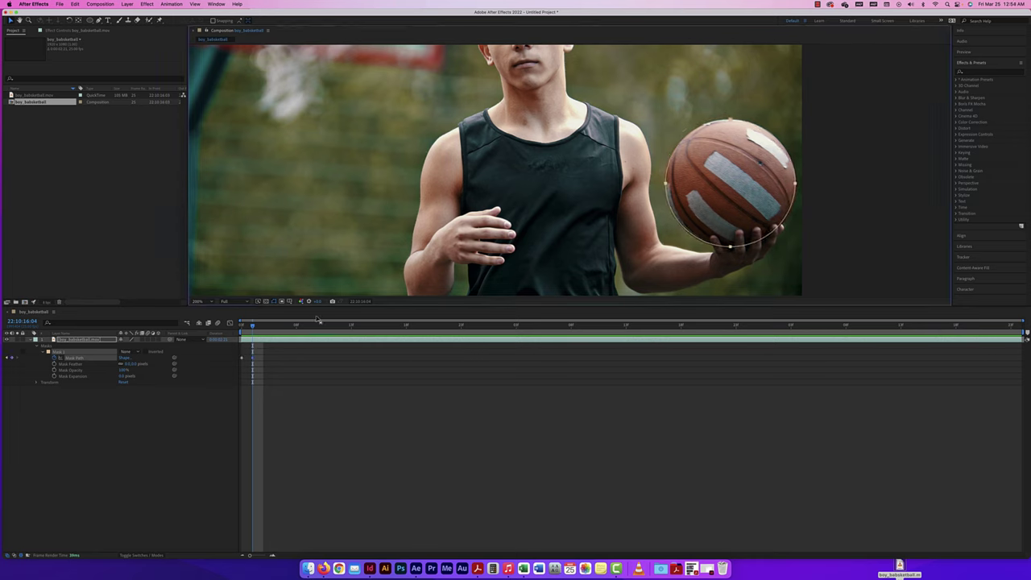
key(super+Right)
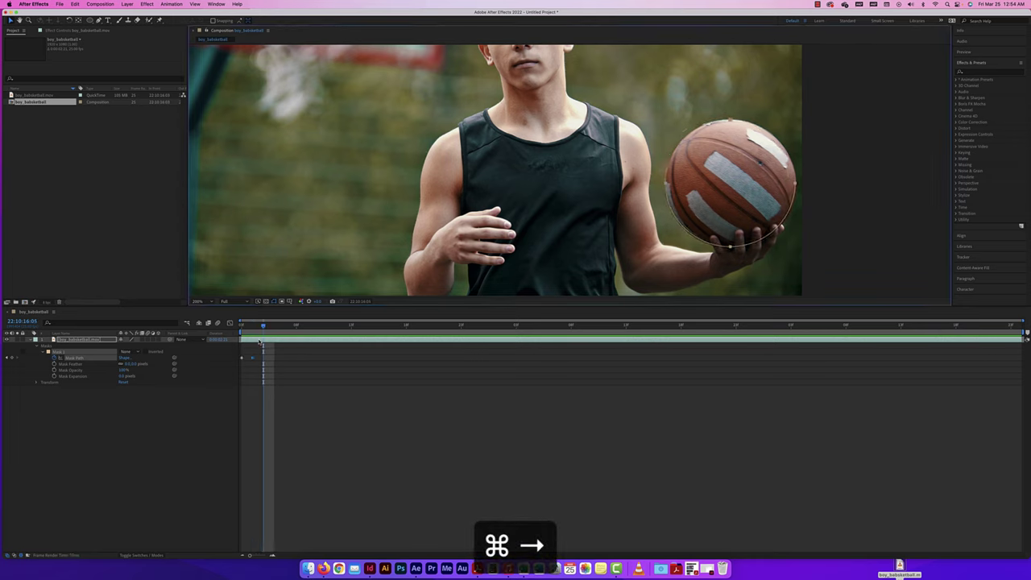
key(super+Right)
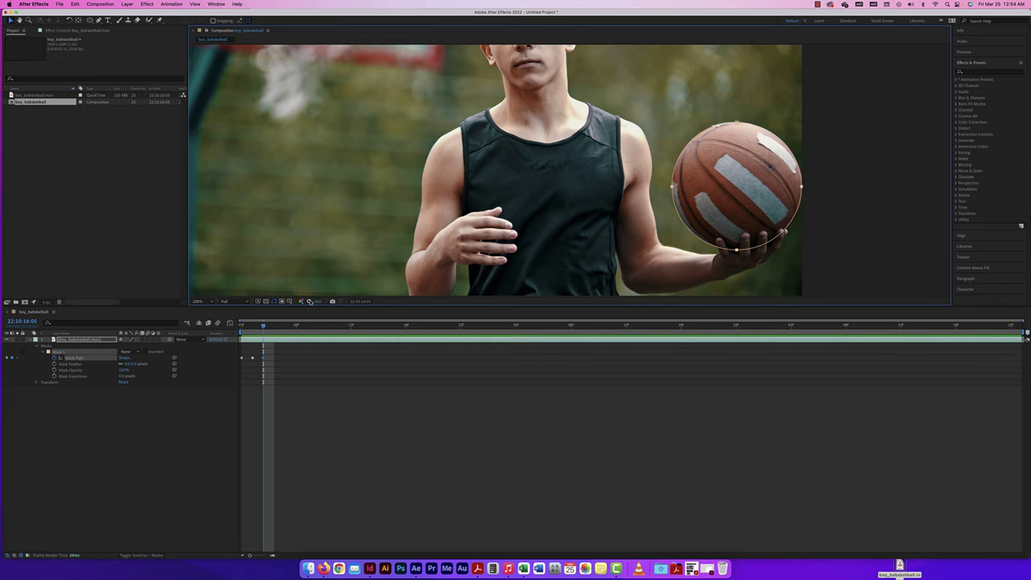
key(super+Right)
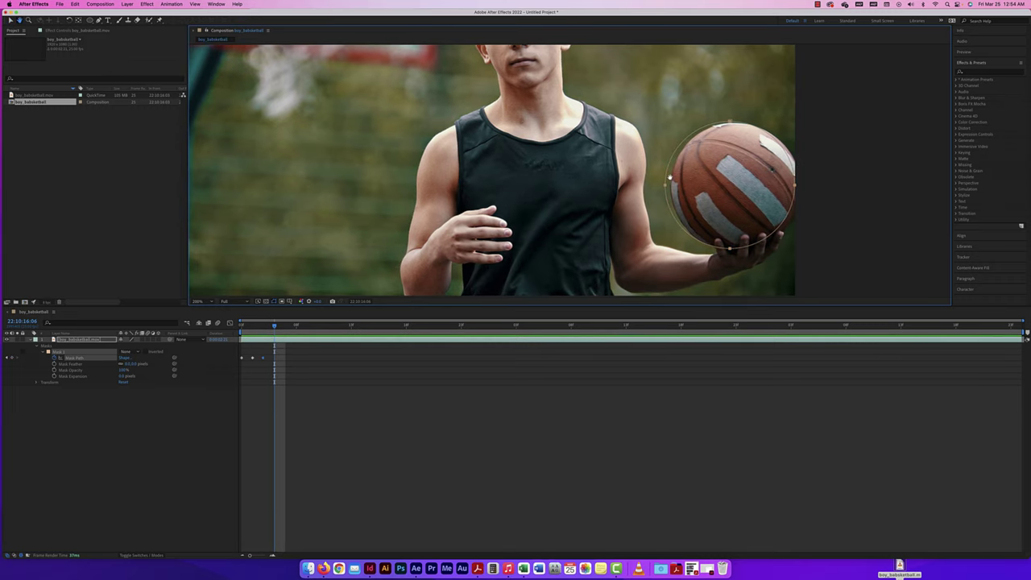
drag(667, 178, 672, 183)
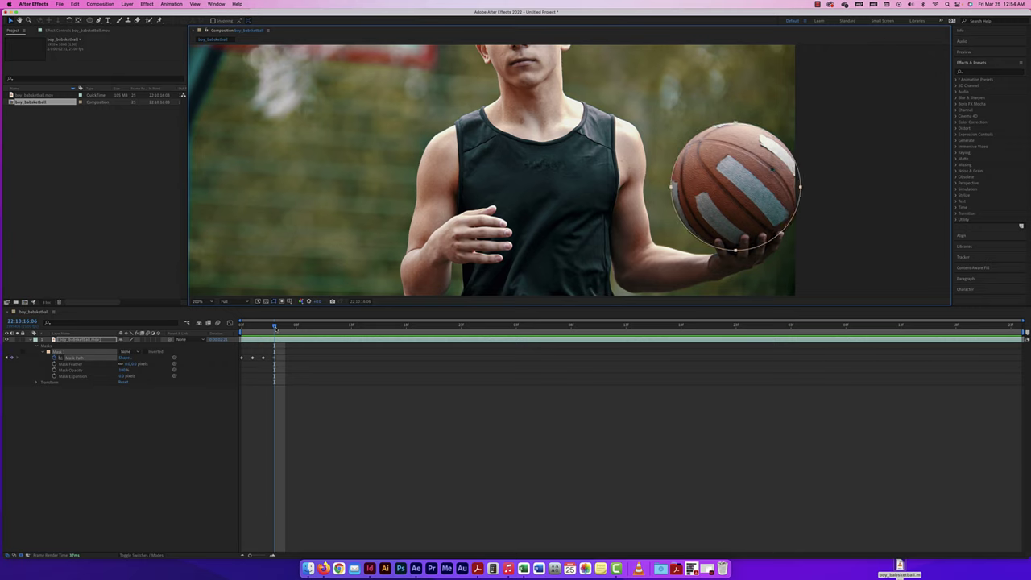
Reposition the mask over the ball at frames 22:10:16:07 and 22:10:16:08 to keyframe its path
key(super+Right)
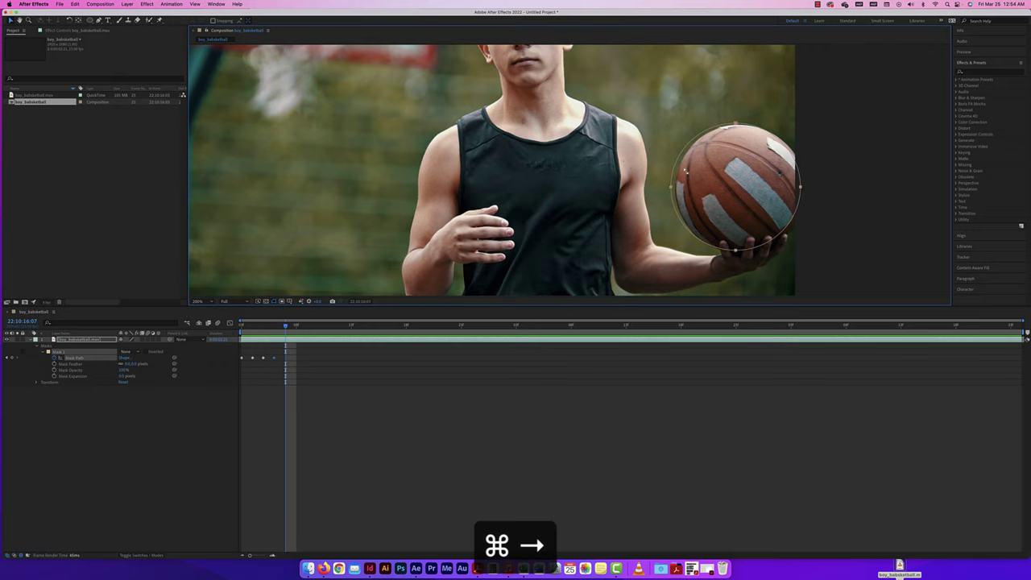
drag(675, 171, 679, 173)
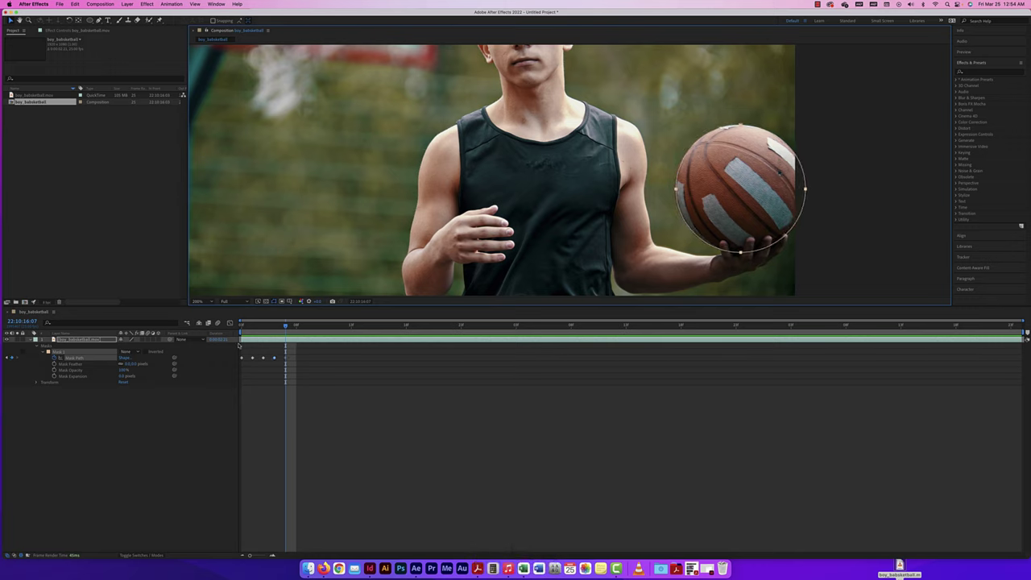
key(super+Right)
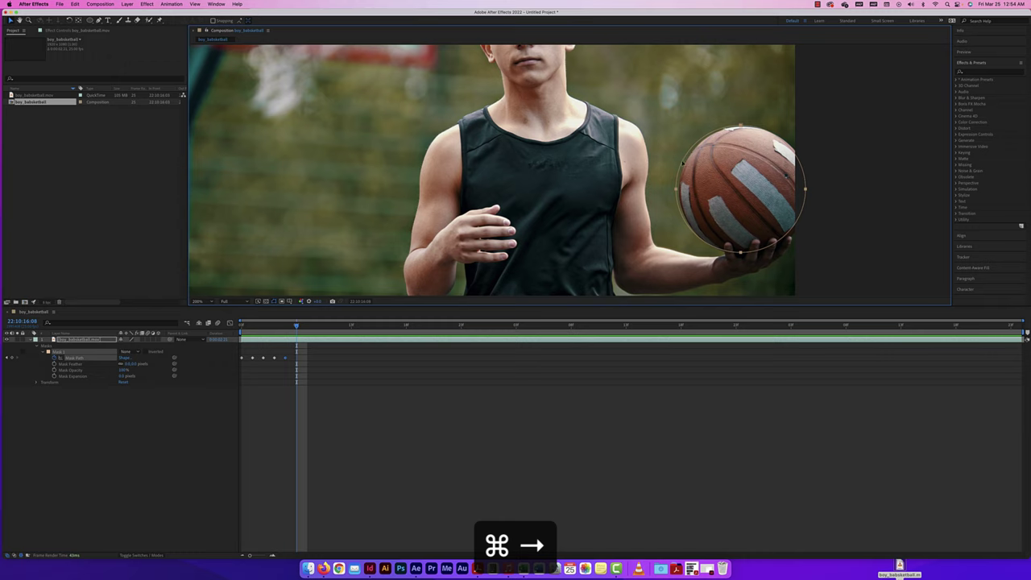
drag(683, 164, 685, 165)
Keyframe the mask path at frames 22:10:16:09 and 22:10:16:10 by realigning the mask with the ball
key(super+Right)
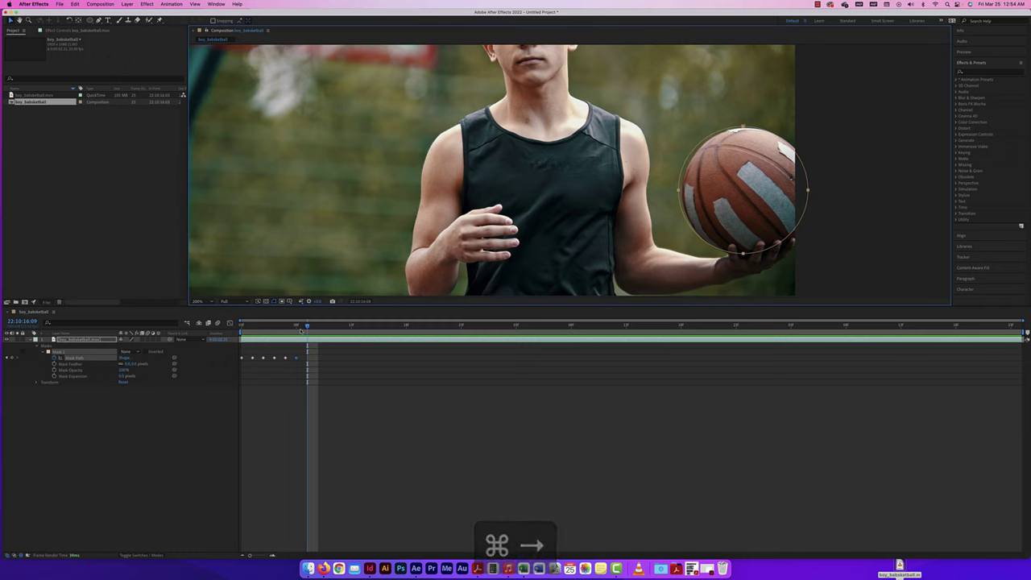
key(super+Right)
key(super+Left)
key(super+Right)
drag(791, 176, 784, 208)
key(super+Right)
key(super+Right)
key(super+Right)
key(super+Right)
key(super+Left)
key(super+Left)
key(super+Left)
key(super+z)
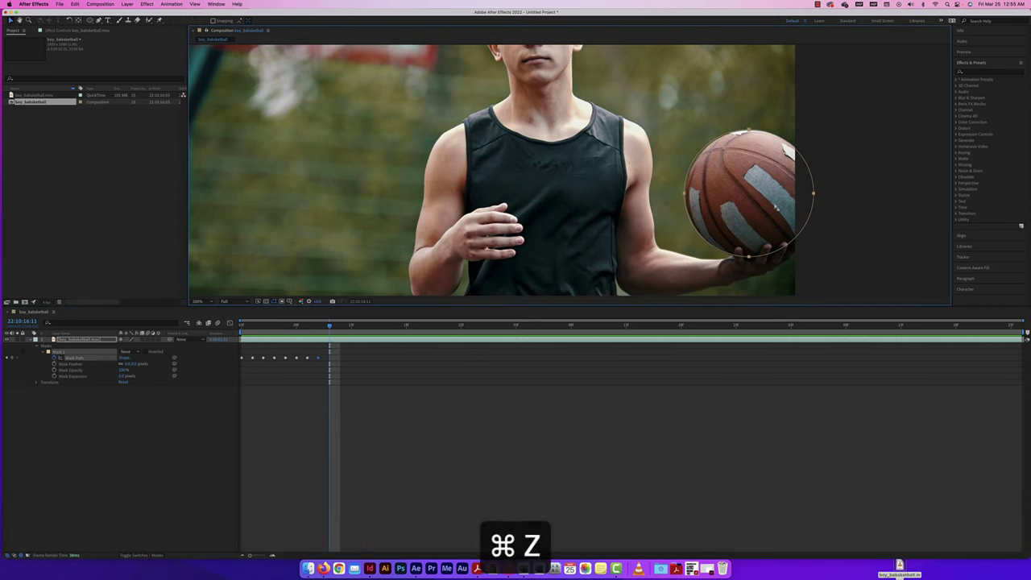
Advance frame by frame from 22:10:16:11 to 22:10:16:20, moving the mask onto the ball at every frame
key(super+Right)
key(super+Right)
key(super+Right)
key(super+Right)
drag(668, 214, 668, 213)
key(super+Right)
key(super+Right)
key(super+z)
key(super+Right)
key(super+Right)
key(super+Right)
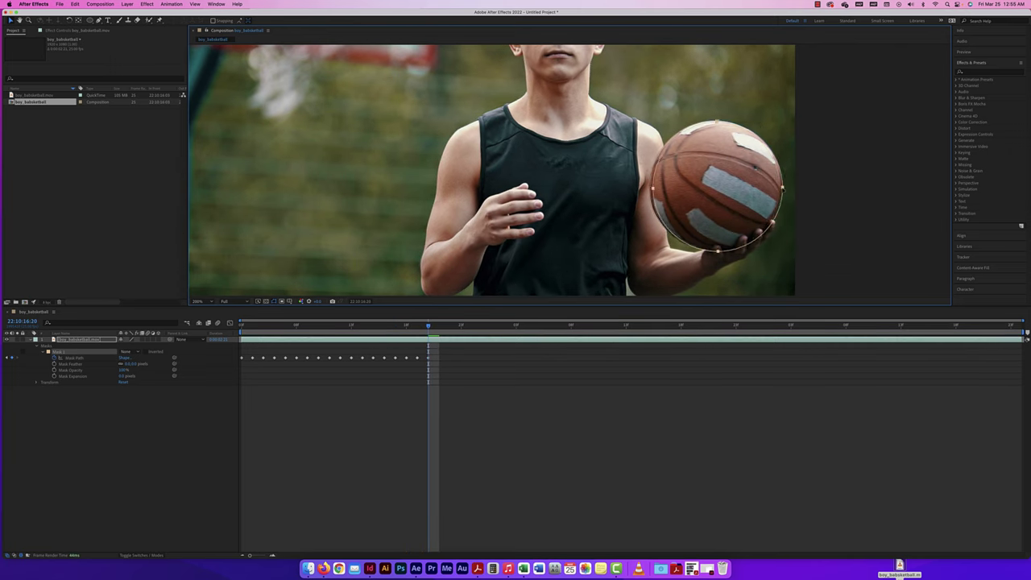
Shift the mask to follow the ball at frames 22:10:16:21 and 22:10:16:22
key(super+Right)
drag(669, 153, 651, 151)
key(super+Right)
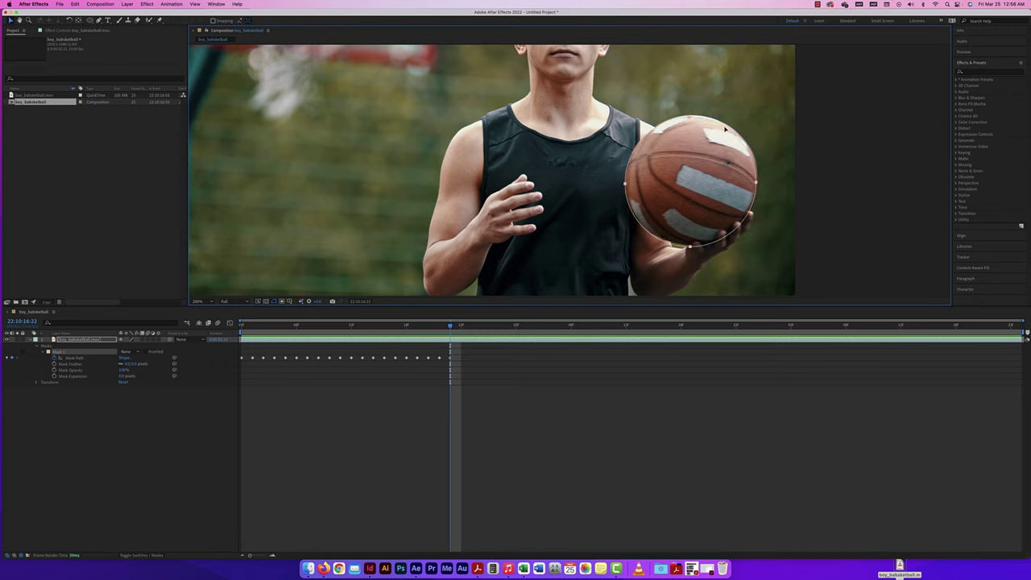
Keyframe the mask on the ball at every frame from 22:10:16:23 to 22:10:17:11 as it crosses the player's chest, using free transform at the last frame
key(super+Right)
drag(725, 139, 604, 127)
key(super+Right)
key(super+Right)
key(super+Right)
key(super+z)
key(super+Right)
key(super+Right)
key(super+z)
key(super+Right)
key(super+Right)
drag(611, 204, 506, 219)
key(super+Right)
key(super+Right)
key(super+Right)
key(super+Right)
key(super+Right)
key(super+Right)
double_click(451, 118)
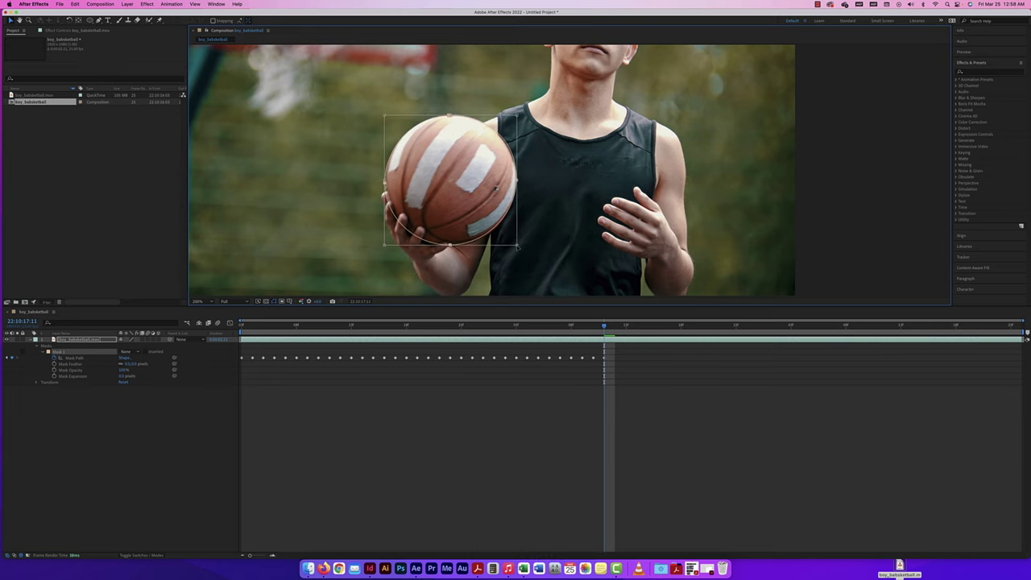
Move the mask along with the descending ball at each frame from 22:10:17:12 to 22:10:17:15
key(super+Right)
drag(451, 117, 434, 129)
key(super+Right)
key(super+Right)
drag(434, 129, 417, 139)
key(super+Right)
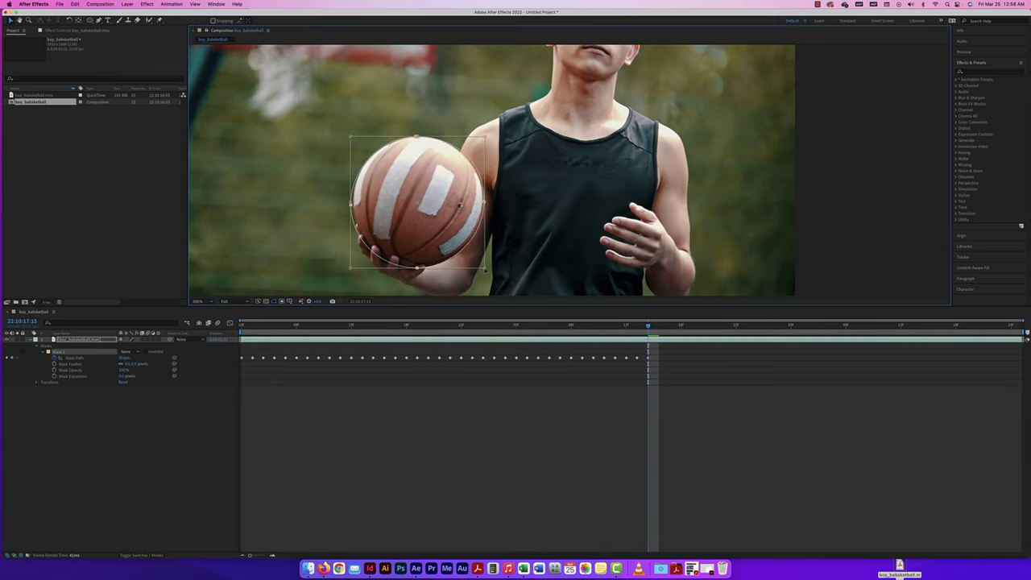
Open the video layer in its own Layer view and realign the mask with the ball at frames 22:10:17:16 and 22:10:17:17
double_click(591, 70)
key(super+equal)
key(super+minus)
key(super+Right)
key(super+z)
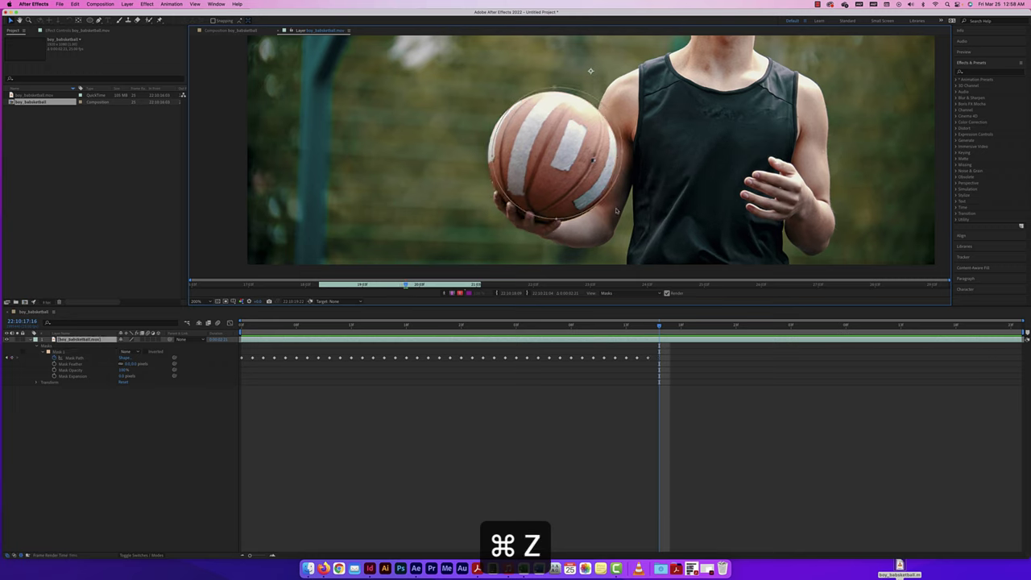
key(super+Right)
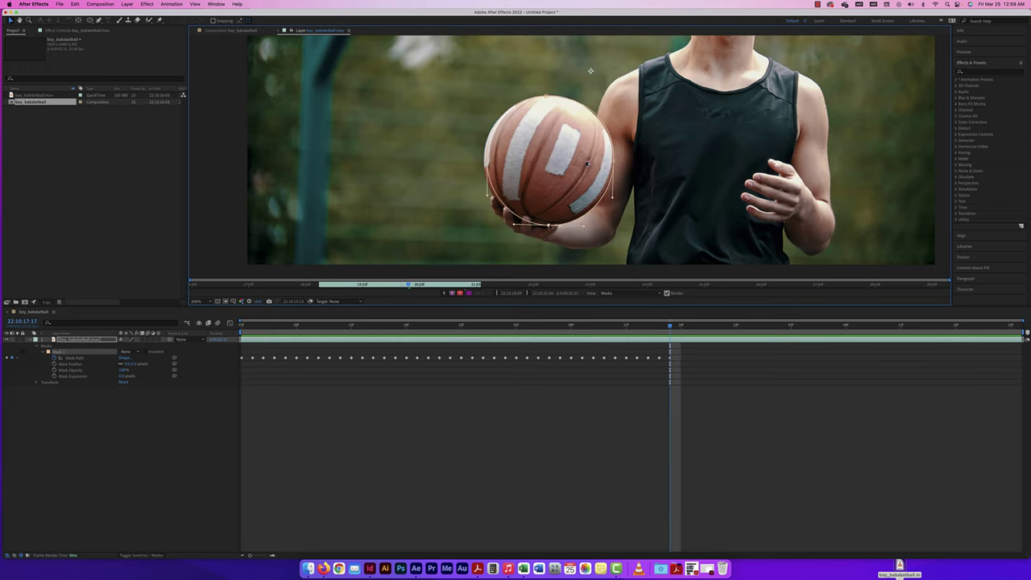
Adjust the mask to the ball's outline at each frame from 22:10:17:18 to 22:10:17:20
key(super+Right)
key(super+Right)
key(super+z)
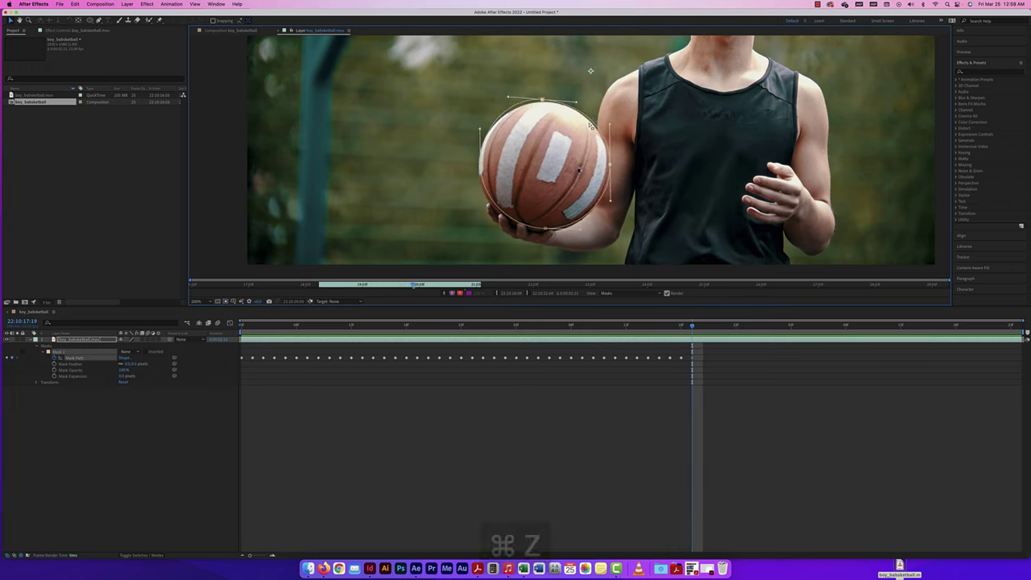
key(super+Right)
Keyframe the mask around the ball at each frame from 22:10:17:21 to 22:10:18:01, using free transform on the whole mask
key(super+Right)
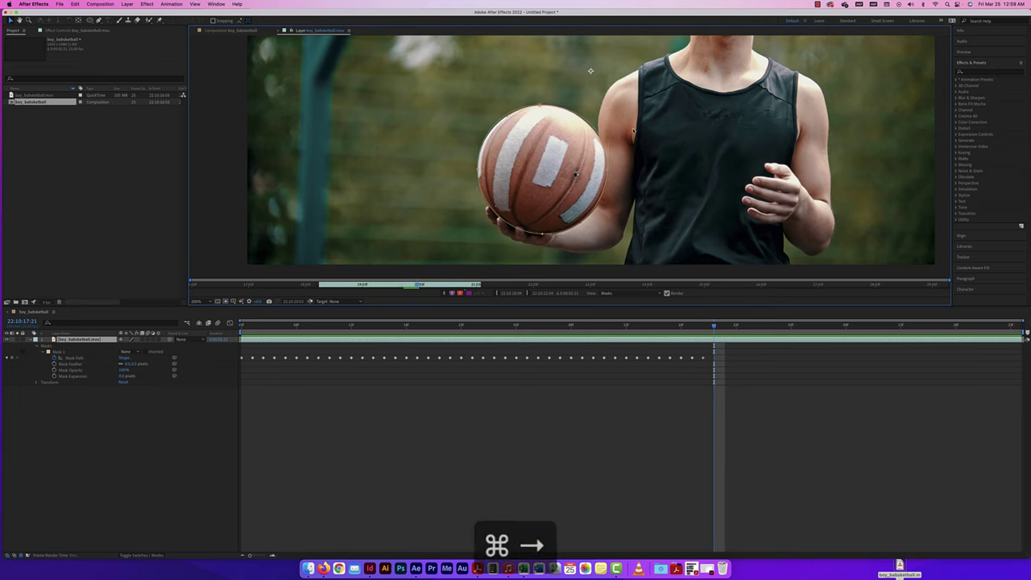
key(super+Right)
key(super+Right)
key(super+Right)
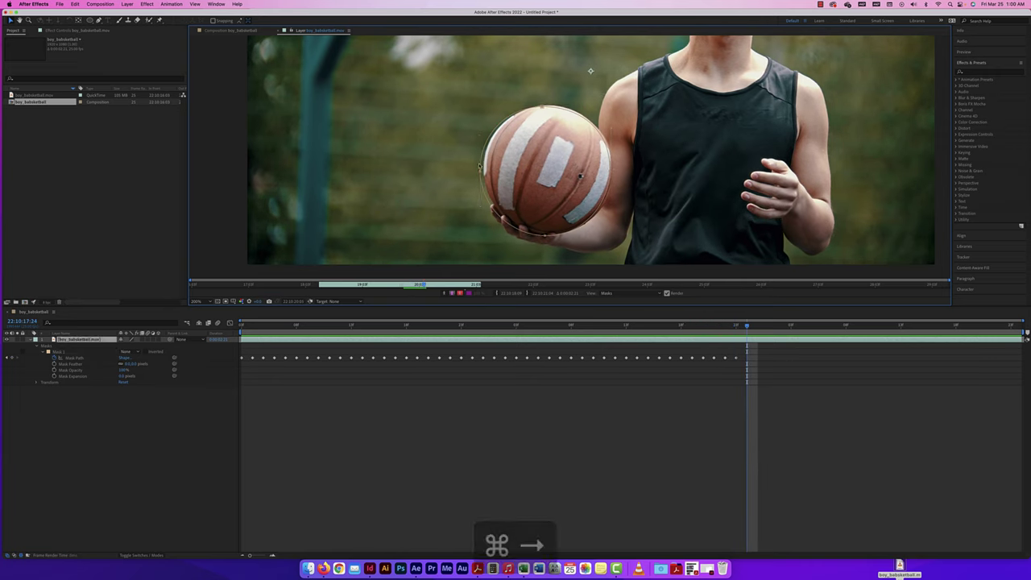
double_click(606, 122)
key(super+Right)
key(super+Right)
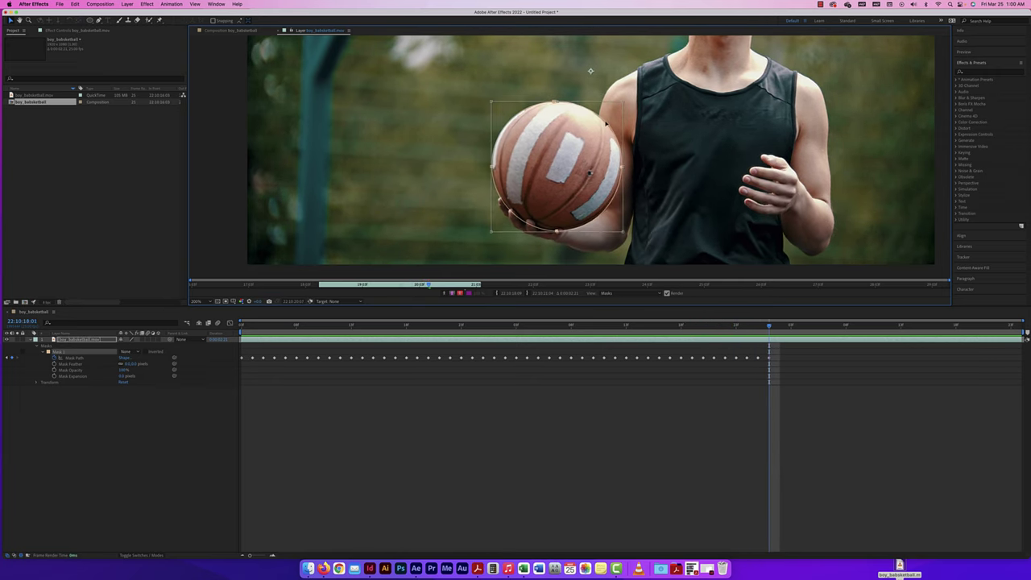
Move the mask with the rising ball at each frame from 22:10:18:02 to 22:10:18:06
key(super+Right)
drag(606, 123, 628, 93)
key(super+Right)
key(super+Right)
key(super+Right)
key(super+Right)
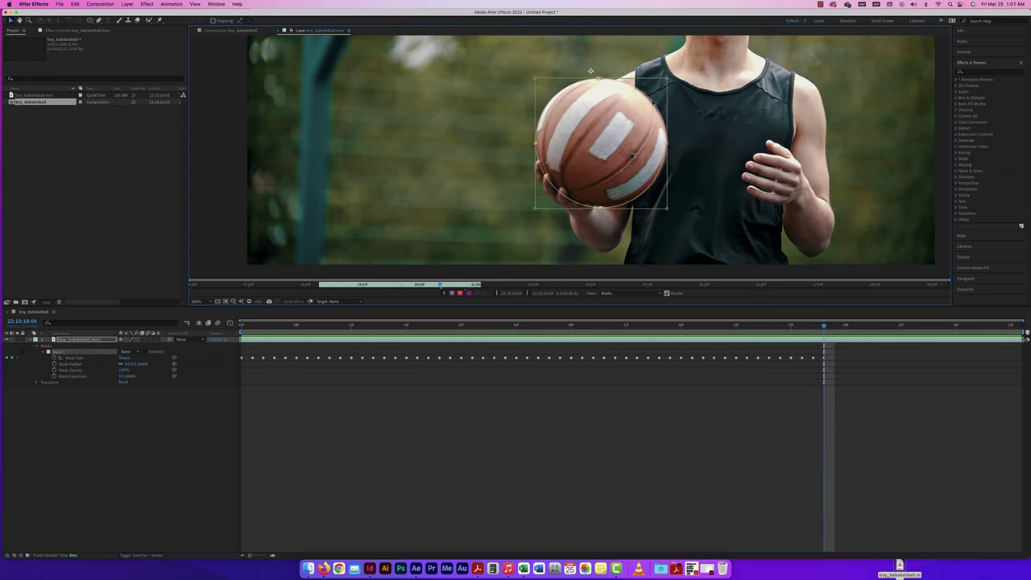
Realign the mask with the ball at each frame from 22:10:18:07 to 22:10:18:11 to continue the path keyframes
key(super+Right)
key(super+Right)
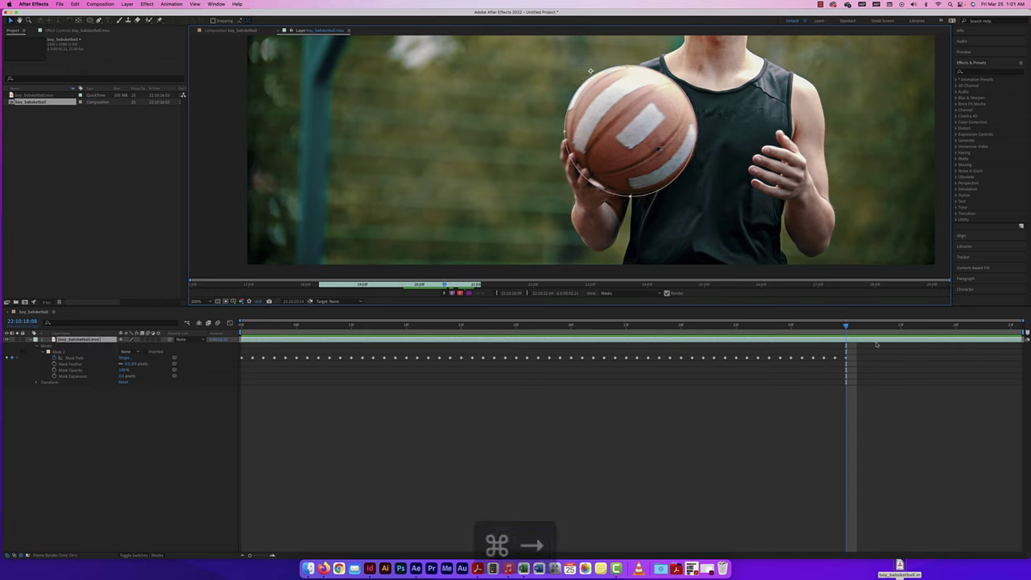
key(super+Right)
key(super+z)
key(super+Right)
drag(680, 174, 706, 165)
key(super+Right)
Fit the mask to the ball between the player's hands at frames 22:10:18:12 through 22:10:18:14
key(super+Right)
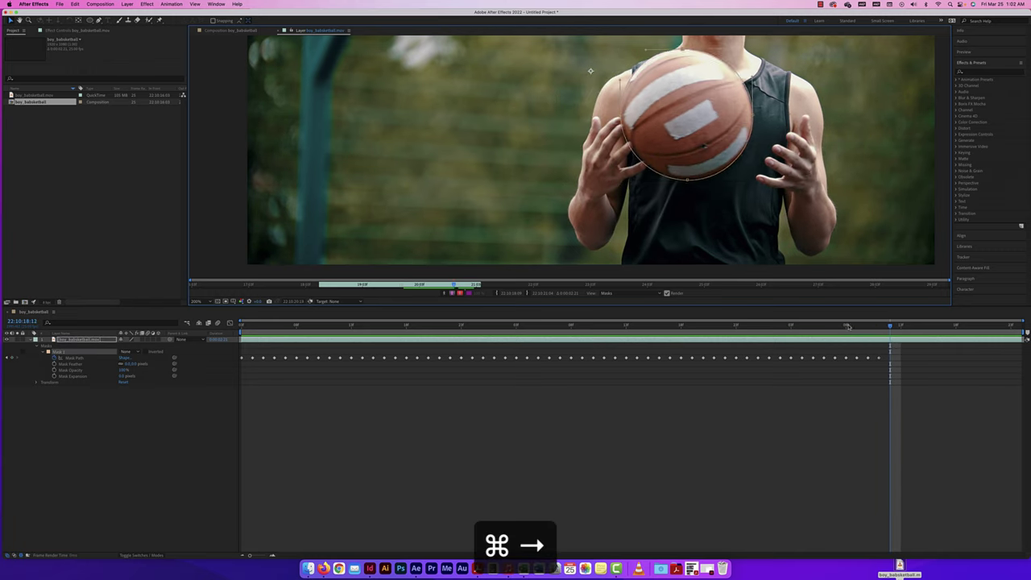
key(period)
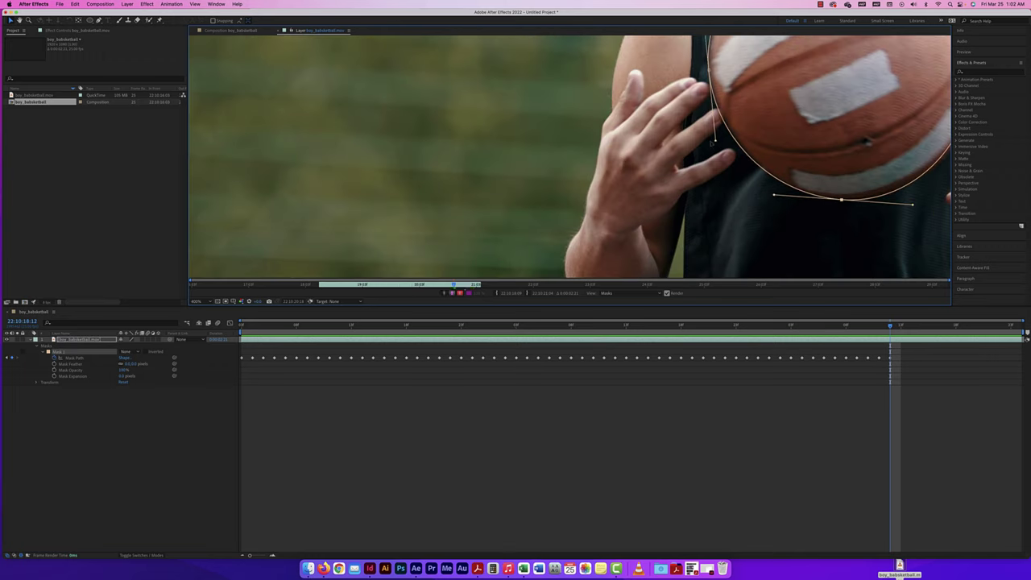
key(super+equal)
key(super+Right)
key(super+Right)
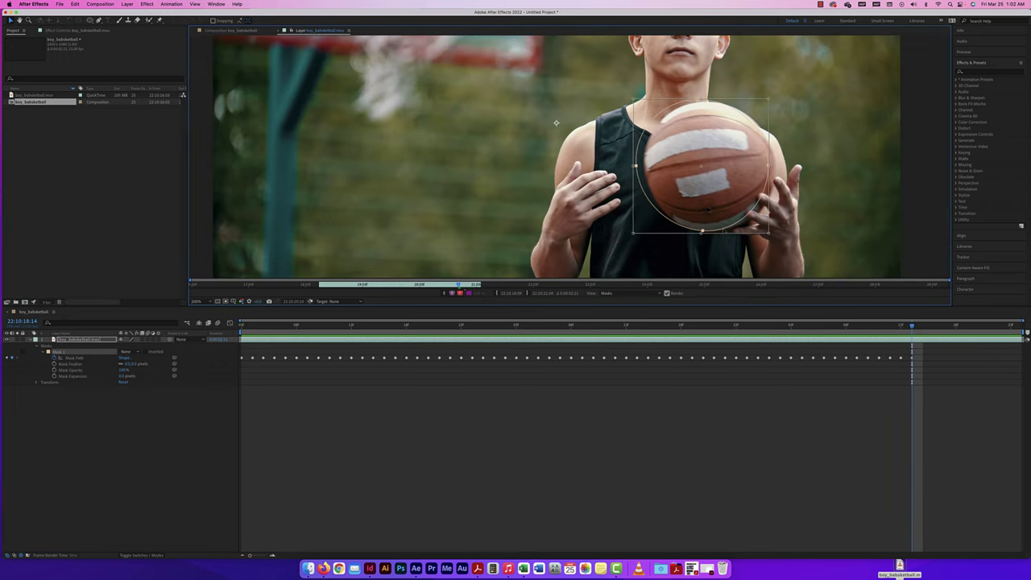
Keyframe the mask over the ball at each frame from 22:10:18:15 to 22:10:18:19
key(super+Right)
key(super+Right)
key(super+Right)
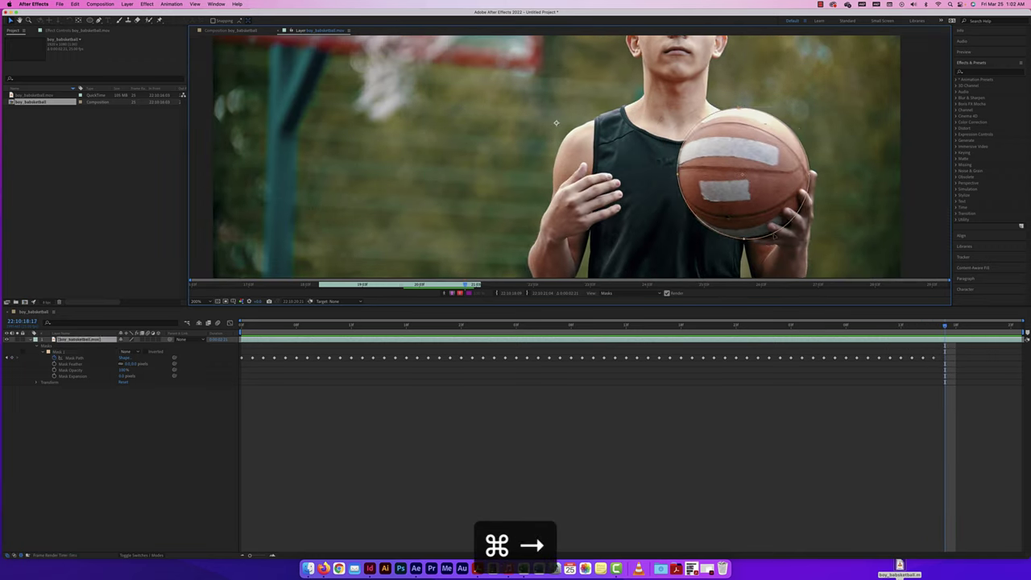
key(super+Right)
key(super+Right)
Finish the mask path keyframes by fitting the mask to the ball at frames 22:10:18:20 through 22:10:18:24
key(super+Right)
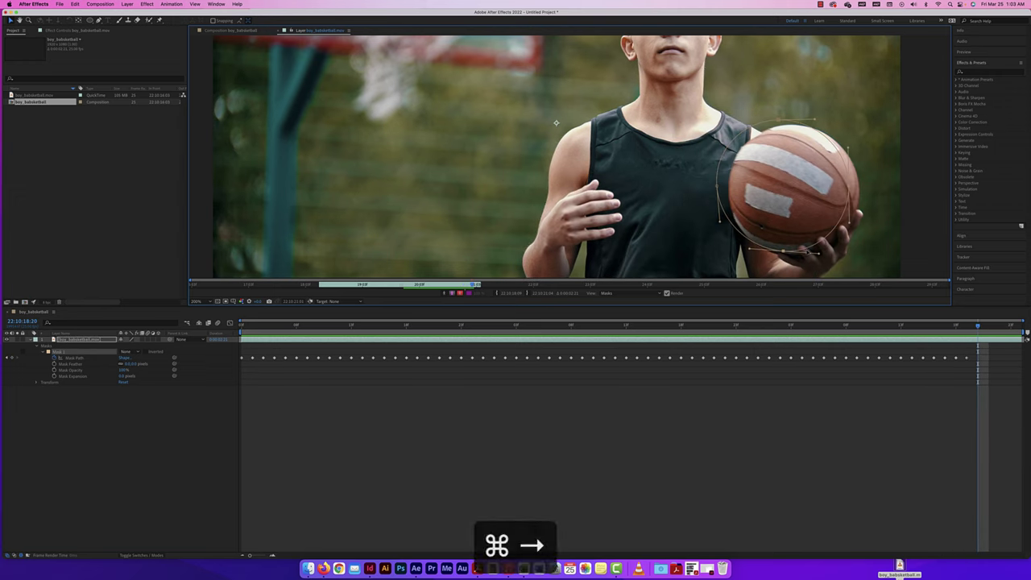
key(super+Right)
key(super+Right)
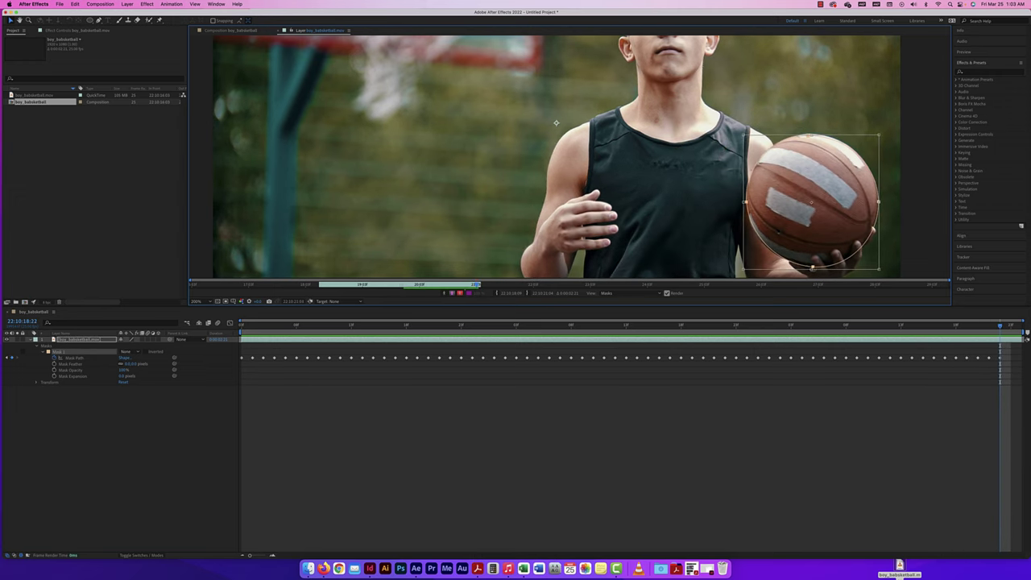
key(super+Right)
key(super+Right)
scroll(543, 90, up, 3)
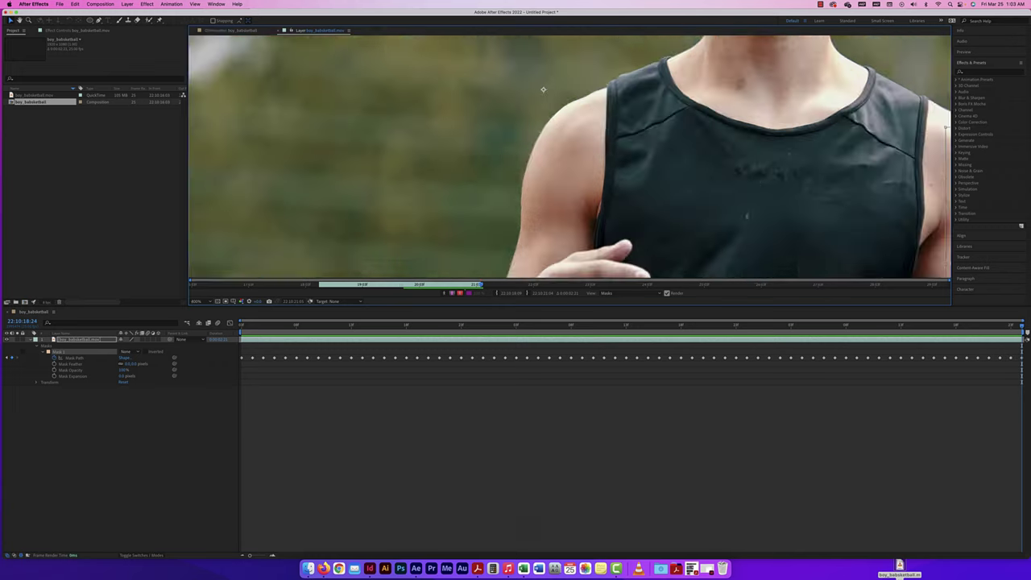
scroll(543, 89, down, 3)
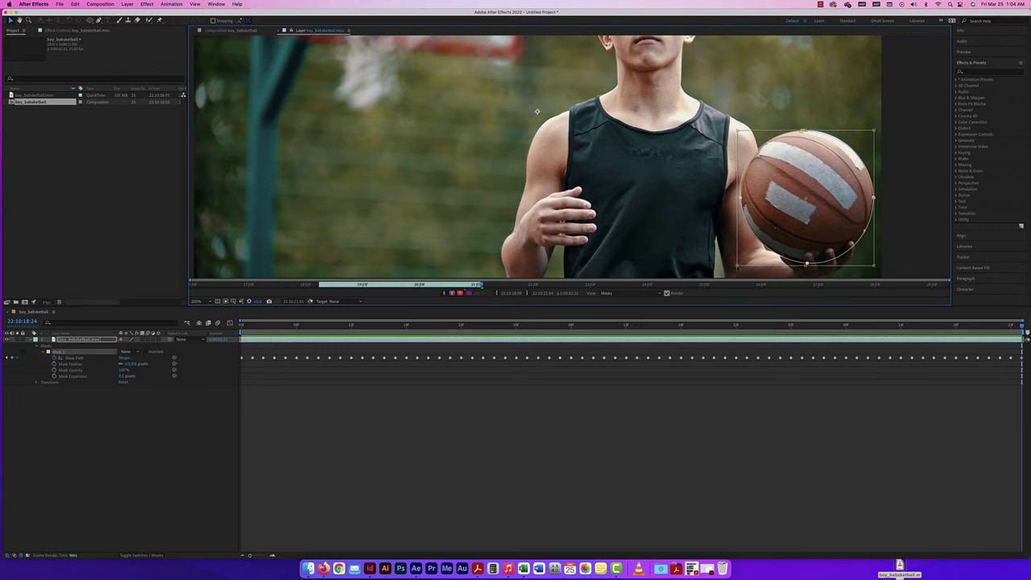
key(Down)
key(super+Right)
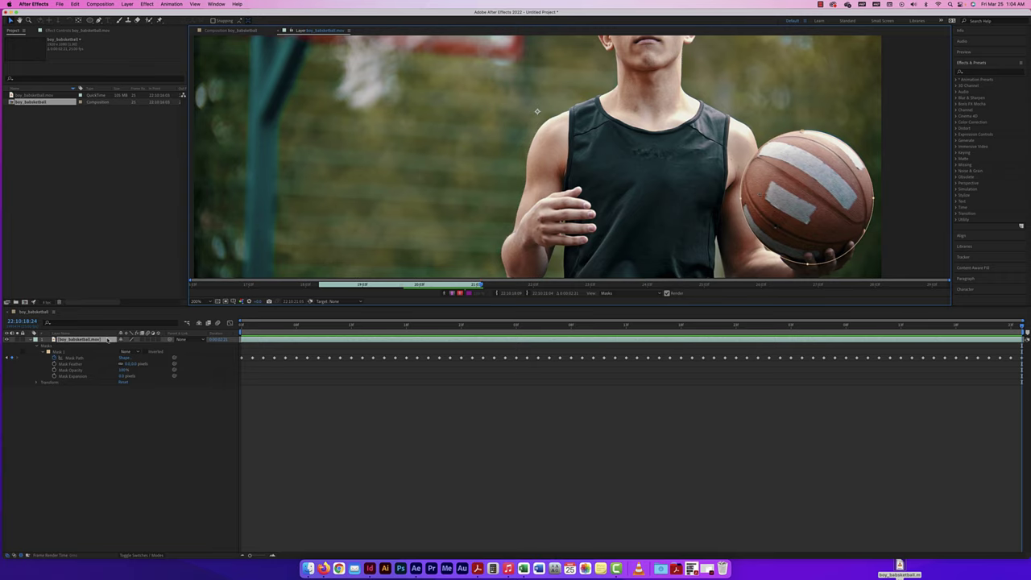
Return to the composition view and scrub through the clip to examine how closely the mask follows the ball
click(225, 31)
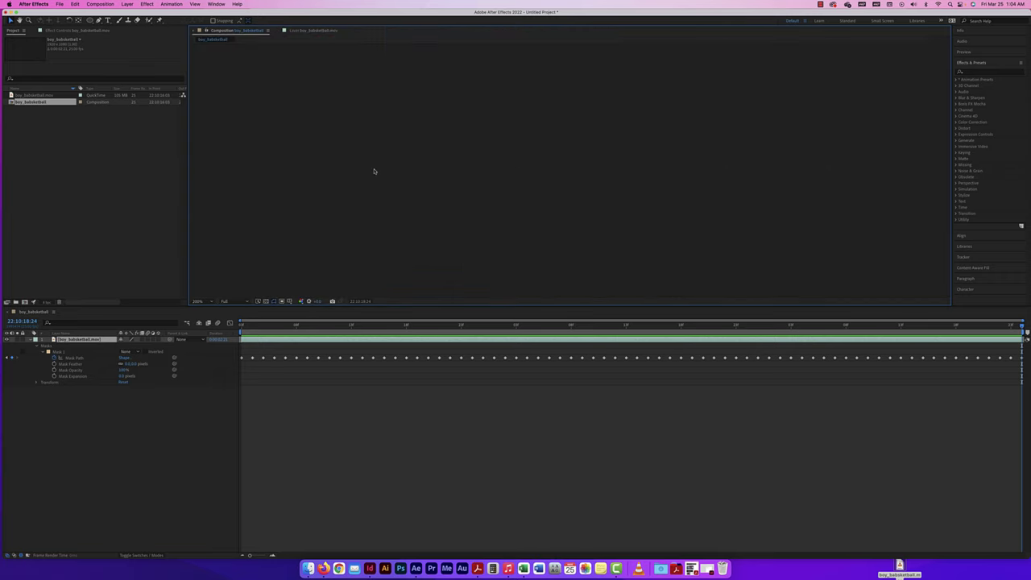
drag(505, 329, 649, 328)
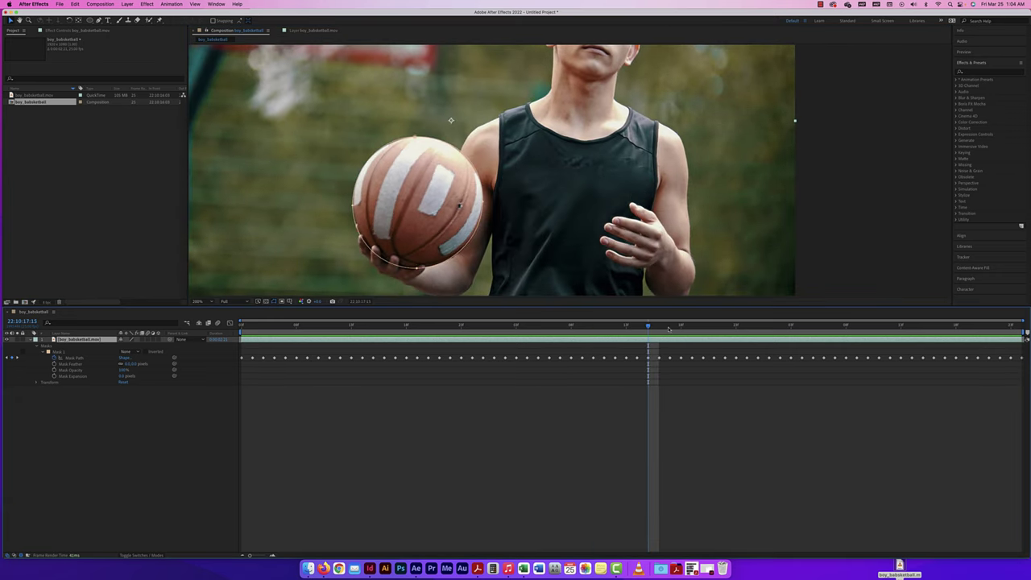
click(758, 328)
drag(765, 328, 733, 325)
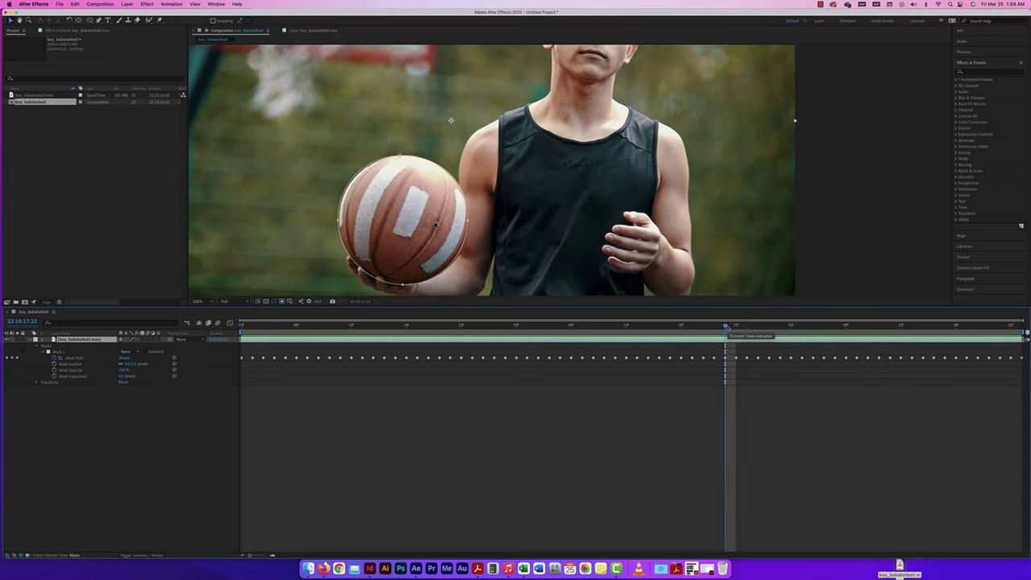
click(934, 328)
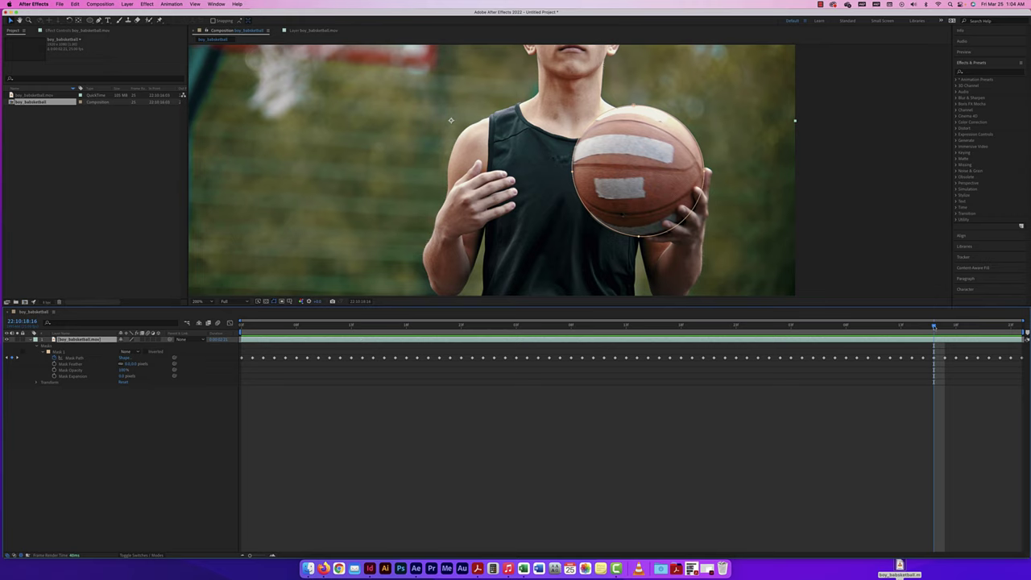
drag(935, 327, 516, 328)
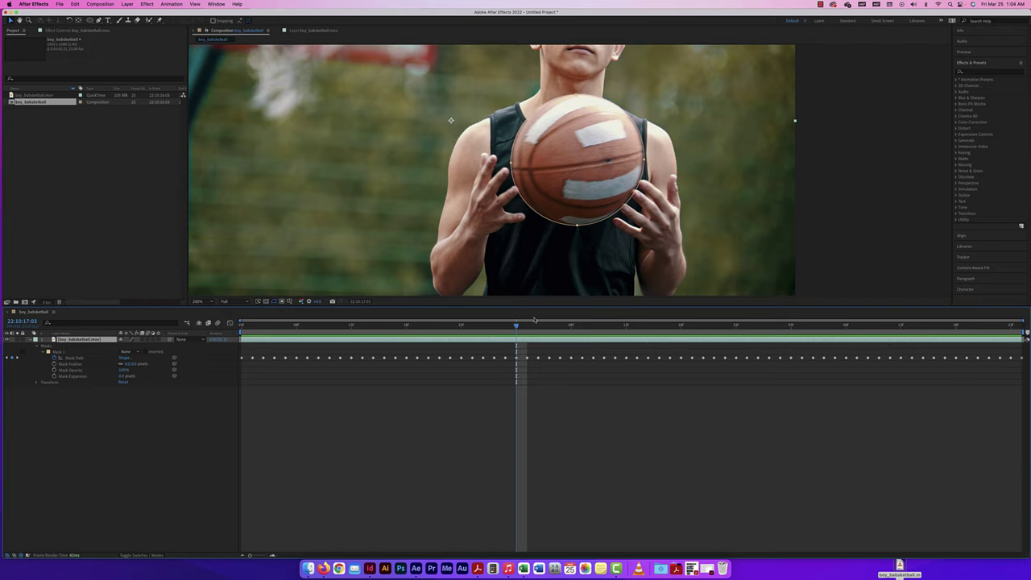
At frame 22:10:17:03, pull the mask's bottom point below the ball and move it back onto the ball's edge
click(577, 225)
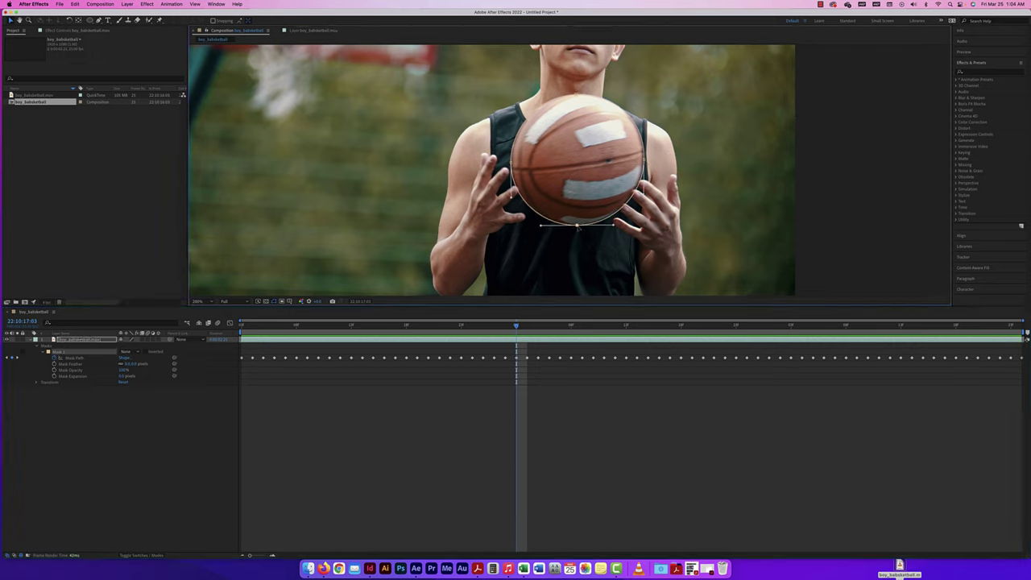
drag(577, 225, 577, 232)
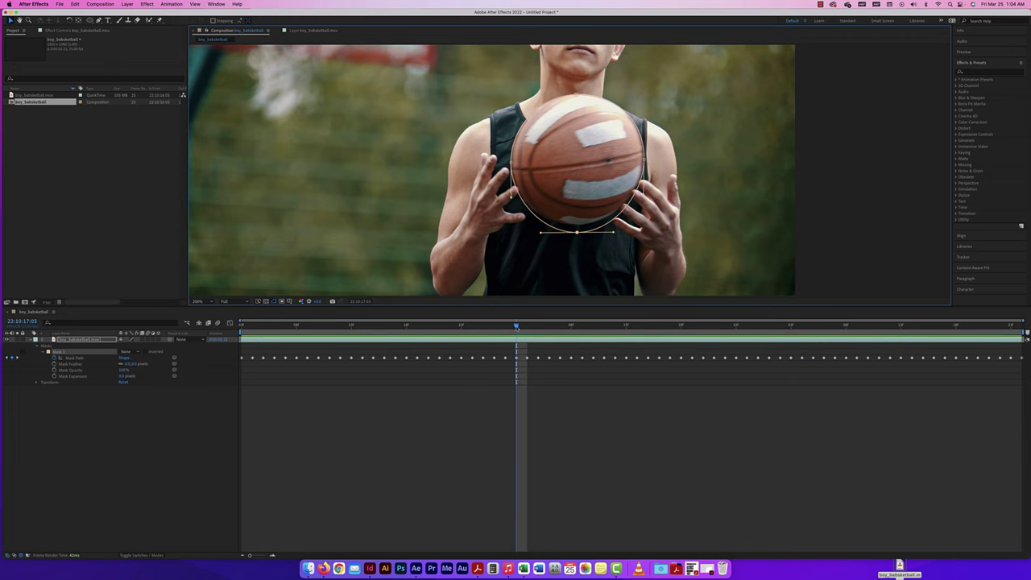
mouse_move(516, 326)
mouse_down()
mouse_move(526, 328)
mouse_move(516, 326)
mouse_up()
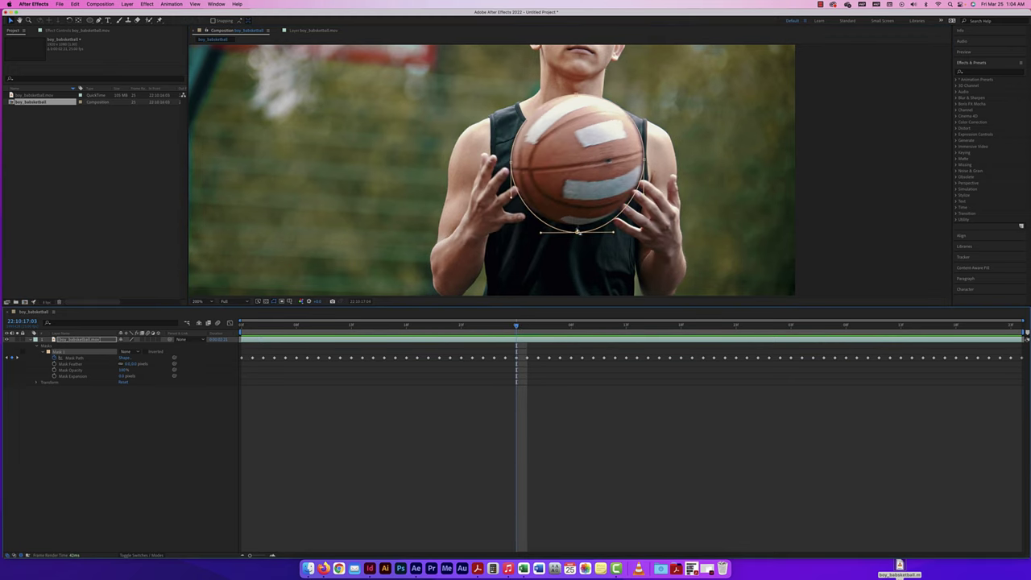
drag(577, 233, 577, 226)
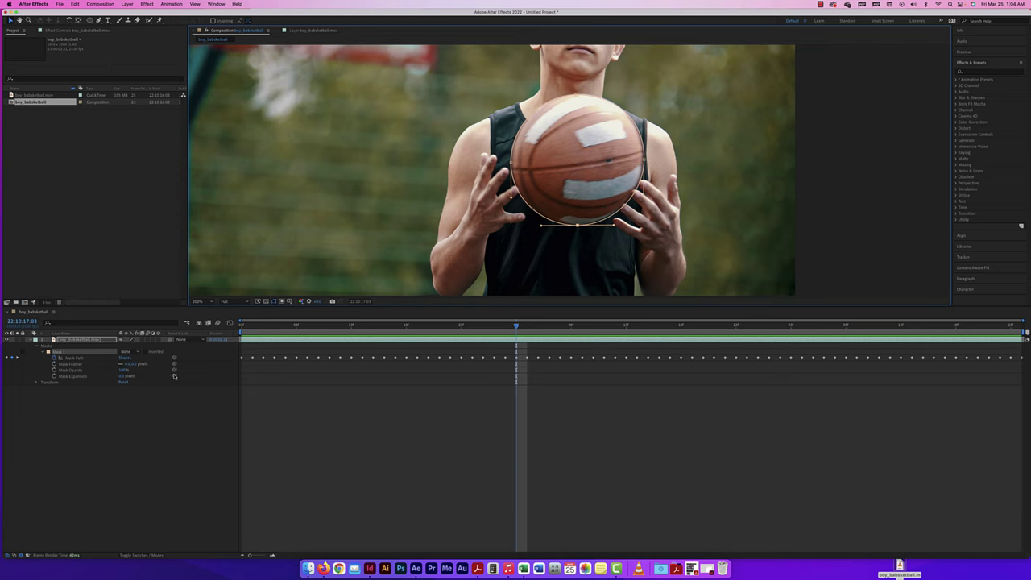
Play the clip from its first frame to check how the mask follows the basketball
drag(516, 326, 209, 324)
key(space)
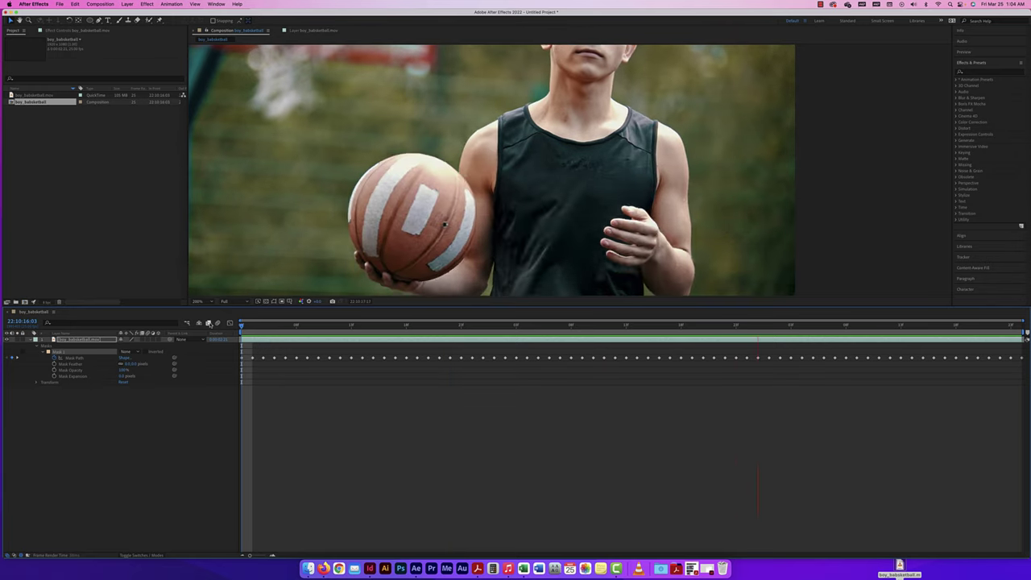
key(space)
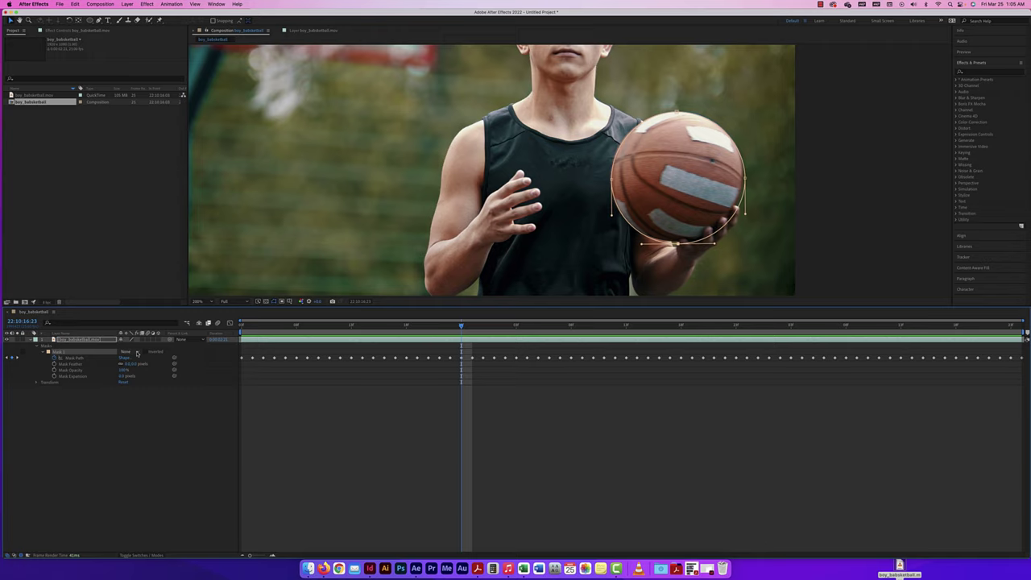
Set the basketball mask's mode to Add to isolate the ball from the rest of the footage
click(136, 354)
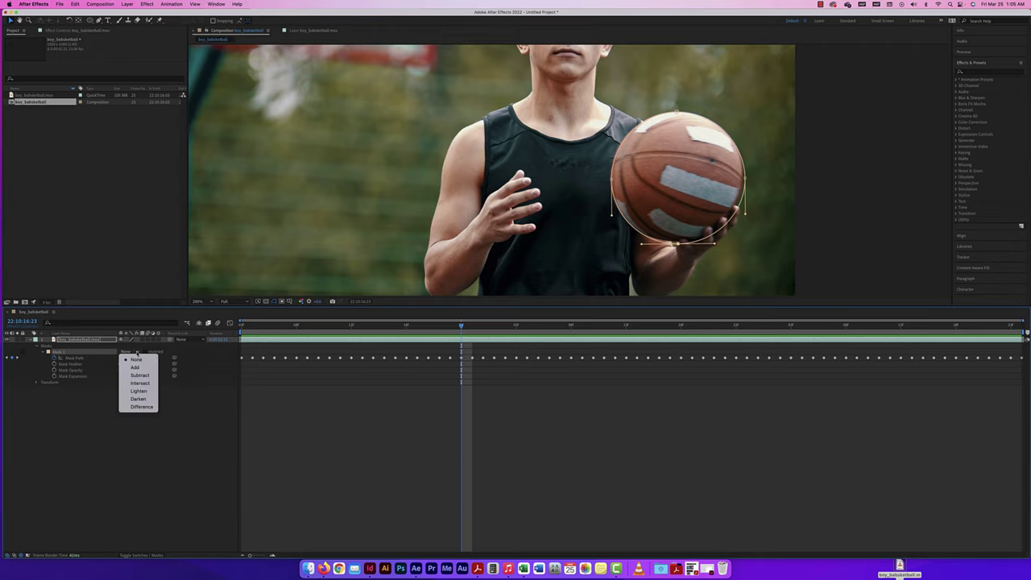
click(135, 368)
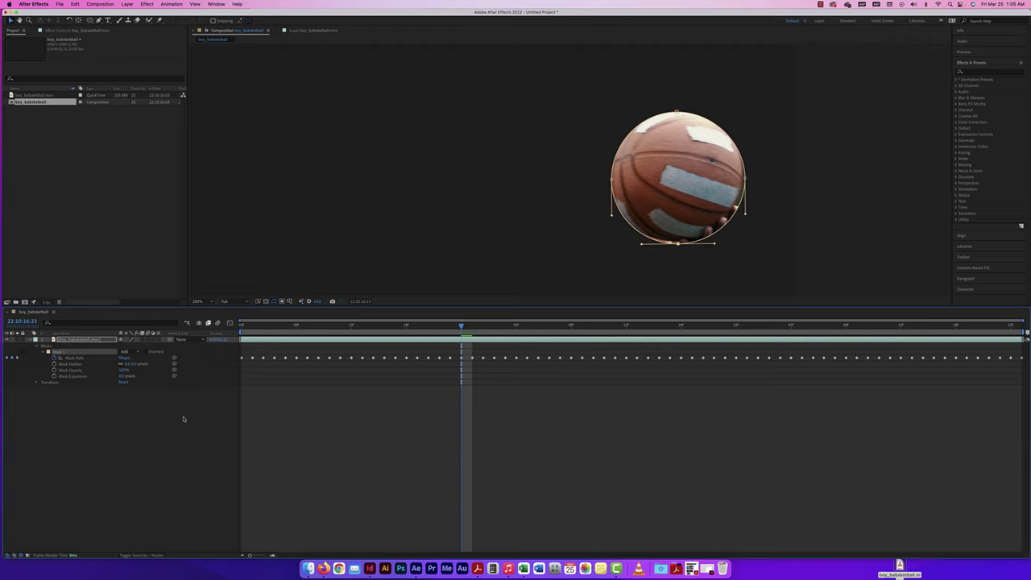
click(183, 419)
Duplicate the masked basketball layer and remove the mask from the lower copy to bring back the full footage
click(74, 341)
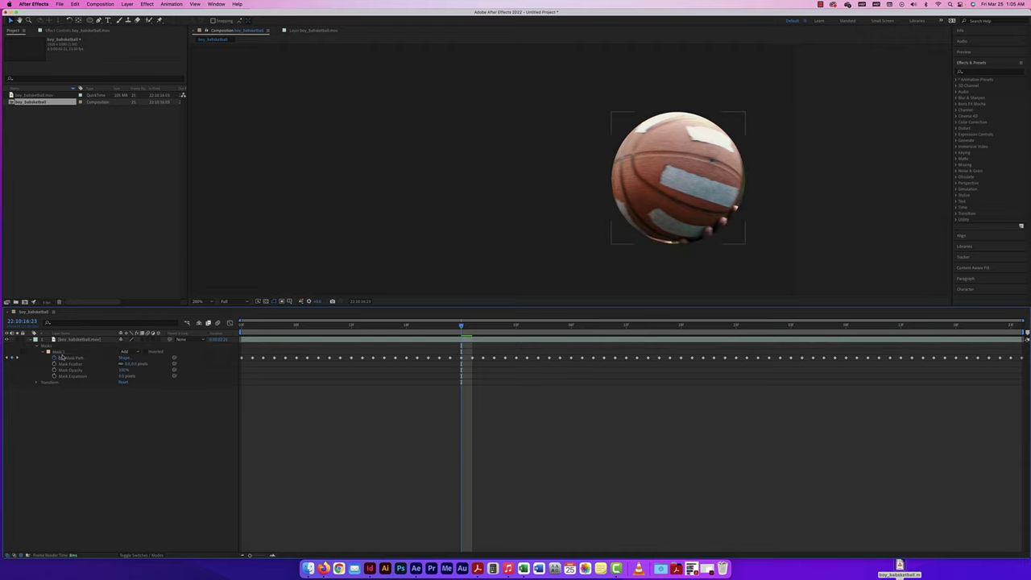
click(34, 340)
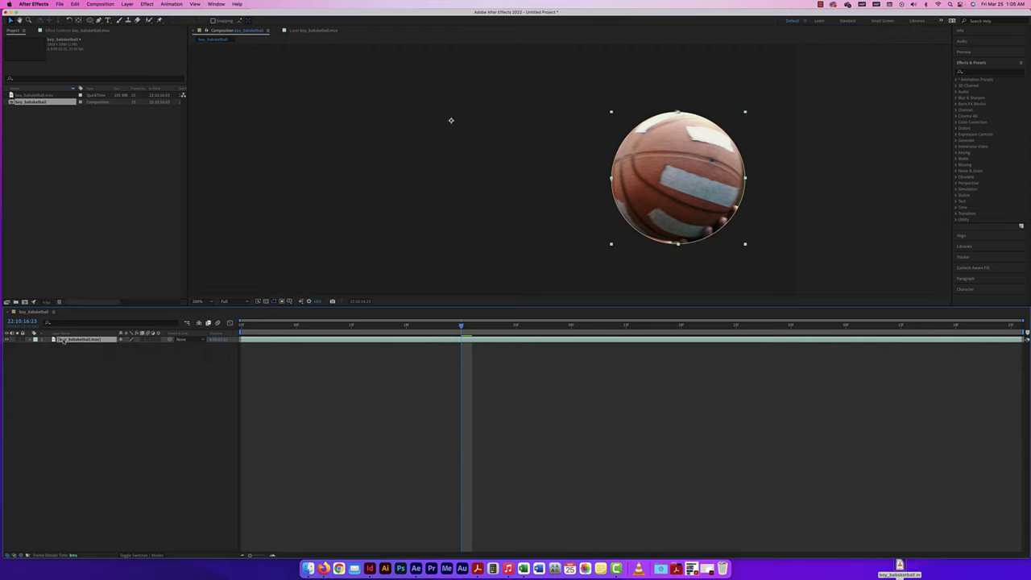
key(super+d)
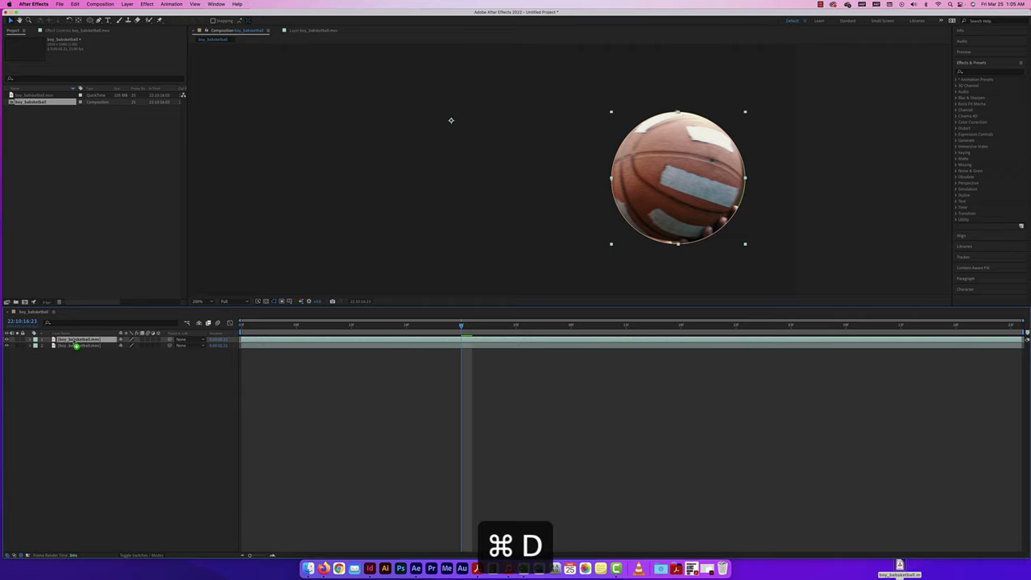
click(76, 346)
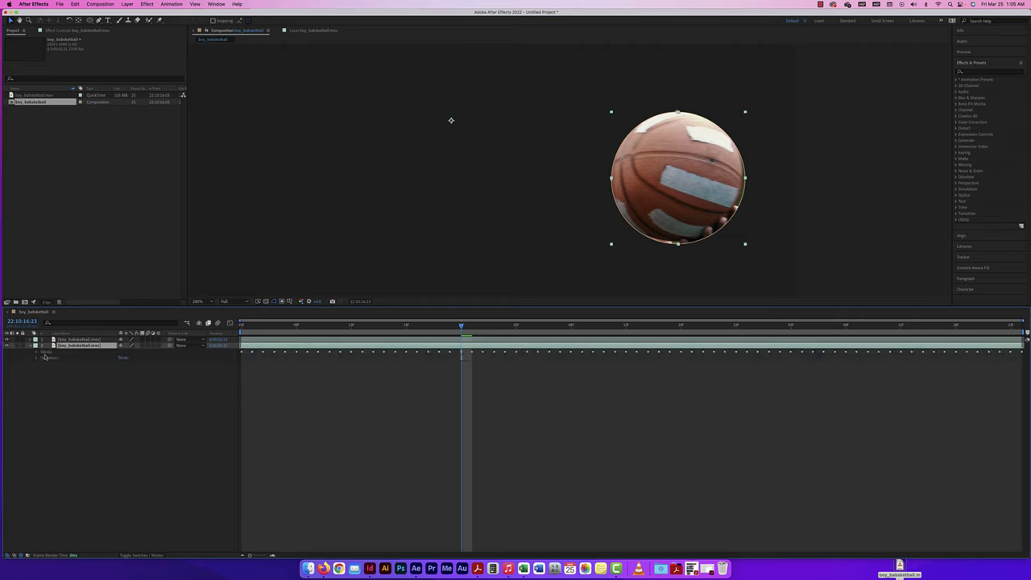
key(Return)
key(Return)
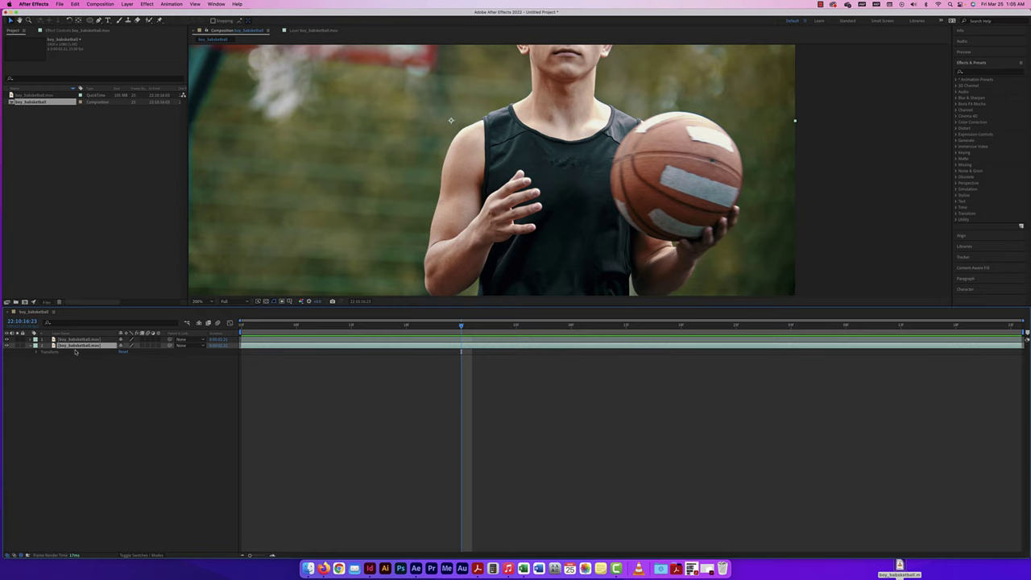
Apply Gaussian Blur to the lower layer and raise its Blurriness until the player and background are clearly out of focus
key(super+minus)
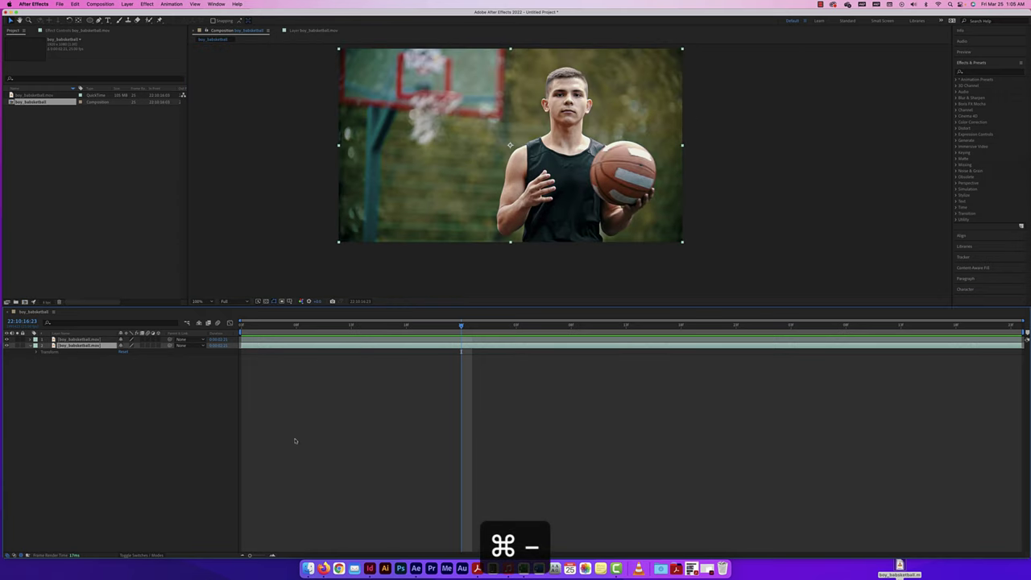
drag(503, 308, 503, 406)
key(super+equal)
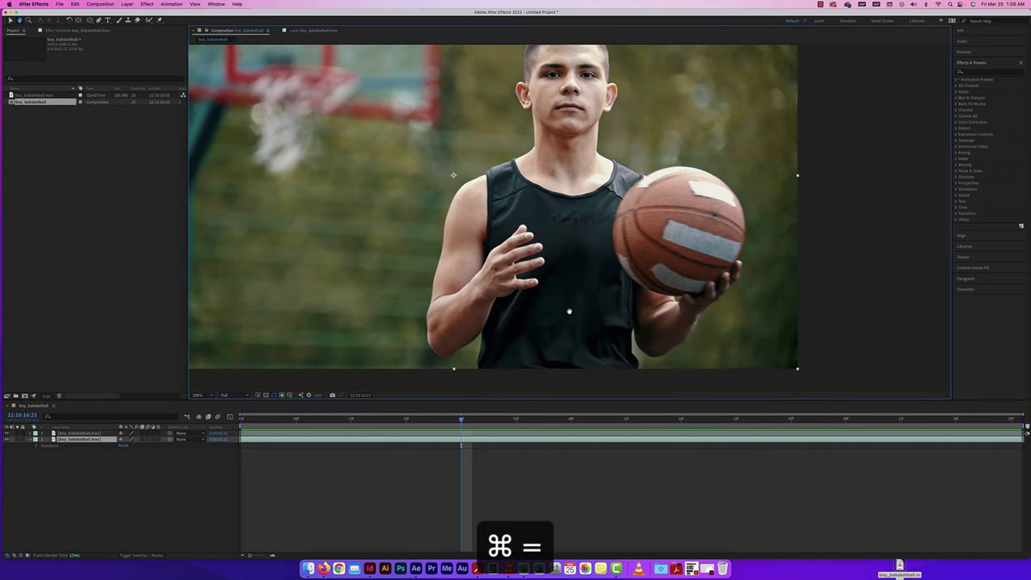
drag(561, 298, 675, 341)
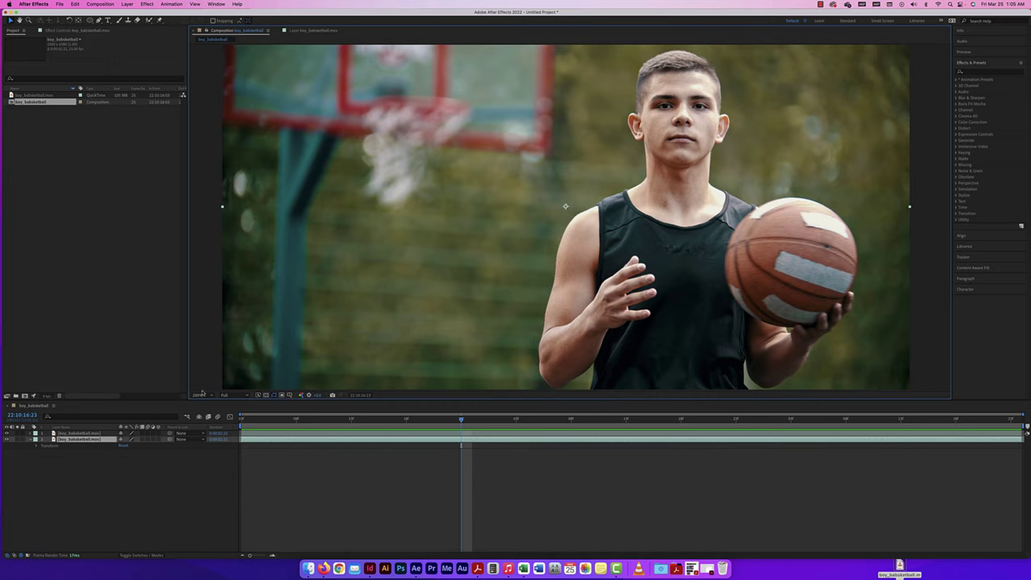
click(957, 99)
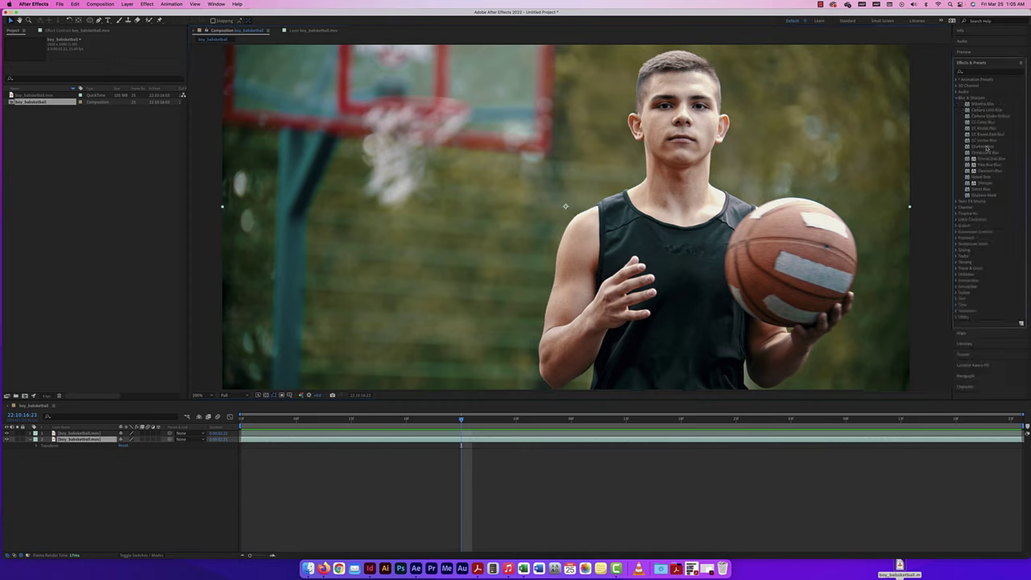
drag(989, 171, 80, 443)
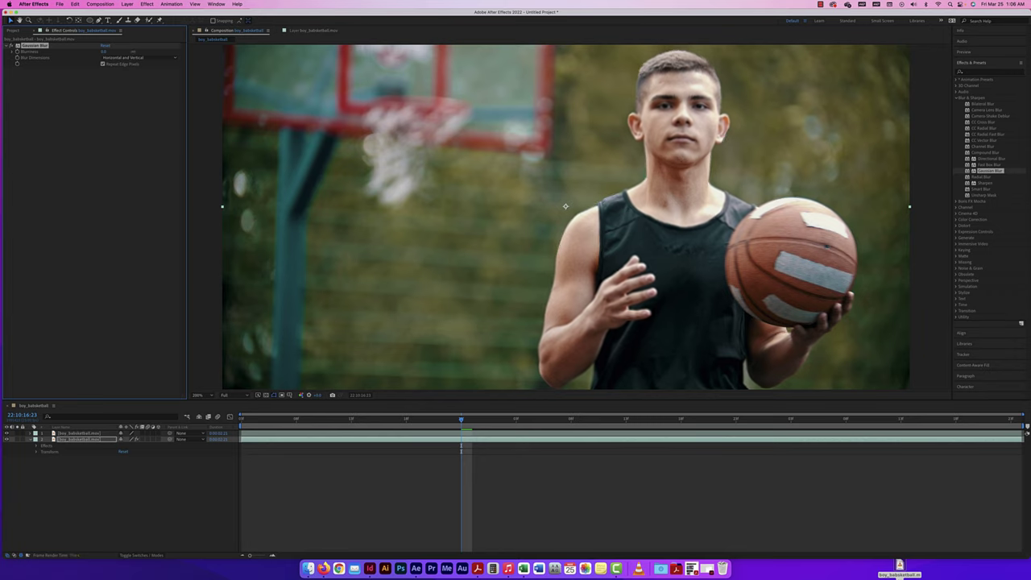
drag(104, 52, 162, 56)
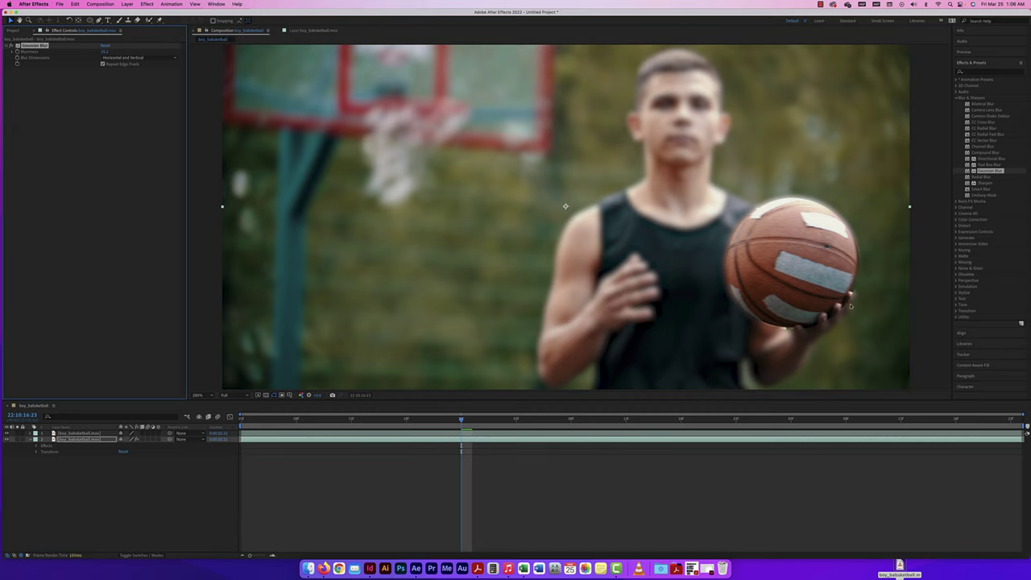
Preview the clip with the blurred background, and set the composition's preview resolution to Half
key(space)
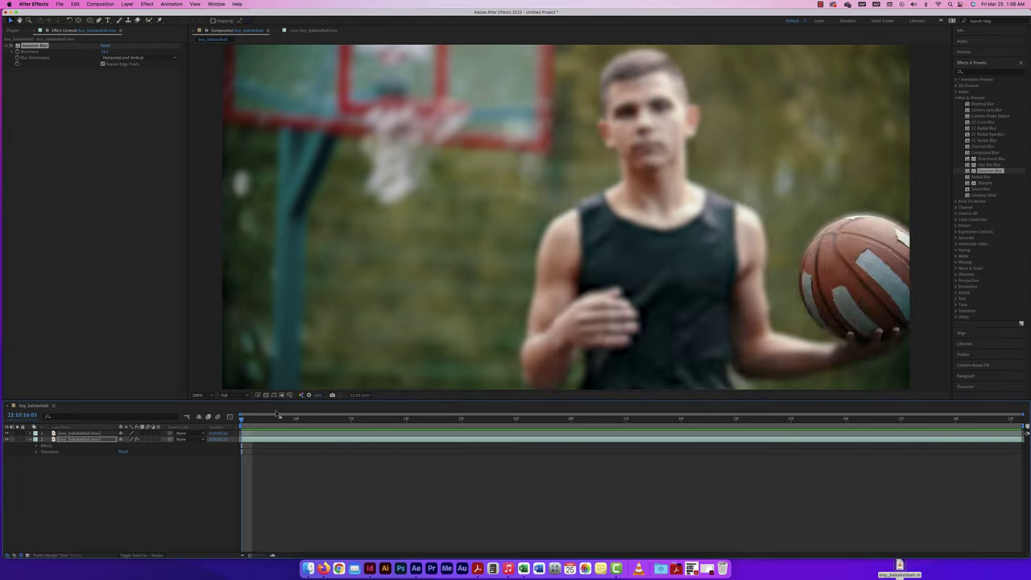
key(space)
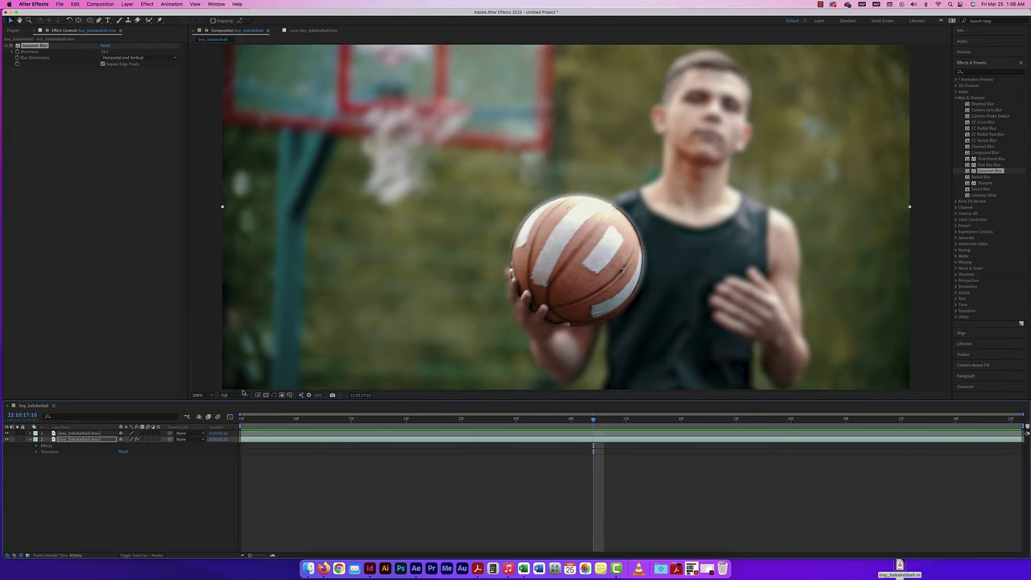
click(233, 395)
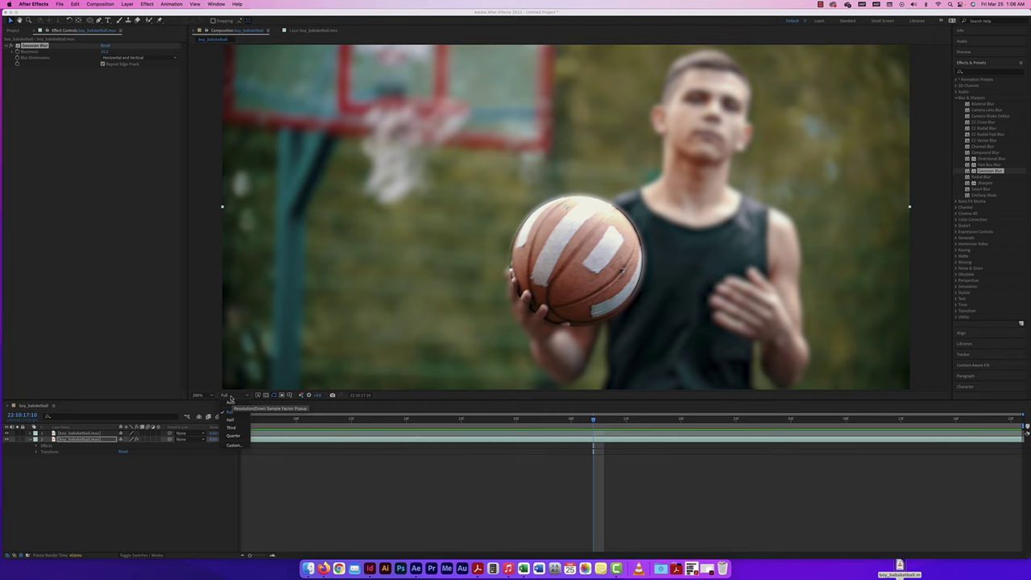
click(233, 420)
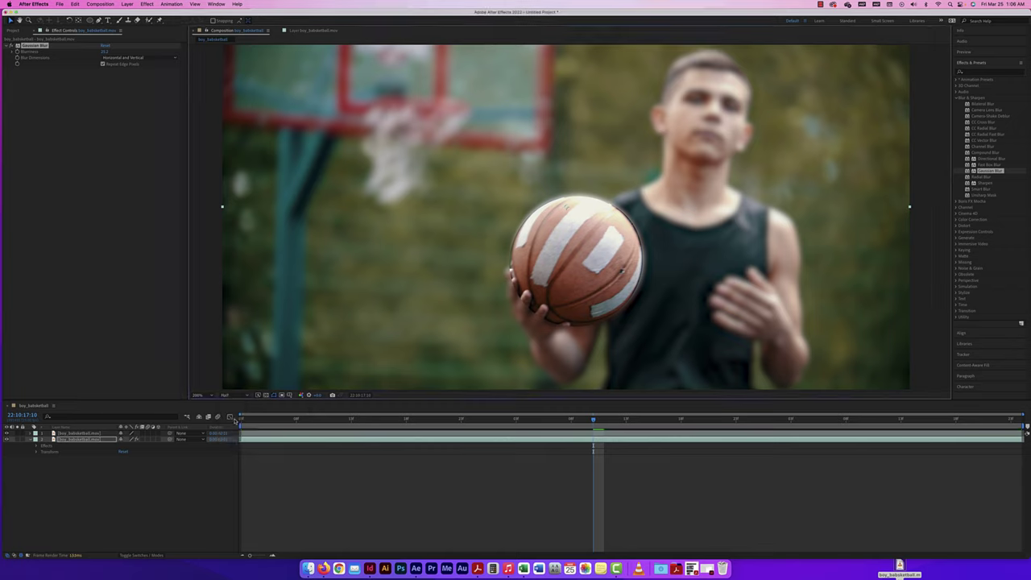
Set the top layer's Mask Feather to about 25 pixels to soften the edge around the ball
click(87, 433)
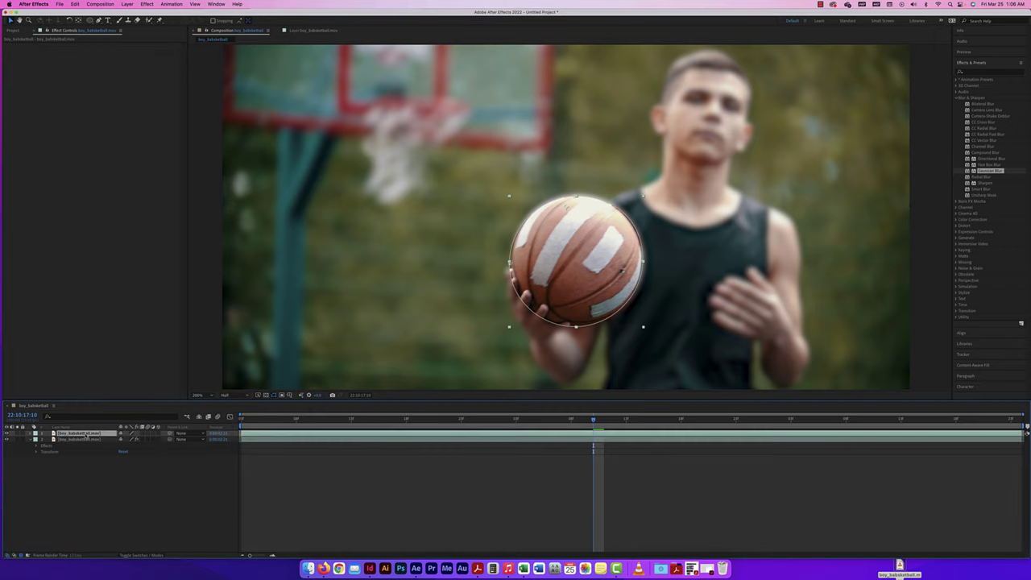
click(32, 435)
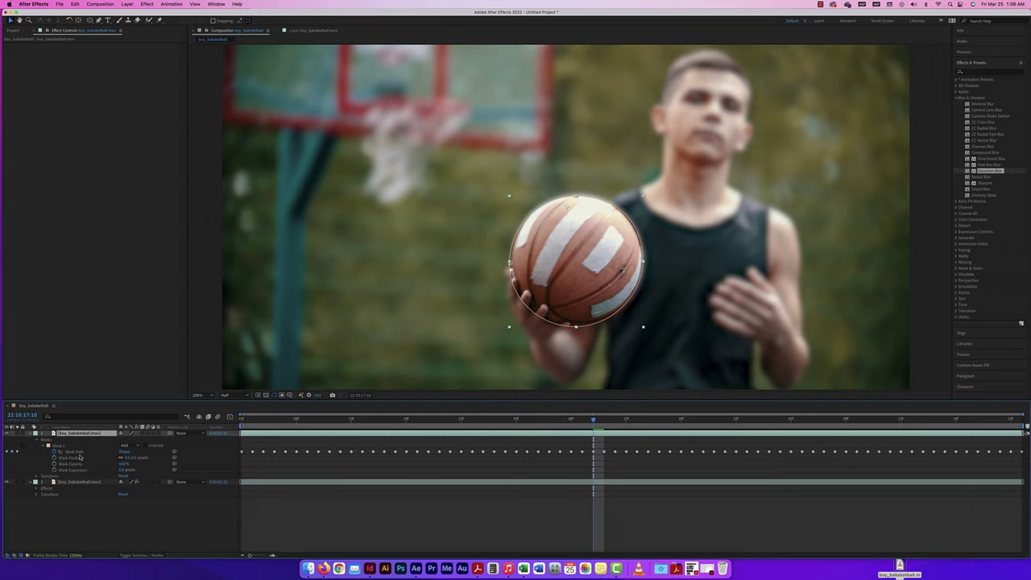
click(127, 457)
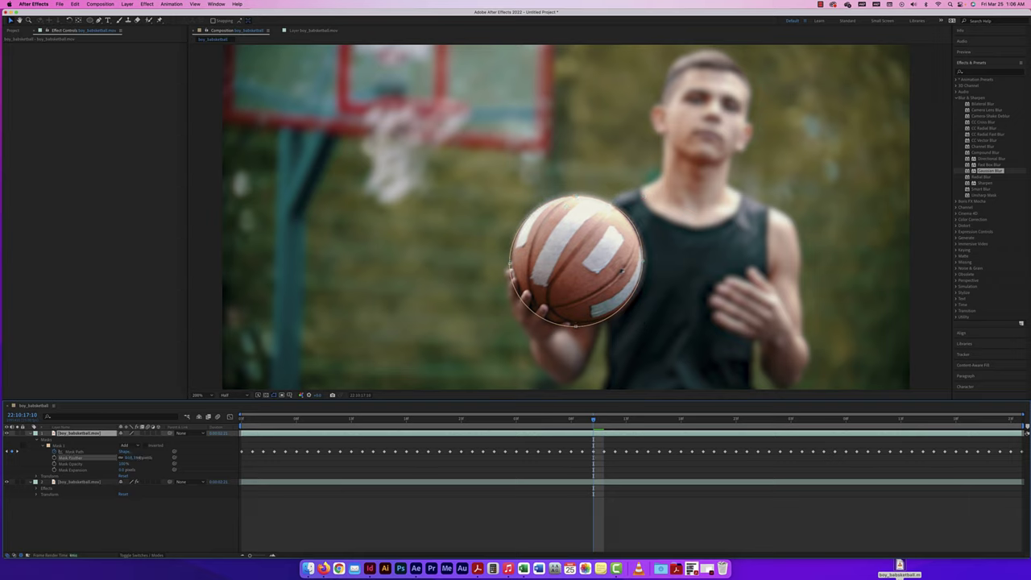
drag(129, 458, 149, 457)
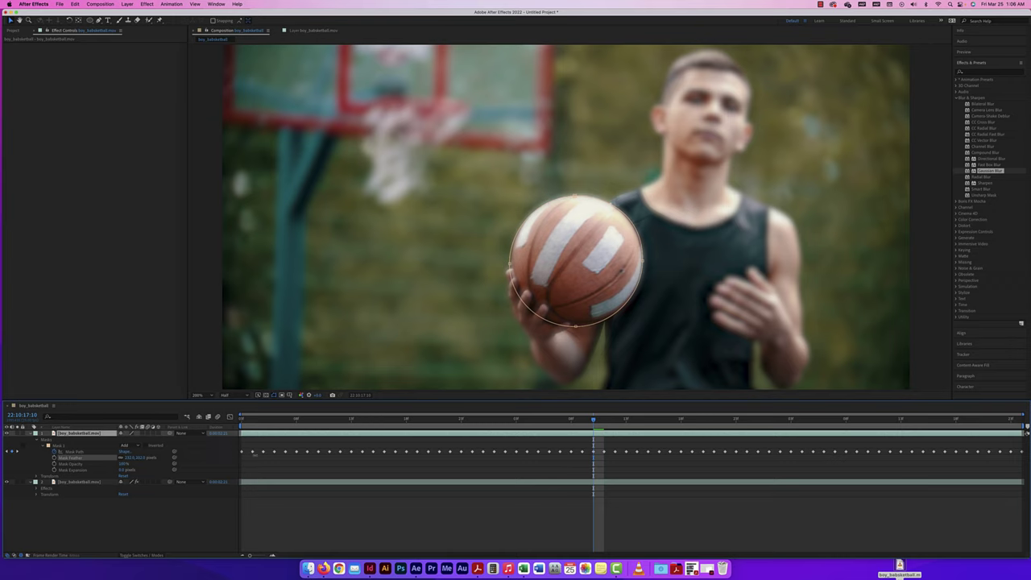
mouse_move(138, 460)
mouse_down()
mouse_move(126, 462)
mouse_move(142, 458)
mouse_up()
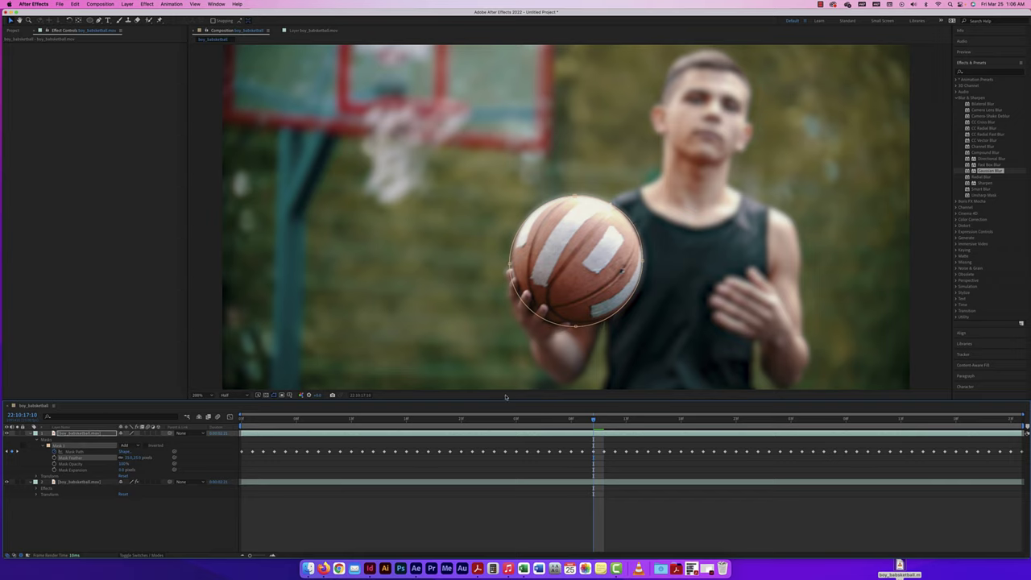
Play the clip to check the feathered mask edge against the blurred background
drag(594, 420, 401, 421)
key(space)
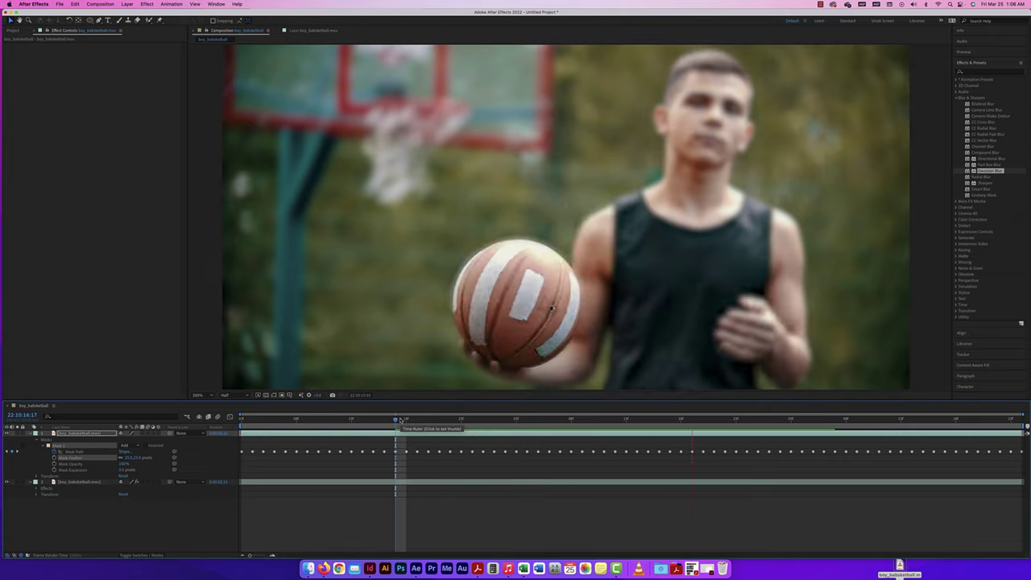
key(space)
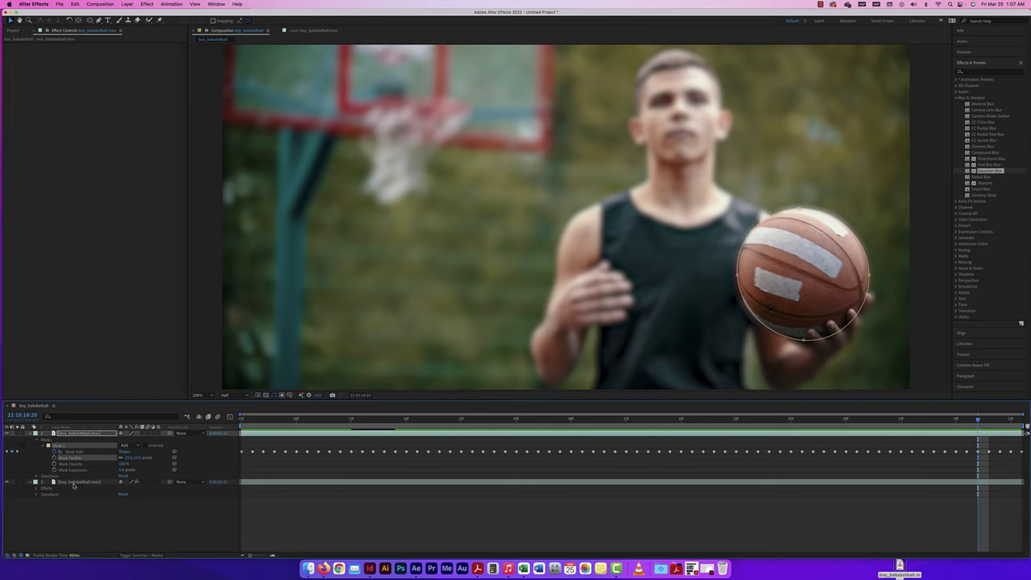
Apply the Lumetri Color effect to the masked ball layer
click(80, 443)
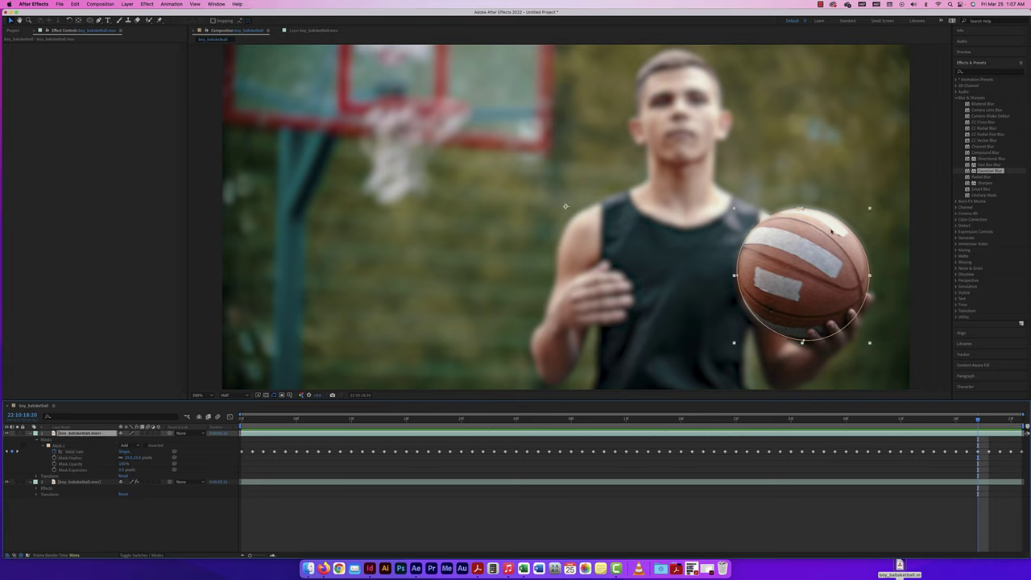
click(956, 98)
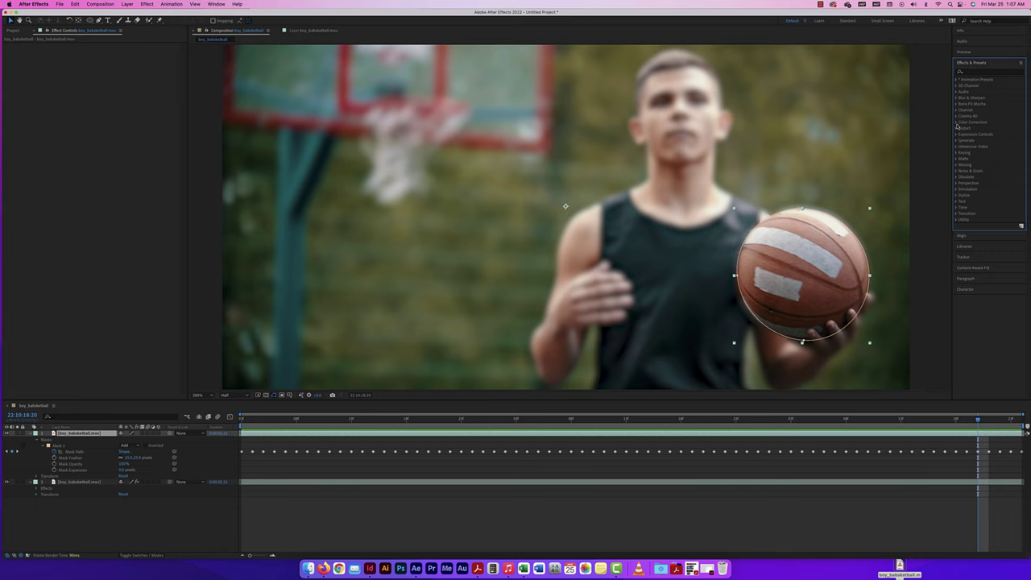
click(957, 122)
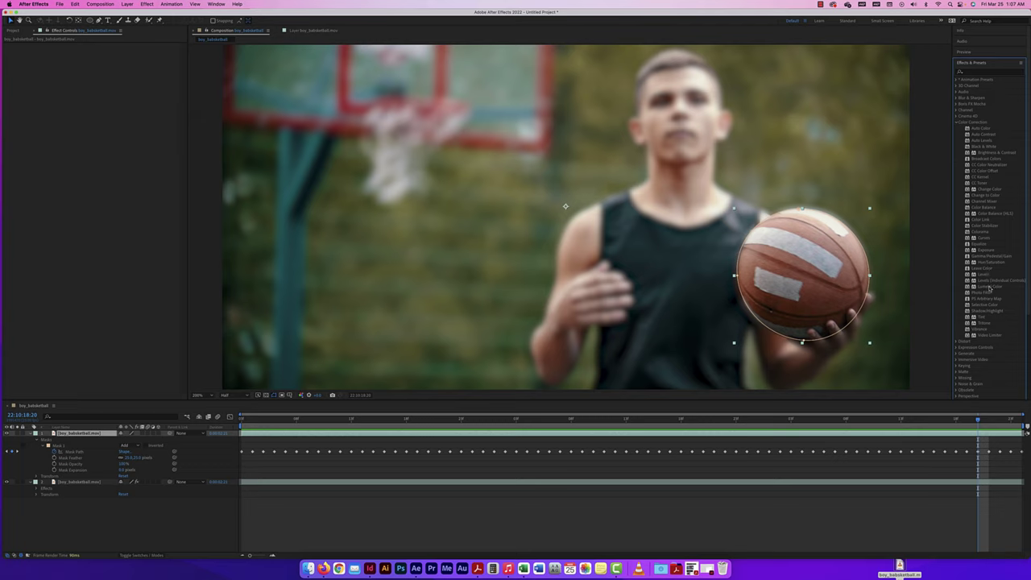
drag(989, 288, 236, 374)
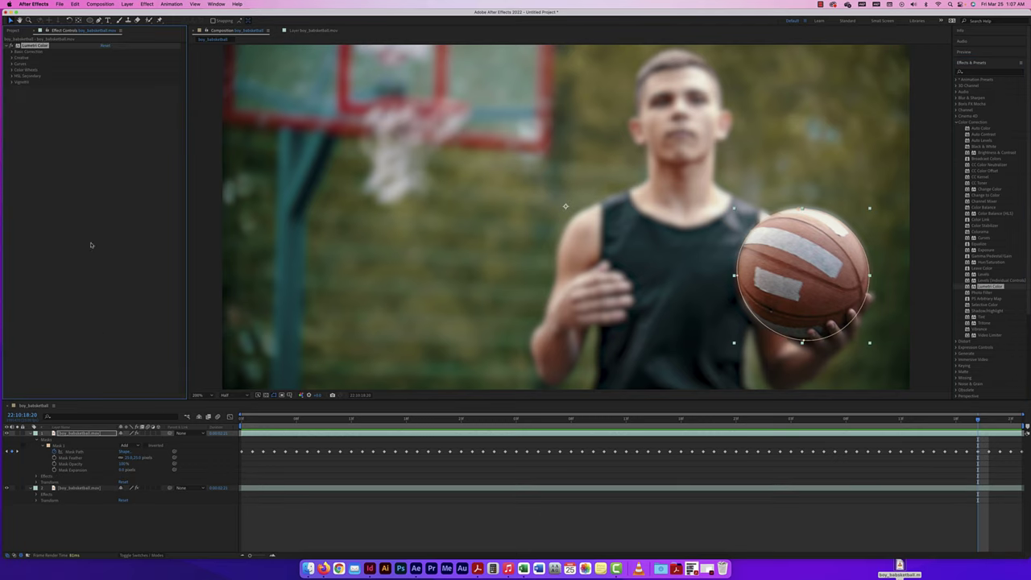
Tint the ball green by shifting the Lumetri midtones, shadows and highlights color wheels toward green
click(12, 70)
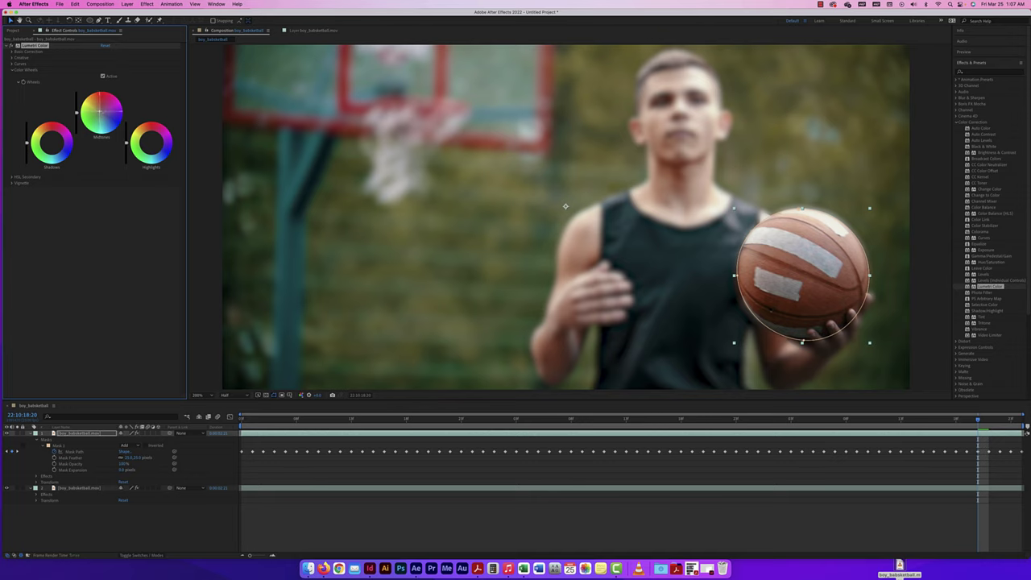
drag(100, 110, 97, 115)
drag(45, 144, 44, 144)
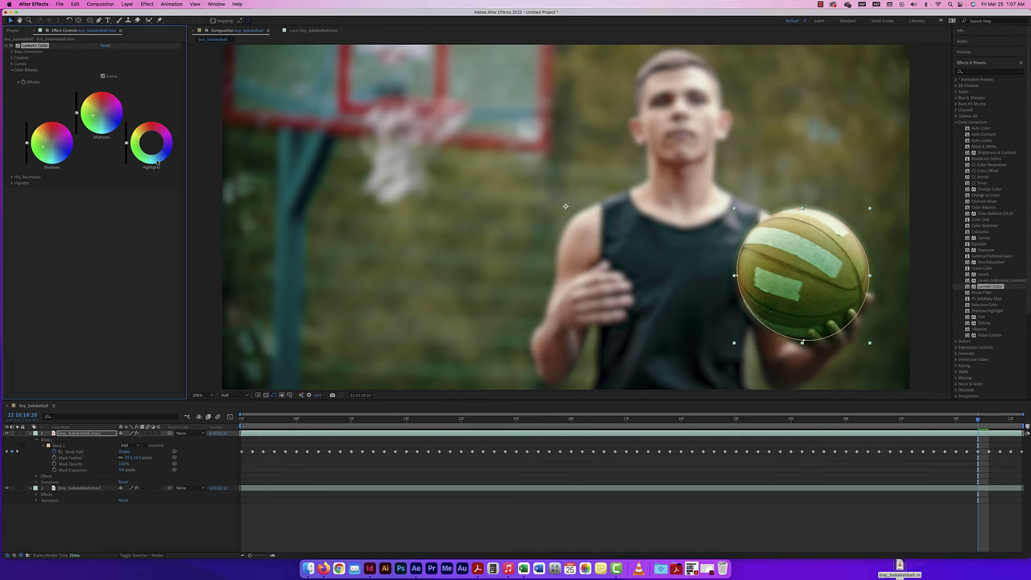
drag(153, 148, 146, 147)
Play the composition from the start to review the green ball against the blurred footage
drag(978, 420, 241, 418)
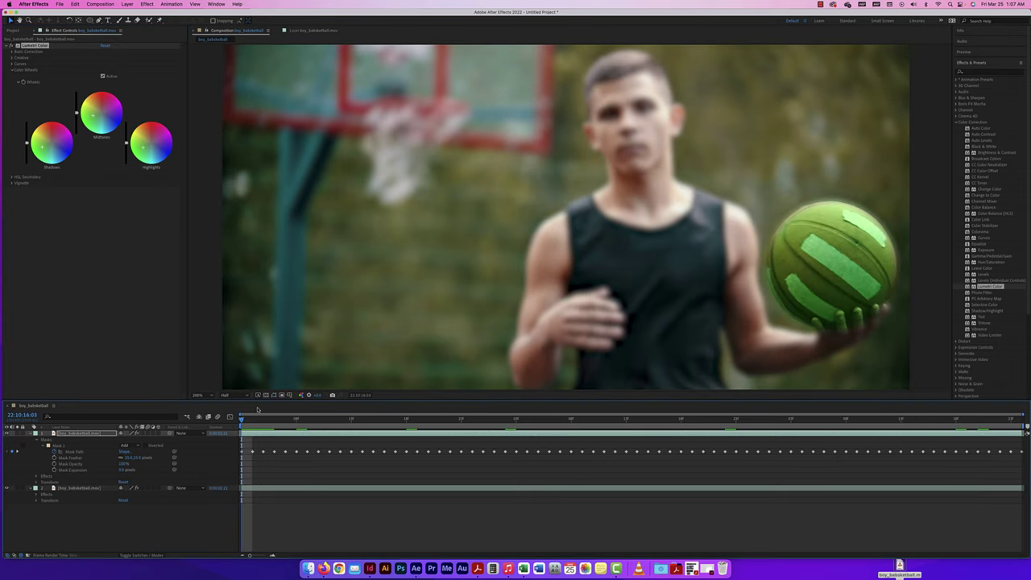
key(space)
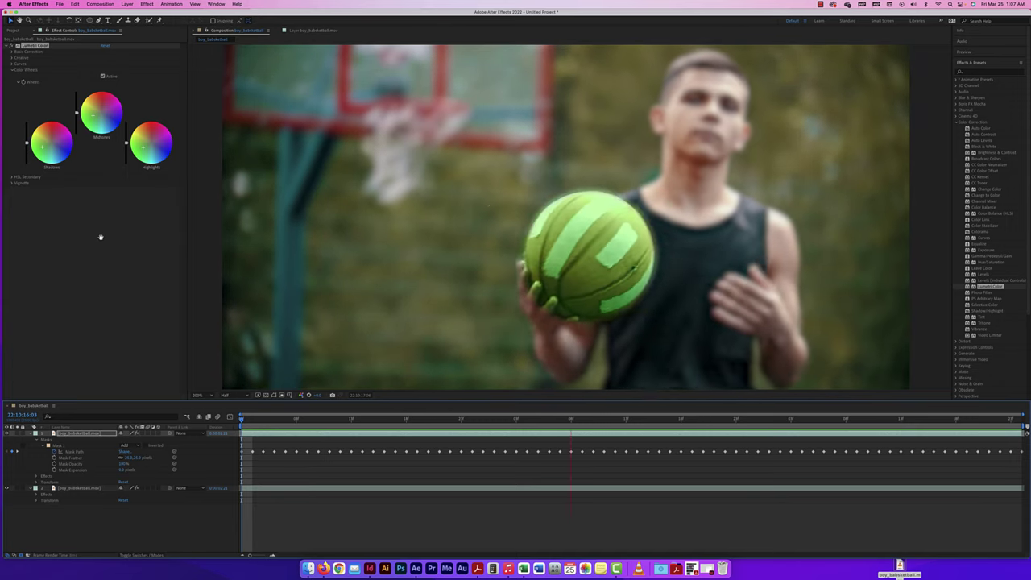
key(space)
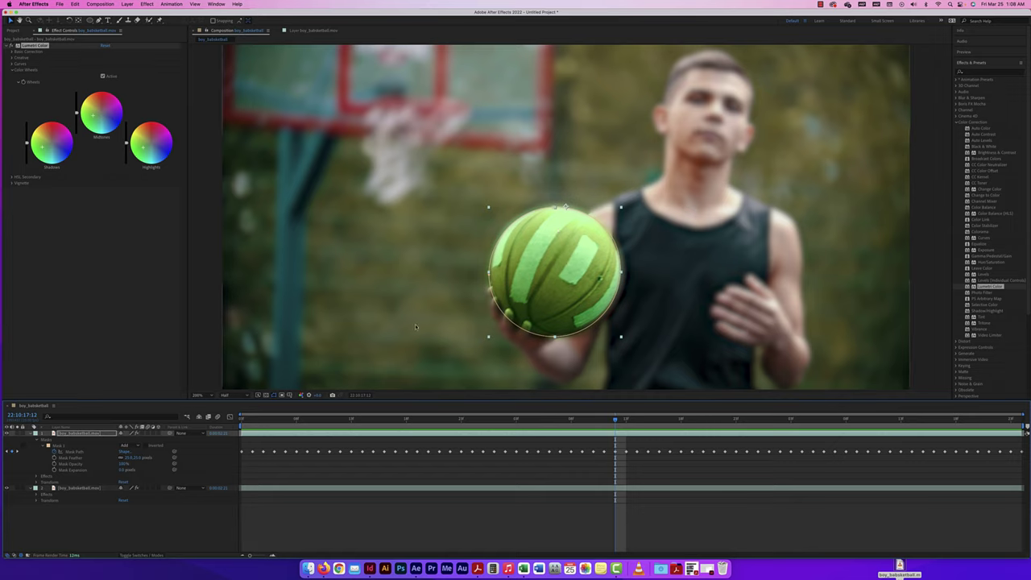
Add the white text "BASKETBALL" as a layer between the blurred footage and the masked ball layer
click(67, 490)
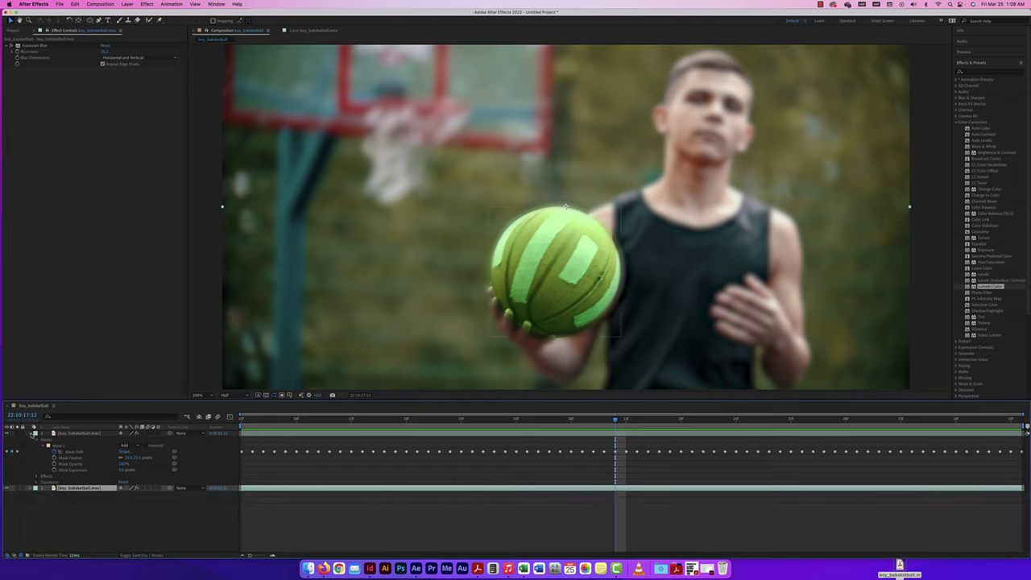
click(33, 433)
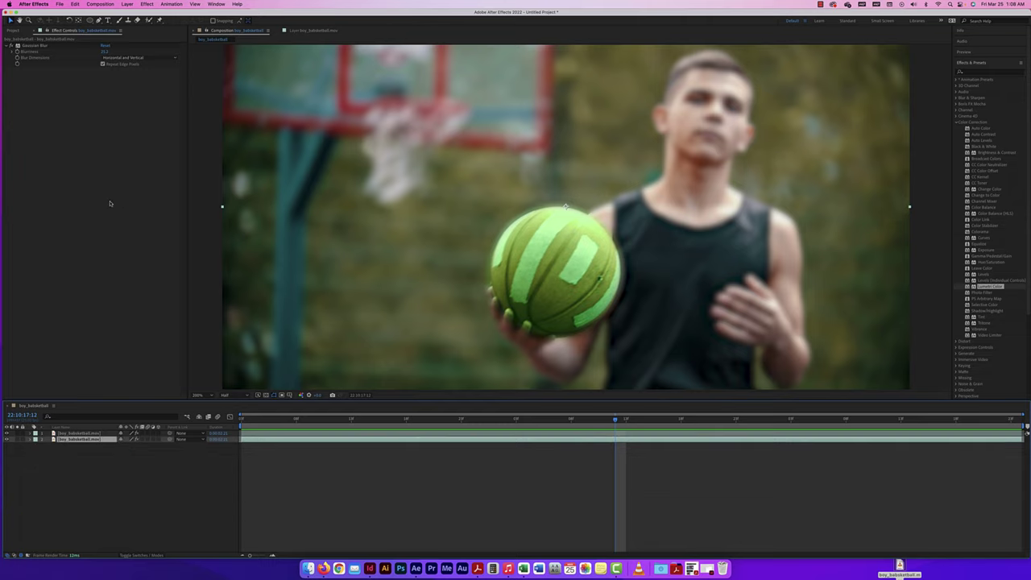
click(108, 19)
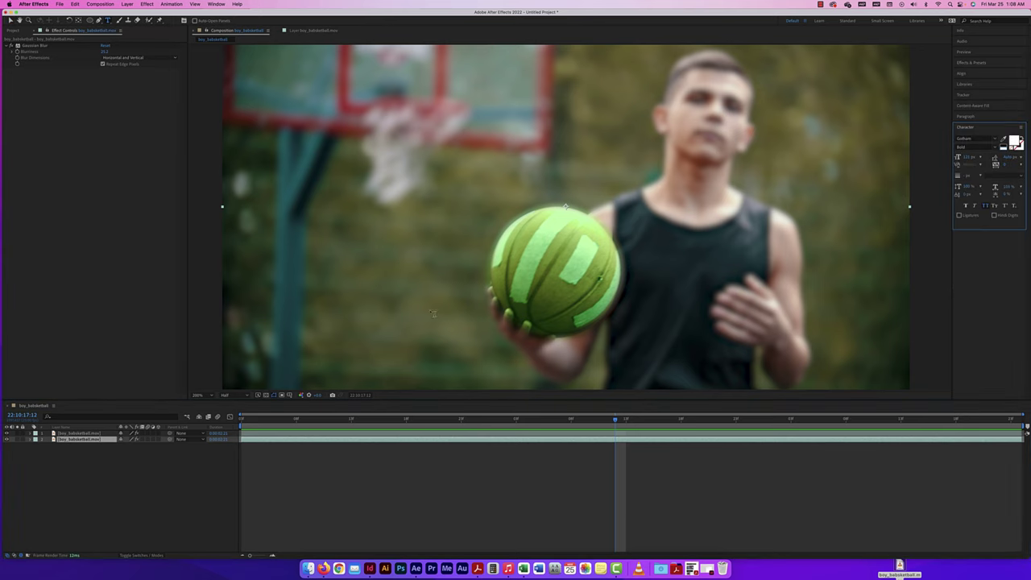
click(431, 286)
text(B)
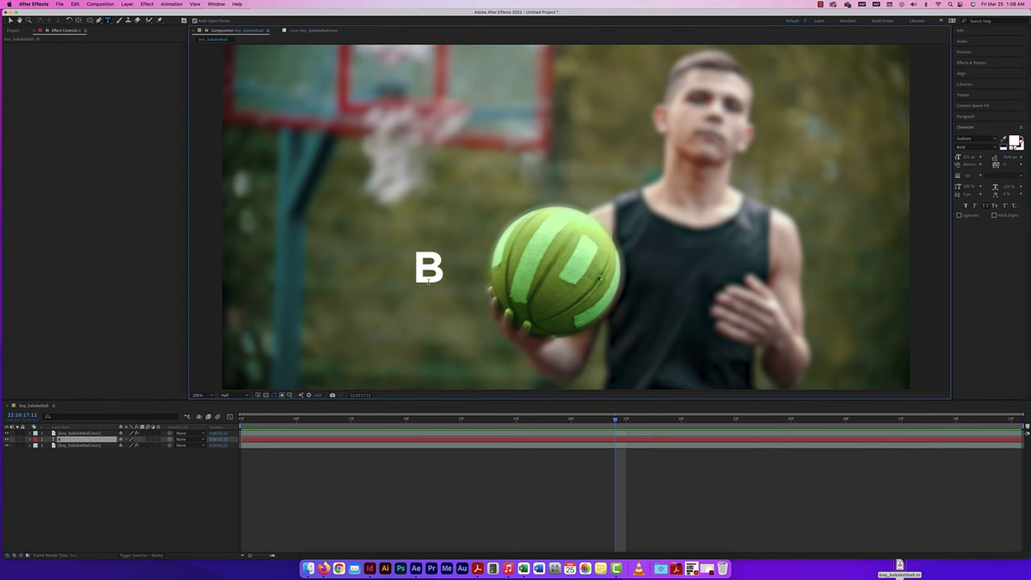
text(ASKETBALL)
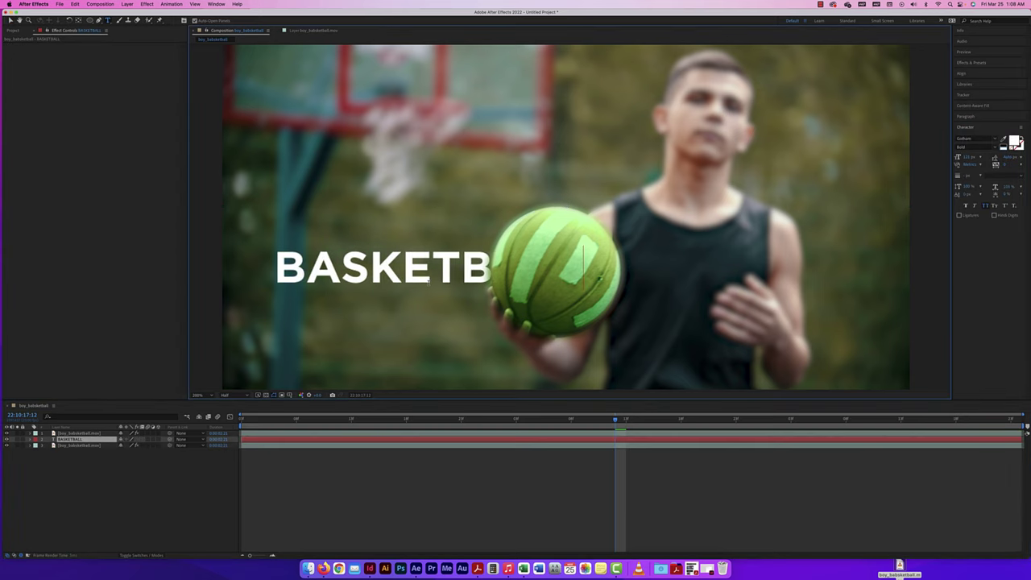
click(10, 20)
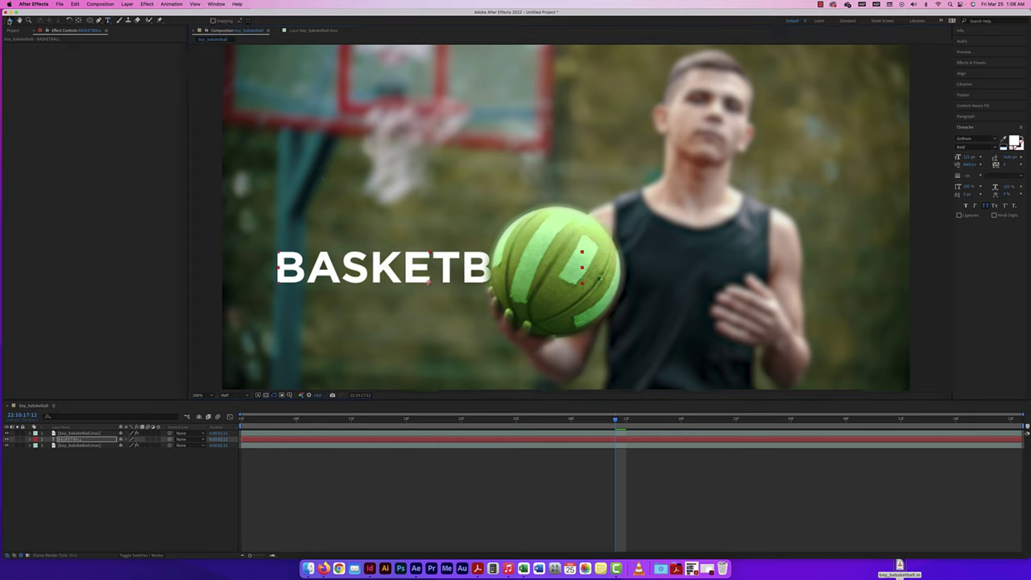
Move the BASKETBALL text so it runs from behind the green ball across the player's chest
drag(447, 282, 584, 284)
drag(537, 256, 587, 256)
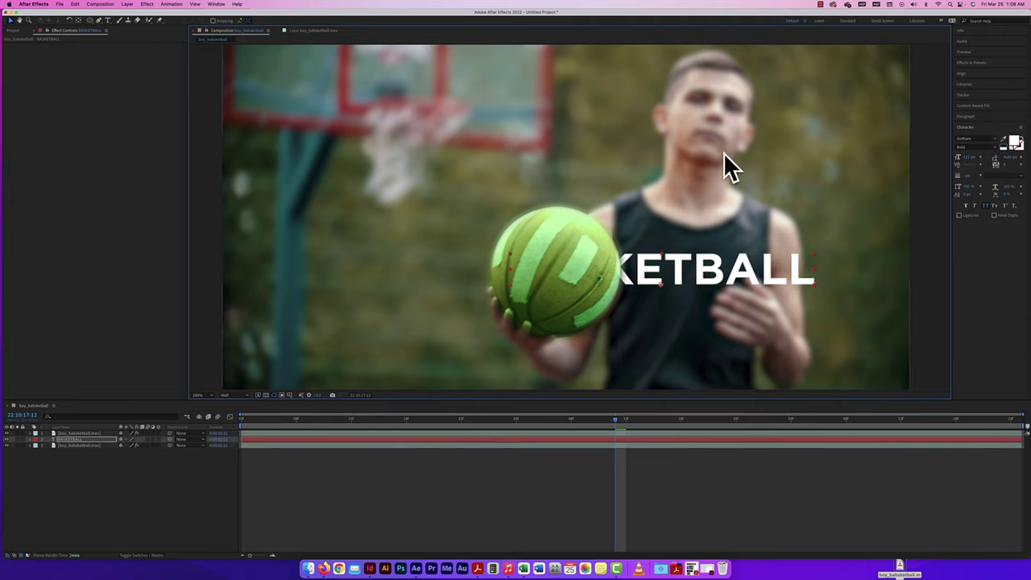
key(shift+Left)
key(shift+Left)
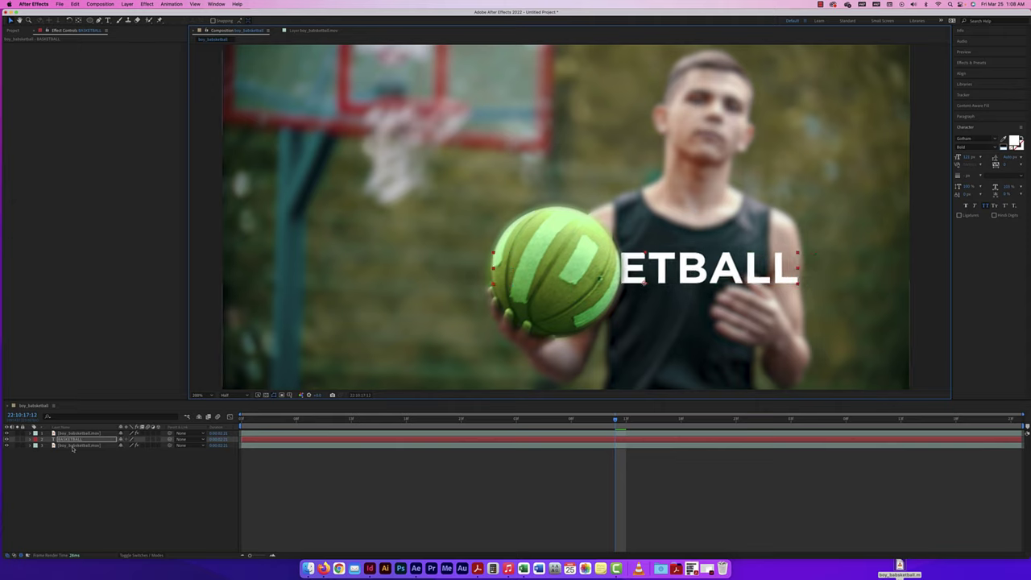
Bring the BASKETBALL text layer in front of the ball layer and return it between the two footage layers
key(super+bracketright)
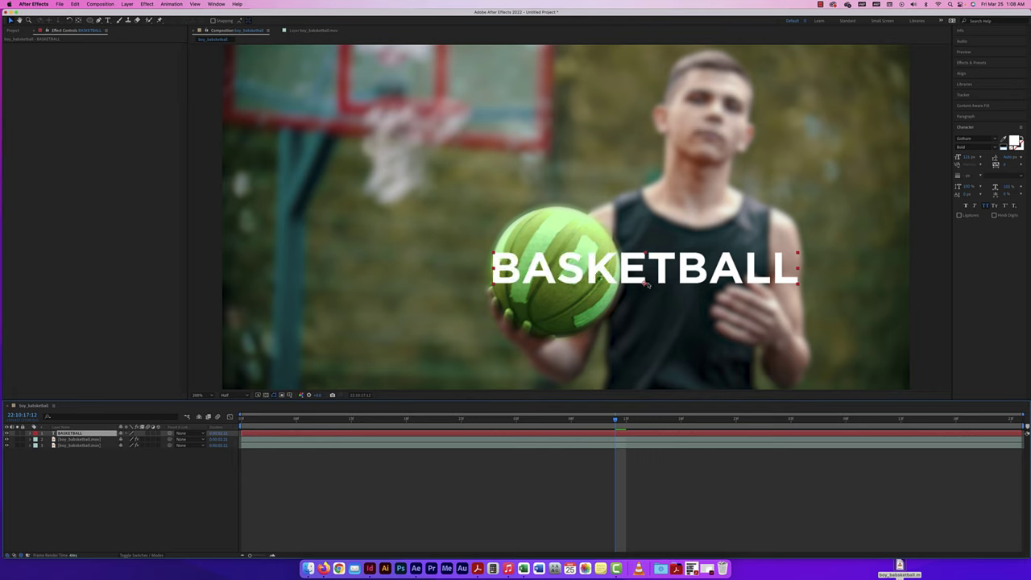
drag(77, 434, 78, 443)
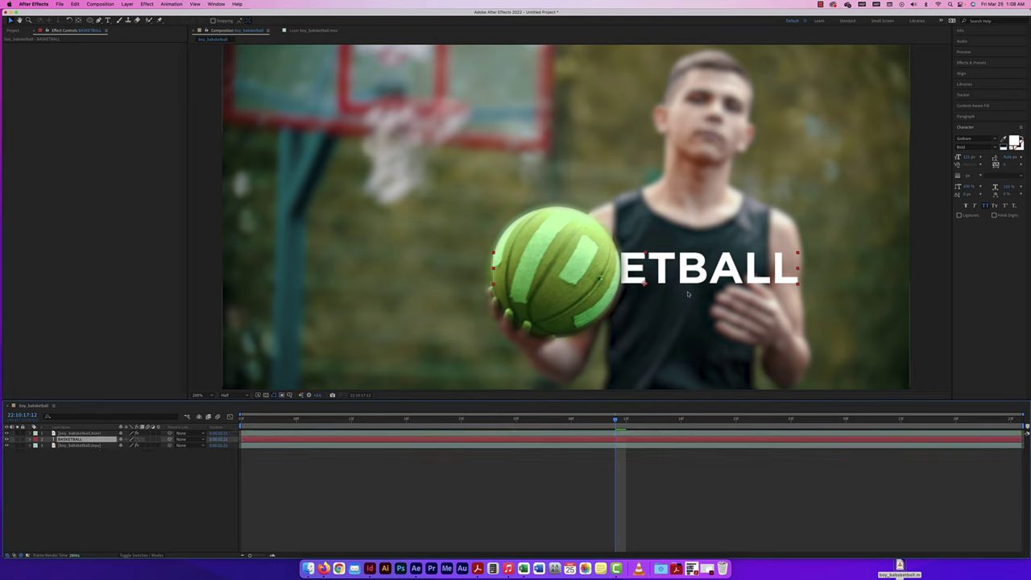
Enlarge the BASKETBALL text and reposition it so it spans both sides of the green ball
drag(530, 275, 500, 274)
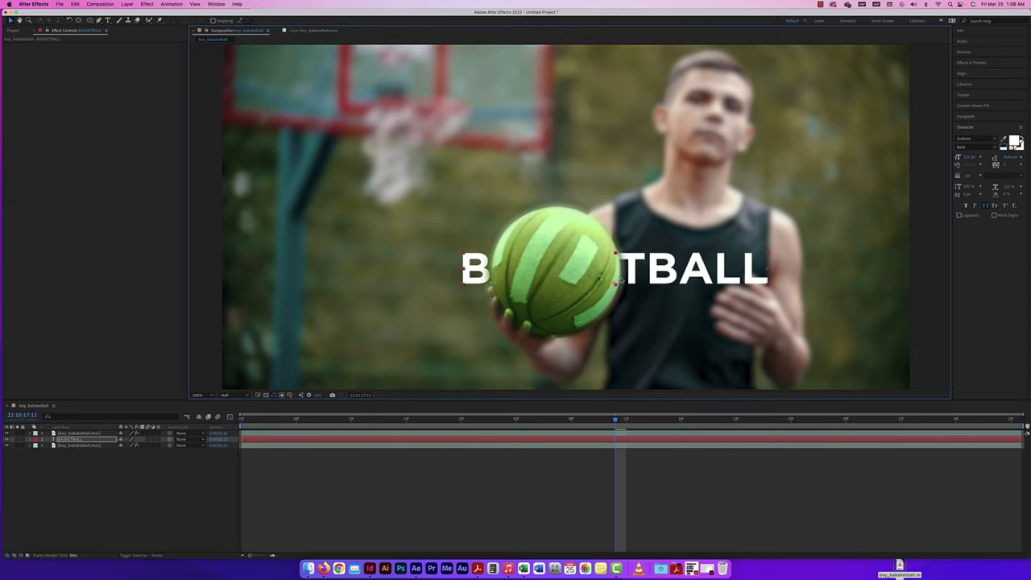
drag(705, 270, 707, 271)
key(super+minus)
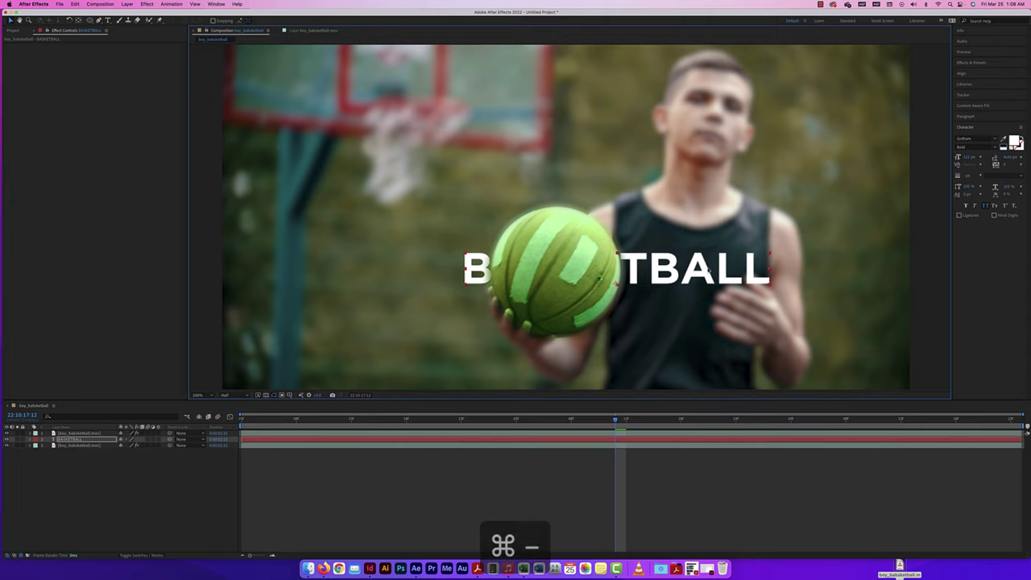
mouse_move(675, 235)
mouse_down()
mouse_move(714, 226)
mouse_move(688, 246)
mouse_up()
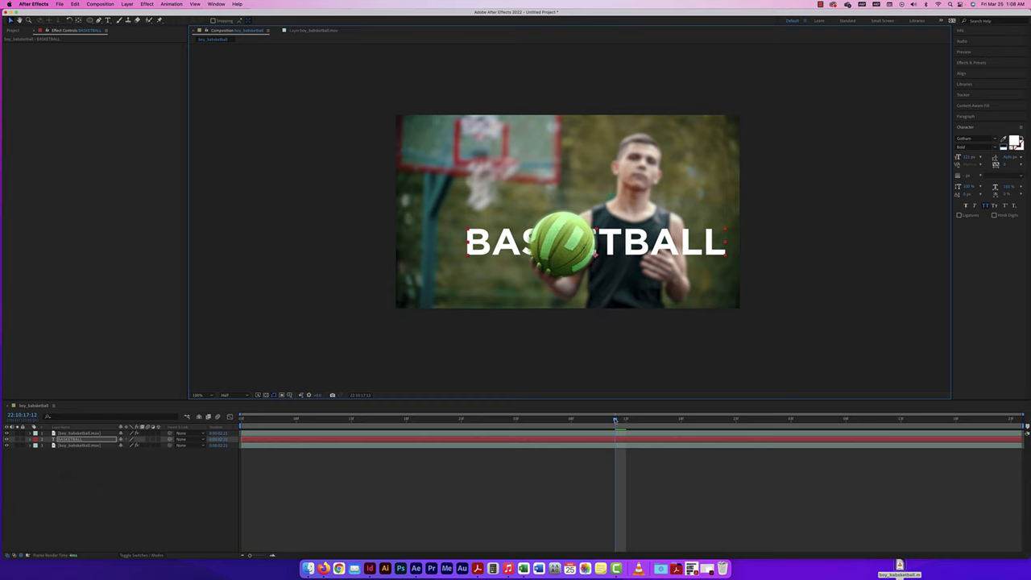
Play the composition from the start to review the ball passing in front of the BASKETBALL text
click(241, 419)
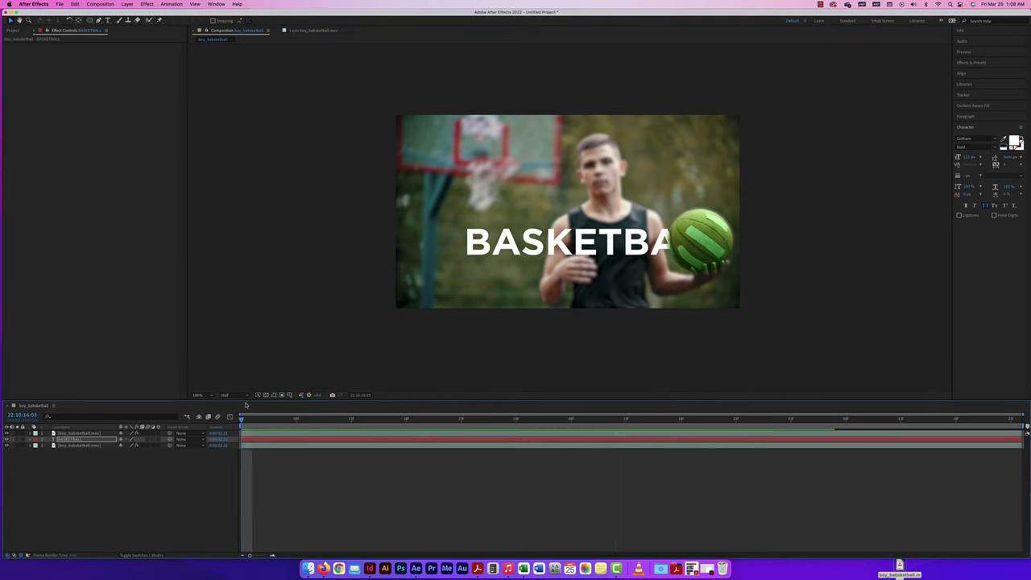
key(space)
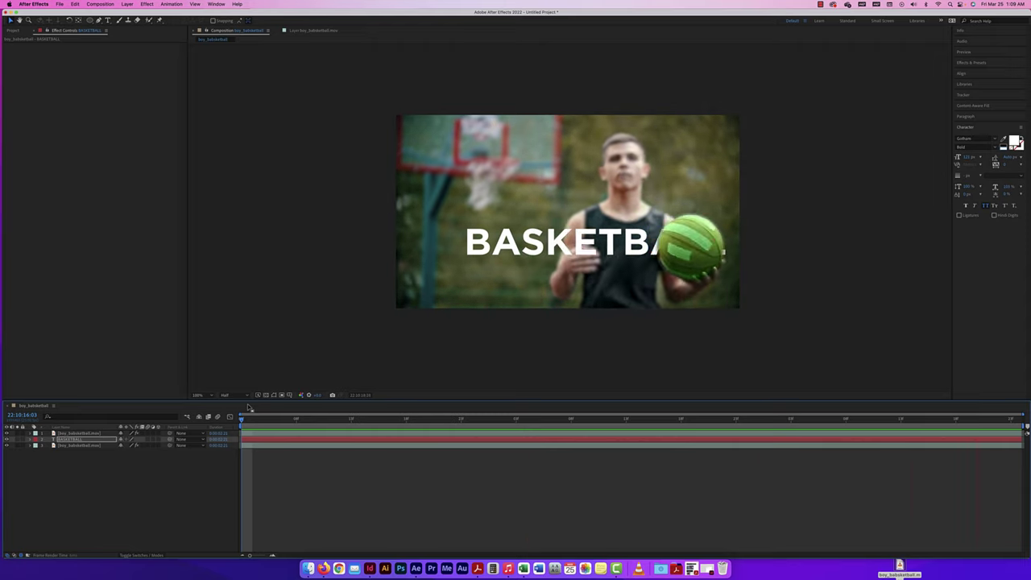
key(space)
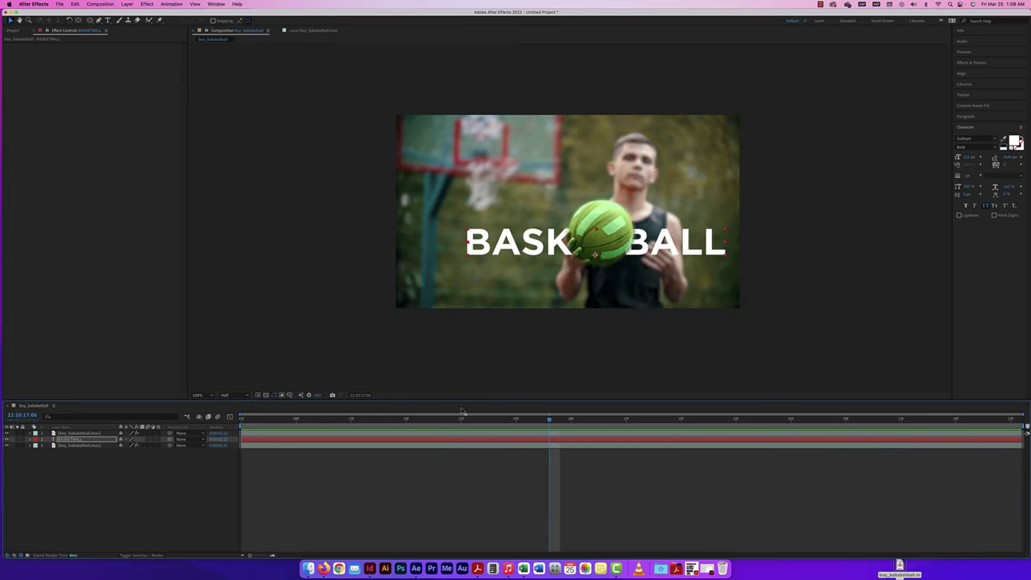
Import "hot air baloon.mov" into the project and place it beneath all other layers of the composition
click(843, 572)
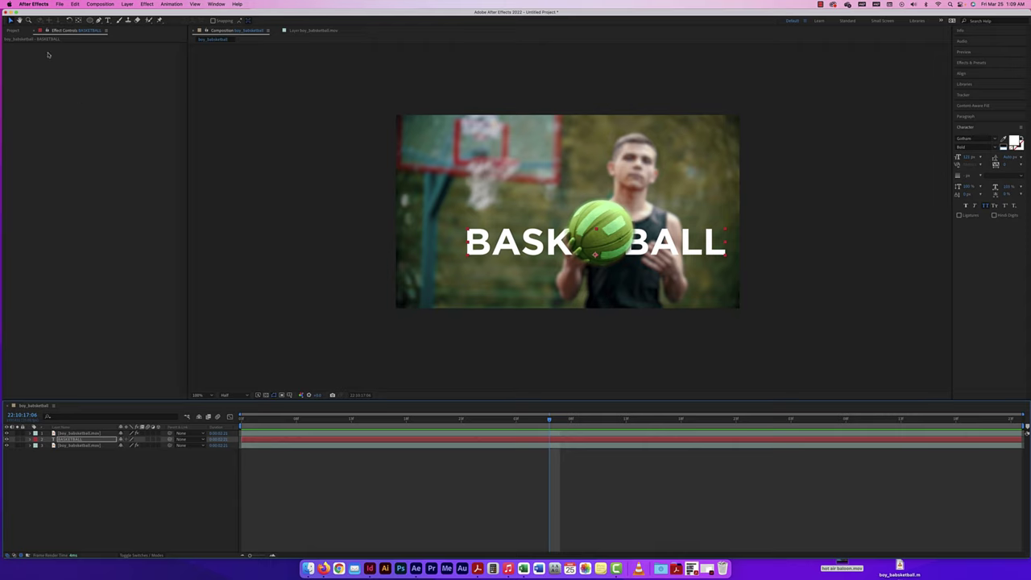
key(super+0)
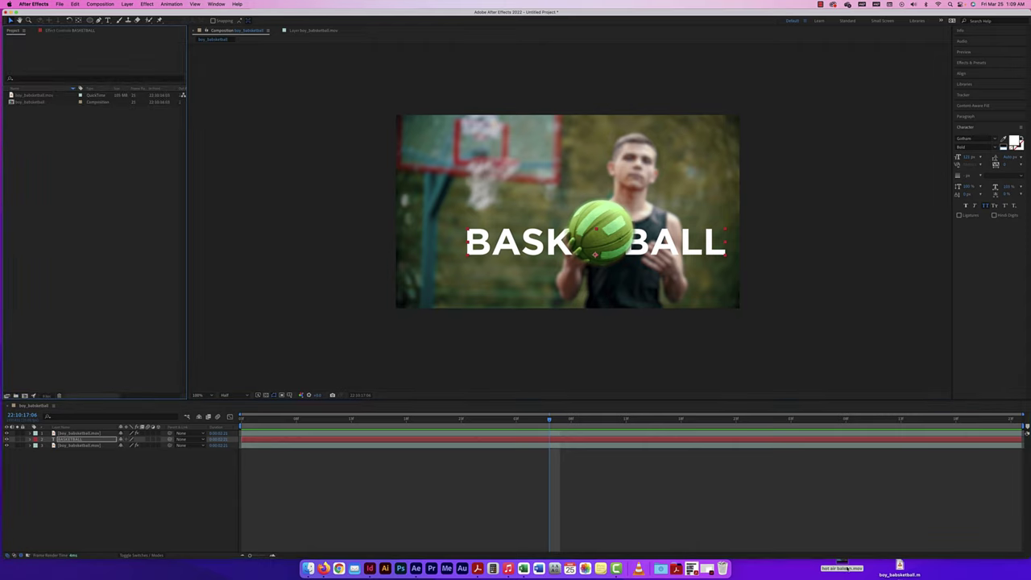
drag(846, 567, 34, 137)
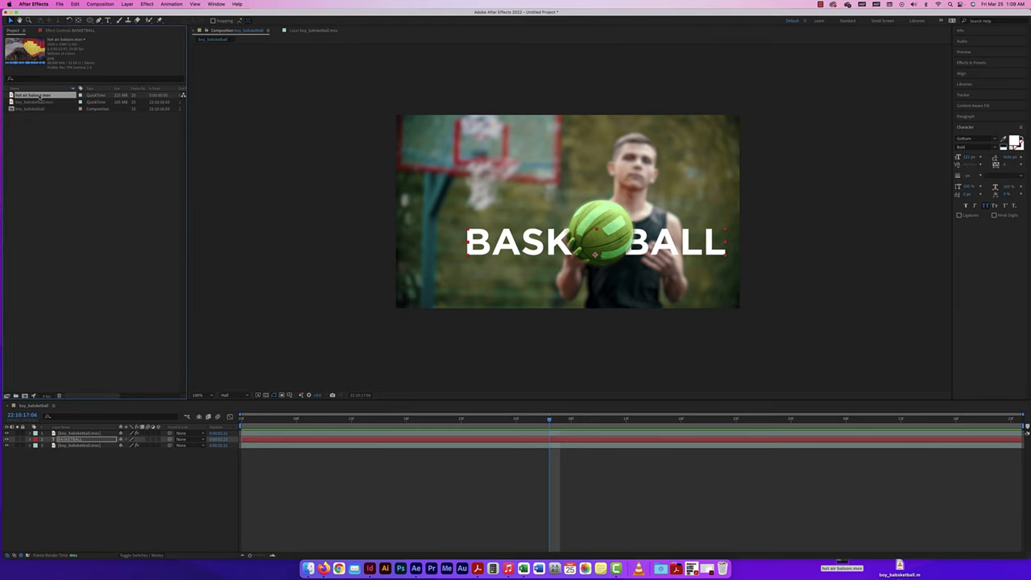
drag(38, 96, 64, 455)
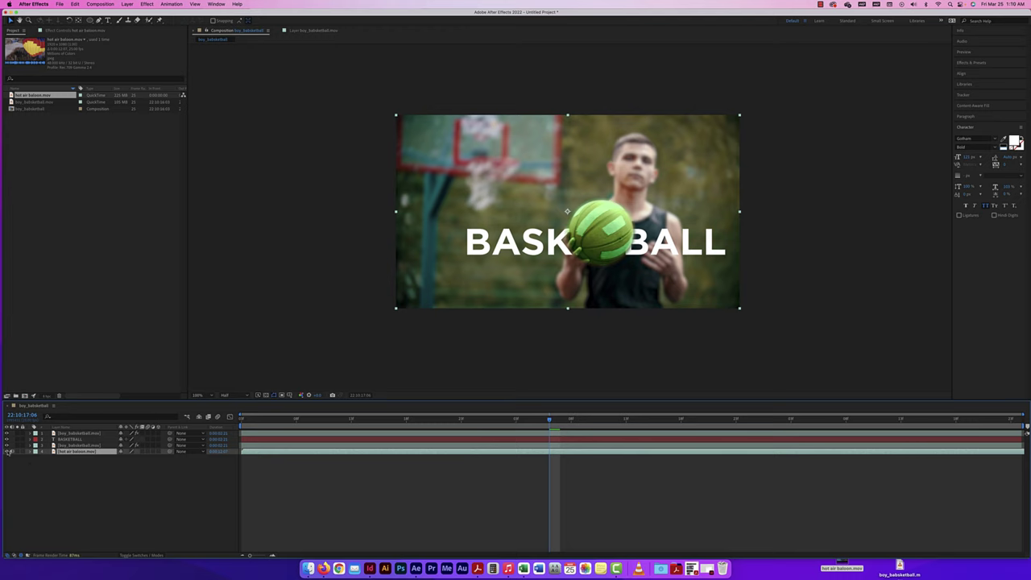
Hide the blurred footage layer and play the composition from the start to review the ball over the hot air balloon footage
click(7, 445)
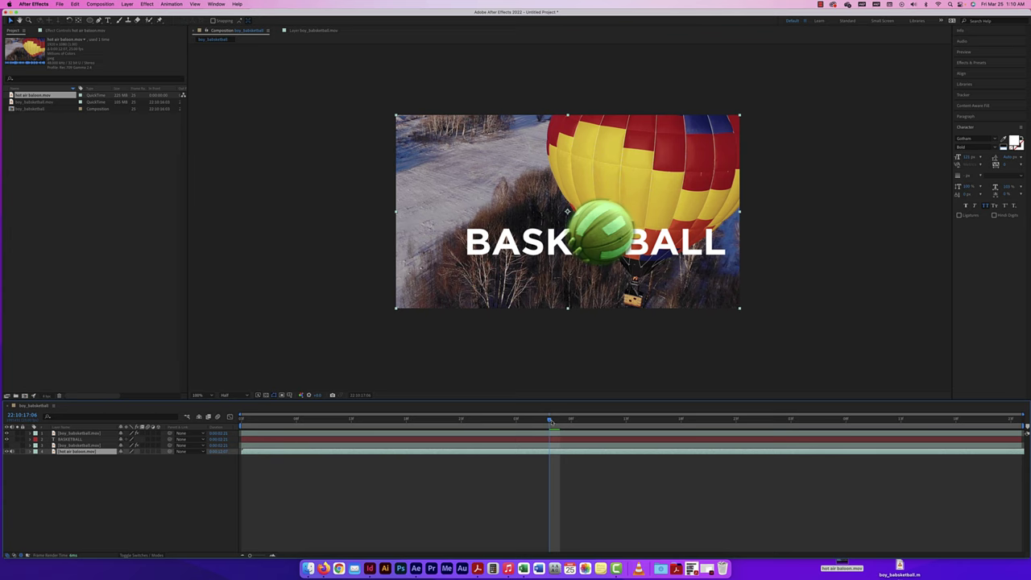
drag(550, 421, 242, 417)
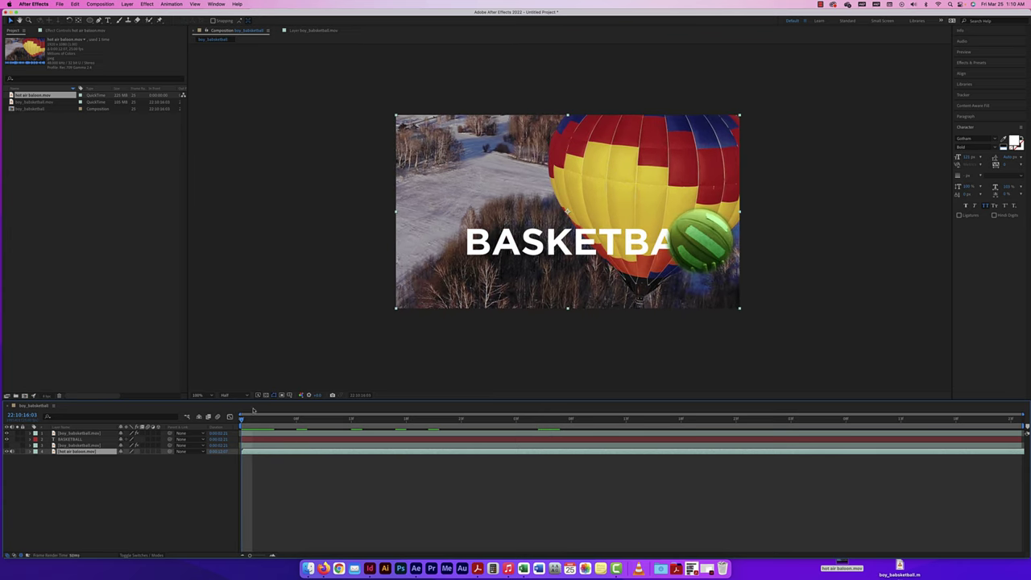
key(space)
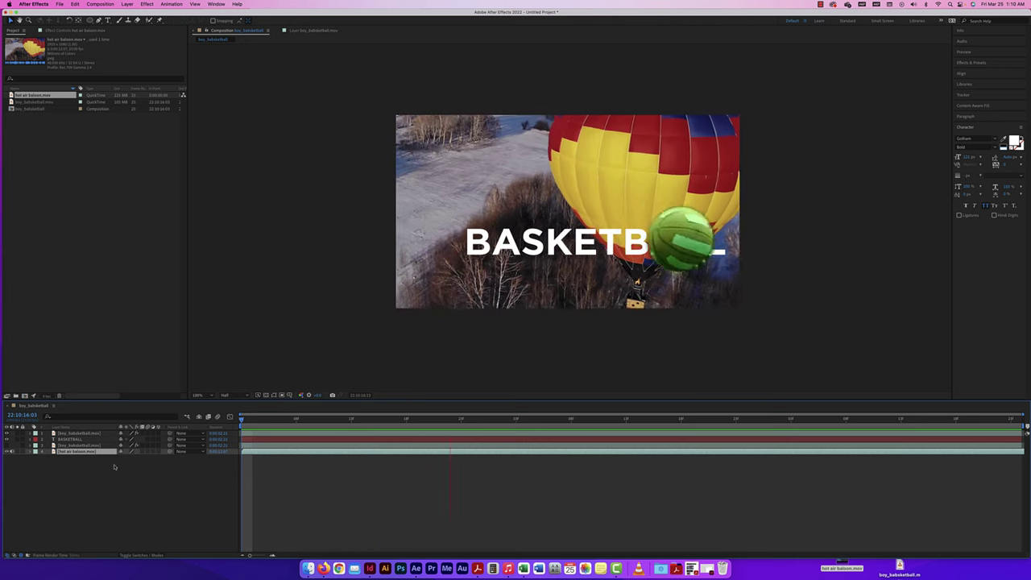
key(space)
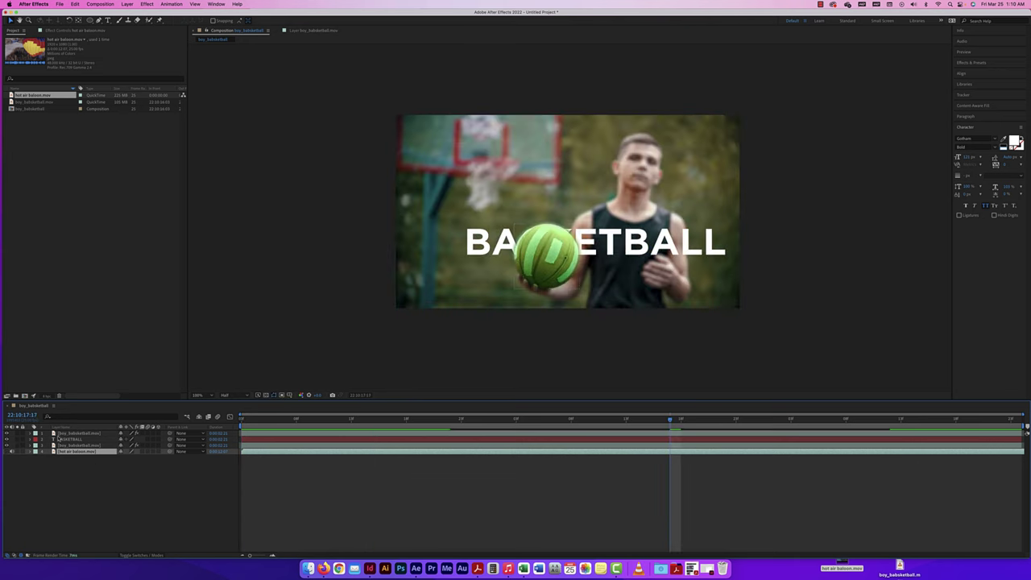
Set the mode of Mask 1 on the ball layer to Subtract and return to the start of the composition
click(32, 433)
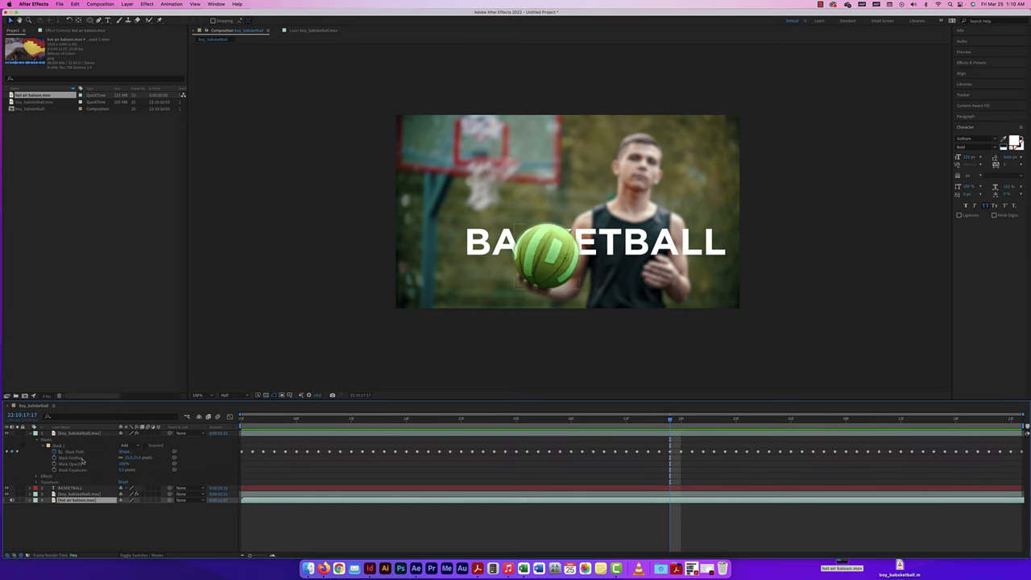
click(129, 445)
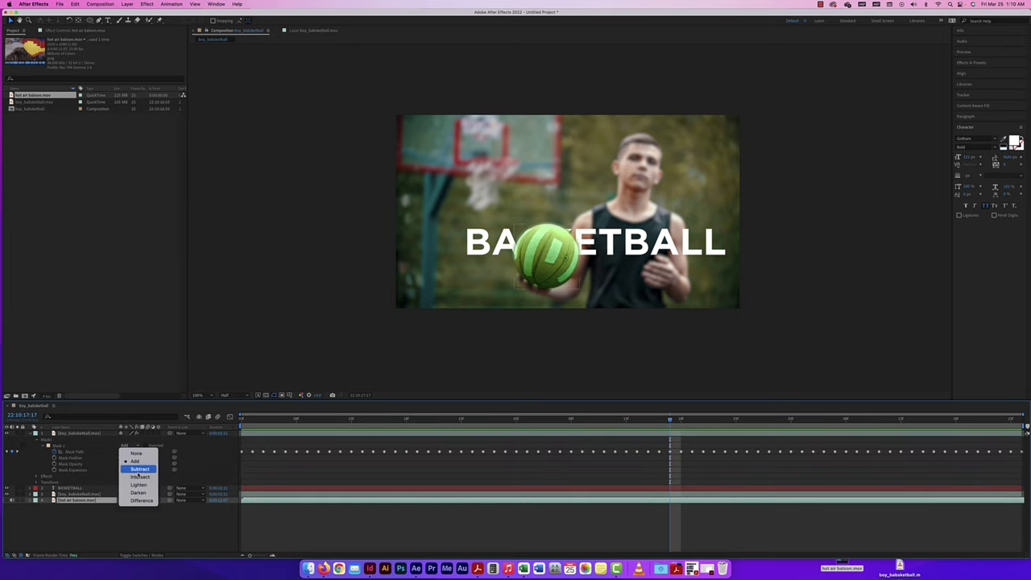
click(137, 468)
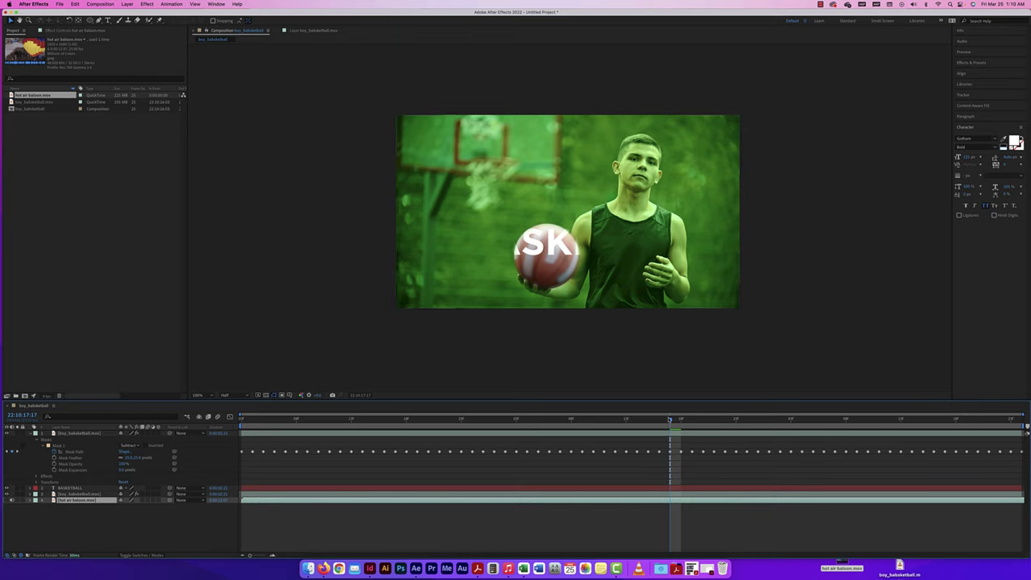
drag(670, 420, 242, 419)
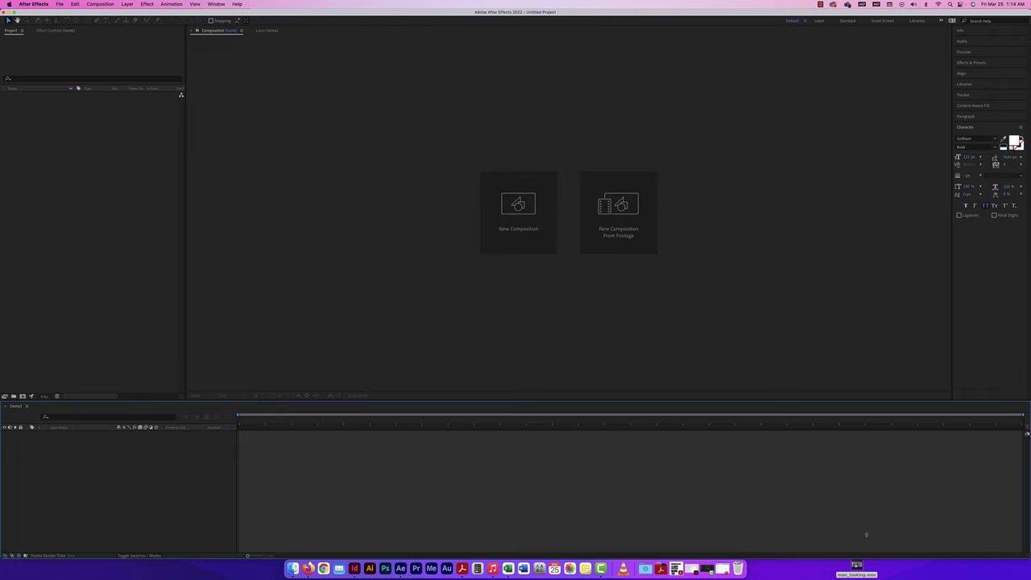
Import man_looking.mov into the empty project and create a composition from it
drag(857, 566, 116, 134)
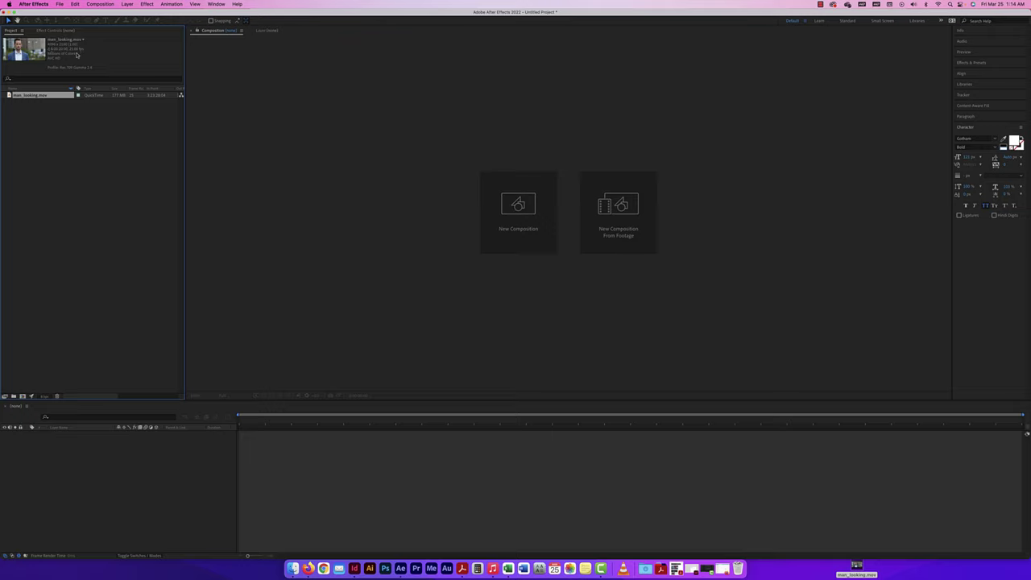
drag(27, 95, 79, 435)
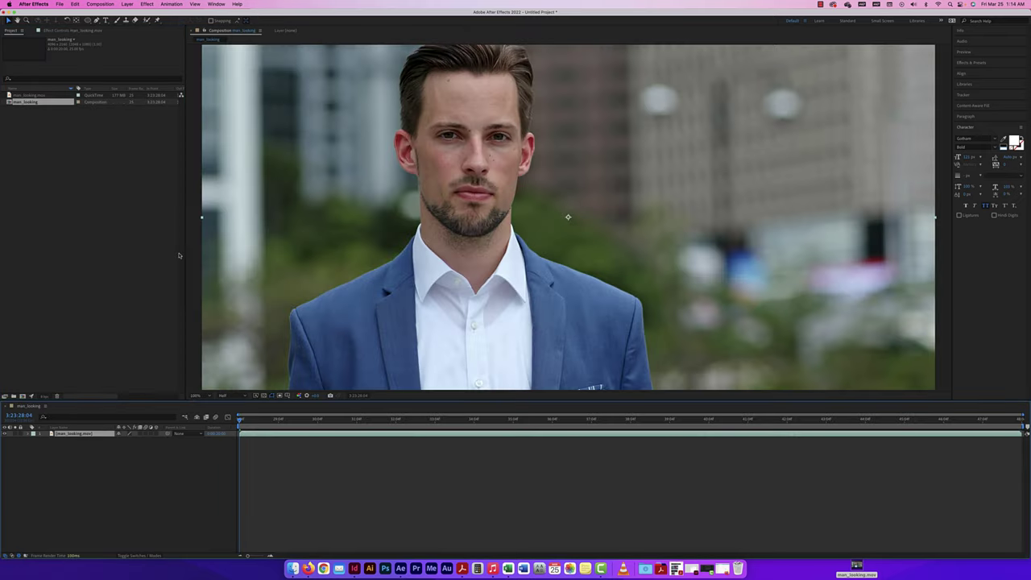
key(super+minus)
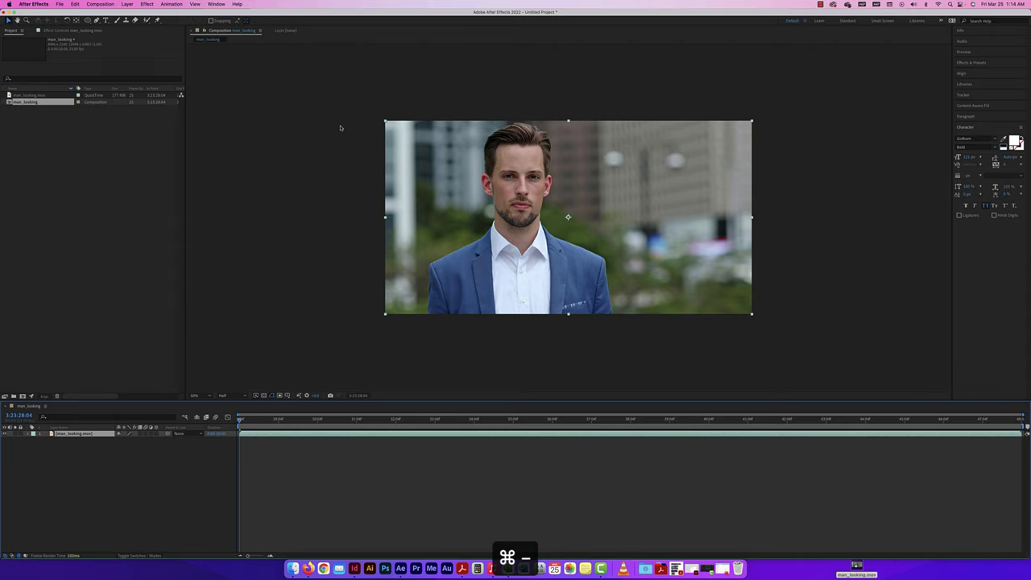
Check the dimensions, frame rate and duration in the man_looking composition's settings
click(100, 4)
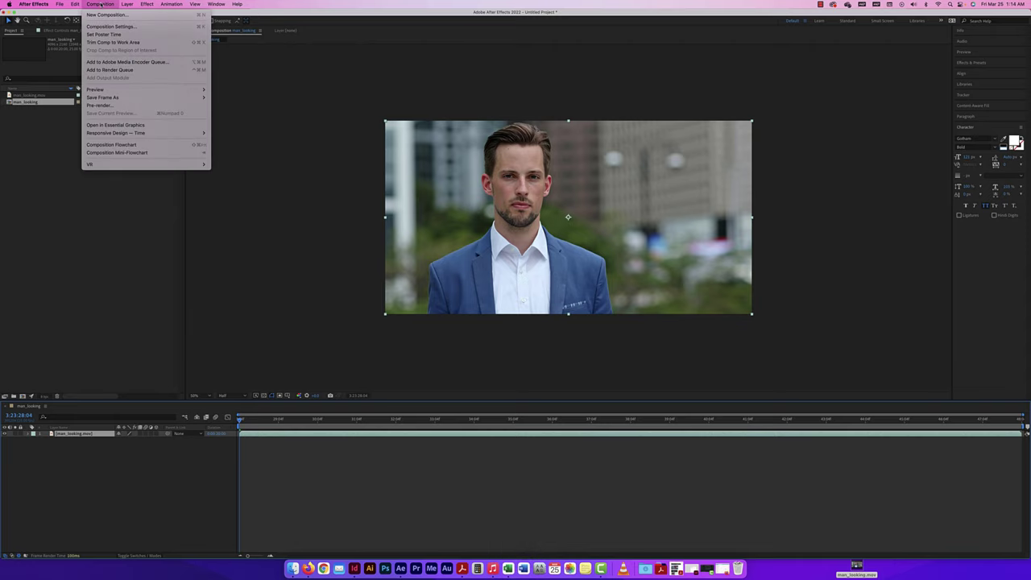
click(292, 59)
key(super+k)
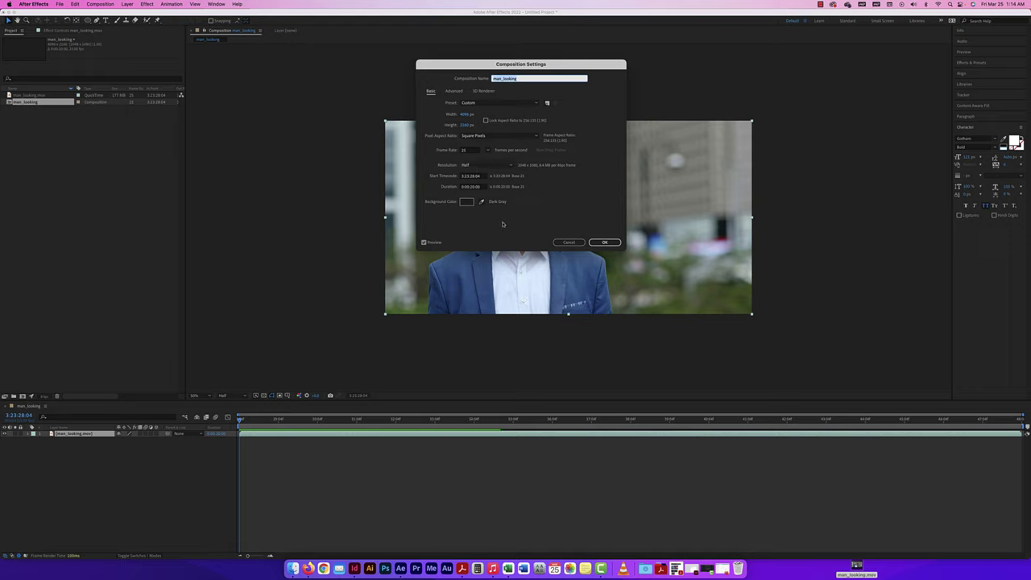
click(604, 241)
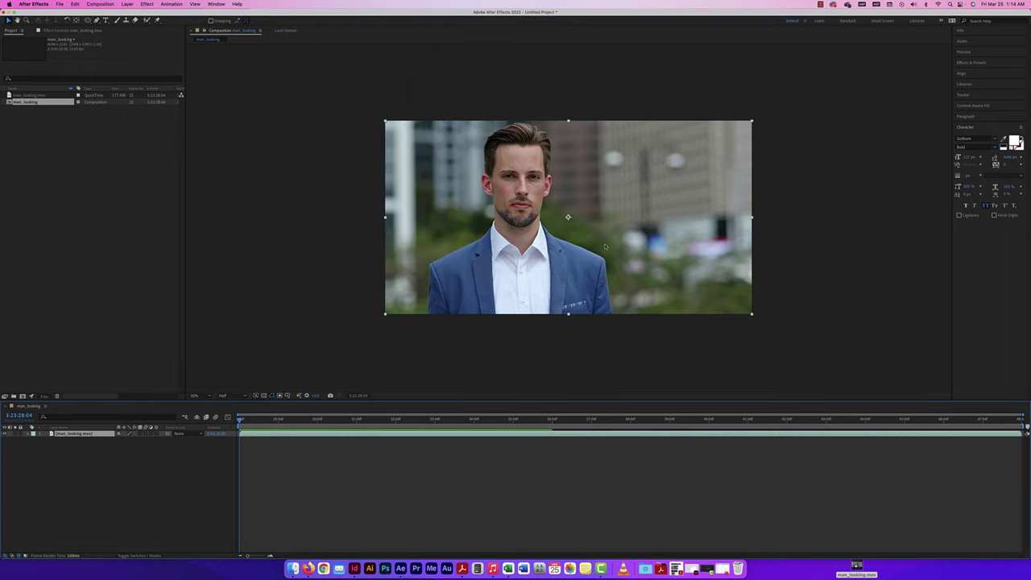
key(super+equal)
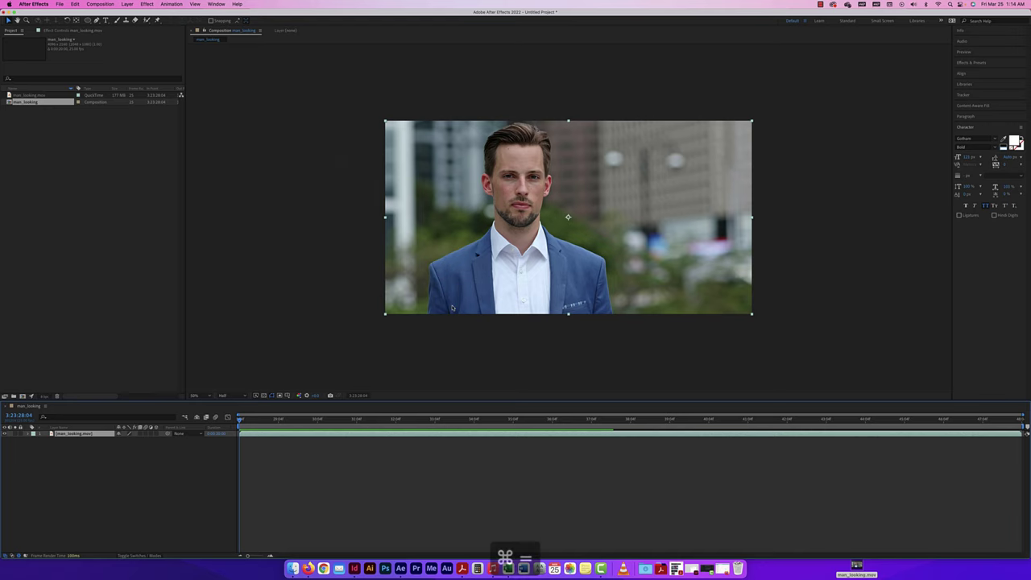
Examine the man's face up close and the full frame of the man_looking composition
key(super+minus)
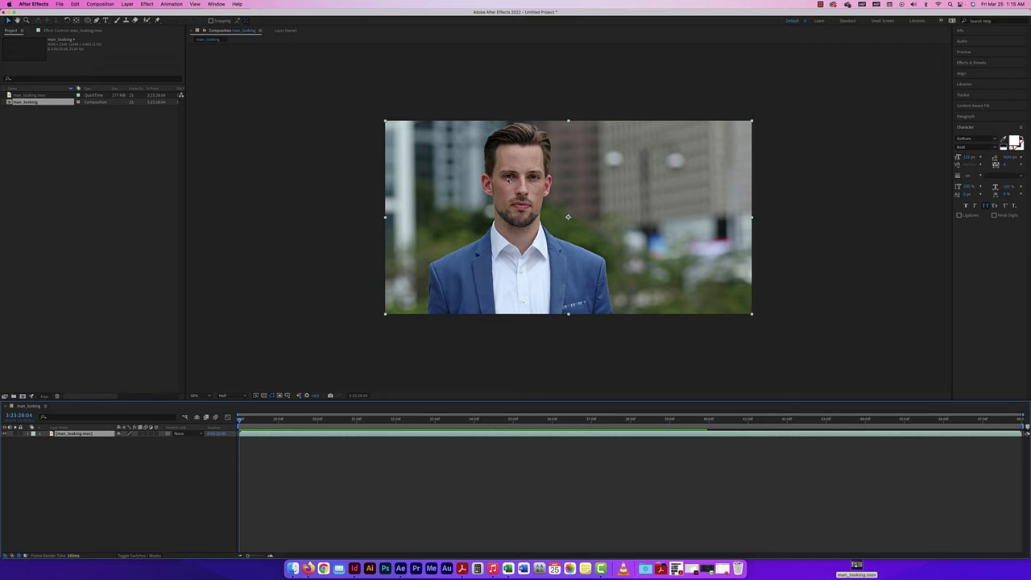
key(super+equal)
key(super+equal)
key(super+equal)
key(super+equal)
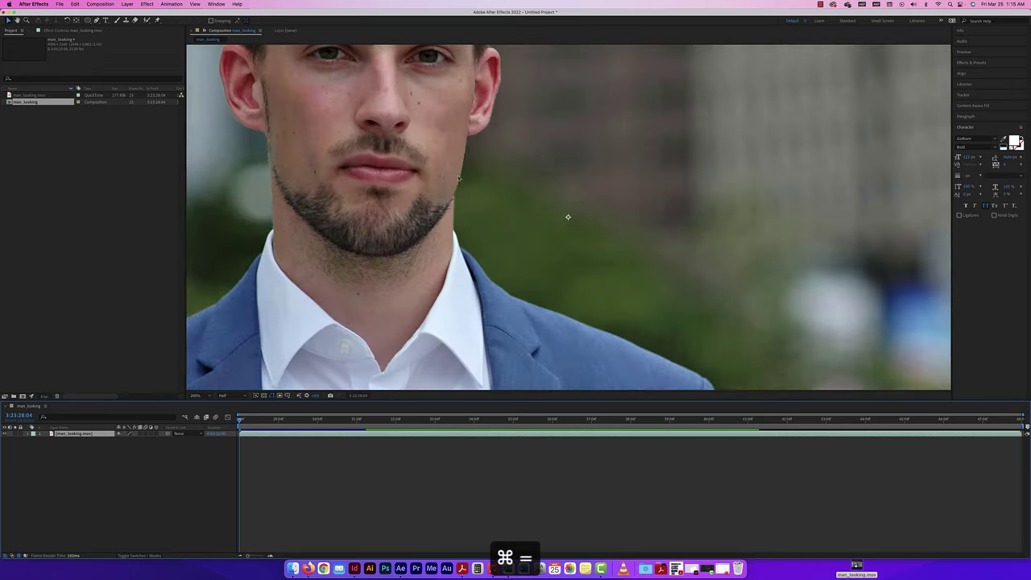
drag(590, 242, 626, 282)
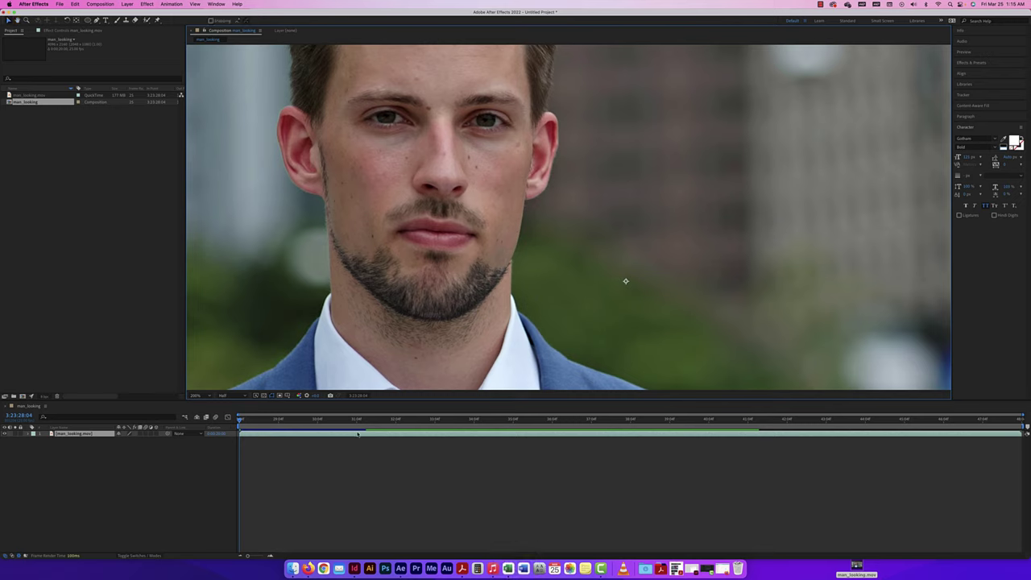
key(super+minus)
key(super+minus)
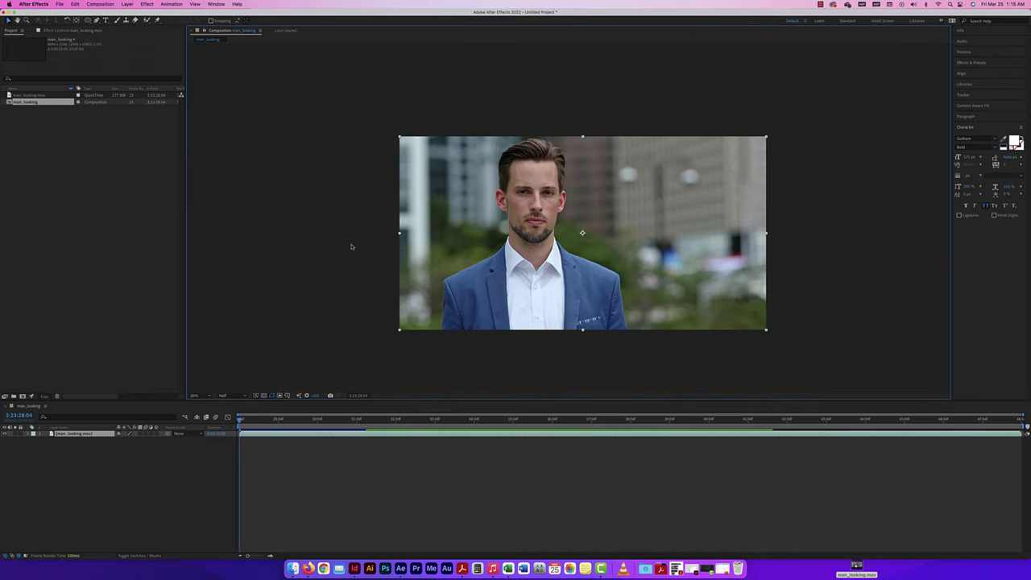
Resize the man_looking composition to 1920 px wide and 1080 px high
click(100, 4)
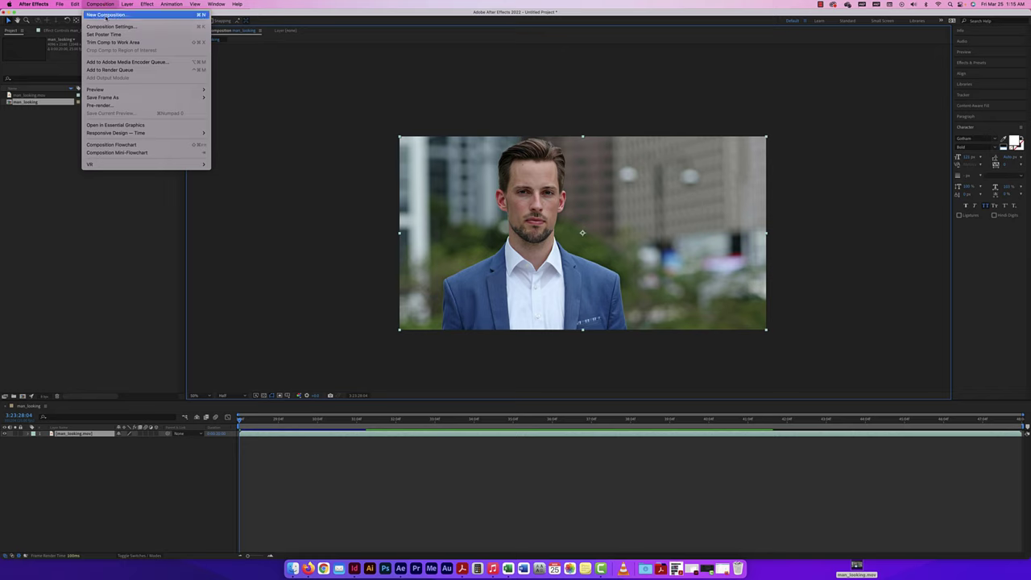
click(109, 30)
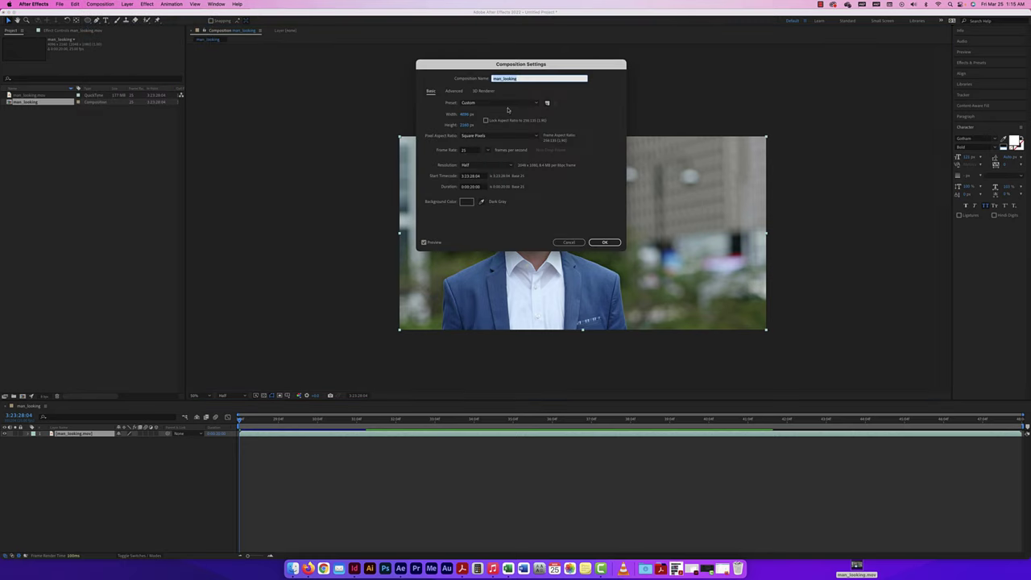
click(466, 114)
text(1920)
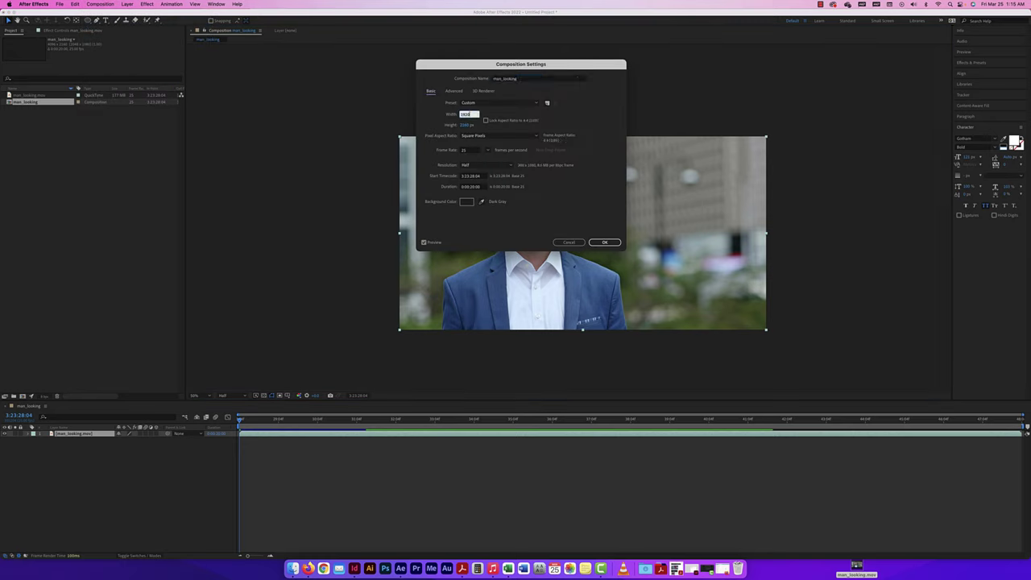
click(468, 125)
text(1080)
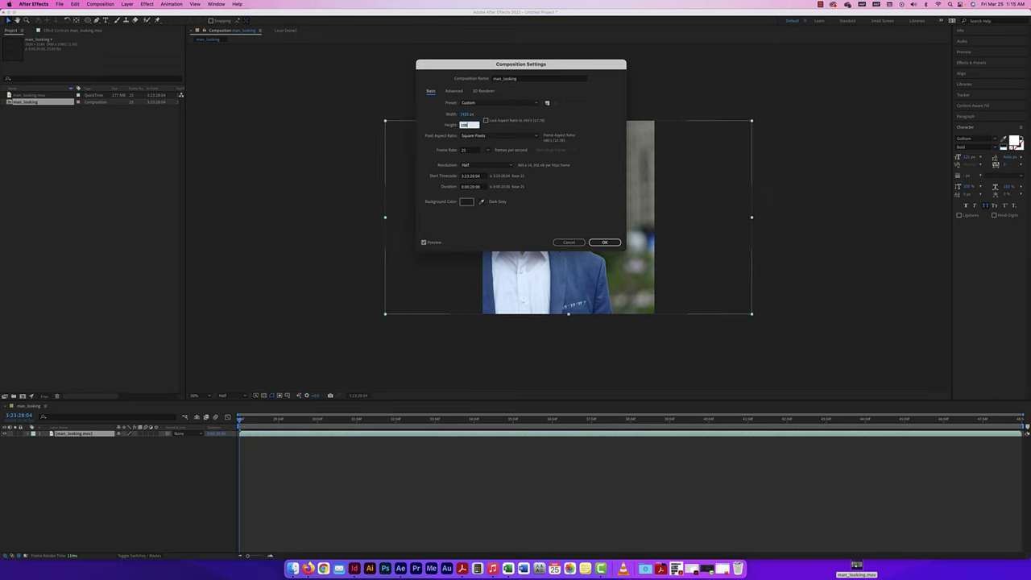
key(Return)
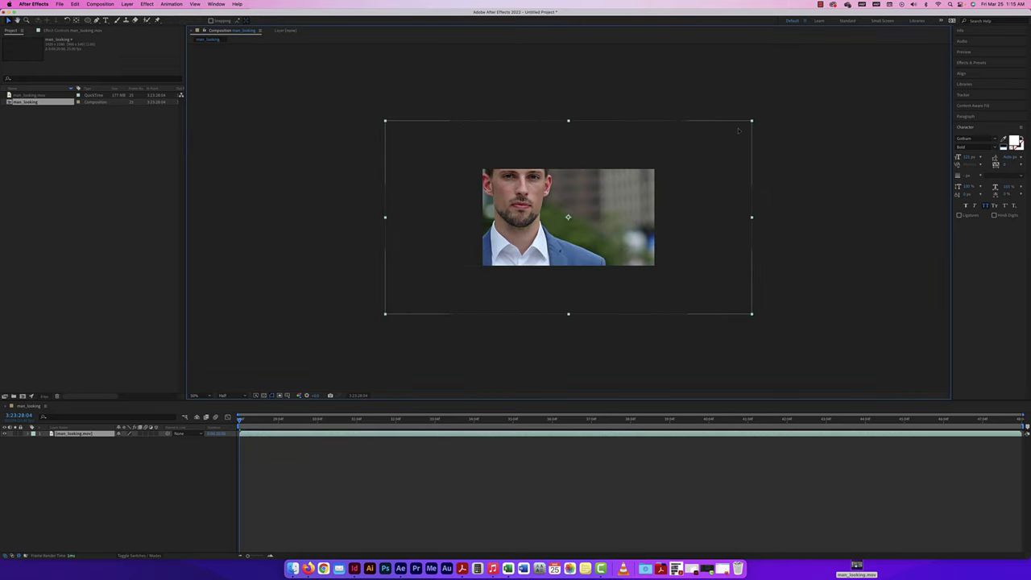
Scale the man_looking.mov layer down to fit the composition frame and set the preview resolution to Full
drag(752, 123, 655, 172)
key(super+equal)
key(super+equal)
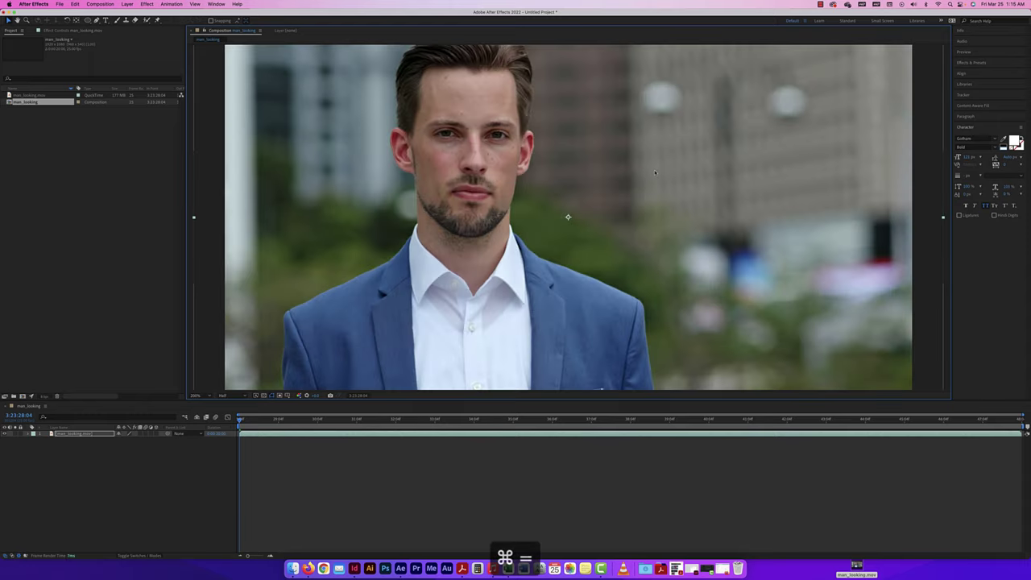
key(super+equal)
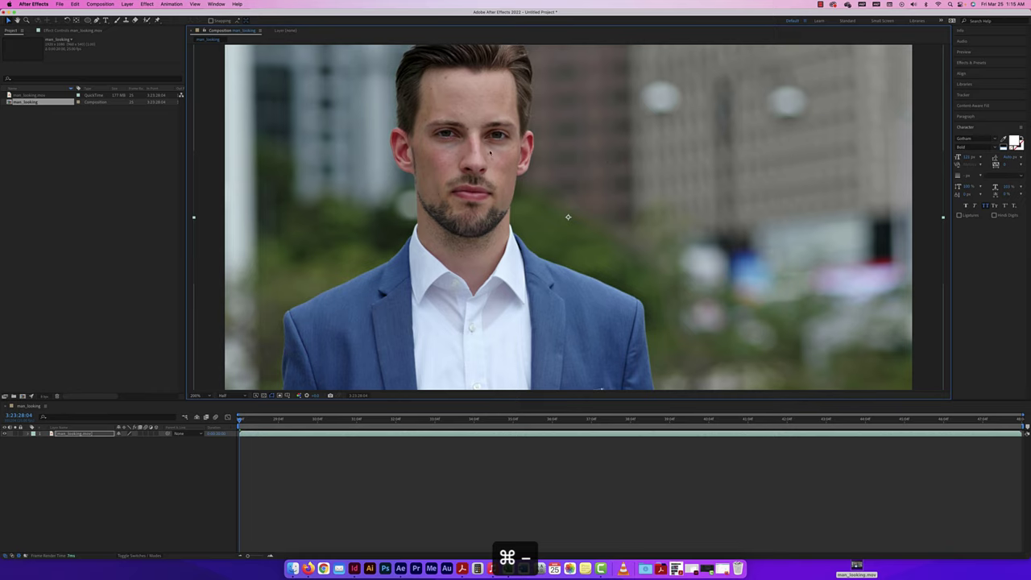
click(223, 396)
click(228, 412)
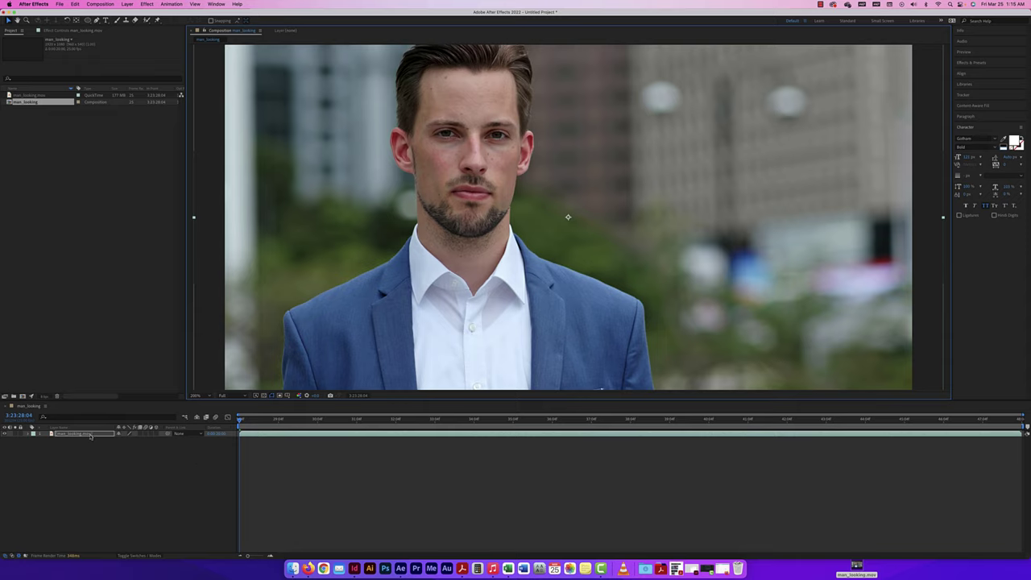
Draw a closed, curved Pen mask on the man_looking.mov layer around the iris of the eye on the picture's left side
key(Return)
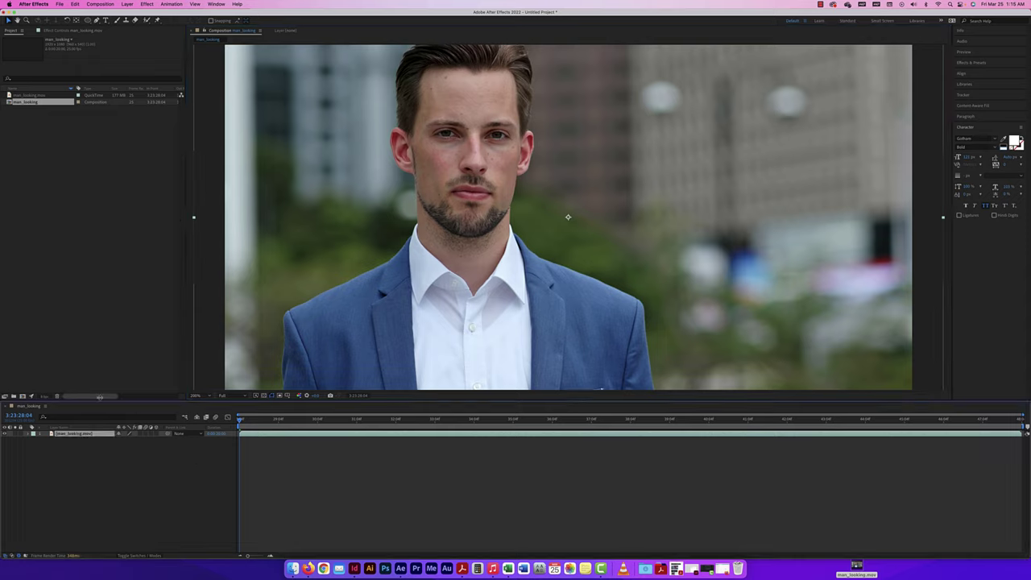
key(super+equal)
key(super+equal)
key(super+equal)
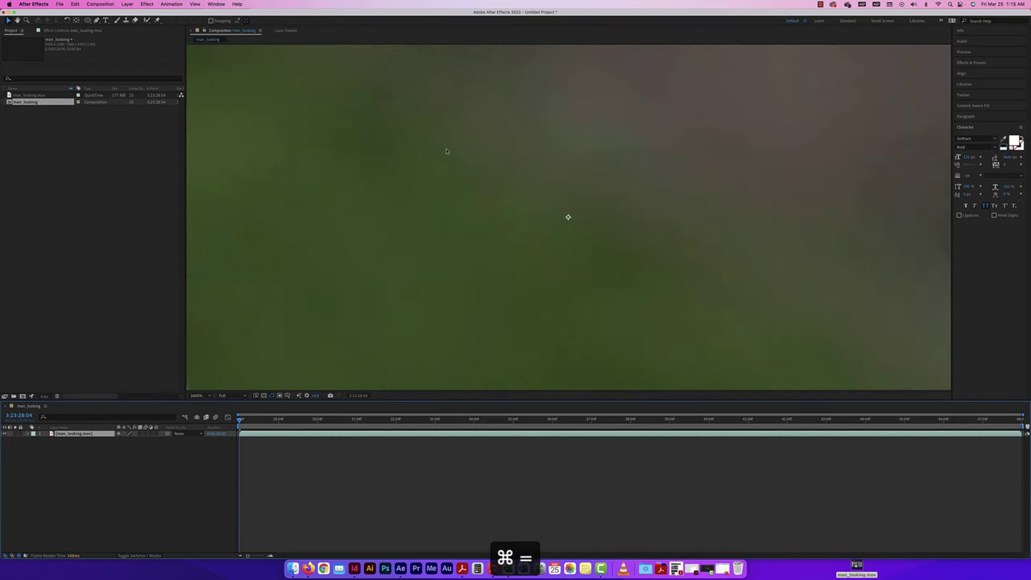
scroll(403, 153, up, 2)
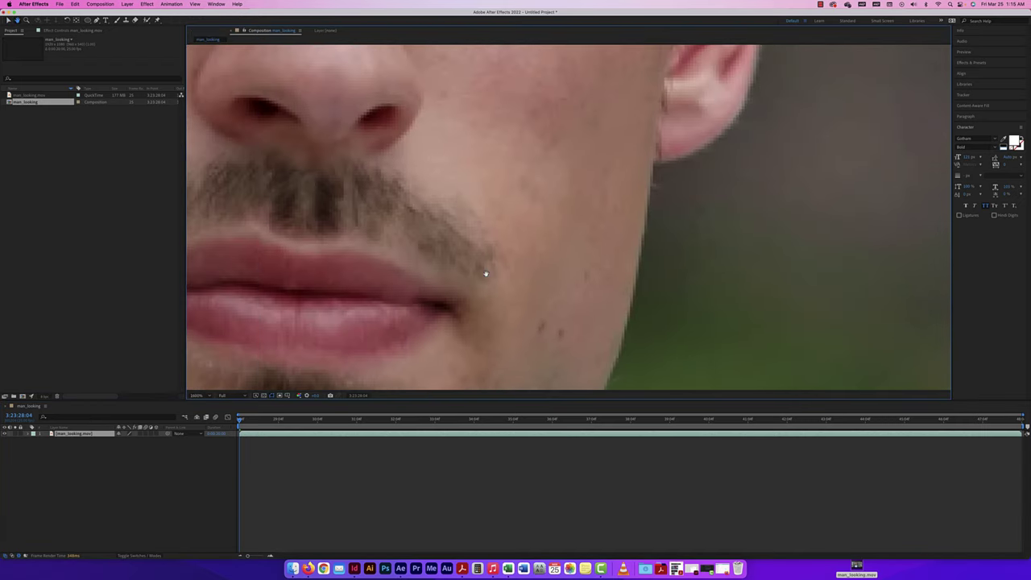
scroll(382, 138, right, 2)
scroll(387, 196, up, 4)
scroll(387, 195, left, 3)
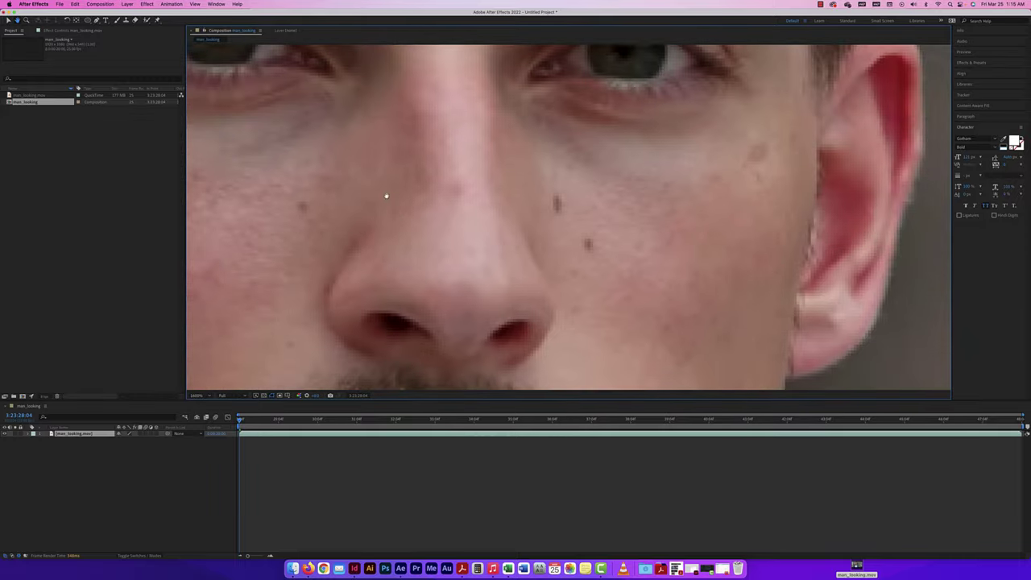
scroll(255, 138, right, 2)
scroll(246, 163, left, 2)
scroll(246, 163, up, 3)
scroll(245, 163, left, 3)
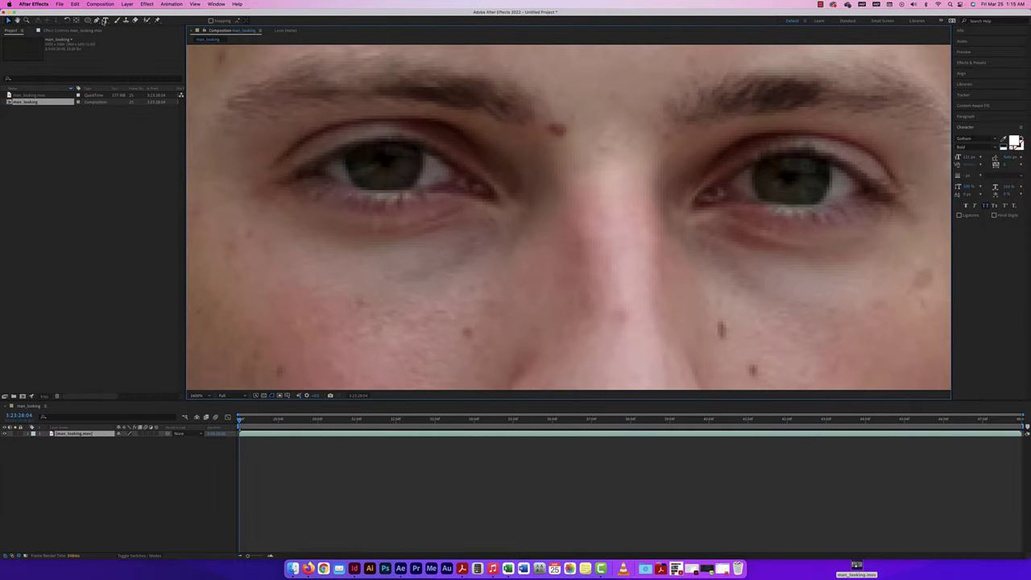
click(97, 20)
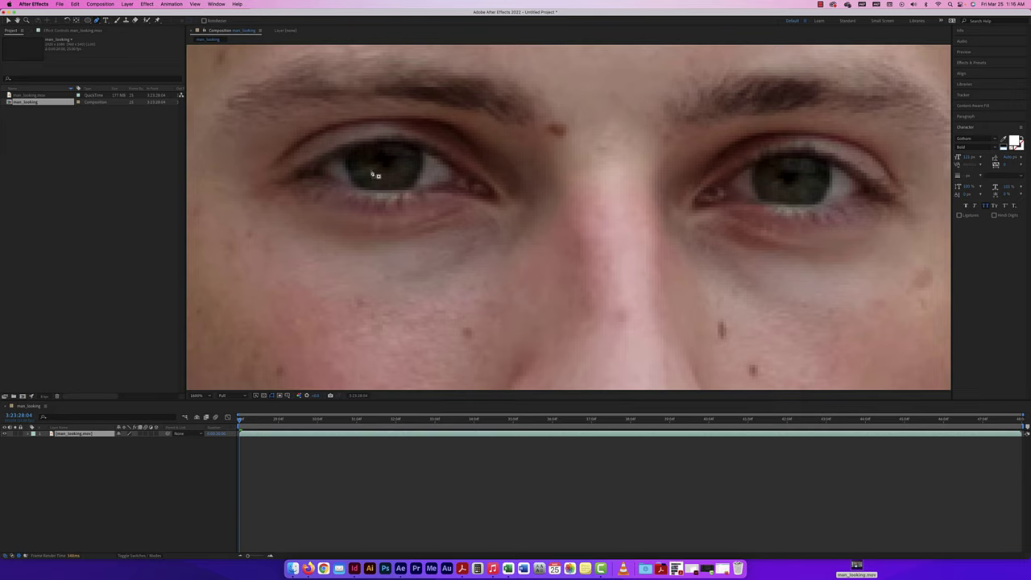
click(344, 154)
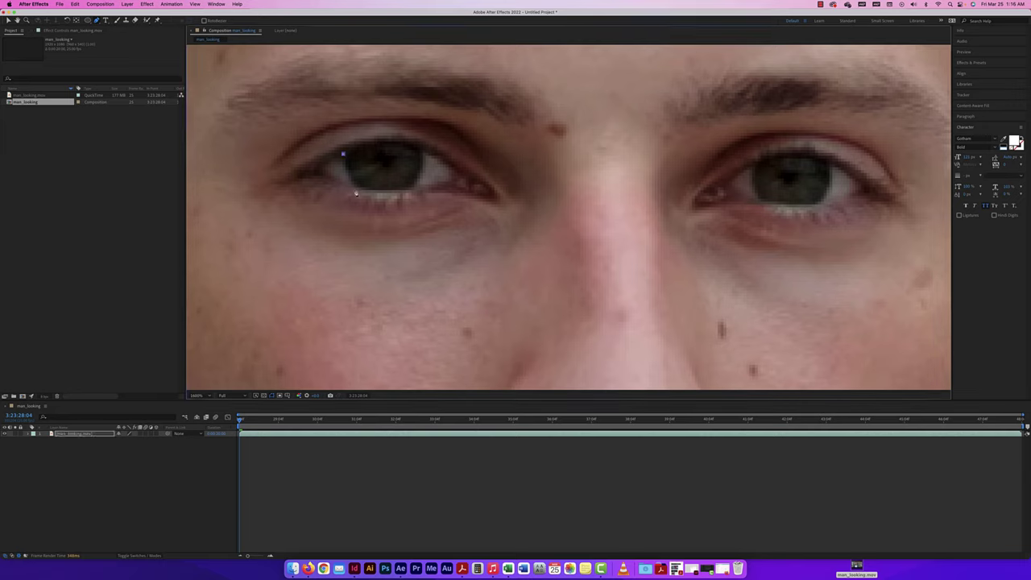
drag(362, 189, 408, 196)
click(406, 191)
drag(423, 151, 414, 133)
click(411, 141)
drag(344, 154, 367, 132)
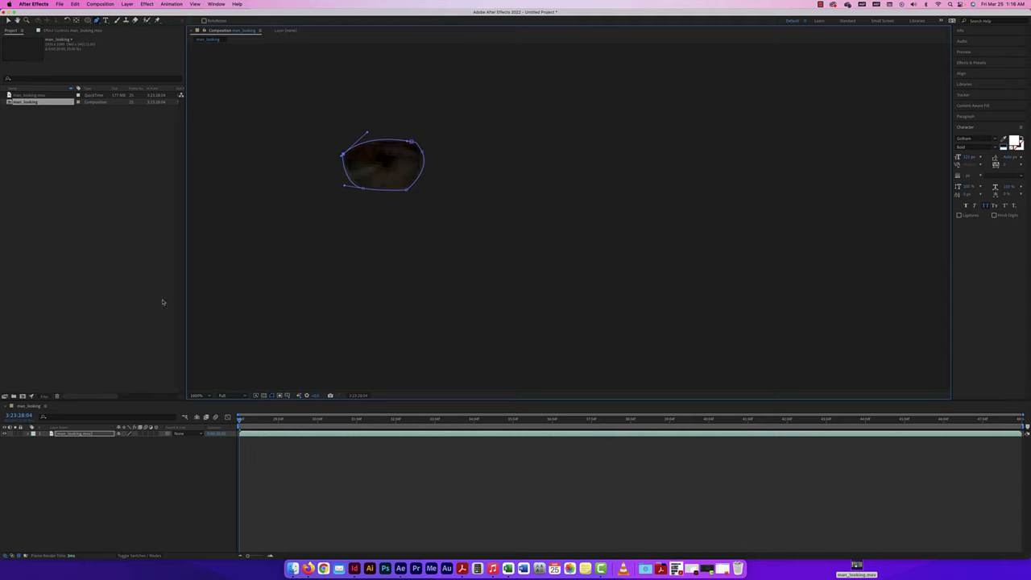
Set the mode of Mask 1 on the man_looking.mov layer to None
click(33, 433)
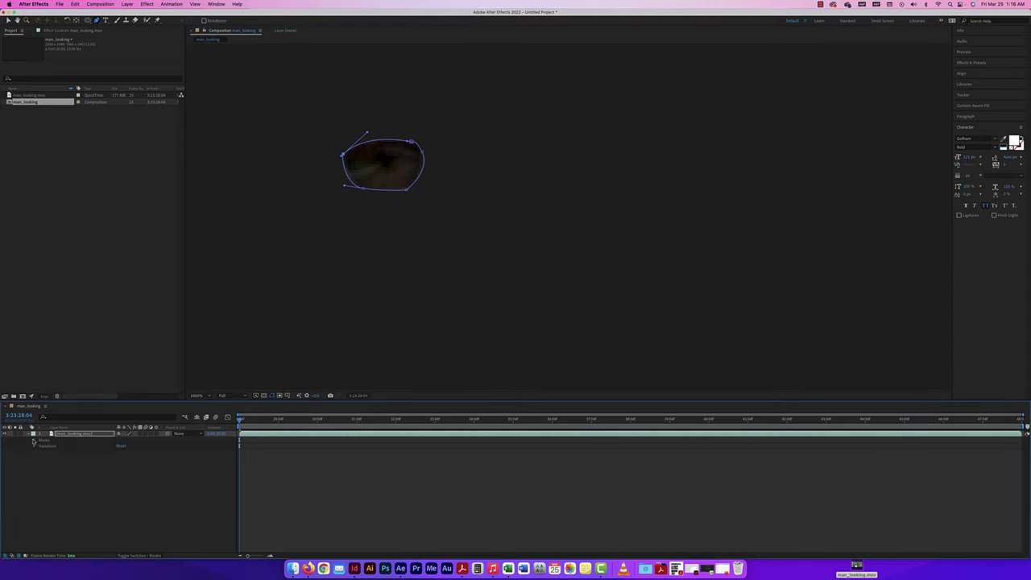
click(35, 440)
click(123, 446)
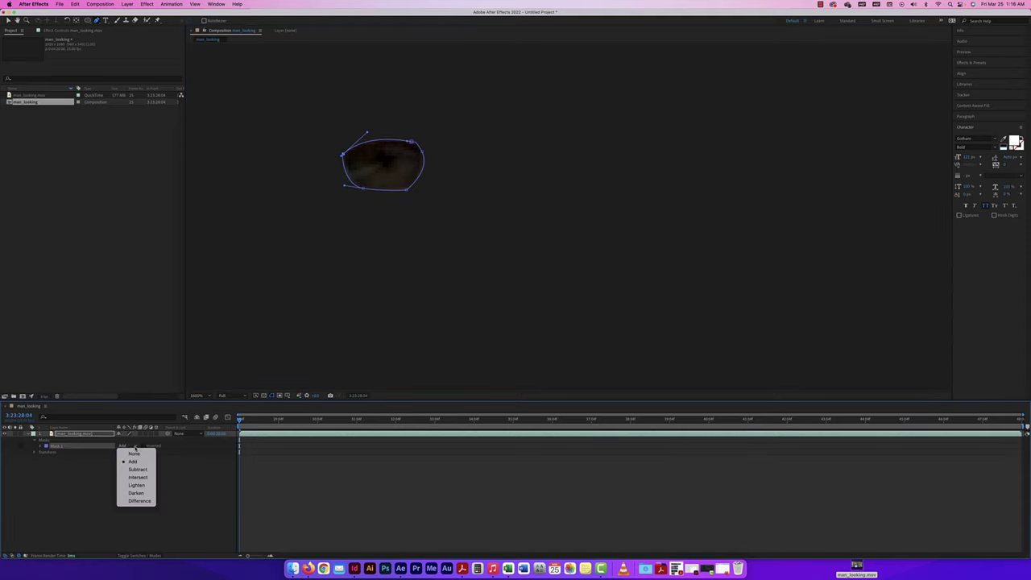
click(134, 453)
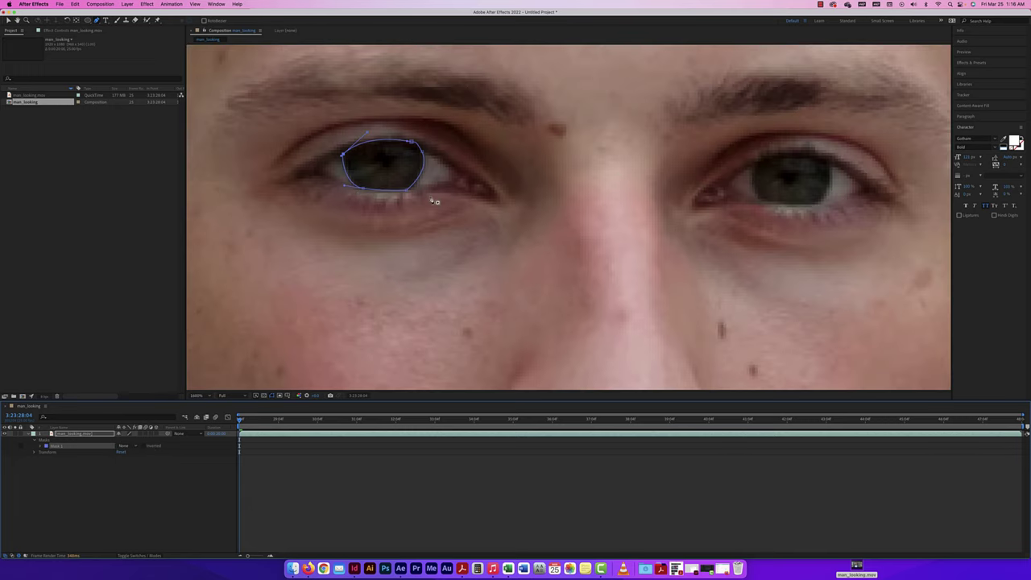
Slightly adjust the upper-right point of Mask 1 on the iris with the Selection tool
key(v)
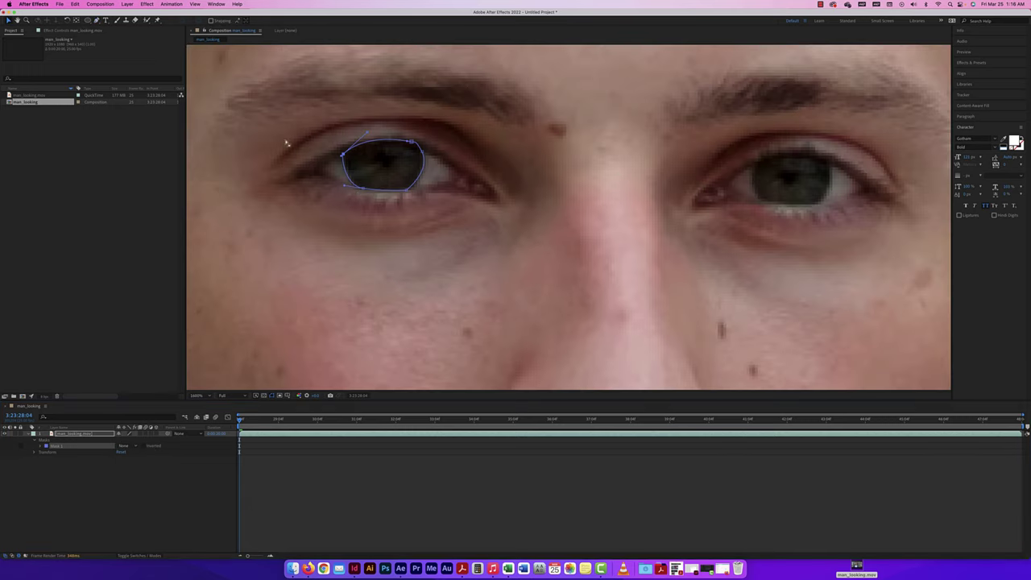
click(413, 144)
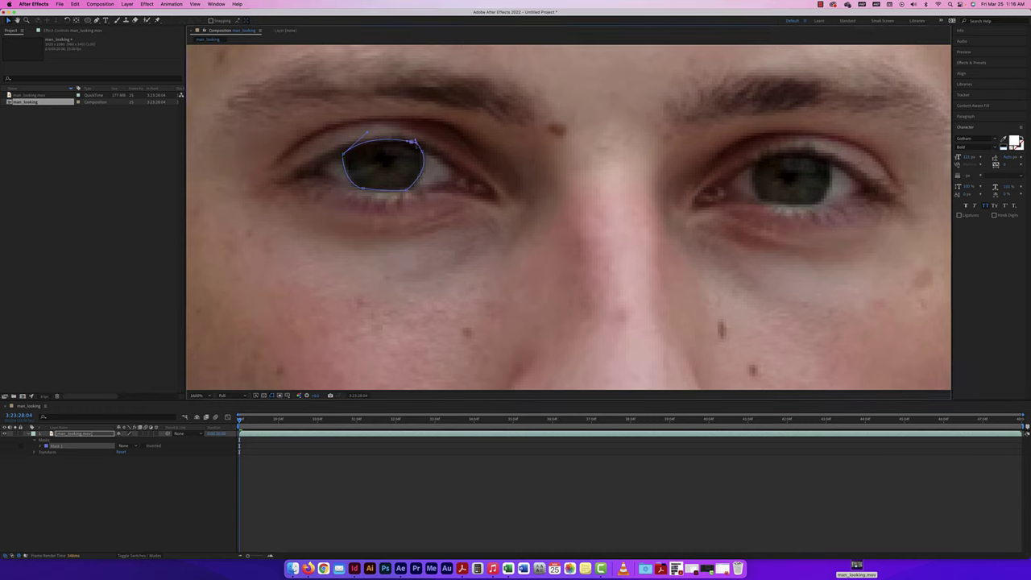
drag(413, 143, 411, 142)
Play the composition from the start and trim the end of the man_looking.mov layer to 3:23:31:16
key(super+minus)
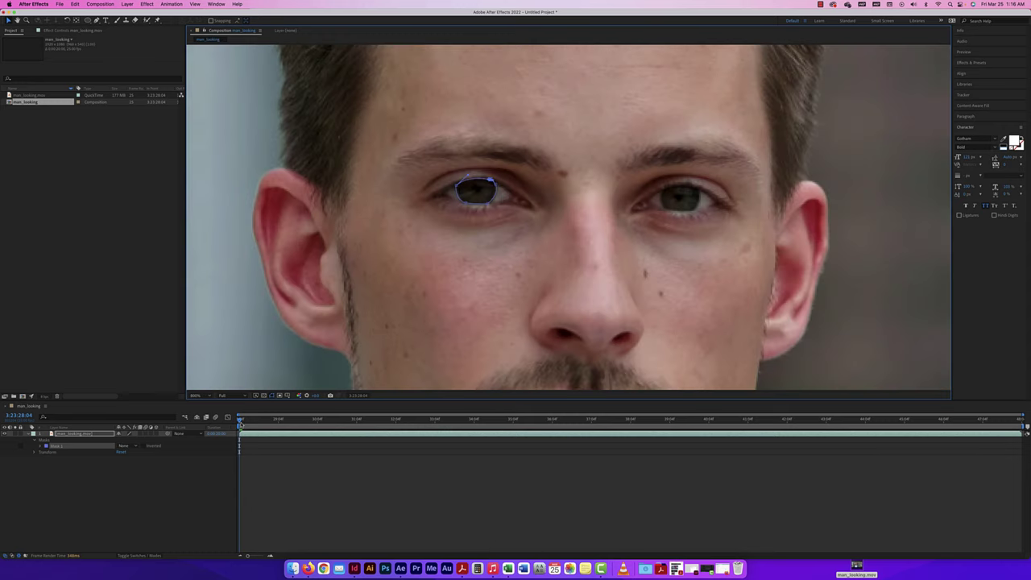
click(240, 424)
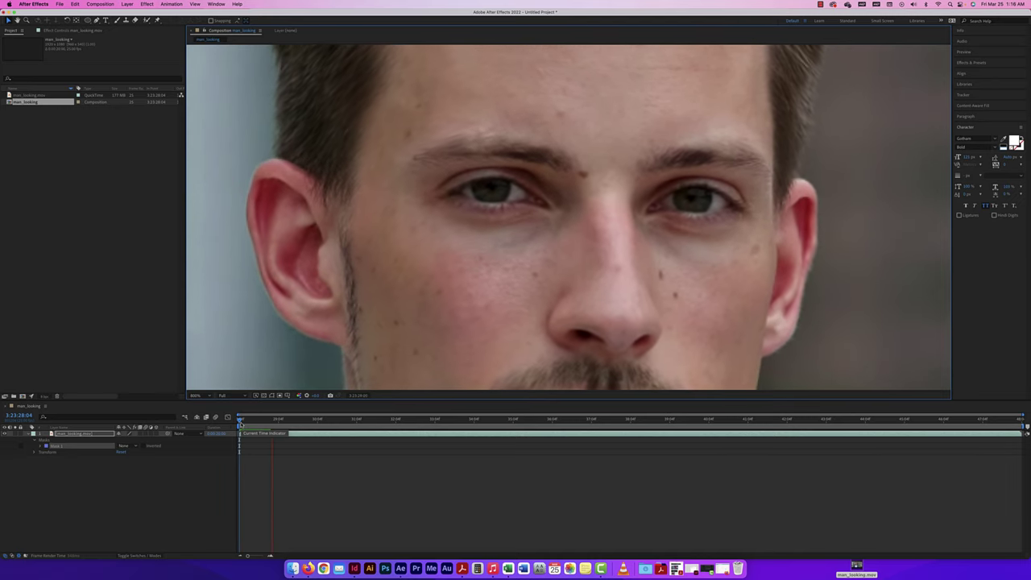
key(super+minus)
key(super+minus)
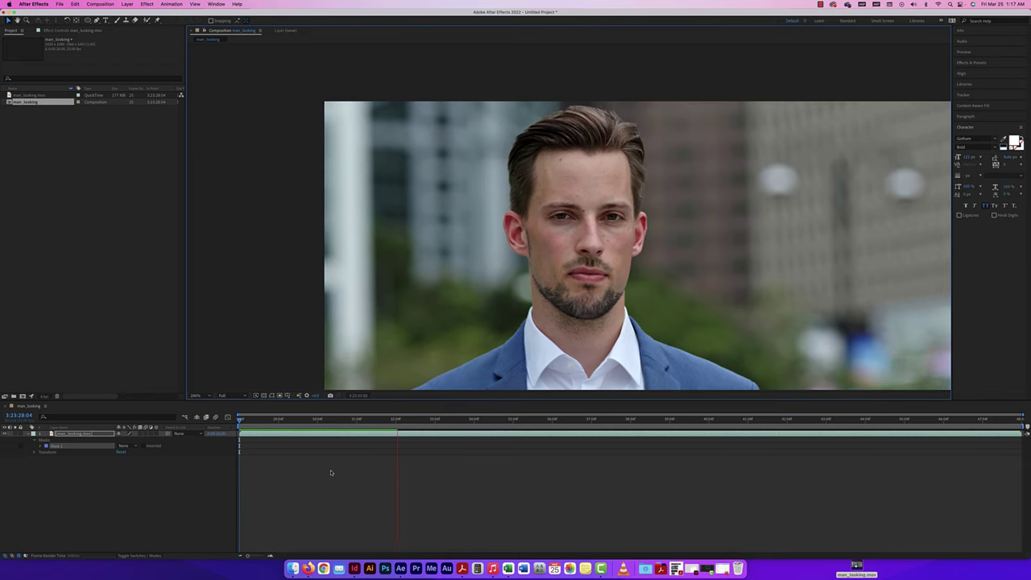
drag(402, 420, 376, 420)
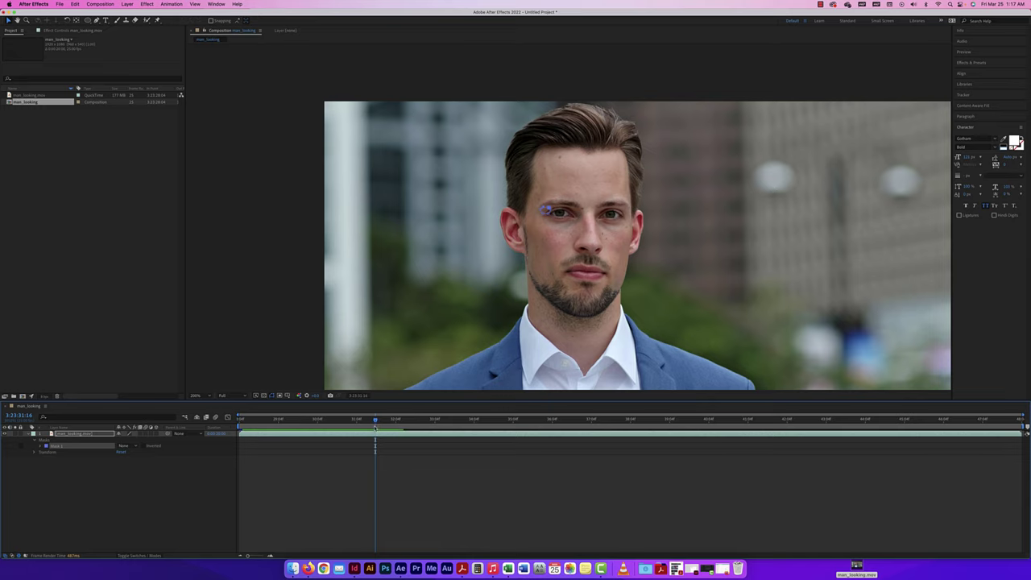
key(alt+bracketright)
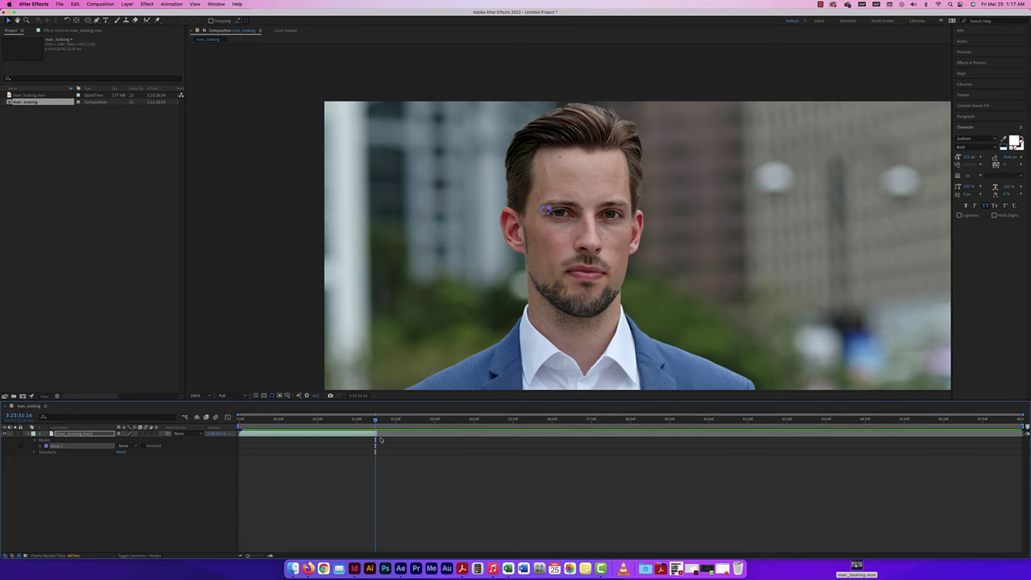
Review the trimmed clip, return to its start and open mask tracking for Mask 1
key(space)
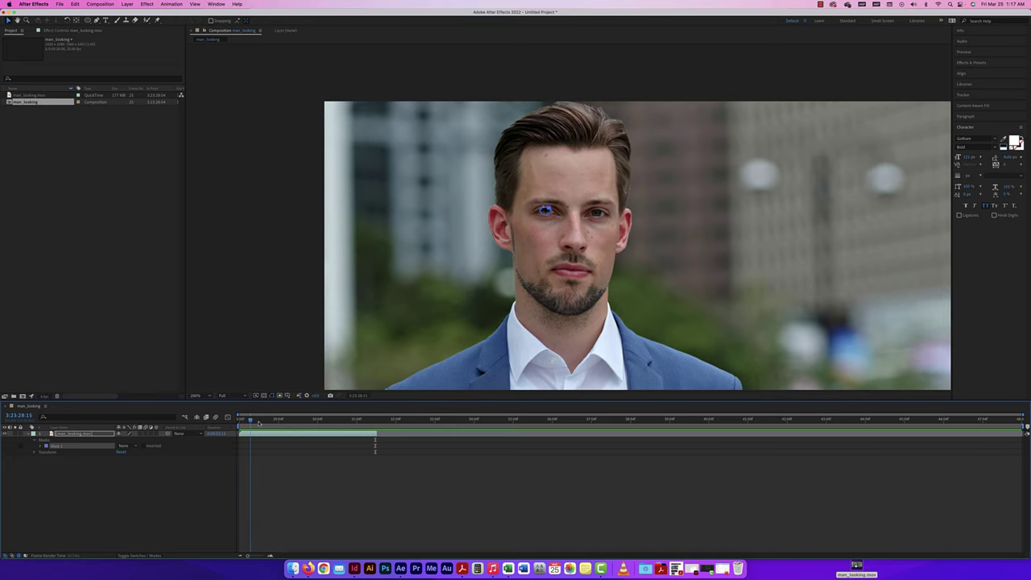
click(338, 421)
drag(338, 422, 228, 419)
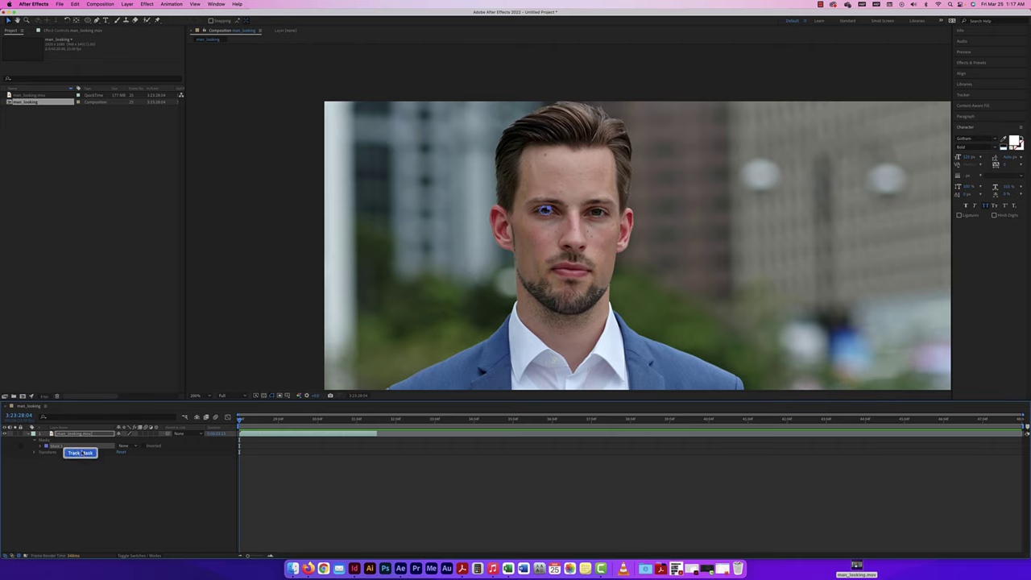
click(80, 453)
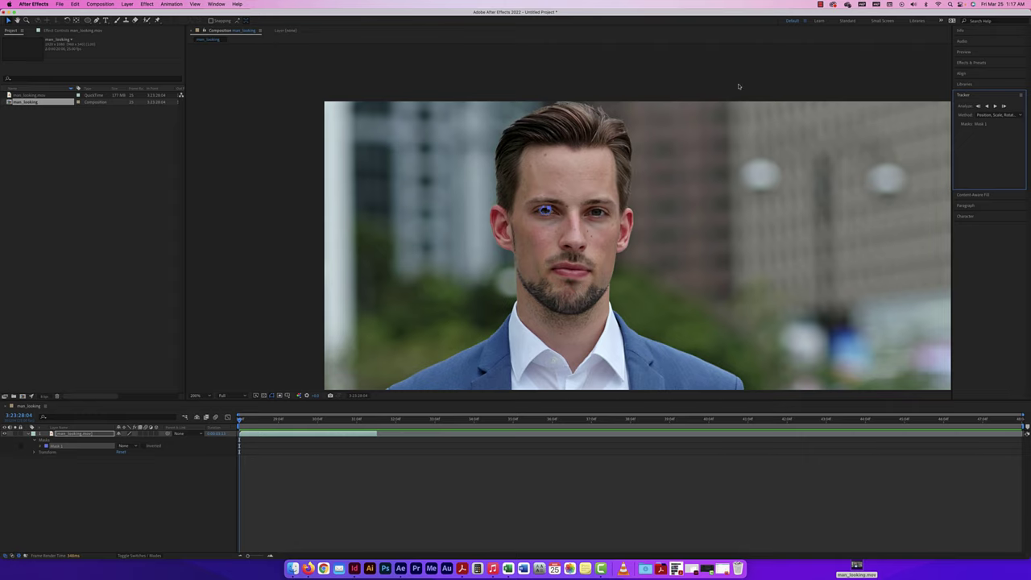
click(215, 4)
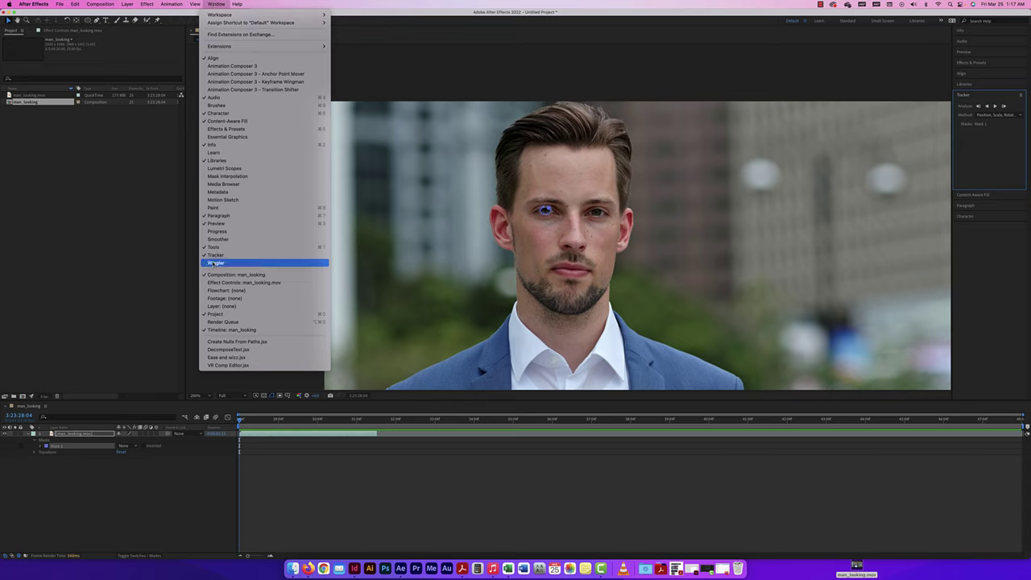
mouse_move(176, 4)
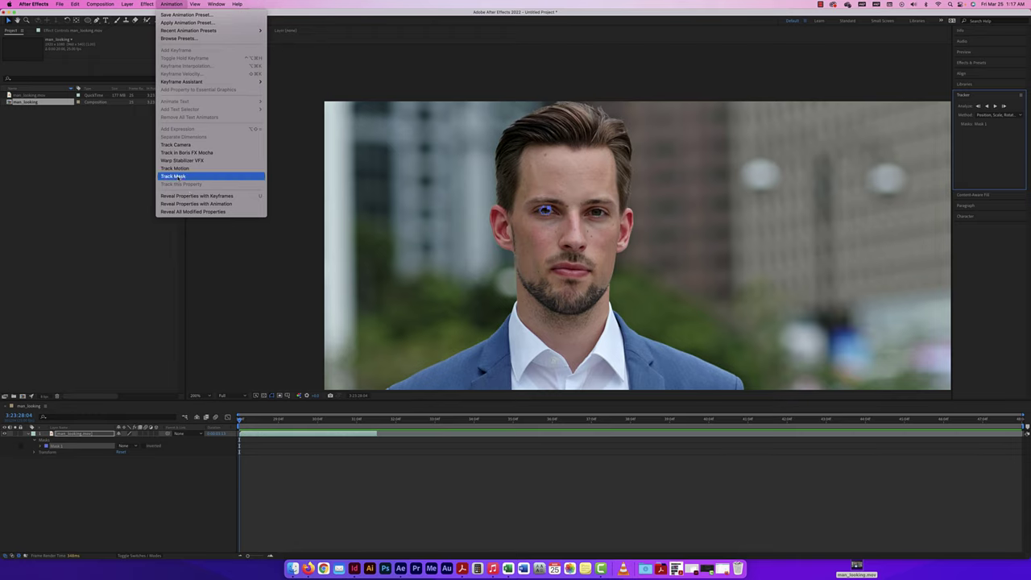
Open mask tracking for Mask 1 with the Position, Scale, Rotation & Skew method and expand the mask's properties
click(238, 174)
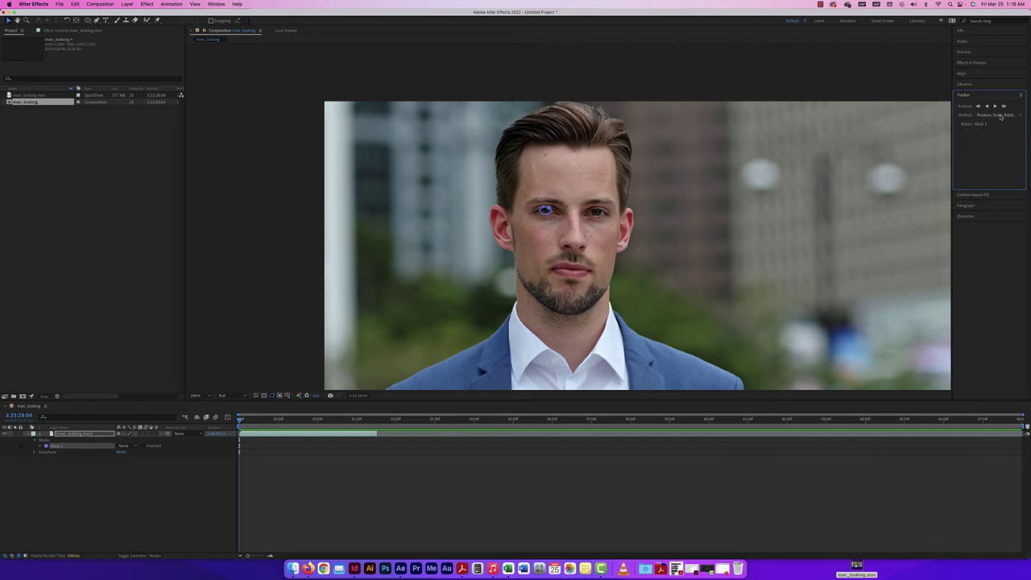
click(1001, 117)
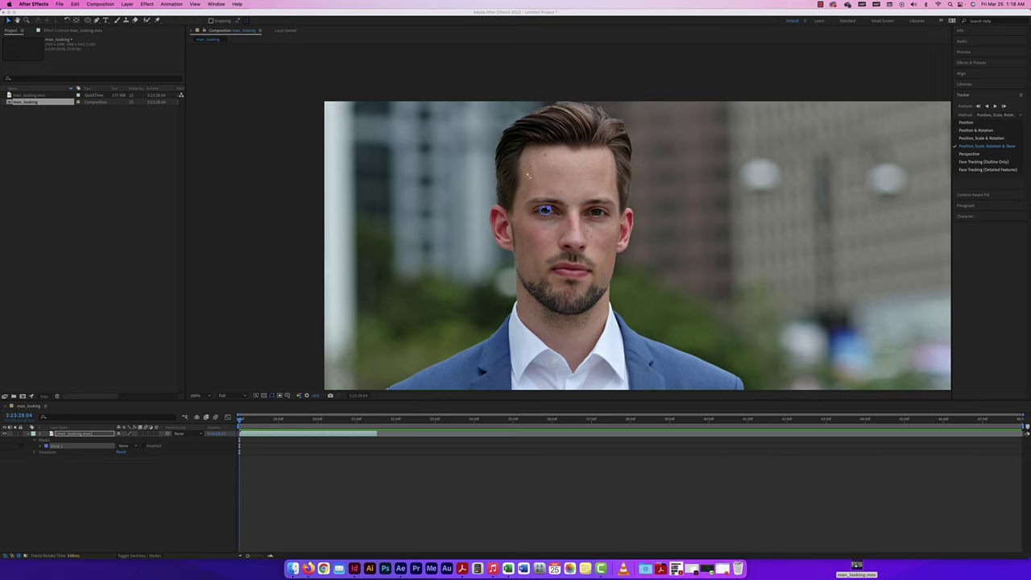
click(1004, 148)
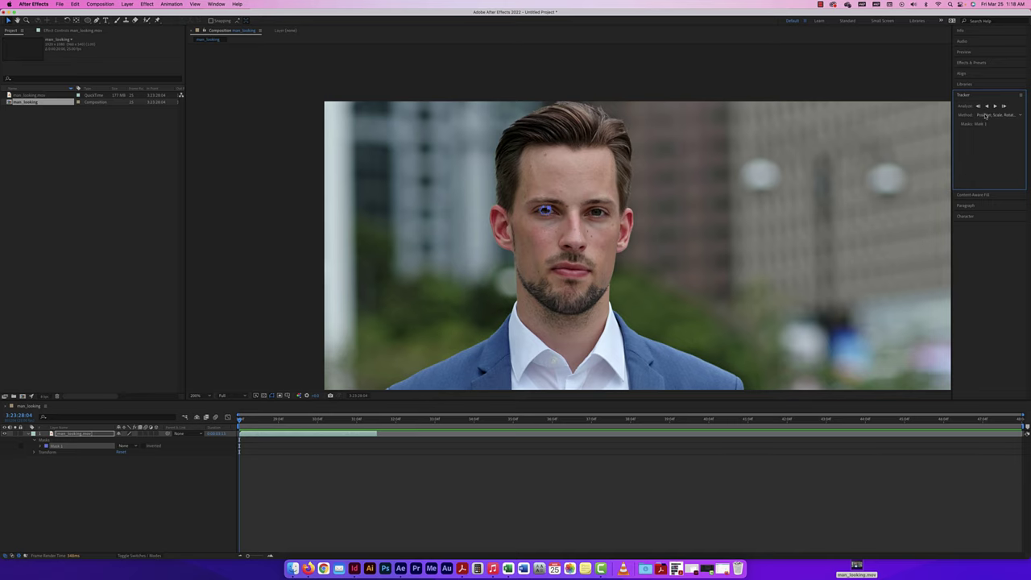
click(46, 445)
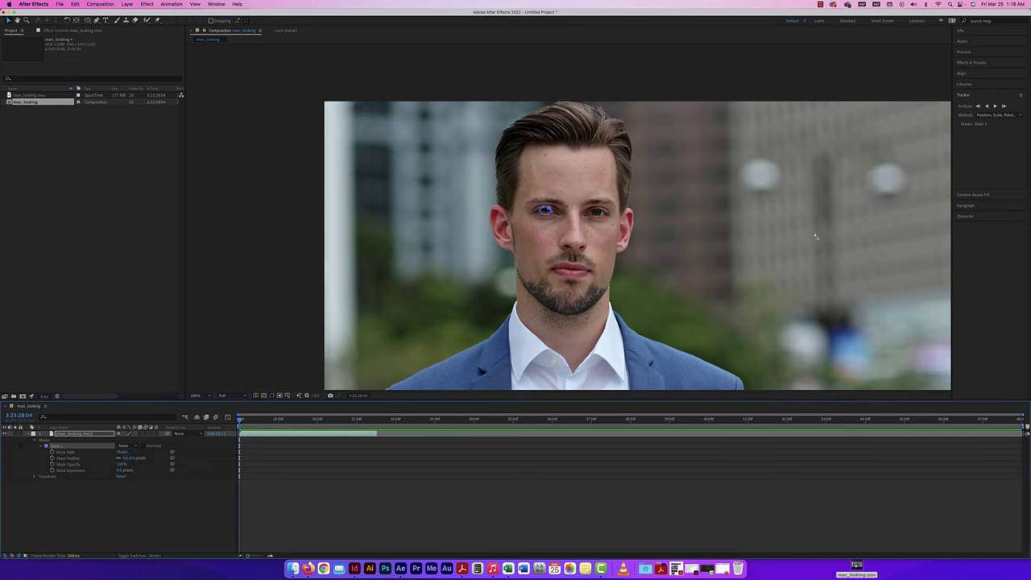
key(super+equal)
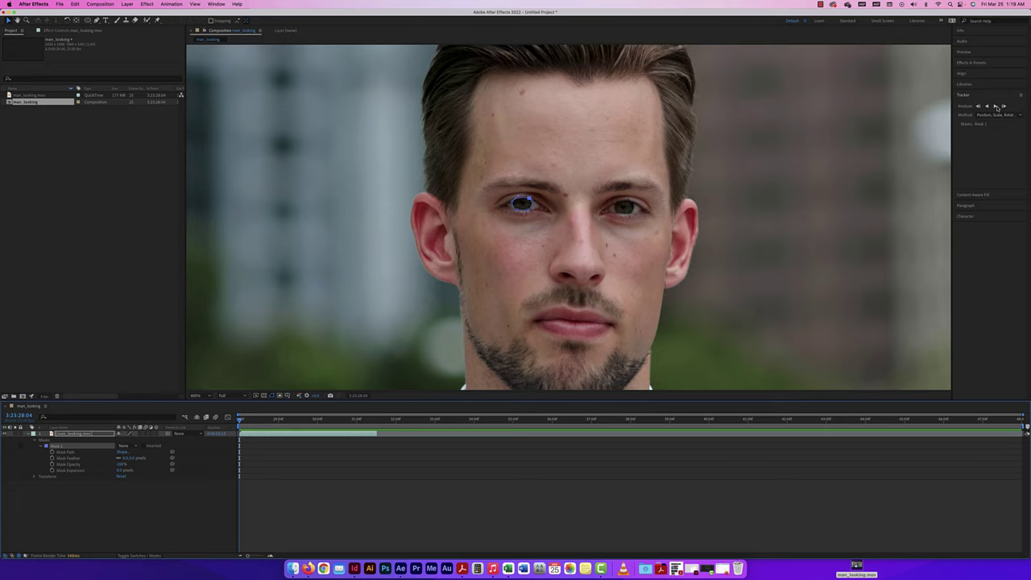
Track Mask 1 forward through the end of the trimmed clip and scrub back to check how it follows the iris
click(997, 107)
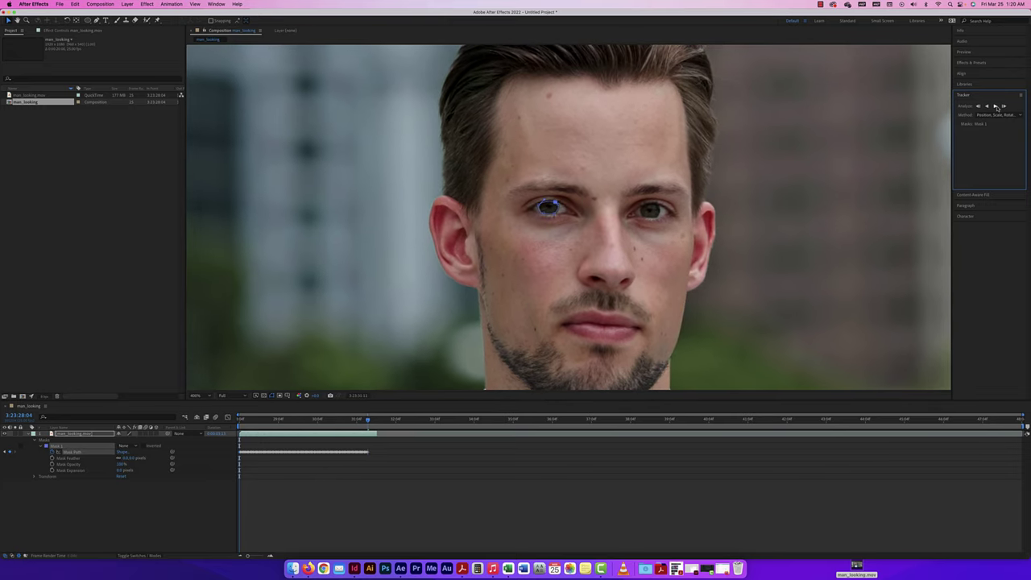
click(996, 107)
click(377, 421)
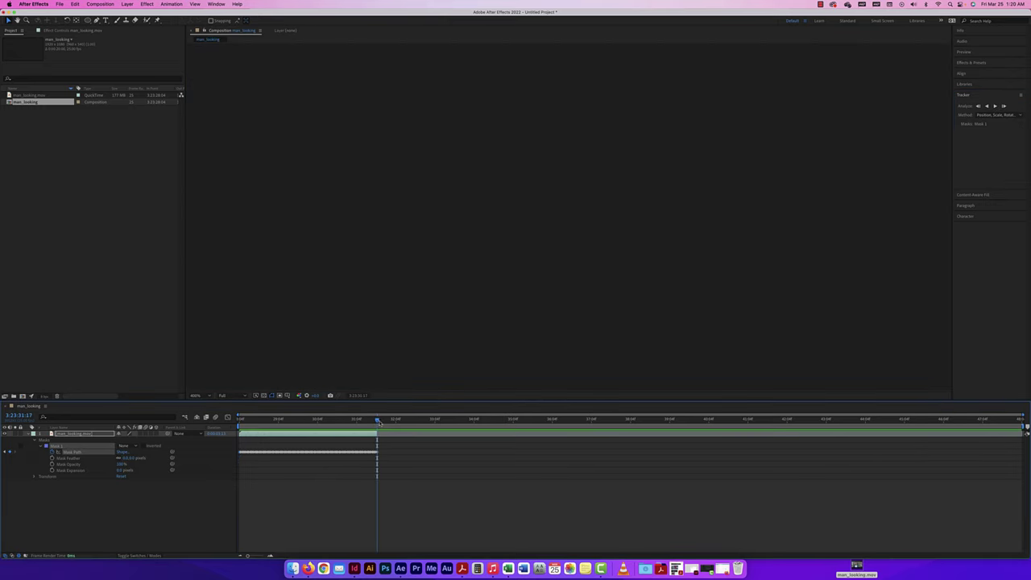
drag(378, 421, 314, 419)
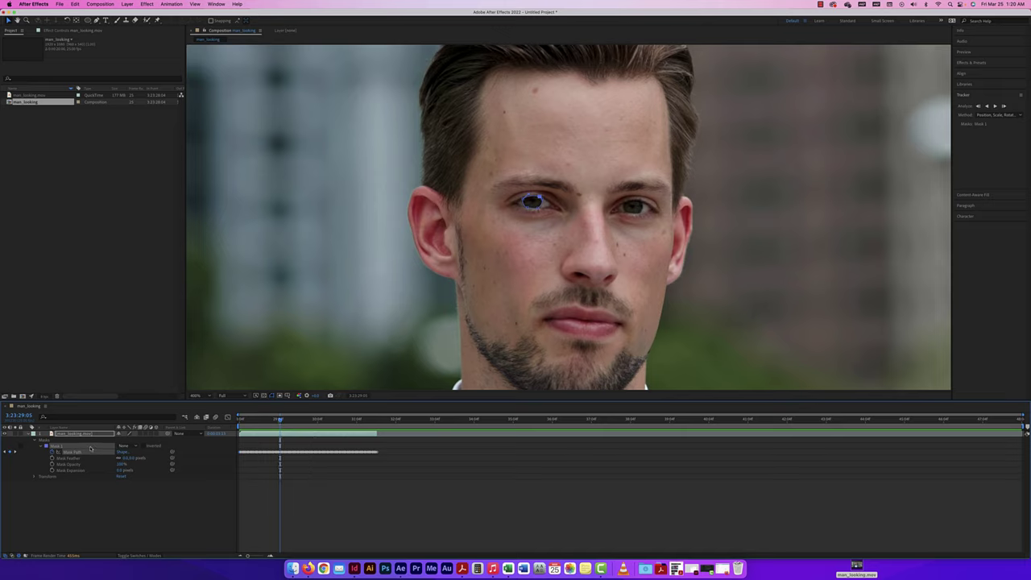
Duplicate the man_looking.mov layer and delete Mask 1 from the lower copy
click(33, 433)
click(71, 434)
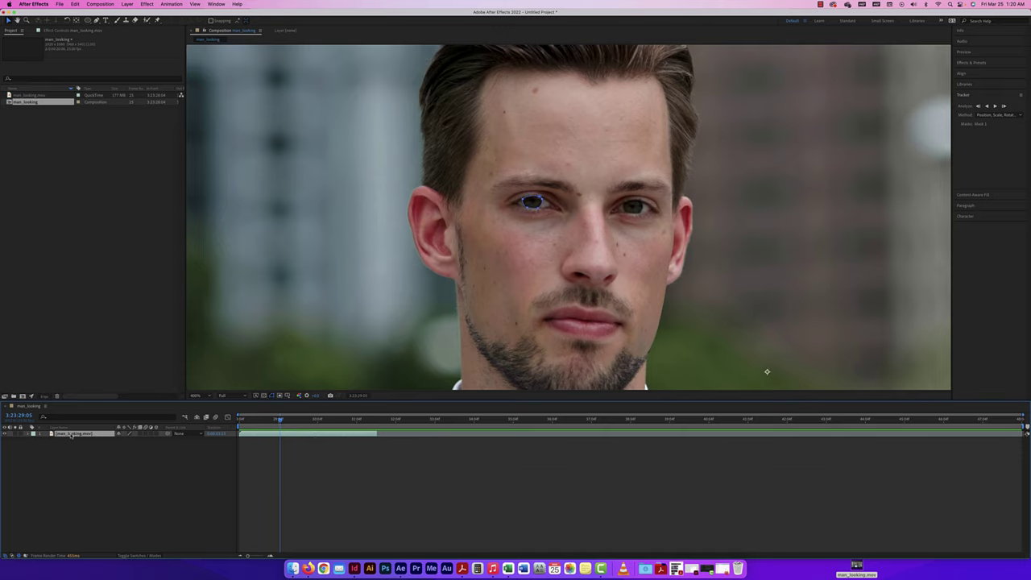
key(super+d)
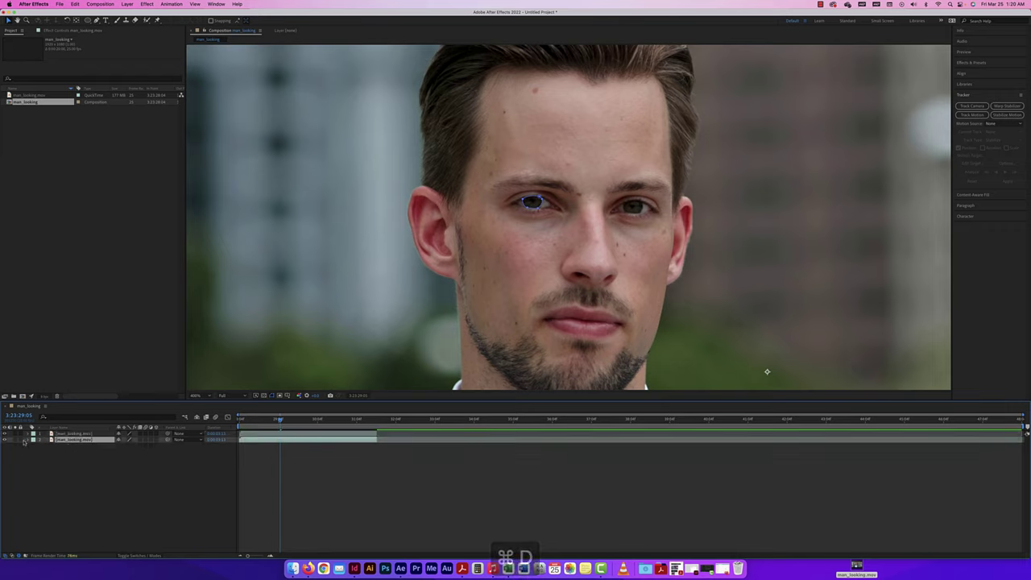
click(29, 441)
click(57, 456)
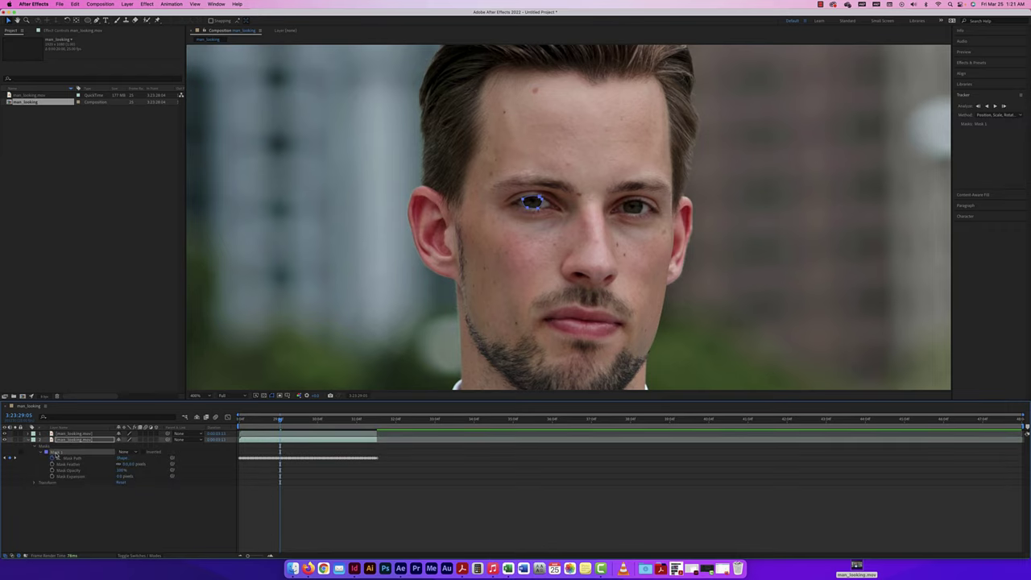
key(Delete)
Set the mode of Mask 1 on the upper man_looking.mov layer to Add
click(69, 435)
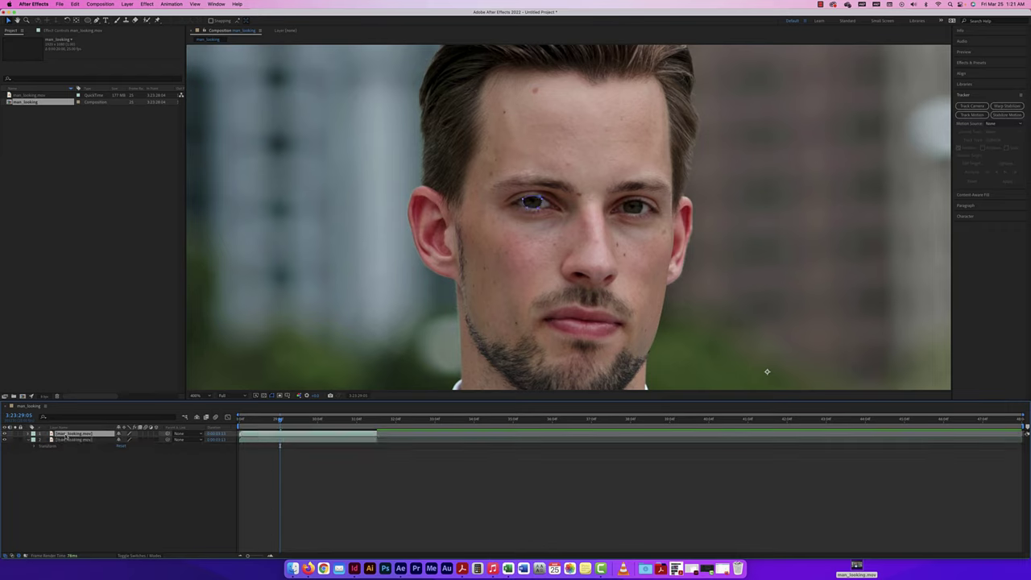
click(29, 435)
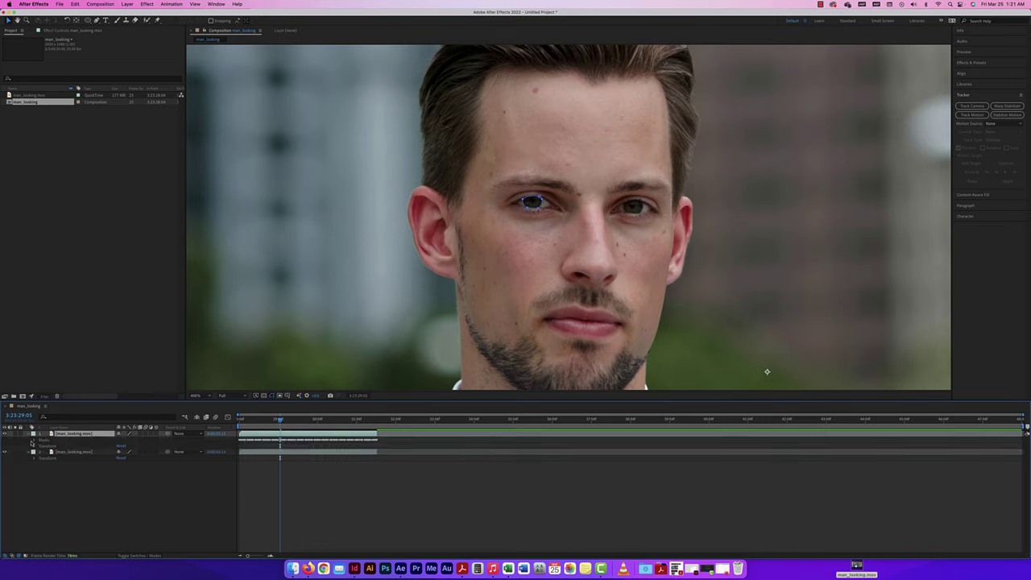
click(33, 441)
click(125, 445)
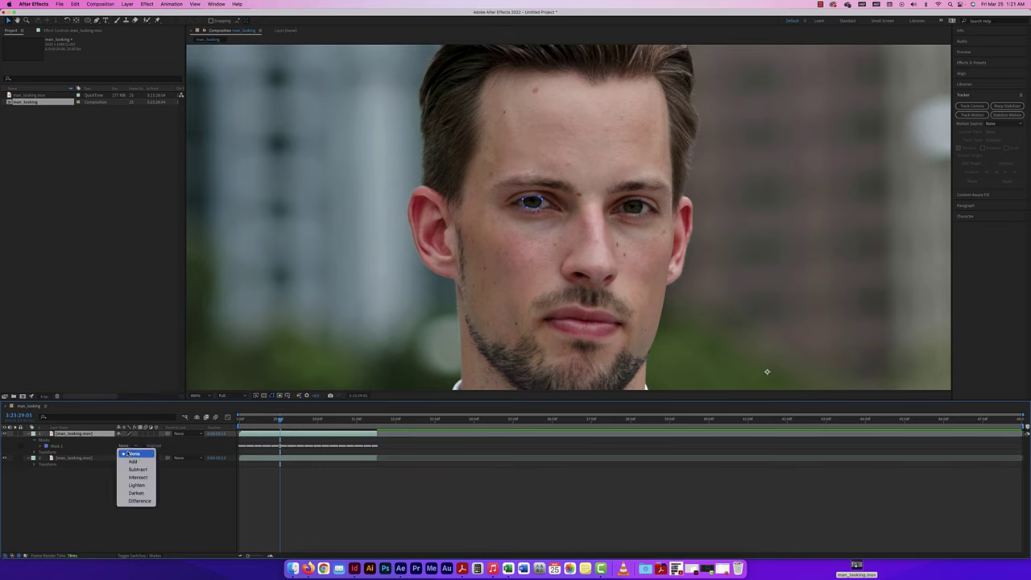
click(132, 461)
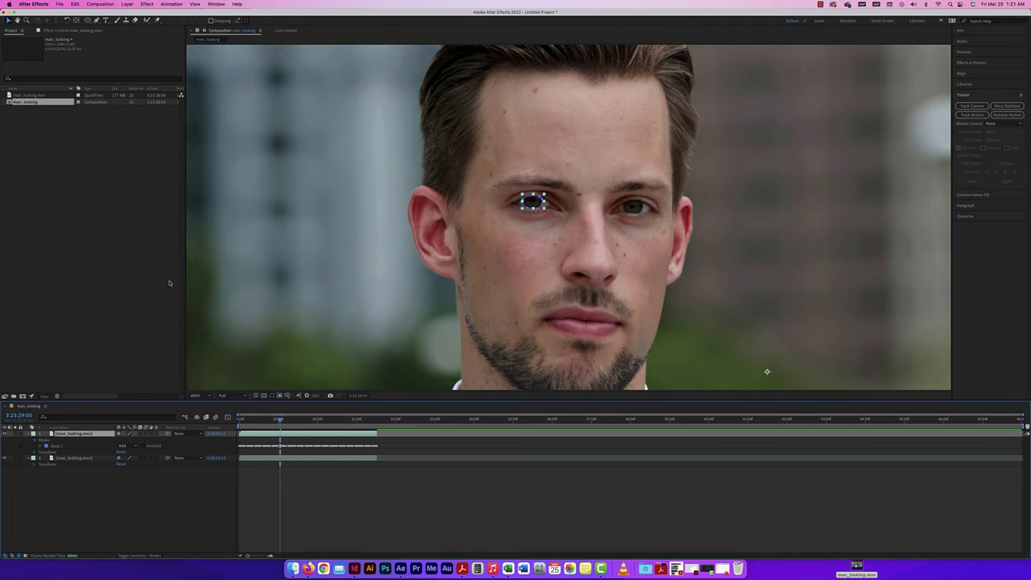
Apply Lumetri Color to the upper man_looking.mov layer and shift the Midtones, Shadows and Highlights color wheels toward red
click(970, 63)
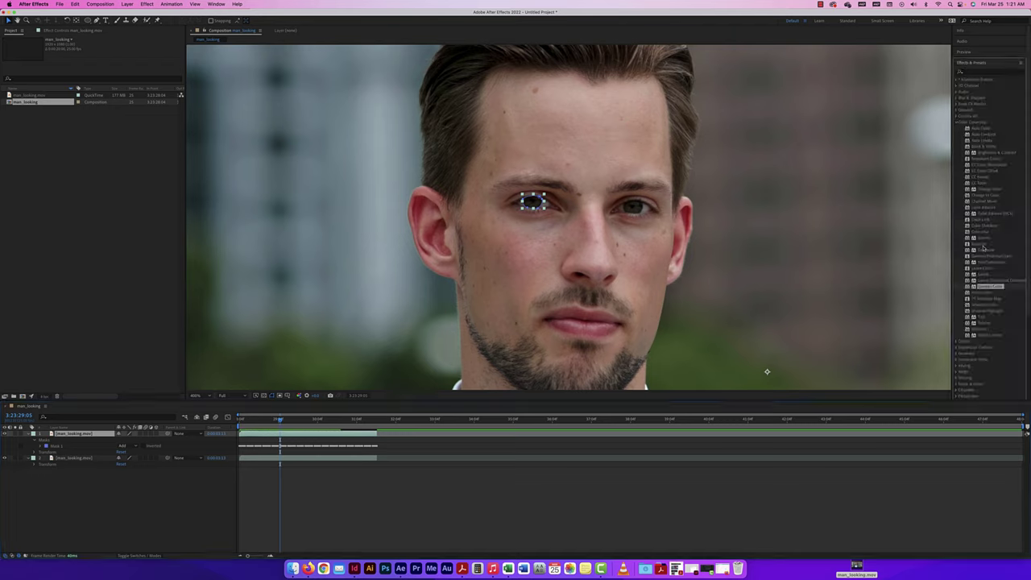
double_click(988, 287)
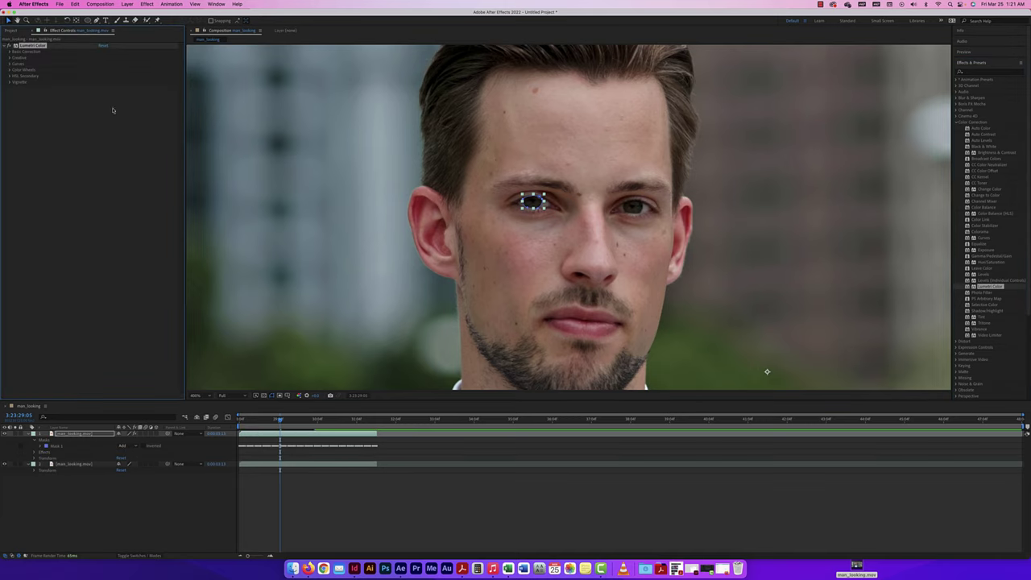
click(9, 71)
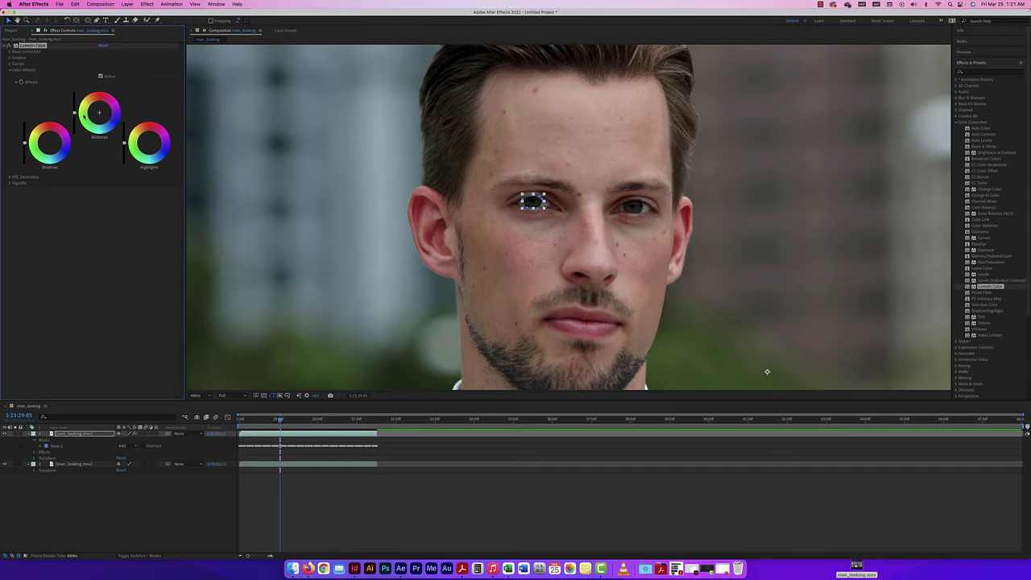
drag(99, 113, 102, 106)
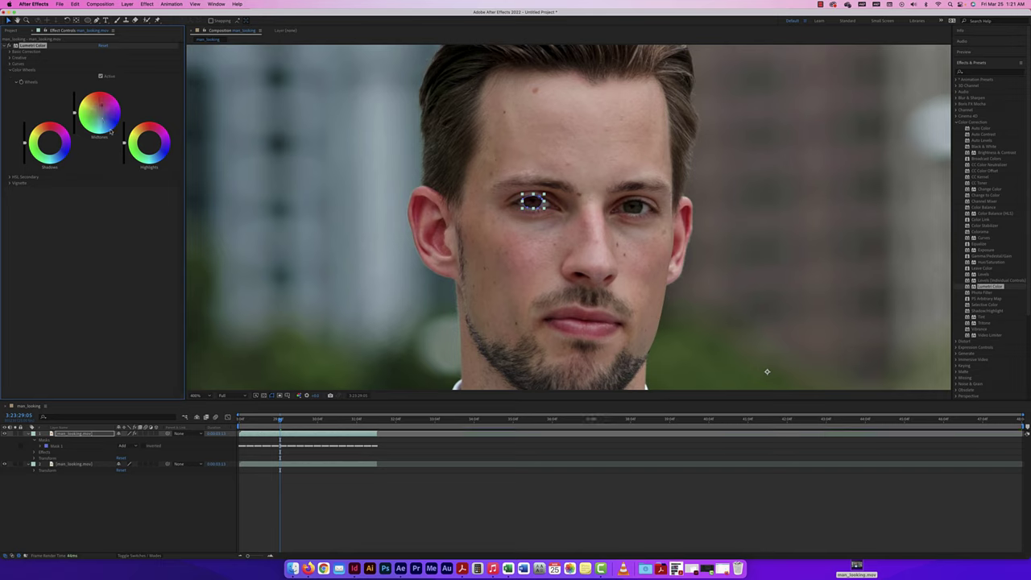
drag(49, 141, 54, 138)
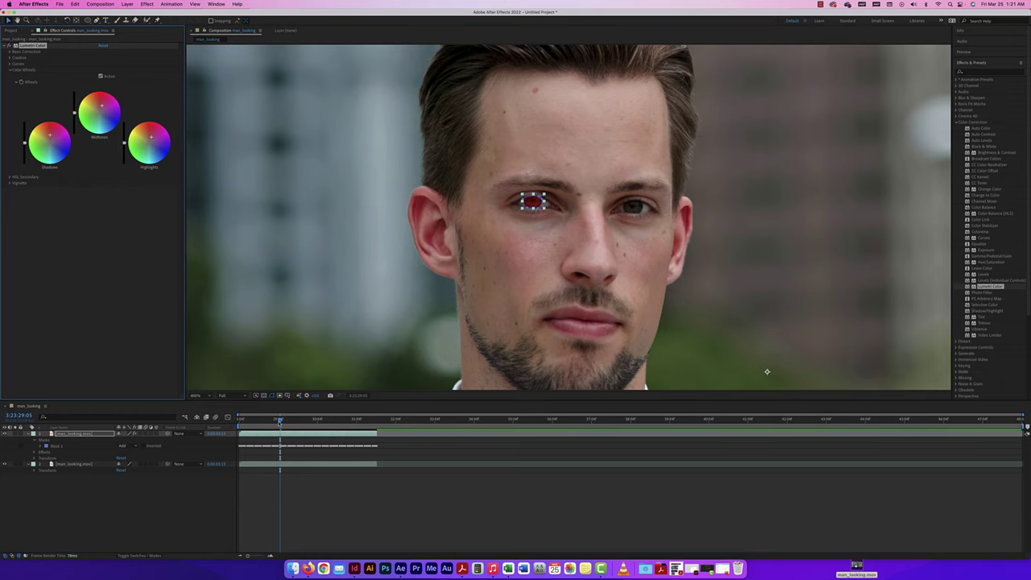
Return to the start of the composition, deselect the layer and play back the recolored eye
key(j)
key(j)
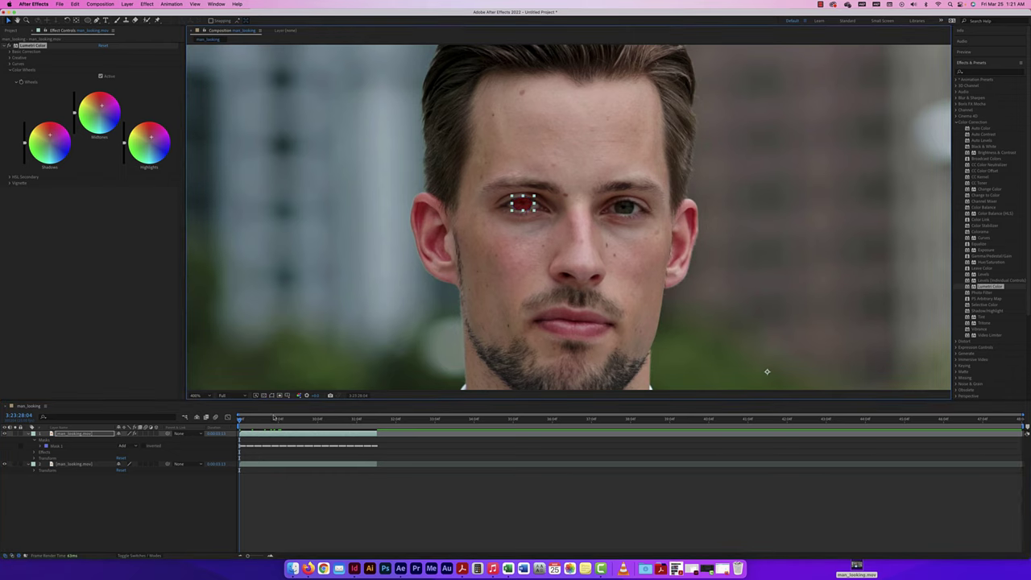
click(317, 516)
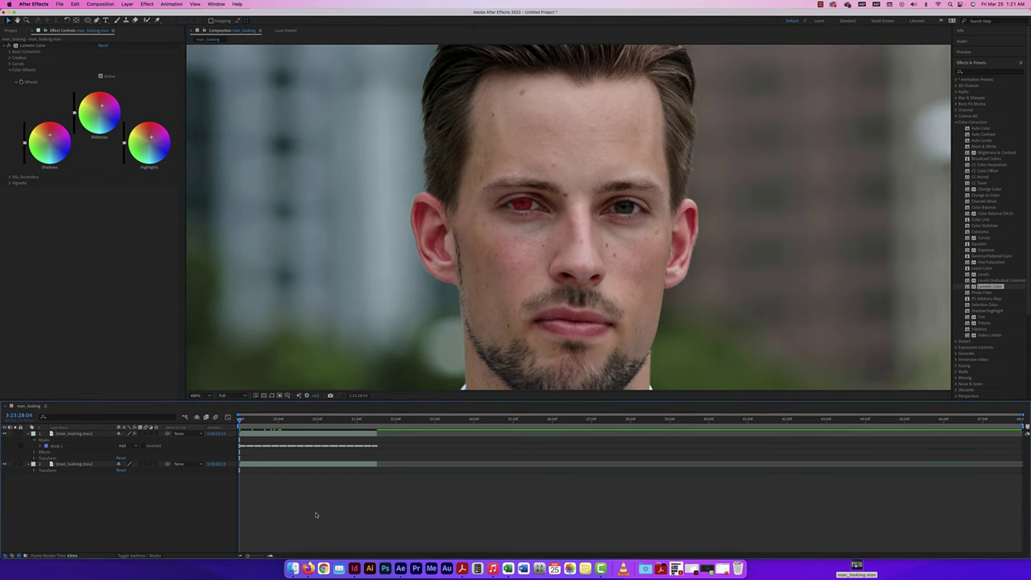
key(space)
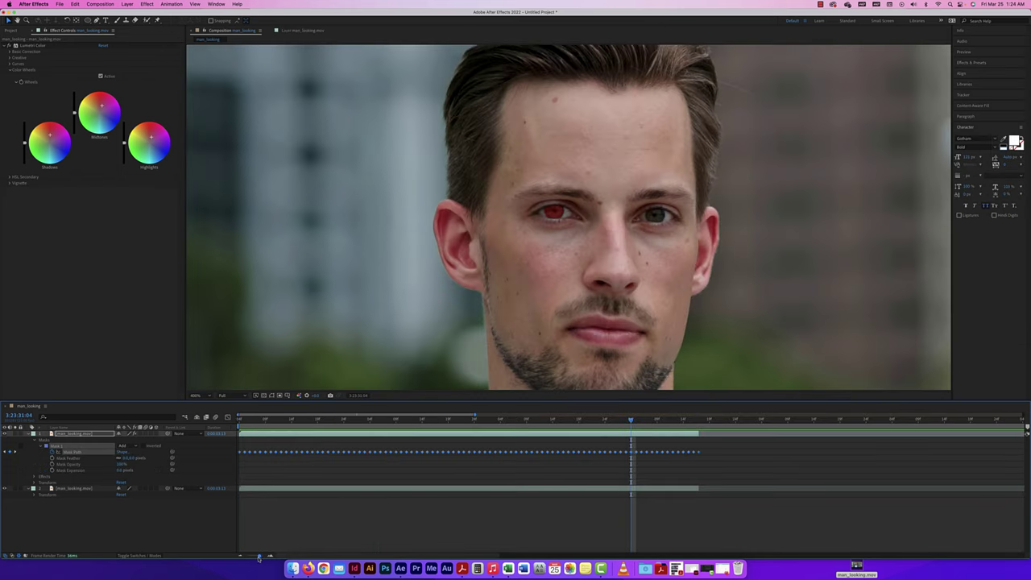
Examine the Mask Path keyframes up close in the timeline and review the available mask tracking methods
drag(258, 556, 265, 556)
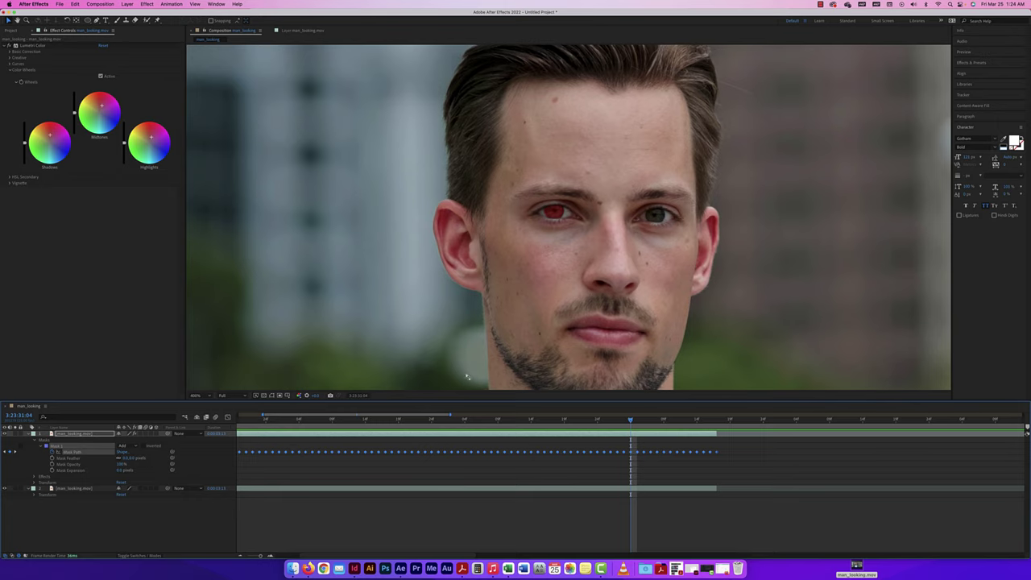
scroll(594, 472, left, 3)
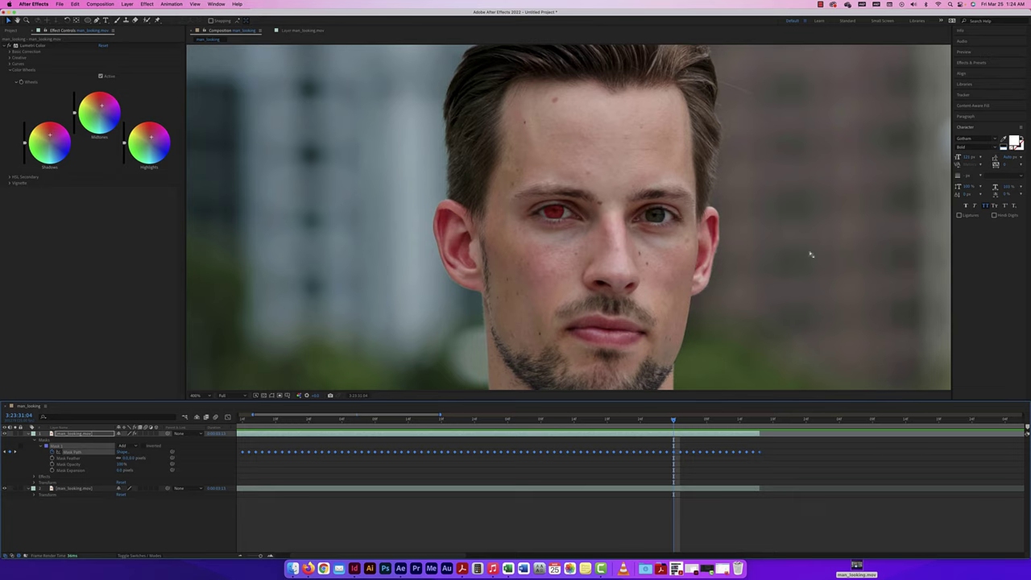
click(985, 95)
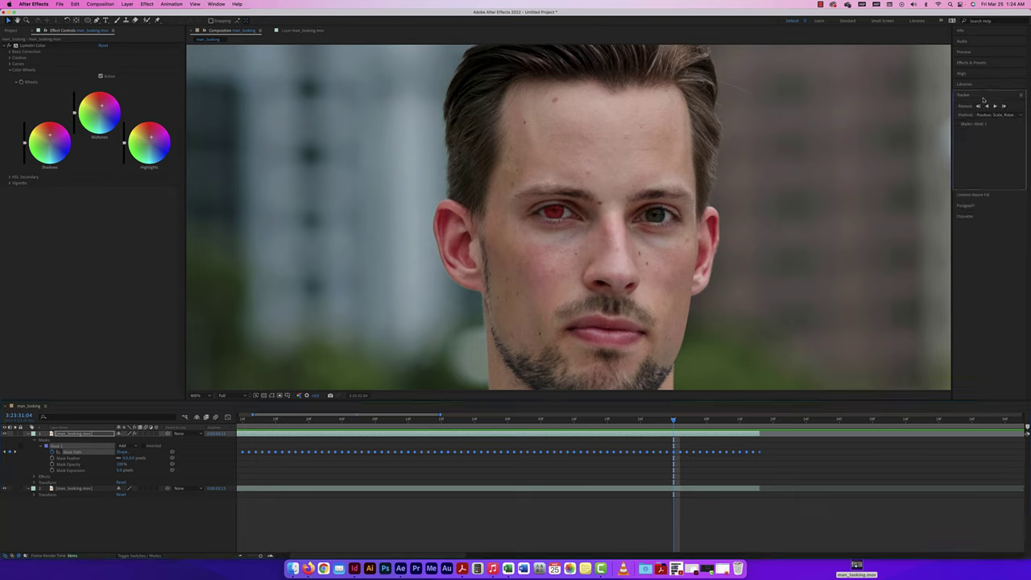
click(1012, 116)
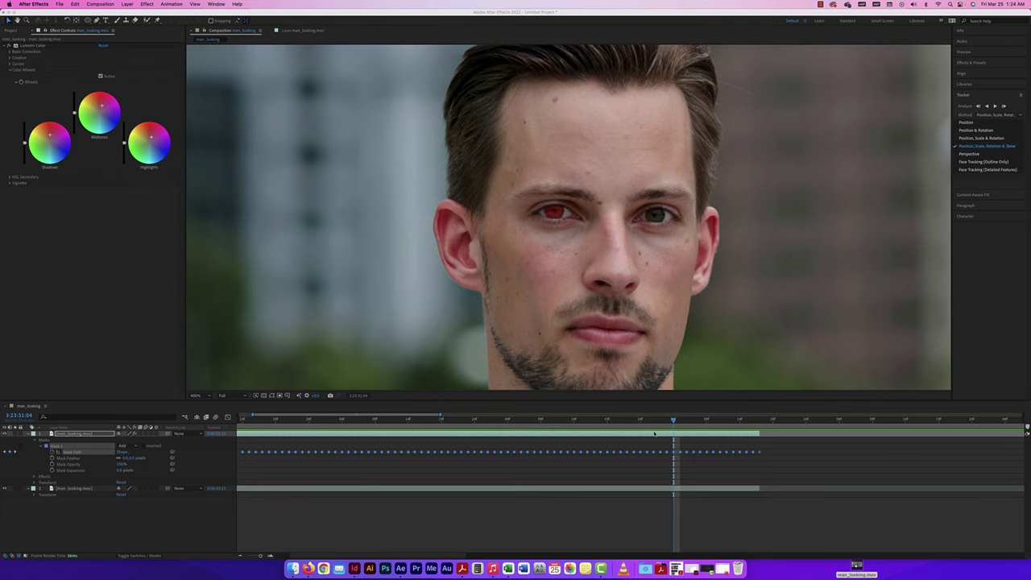
Go back to 3:23:29:03 and increase the Mask Feather of Mask 1 to soften the edge of the red iris
drag(673, 420, 338, 419)
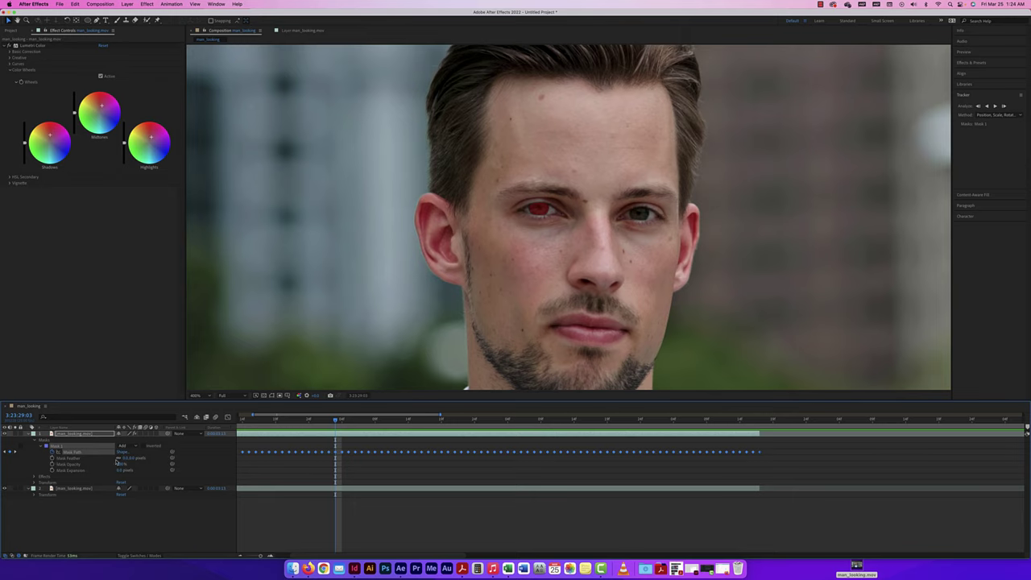
drag(126, 458, 149, 459)
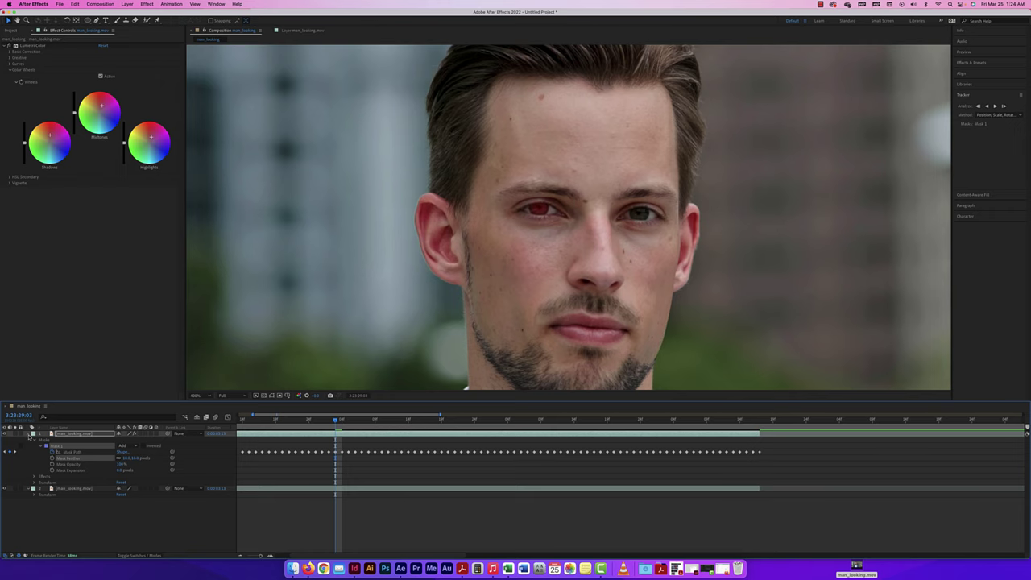
click(33, 434)
Draw a second mask around the iris of the other eye on the upper layer at the clip's first frame
click(72, 433)
scroll(652, 215, up, 1)
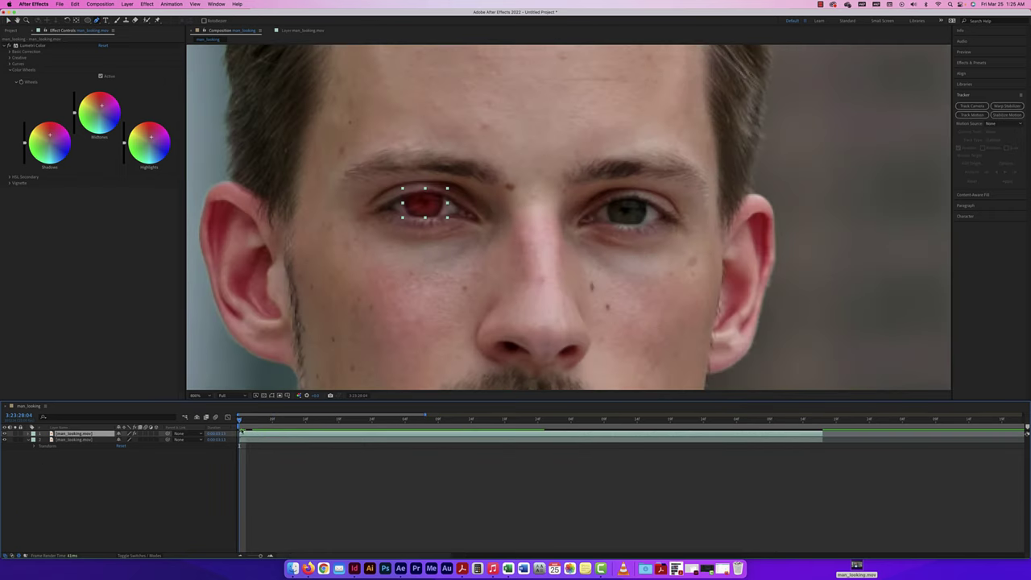
key(Home)
drag(606, 227, 647, 191)
click(33, 434)
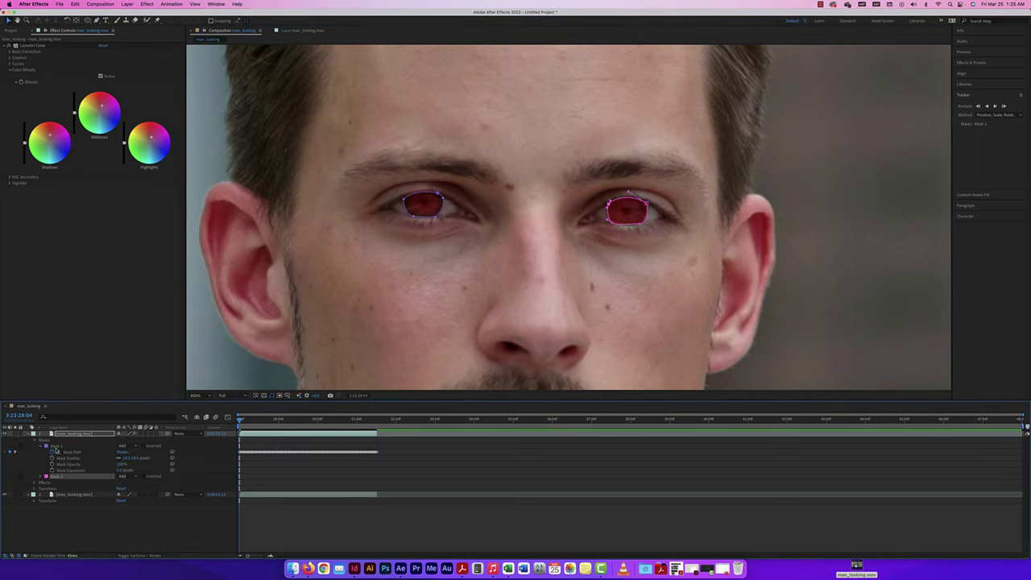
click(45, 446)
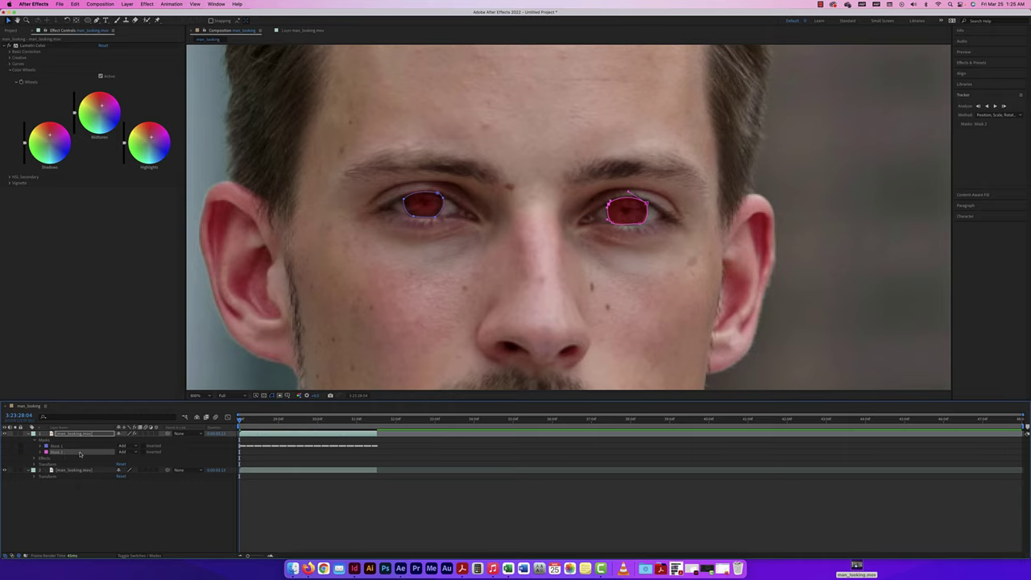
Track Mask 2 forward through the clip, scrub back to 3:23:29:03 and play the result with both red eyes
click(995, 106)
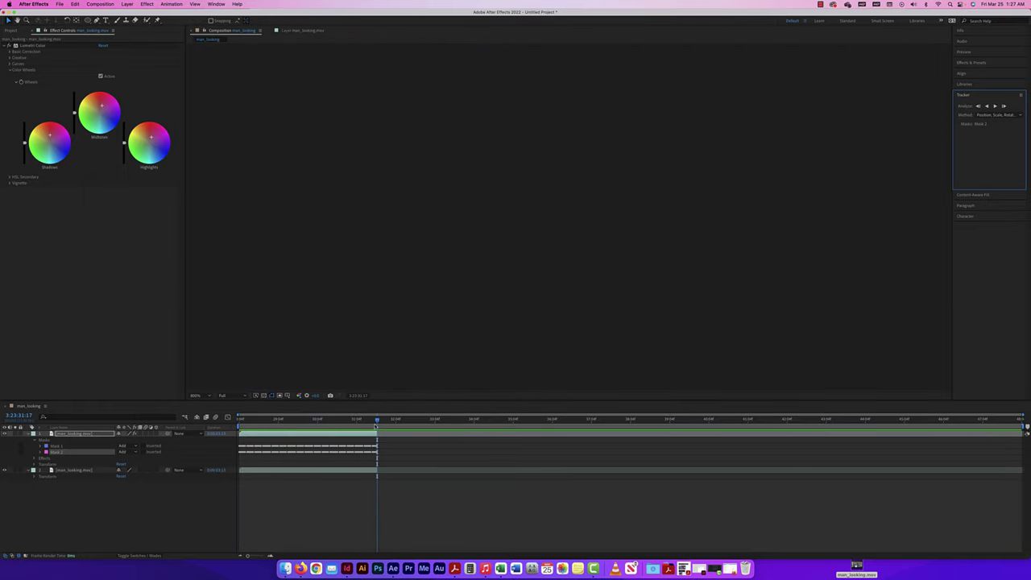
drag(377, 421, 277, 420)
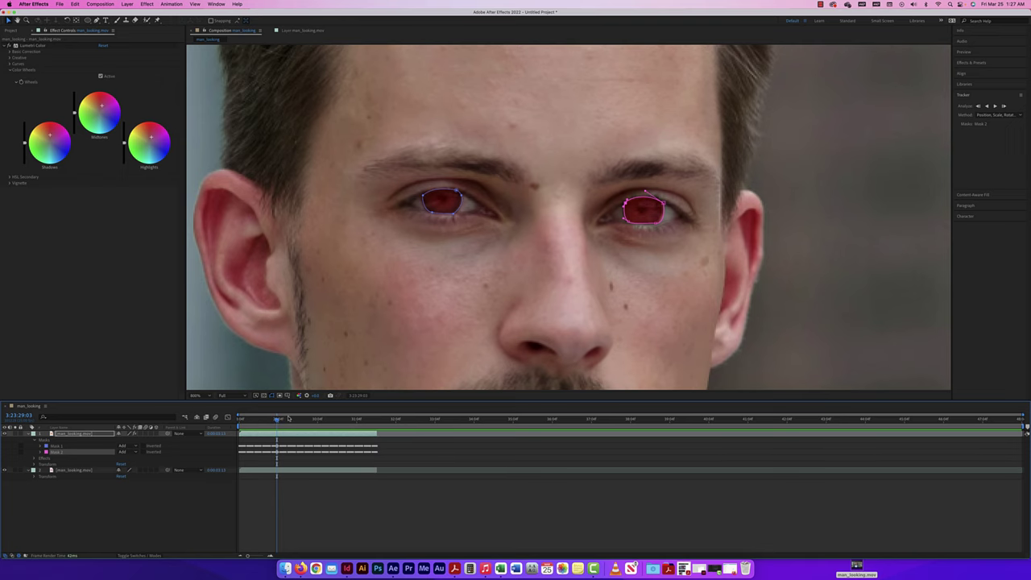
key(space)
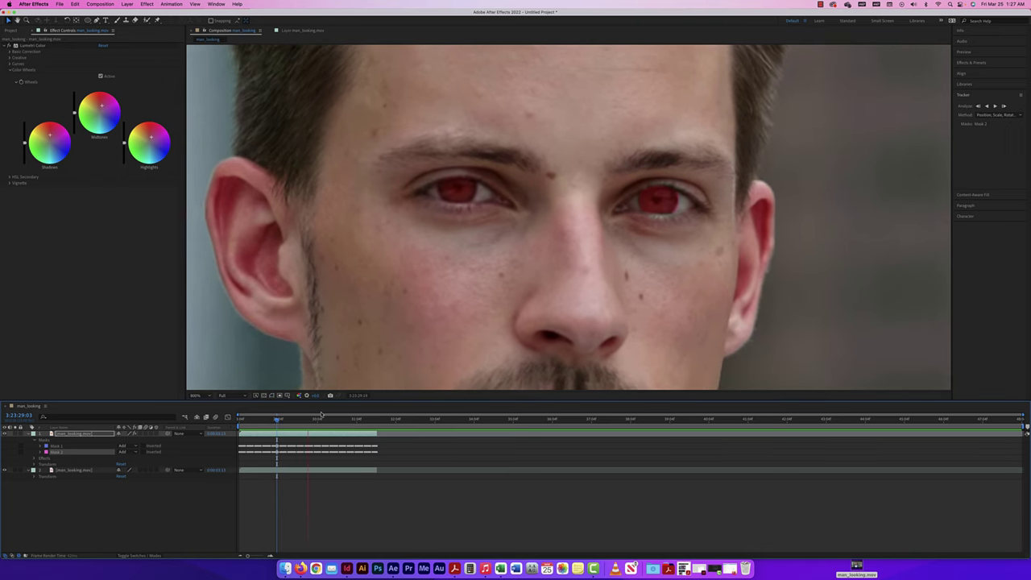
Stop the playback and set the Mask Feather of Mask 2 to 18 pixels
key(space)
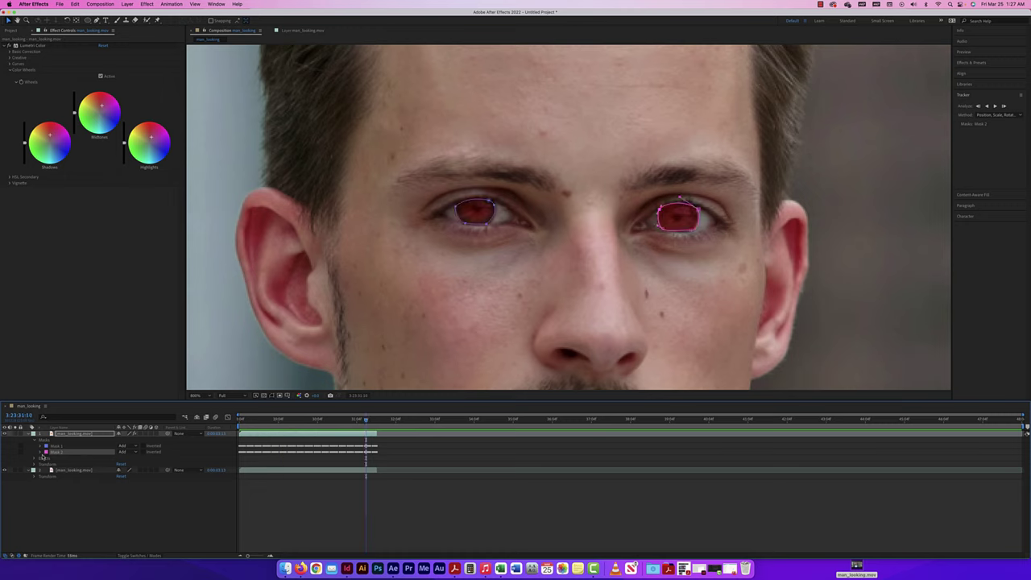
click(41, 452)
click(41, 445)
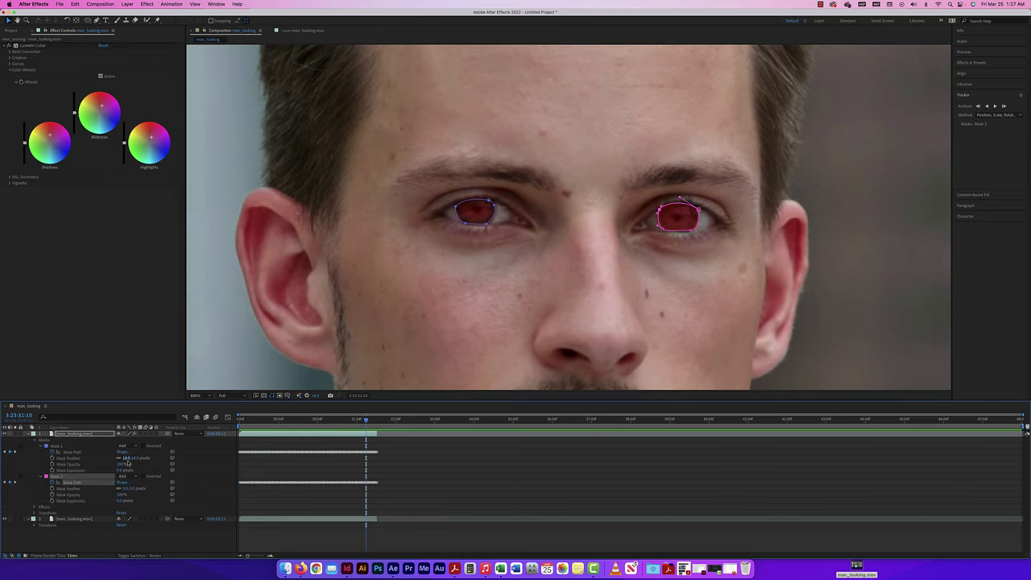
click(128, 488)
text(18)
key(Return)
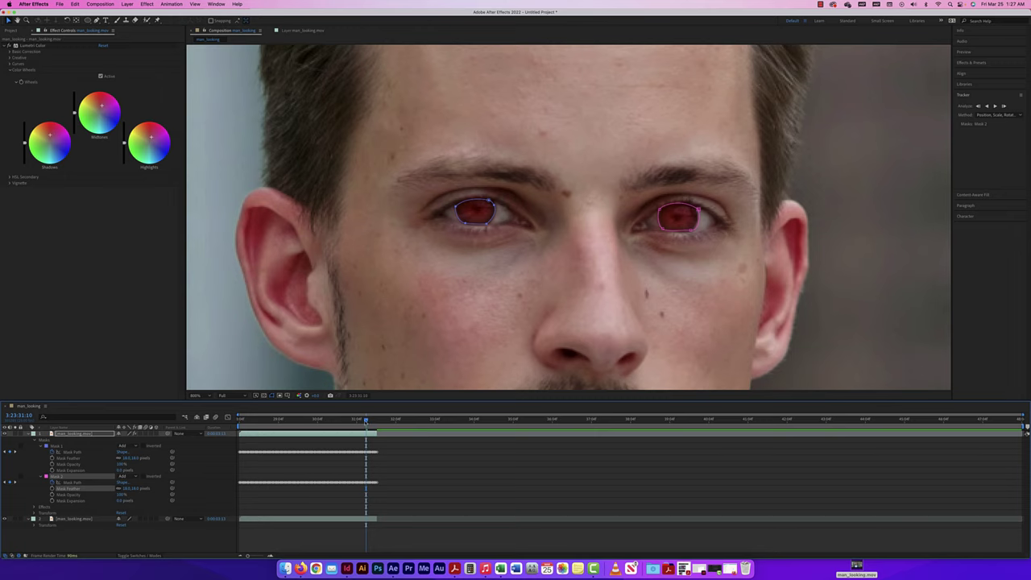
Scrub back to 3:23:29:22 and examine both feathered red eyes from a wider view
drag(366, 420, 297, 420)
key(super+minus)
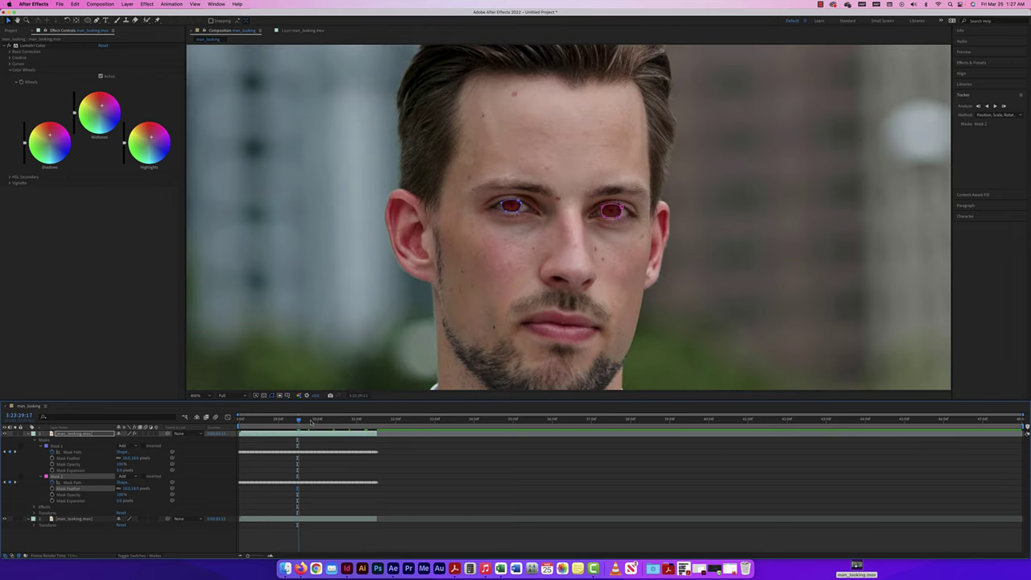
mouse_move(297, 420)
mouse_down()
mouse_move(326, 419)
mouse_move(307, 420)
mouse_up()
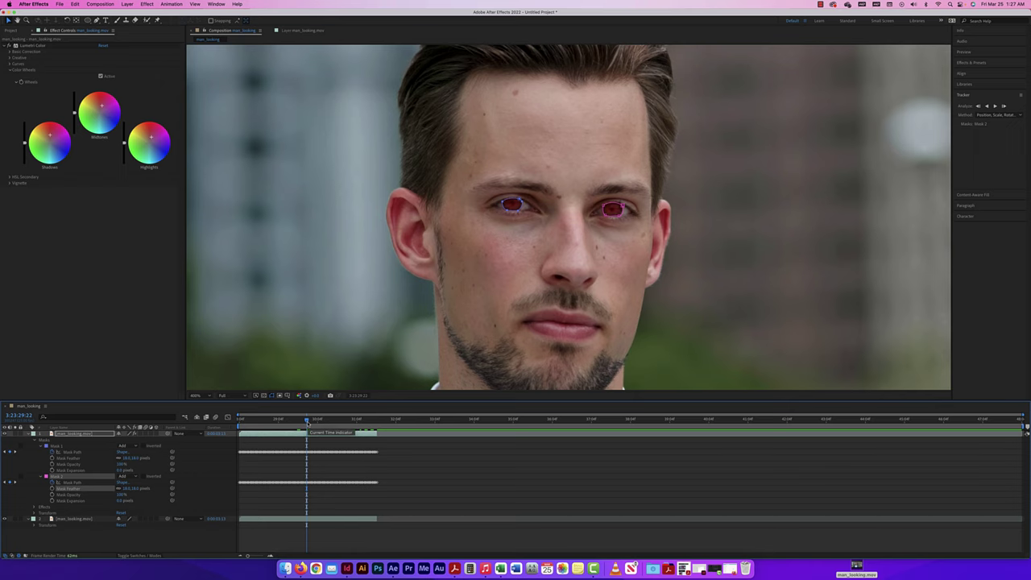
key(super+minus)
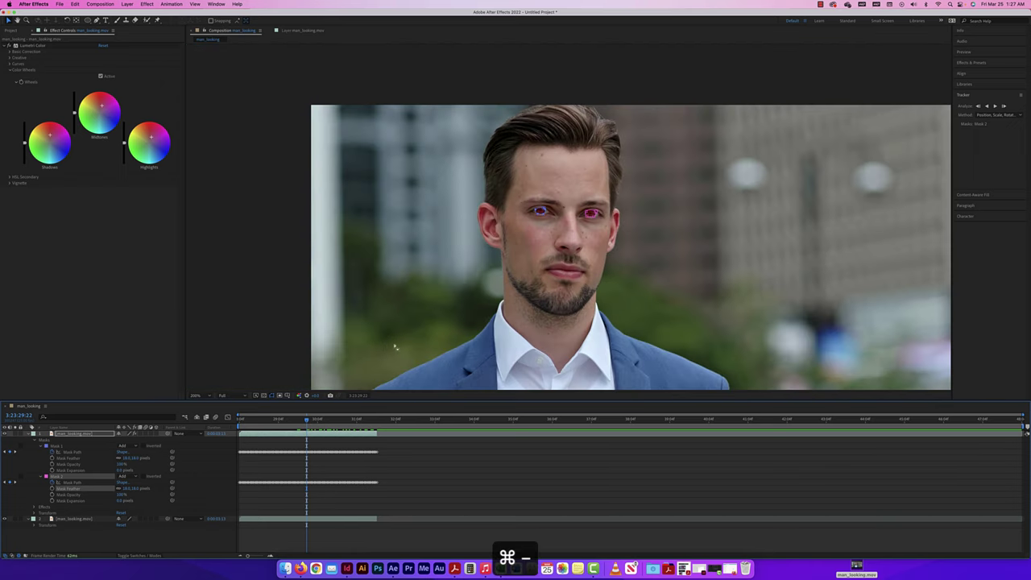
Hide the red-eye layer, duplicate the unmasked man_looking.mov layer and move the copy to the top of the stack
click(28, 434)
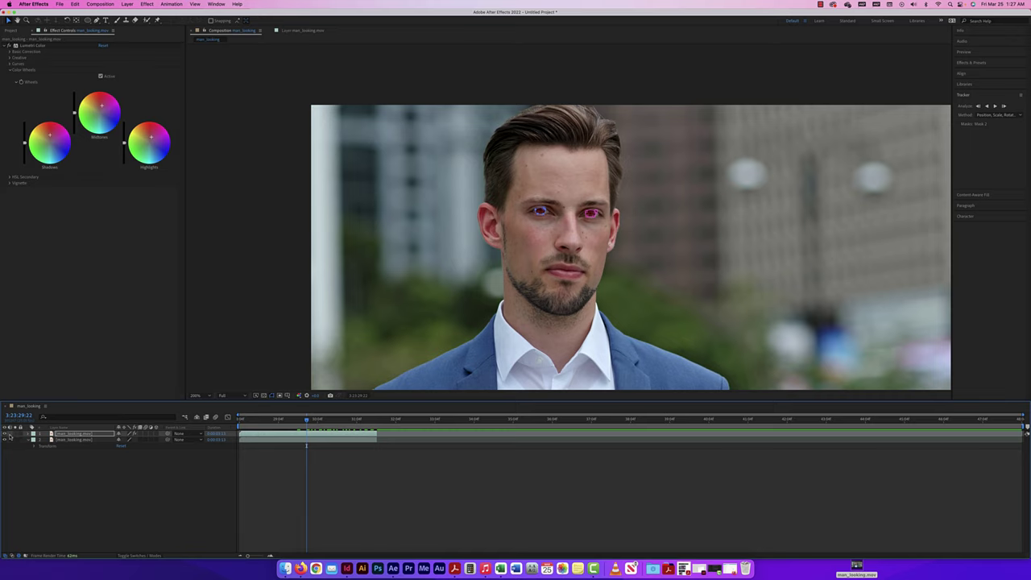
click(68, 440)
key(super+d)
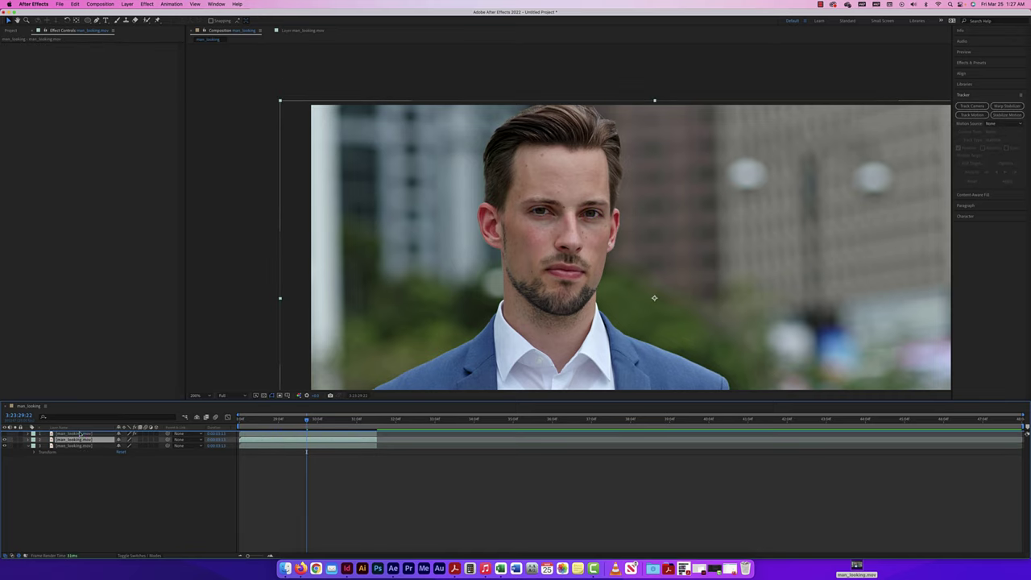
click(81, 434)
key(m)
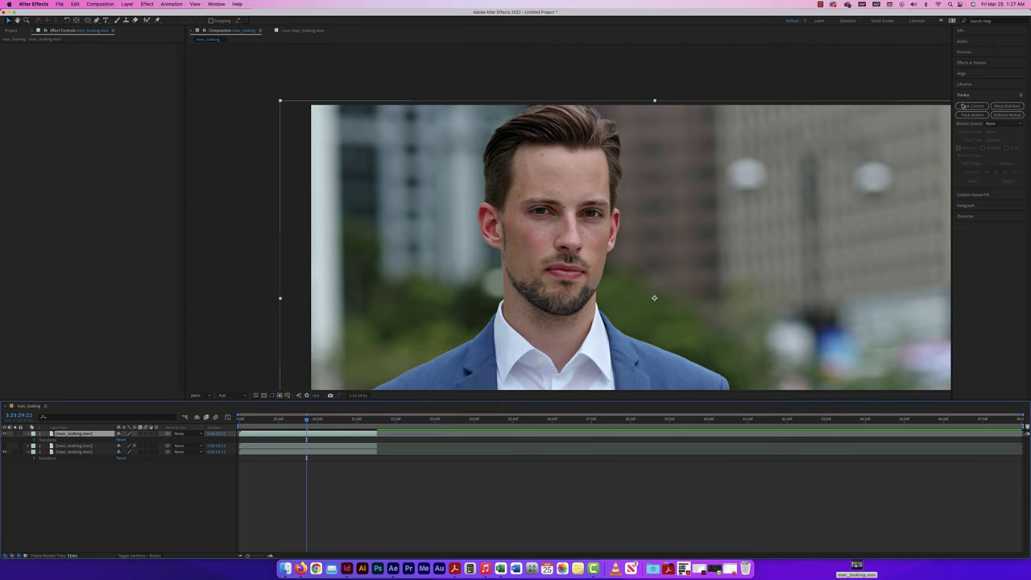
Draw a closed Pen tool mask around the man's face, from hairline to chin, on the top layer at 3:23:29:22
click(97, 19)
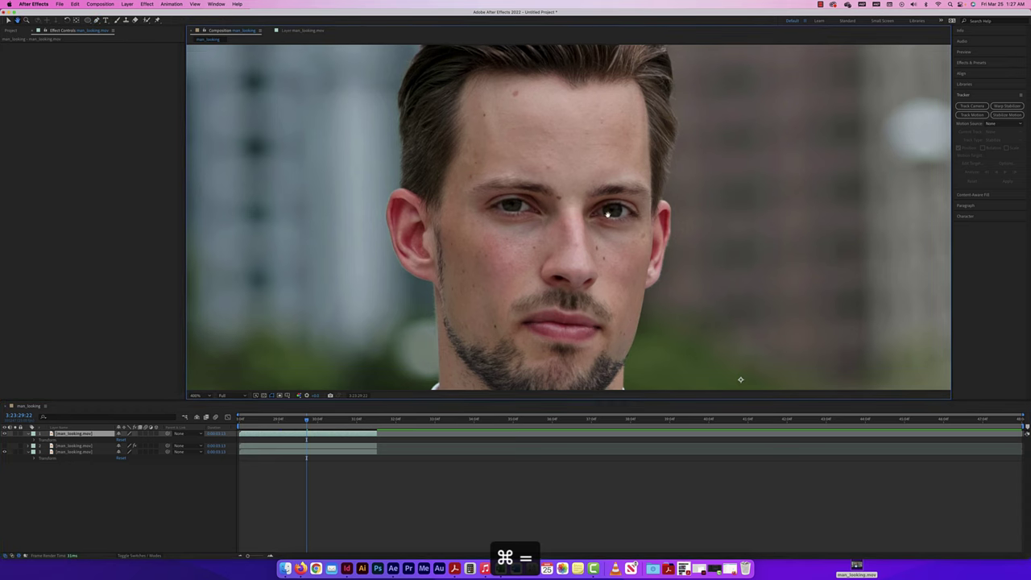
drag(571, 400, 567, 491)
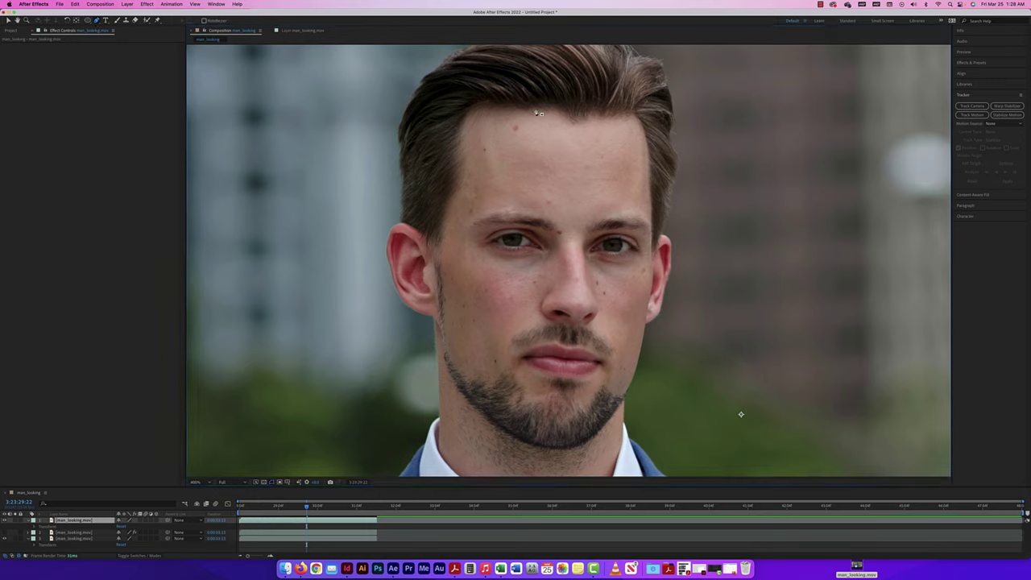
mouse_move(539, 114)
mouse_down()
mouse_move(501, 103)
mouse_move(467, 117)
mouse_move(462, 186)
mouse_move(443, 222)
mouse_move(448, 372)
mouse_move(586, 440)
mouse_move(624, 393)
mouse_move(650, 320)
mouse_move(648, 135)
mouse_move(518, 117)
mouse_up()
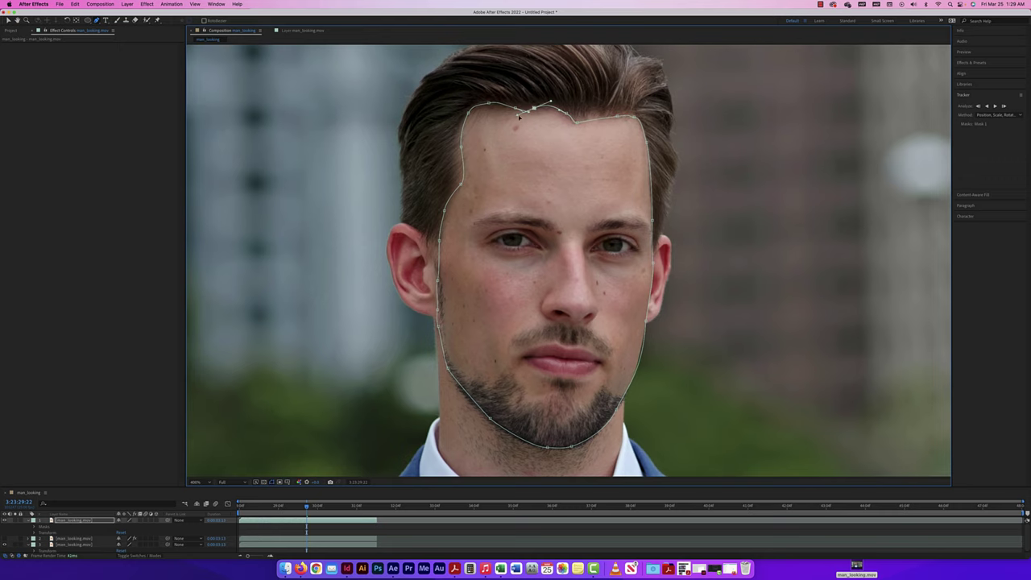
drag(518, 486, 518, 402)
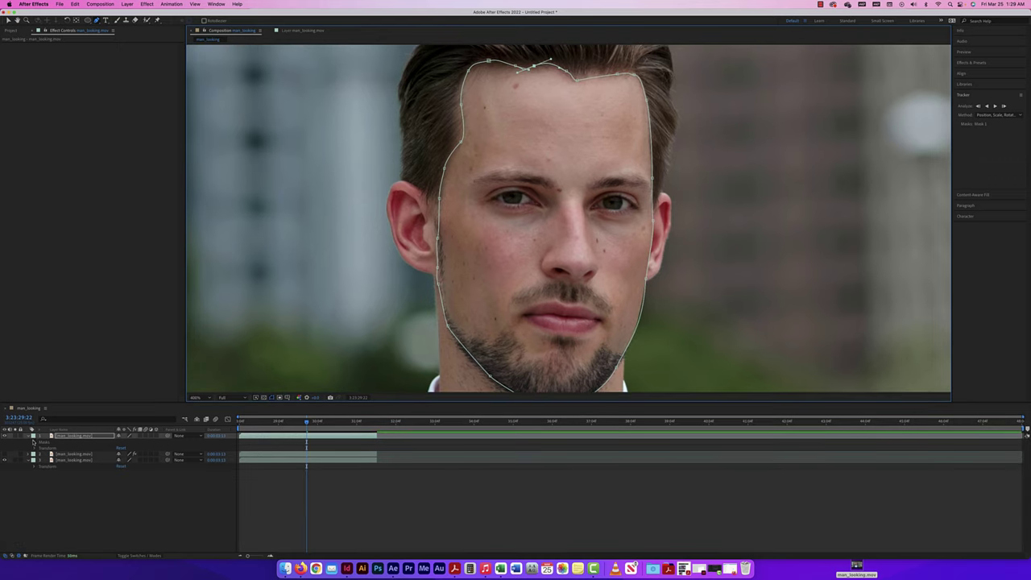
click(34, 443)
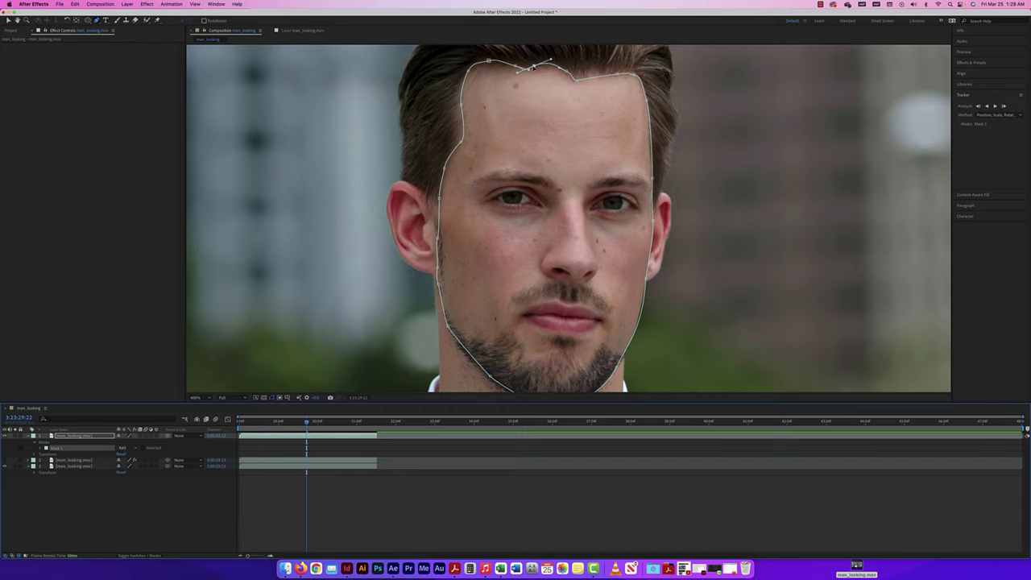
key(super+z)
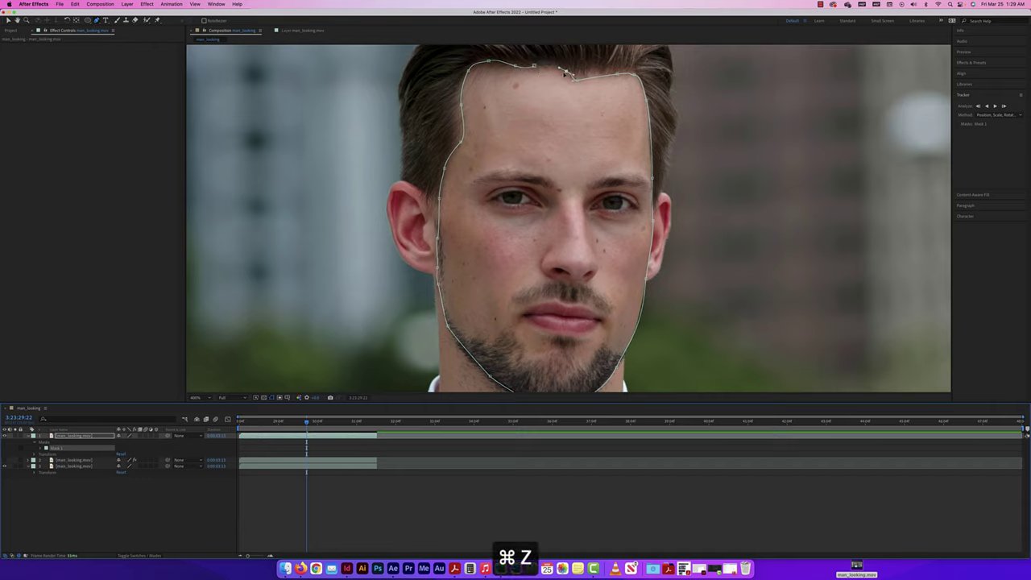
key(super+z)
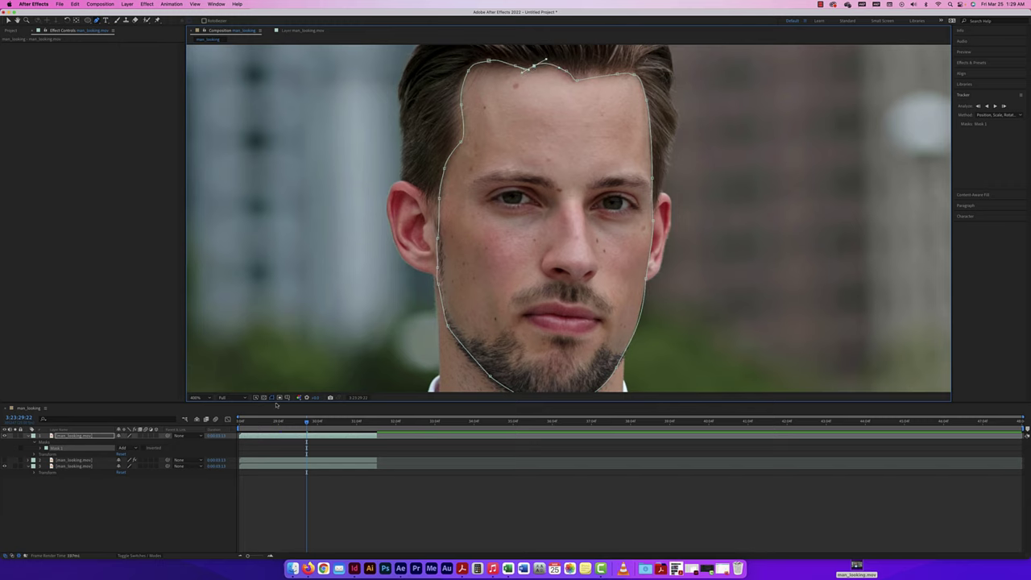
Compare the None and Add modes of the face mask with the bottom layer hidden, and show that layer again
click(127, 449)
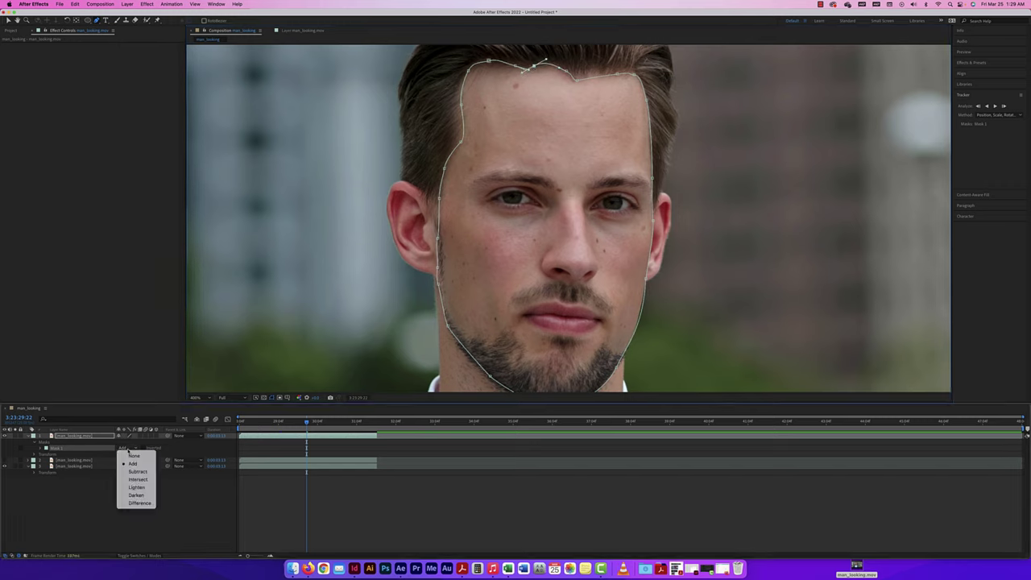
click(128, 453)
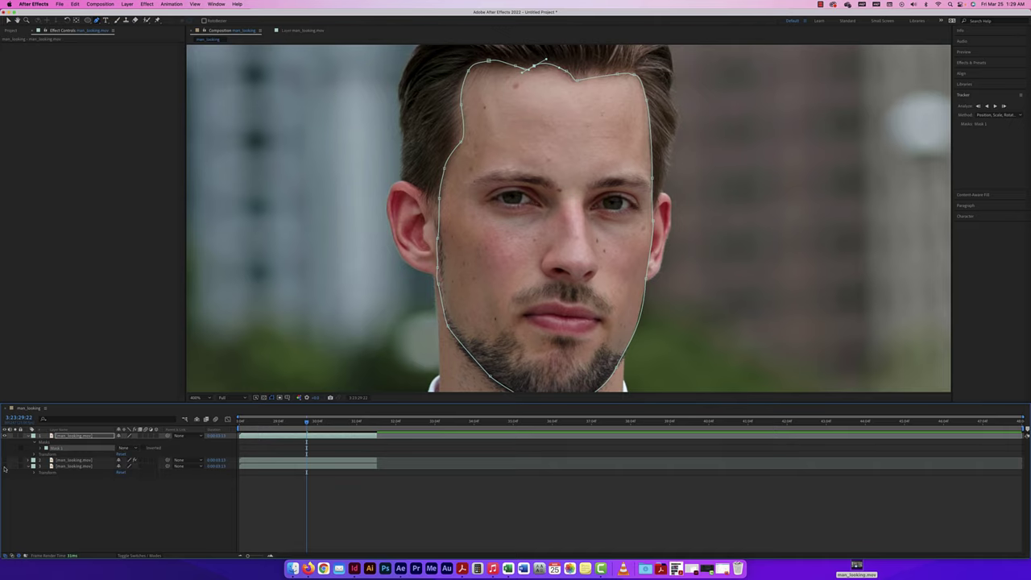
click(126, 448)
click(129, 460)
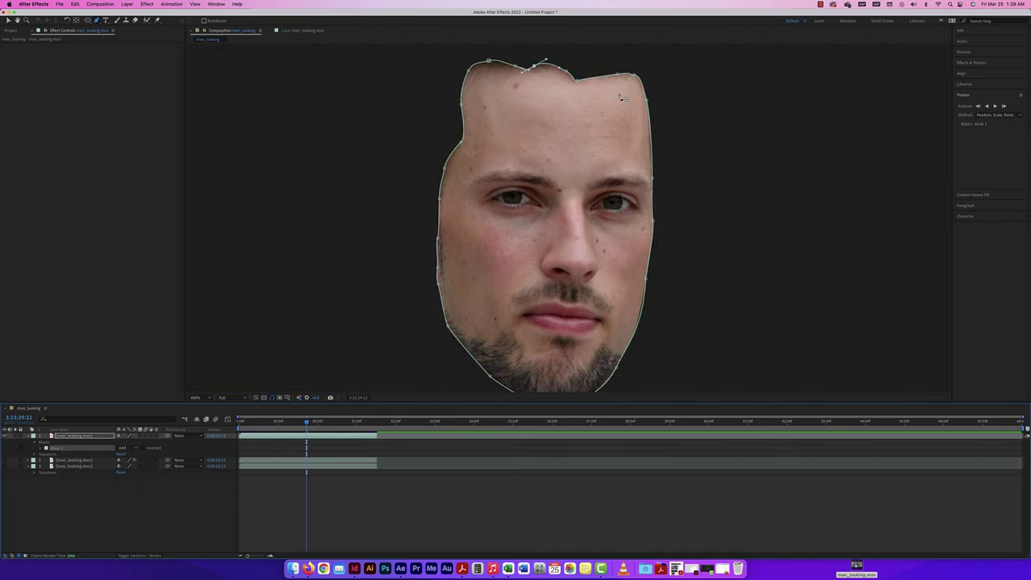
click(4, 465)
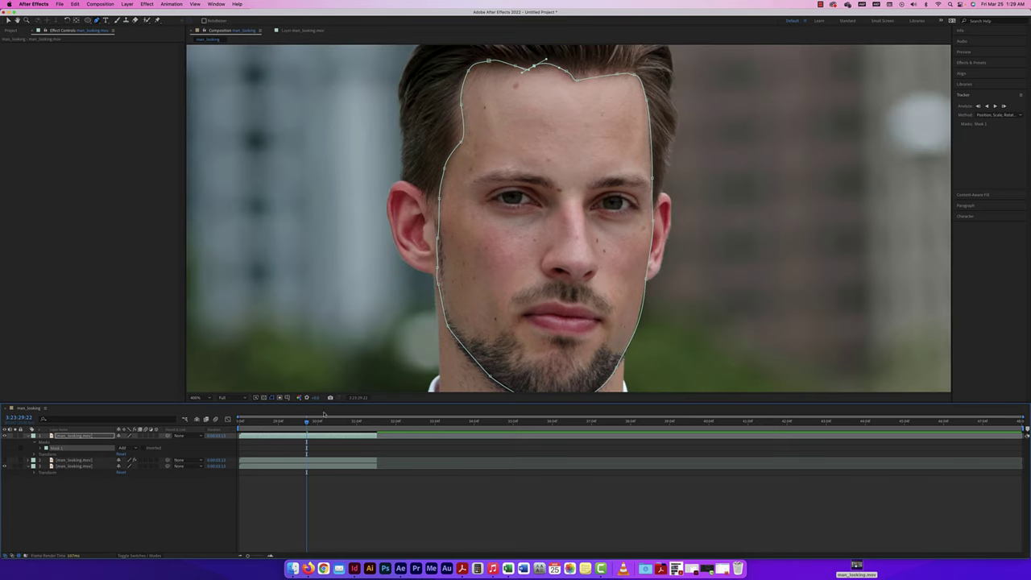
Compare the face mask with the head position at the clip's first frame, reveal its properties and return to 3:23:29:23
drag(309, 421, 239, 420)
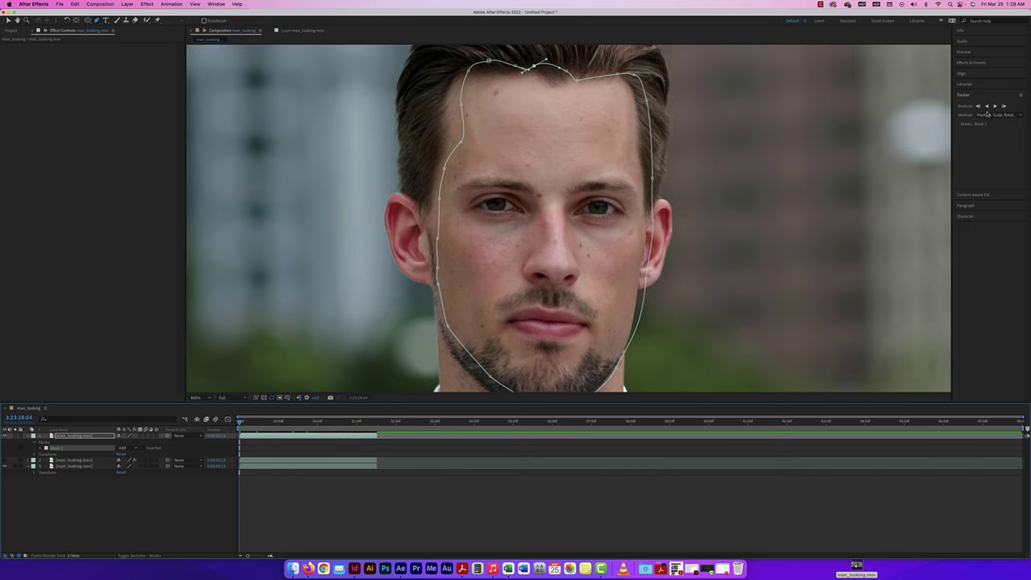
click(8, 21)
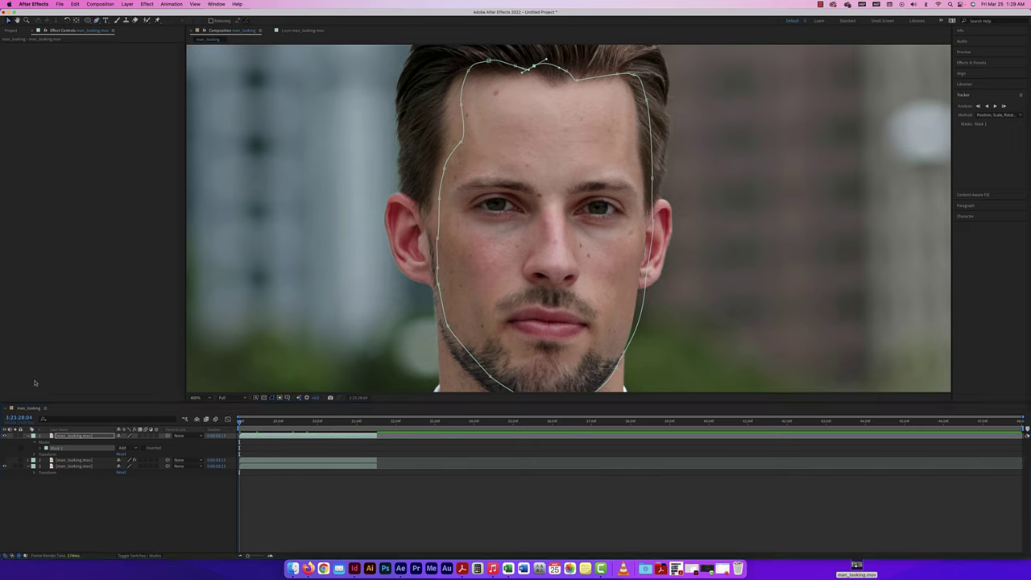
click(40, 449)
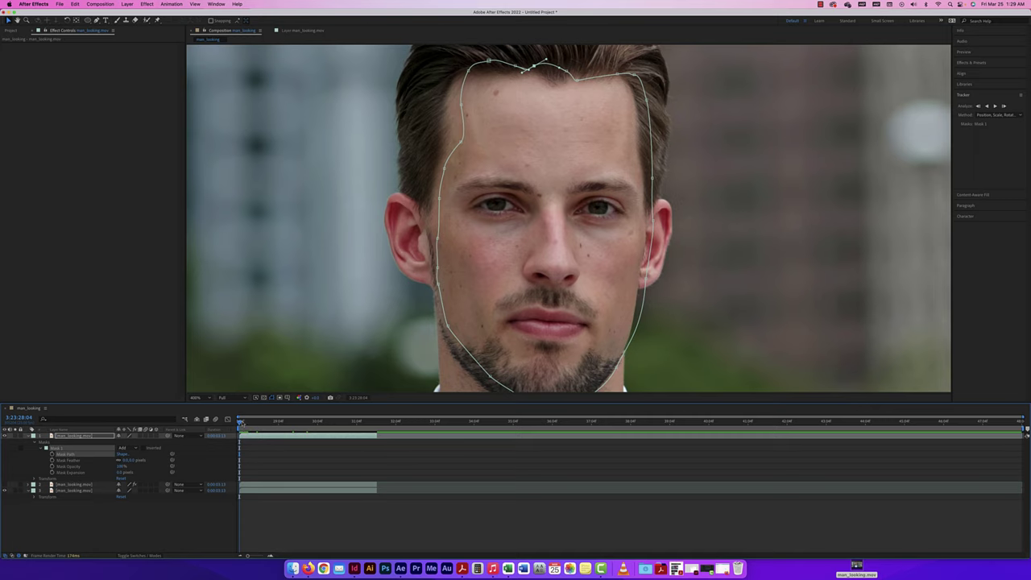
drag(240, 422, 308, 423)
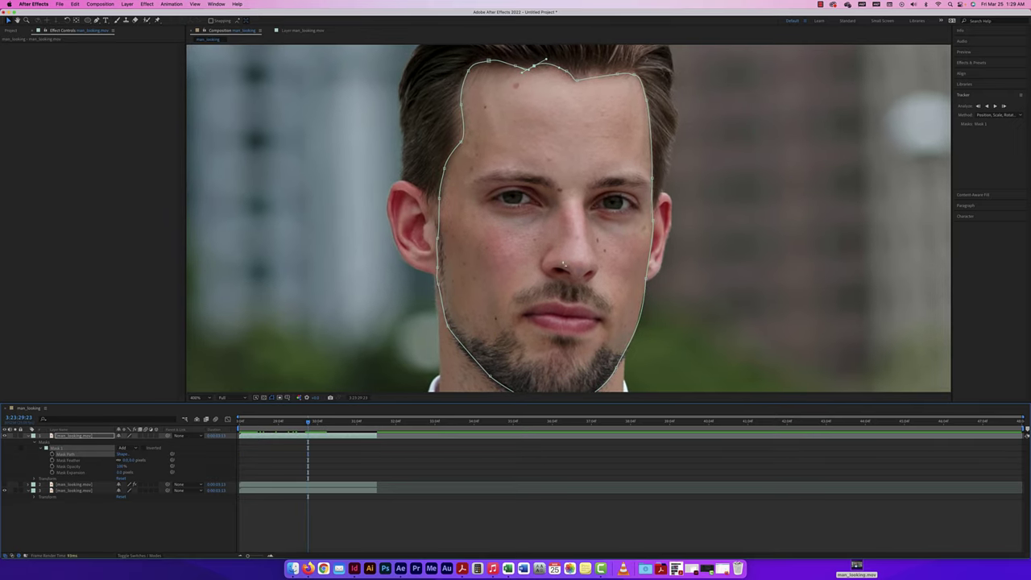
Set the tracking method to Face Tracking (Outline Only) and track the face mask forward to the clip's end
click(994, 117)
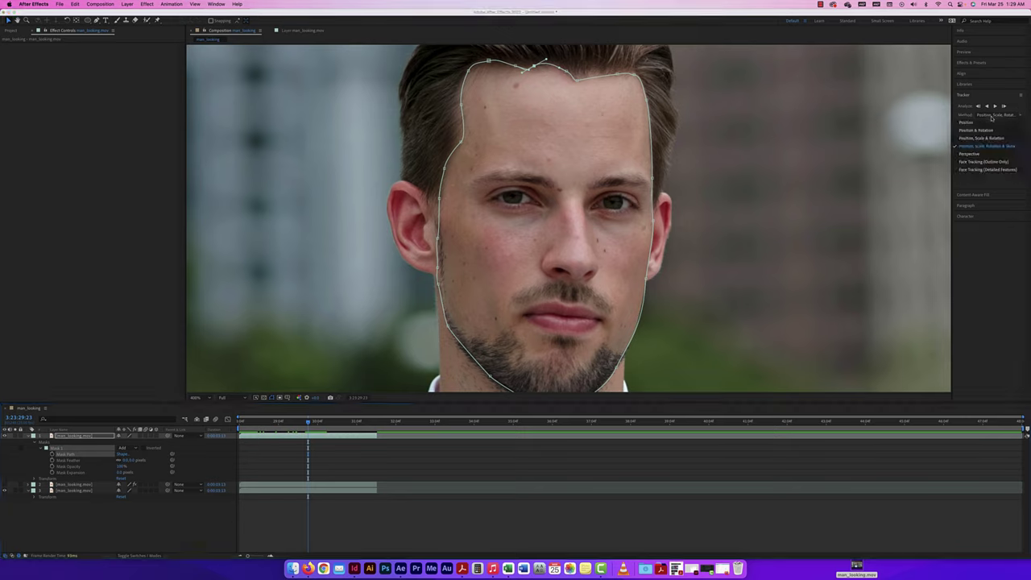
click(975, 164)
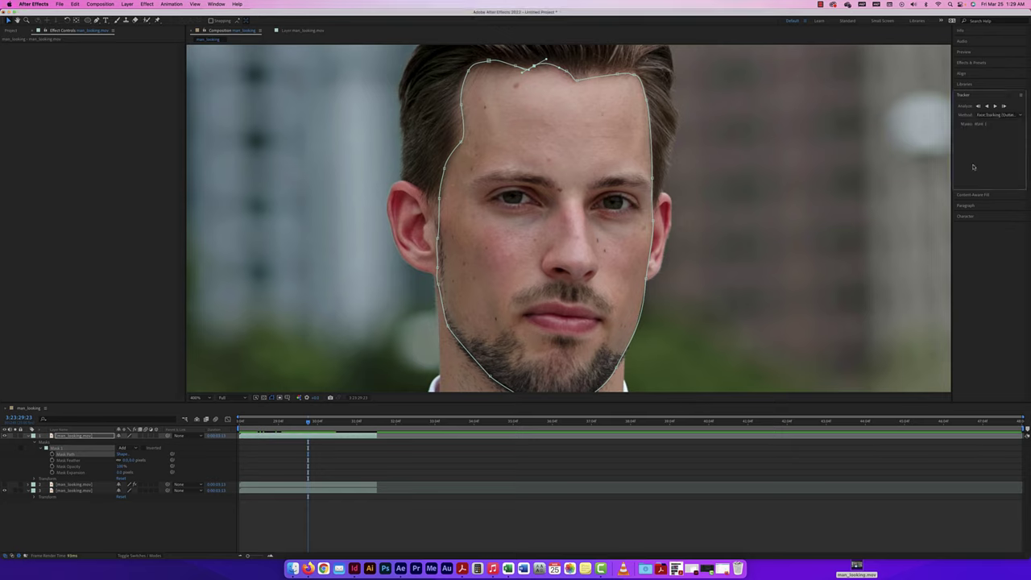
click(996, 106)
click(996, 106)
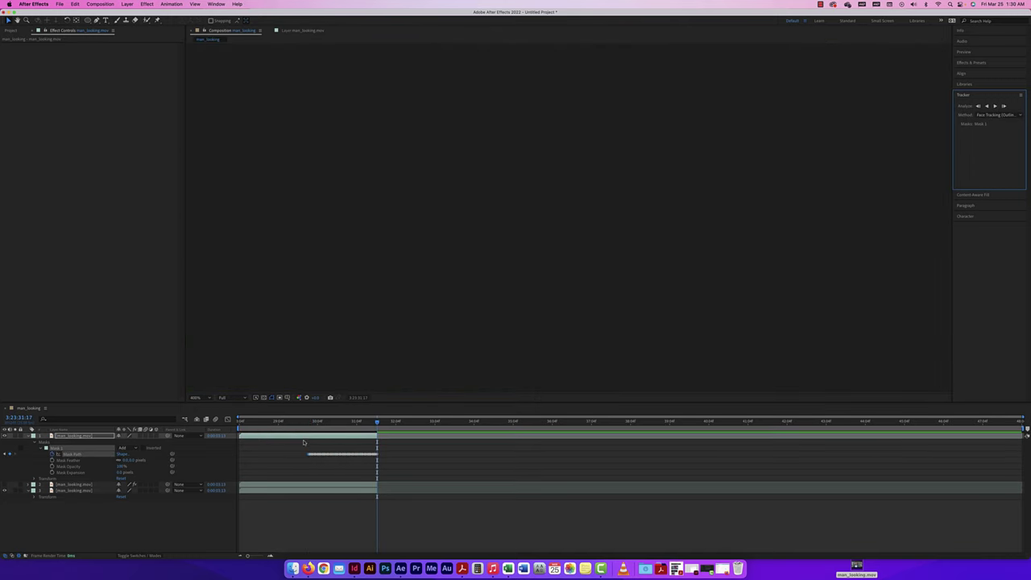
Step backward frame by frame from the clip's end to examine how the tracked outline follows the face
key(Page_Up)
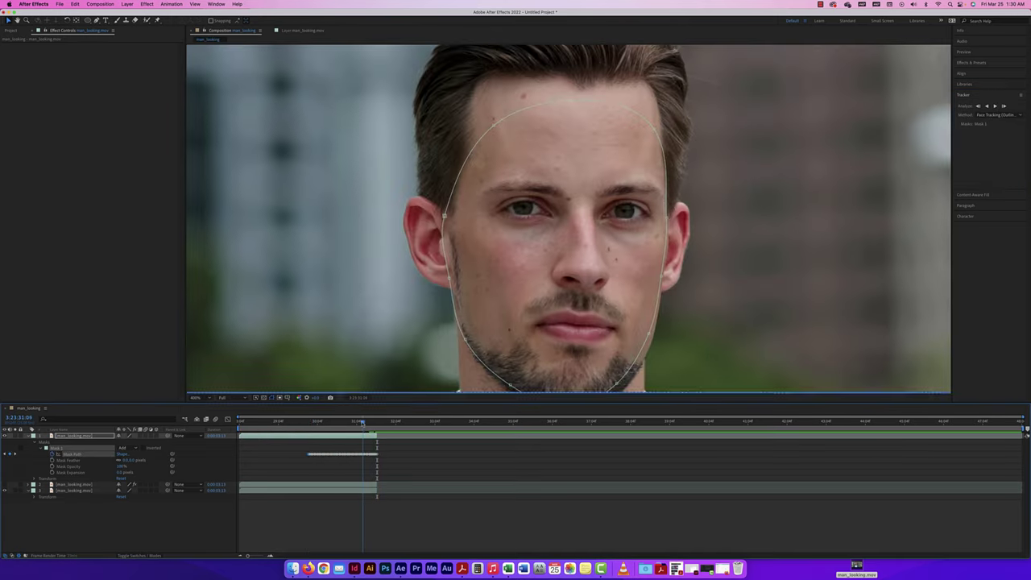
key(Page_Up)
key(Page_Up)
key(Page_Up)
key(Page_Up)
key(Page_Up)
key(Page_Up)
key(Page_Up)
key(Page_Up)
key(Page_Up)
key(Page_Up)
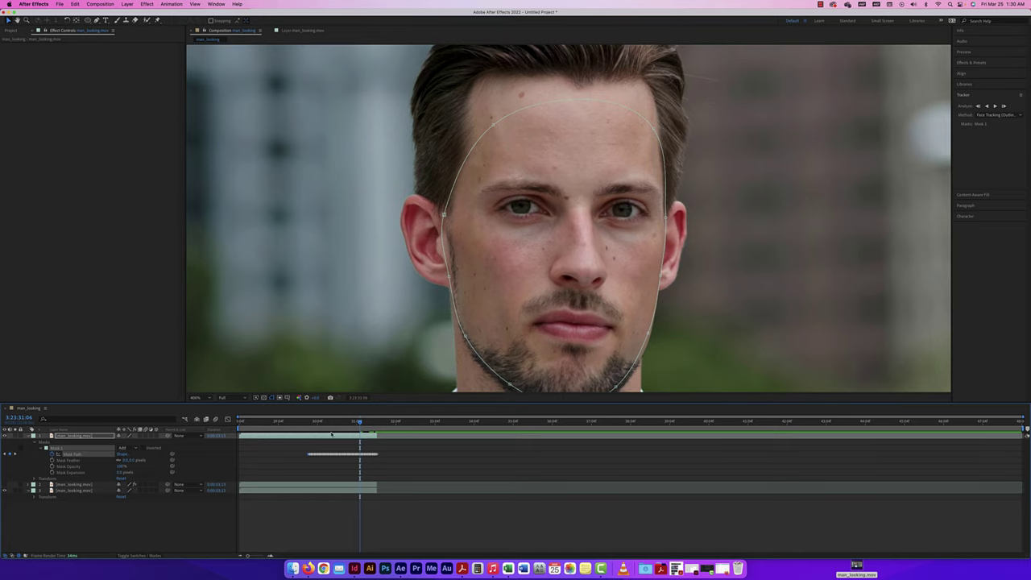
Track the face mask backward from 3:23:29:23 to the clip's first frame and scrub forward to 3:23:29:00
drag(359, 422, 307, 422)
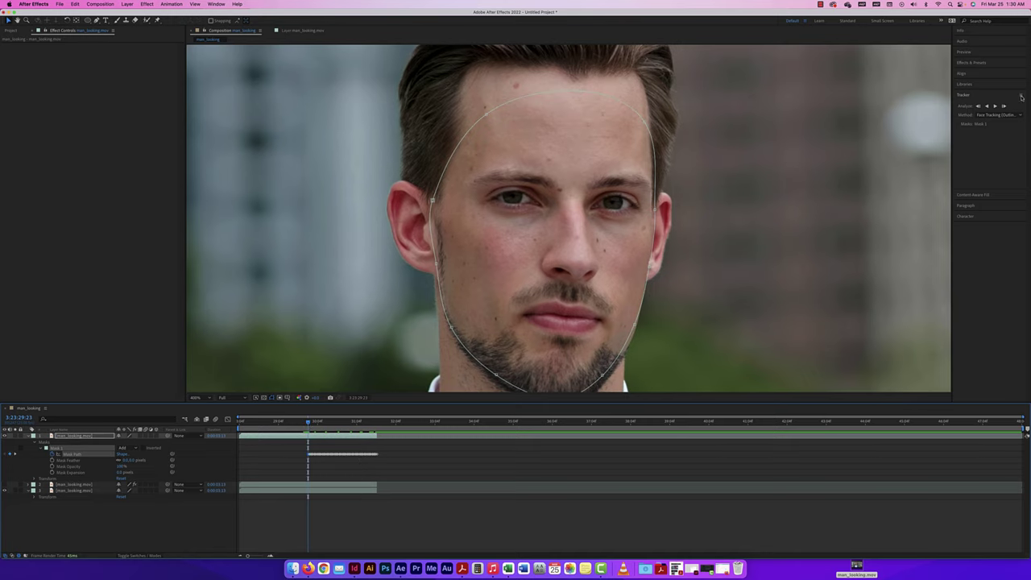
click(987, 106)
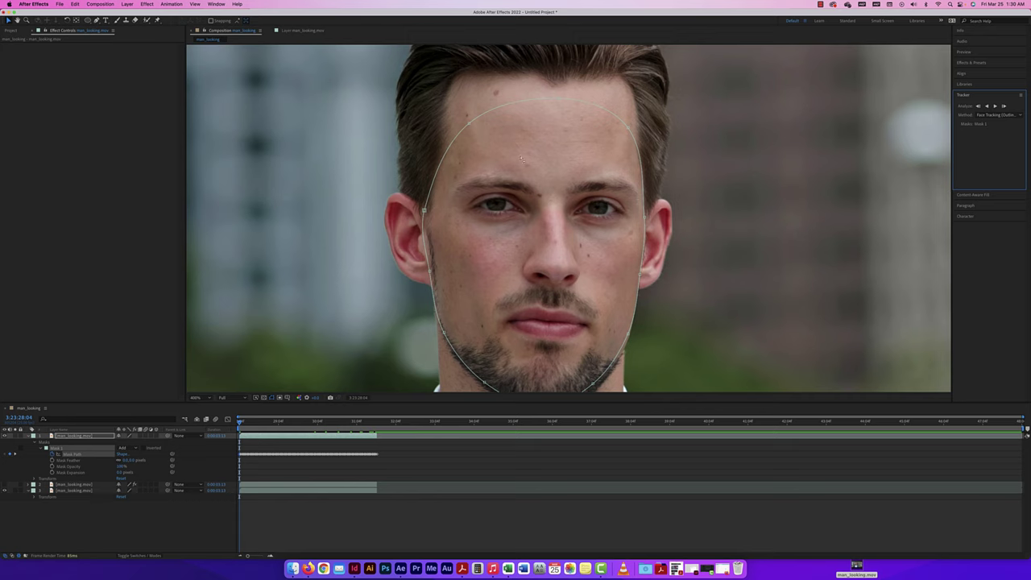
drag(239, 424, 273, 425)
Select the top man_looking.mov layer and keep its face mask mode set to Add
click(78, 437)
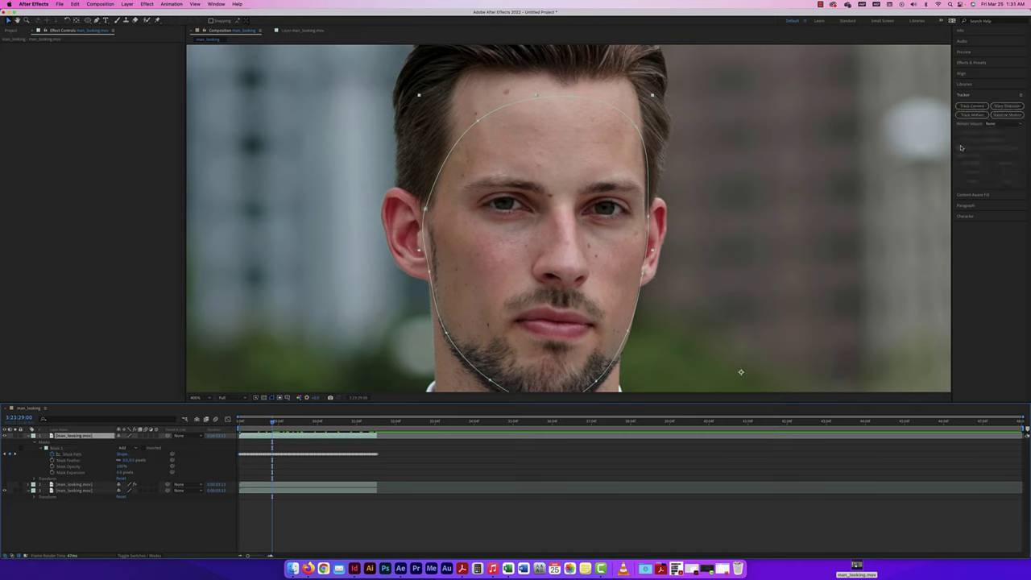
click(124, 447)
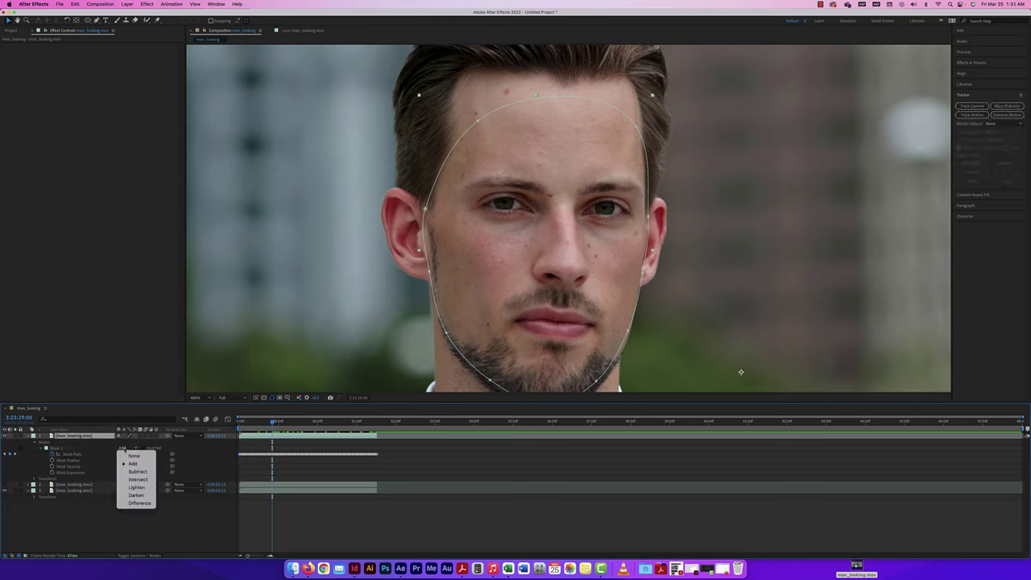
click(133, 463)
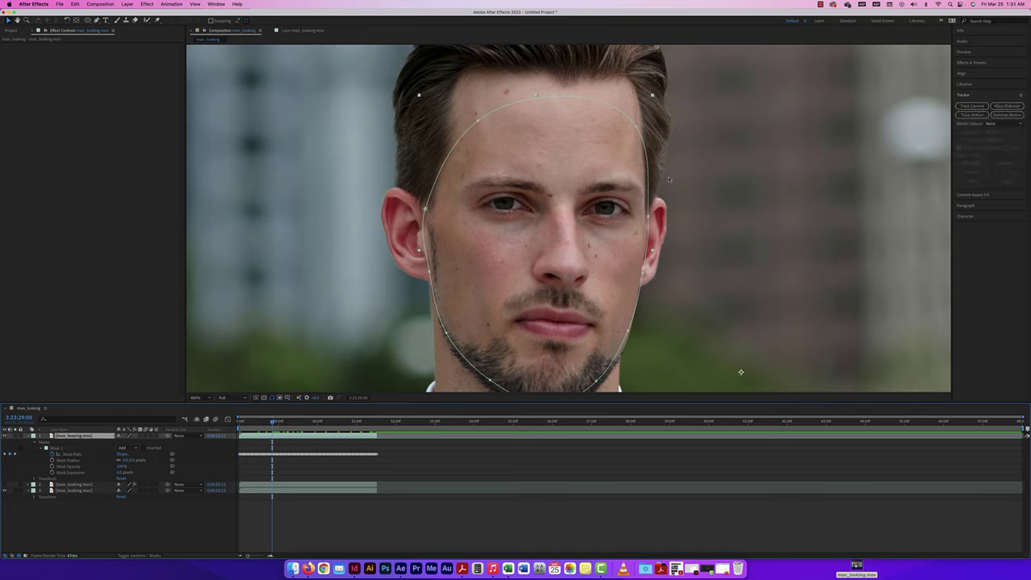
Apply Gaussian Blur to the top man_looking.mov layer, raise its blurriness until the facial features are obscured and preview the blur
click(974, 62)
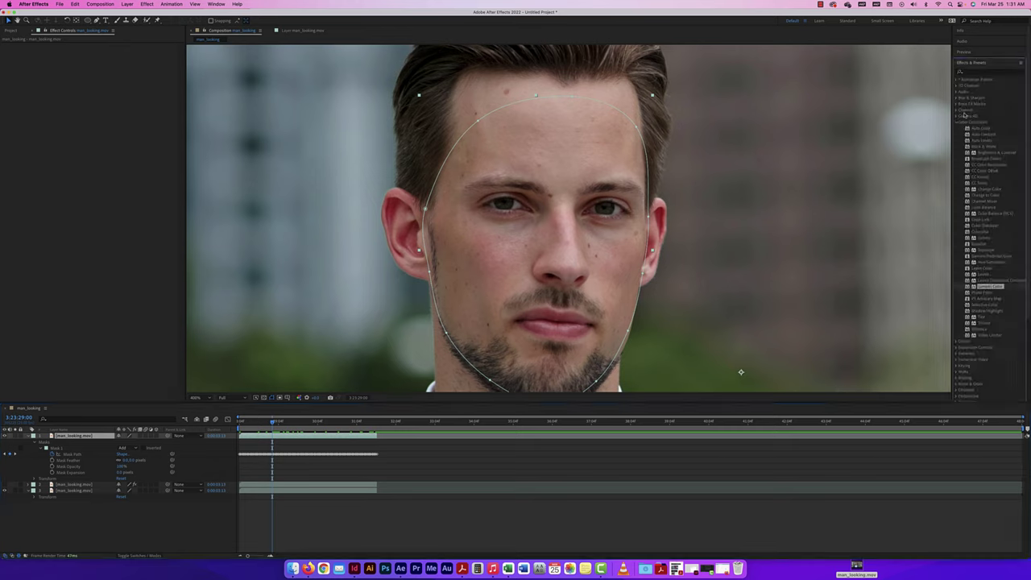
click(957, 122)
click(957, 98)
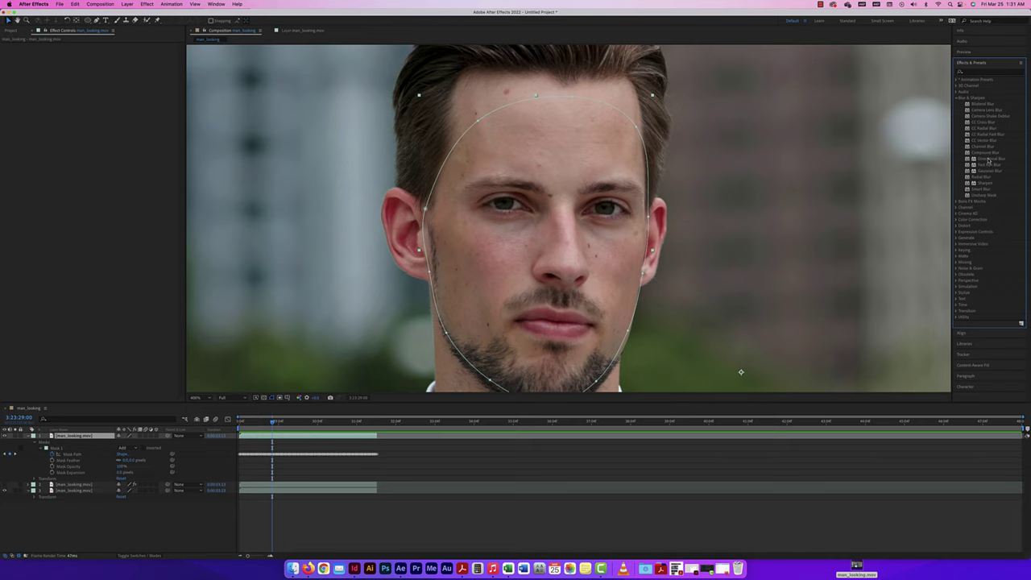
drag(988, 169, 89, 436)
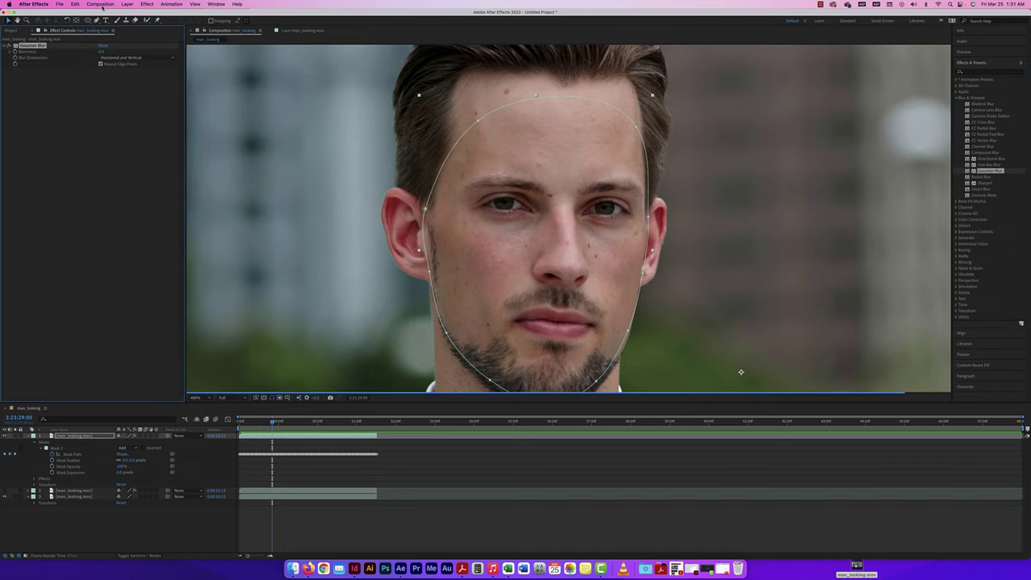
drag(101, 51, 153, 52)
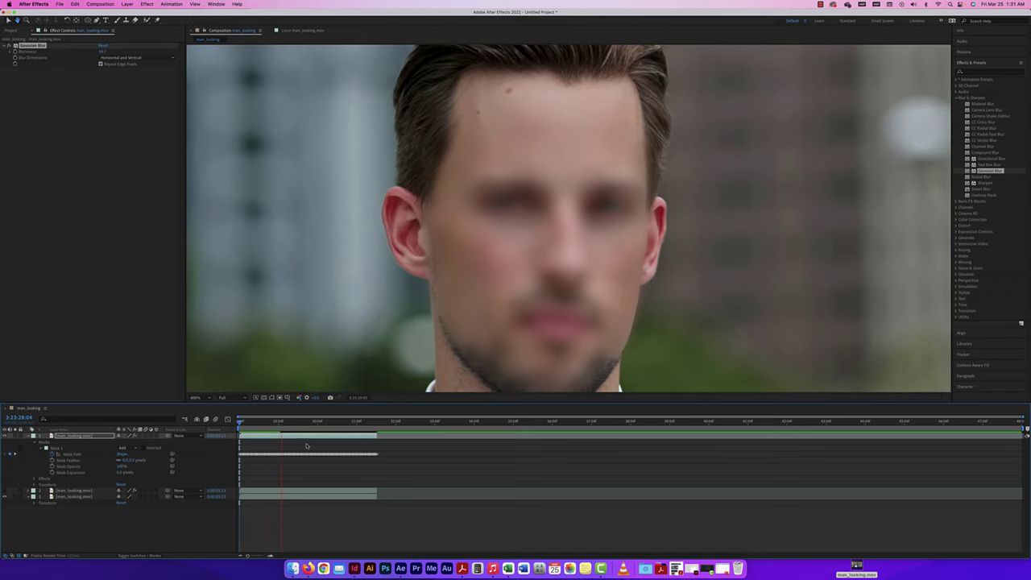
key(space)
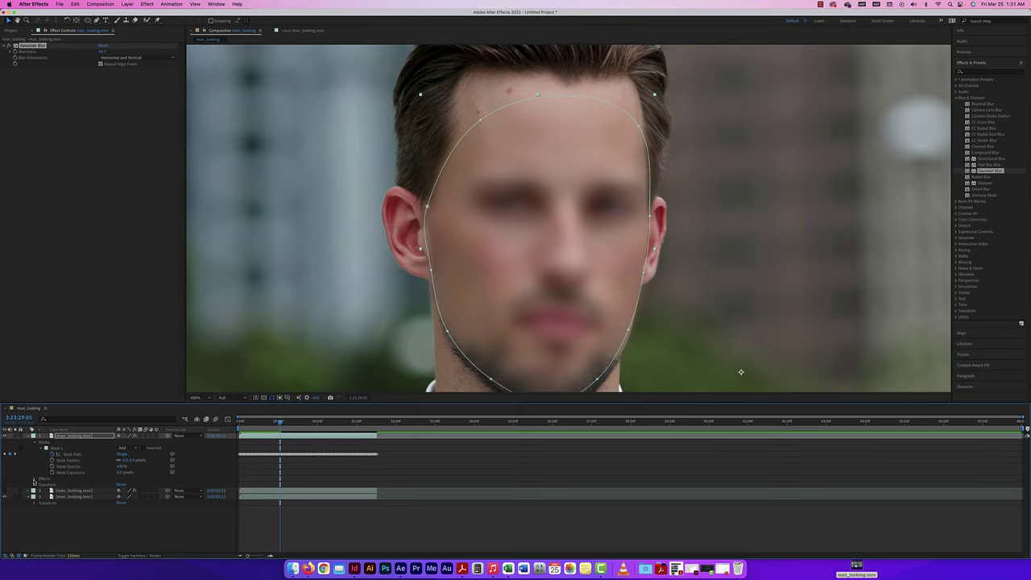
Disable the Gaussian Blur on the top man_looking.mov layer and apply the Liquify distortion effect to it
click(34, 479)
click(5, 485)
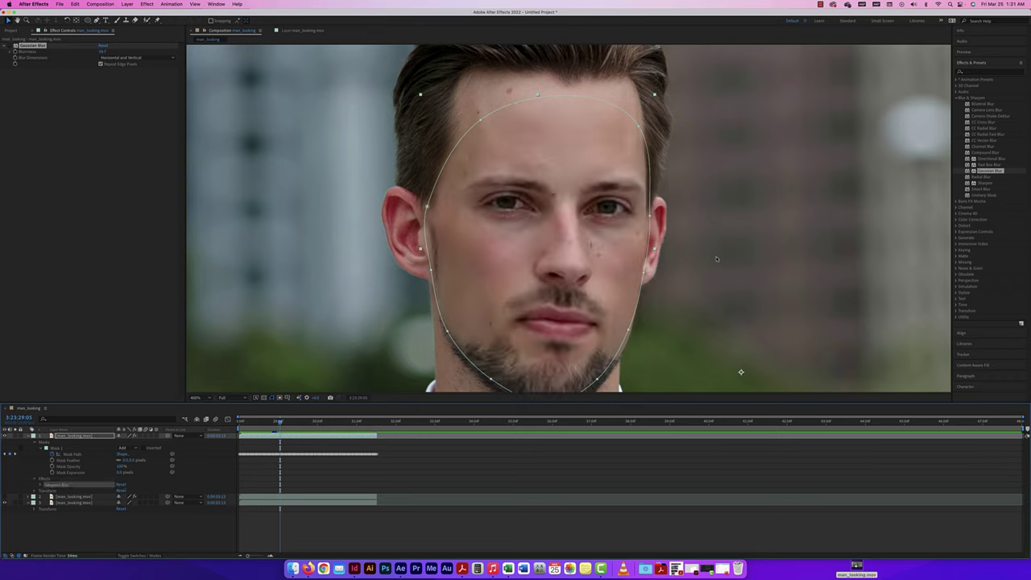
click(957, 97)
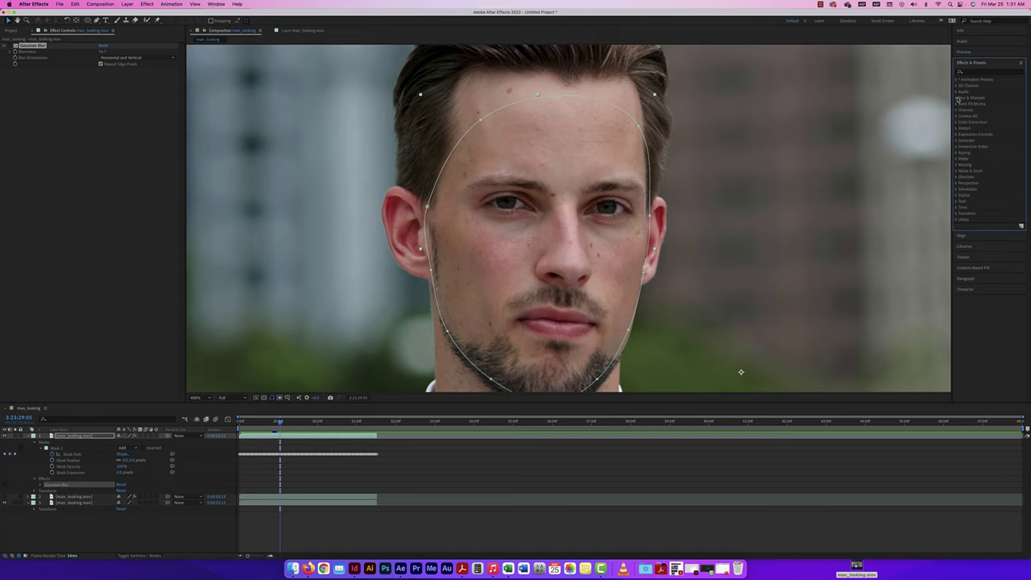
click(956, 128)
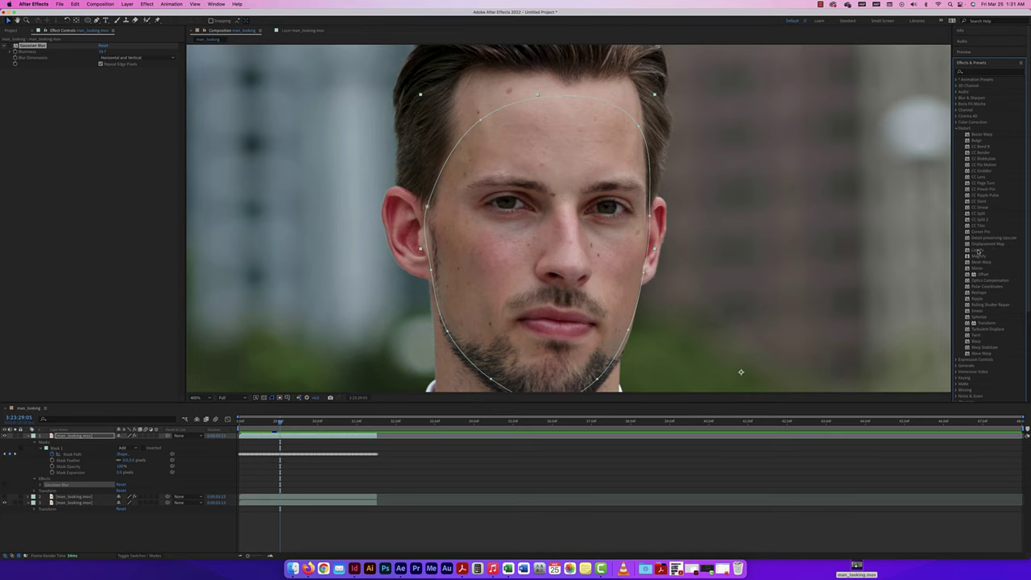
drag(977, 251, 166, 315)
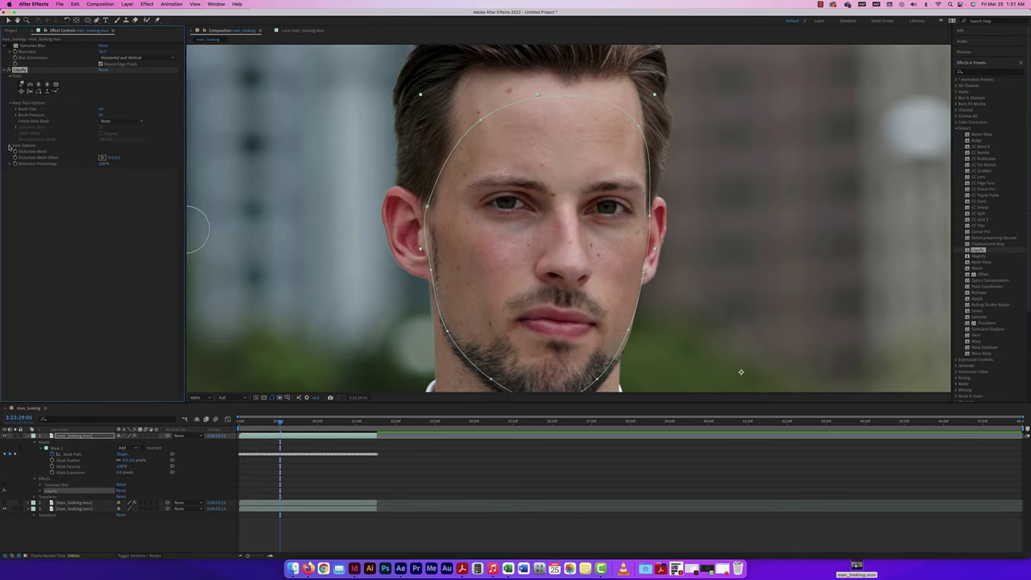
Warp the man's eyes and mouth with Liquify and preview the distortion from the clip's first frame through 3:23:31:16
click(10, 146)
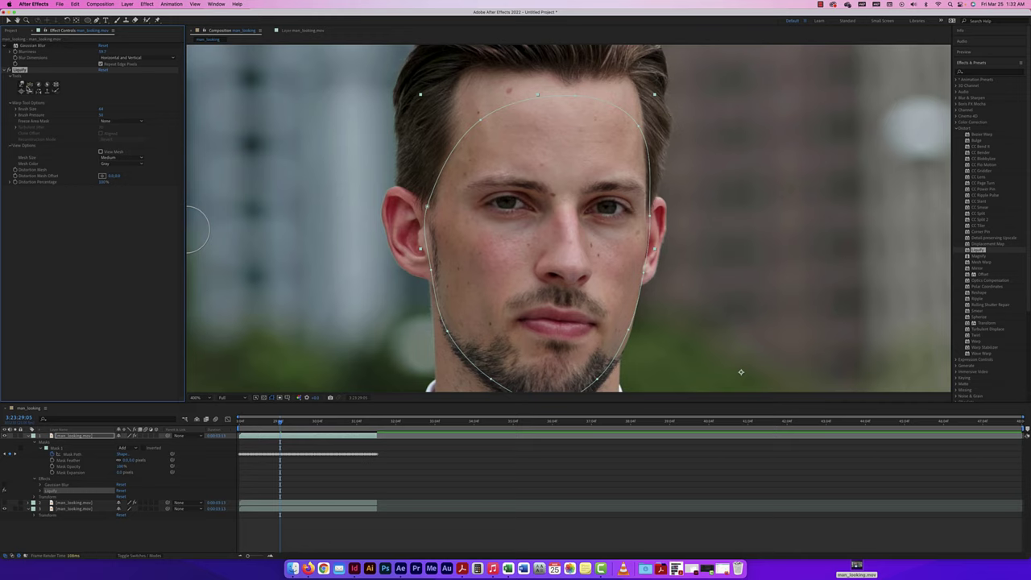
mouse_move(506, 212)
mouse_down()
mouse_move(534, 195)
mouse_move(581, 197)
mouse_move(633, 228)
mouse_move(643, 247)
mouse_move(626, 331)
mouse_move(593, 353)
mouse_move(484, 332)
mouse_move(445, 343)
mouse_move(438, 358)
mouse_move(511, 360)
mouse_move(547, 323)
mouse_move(555, 272)
mouse_move(532, 251)
mouse_move(488, 251)
mouse_up()
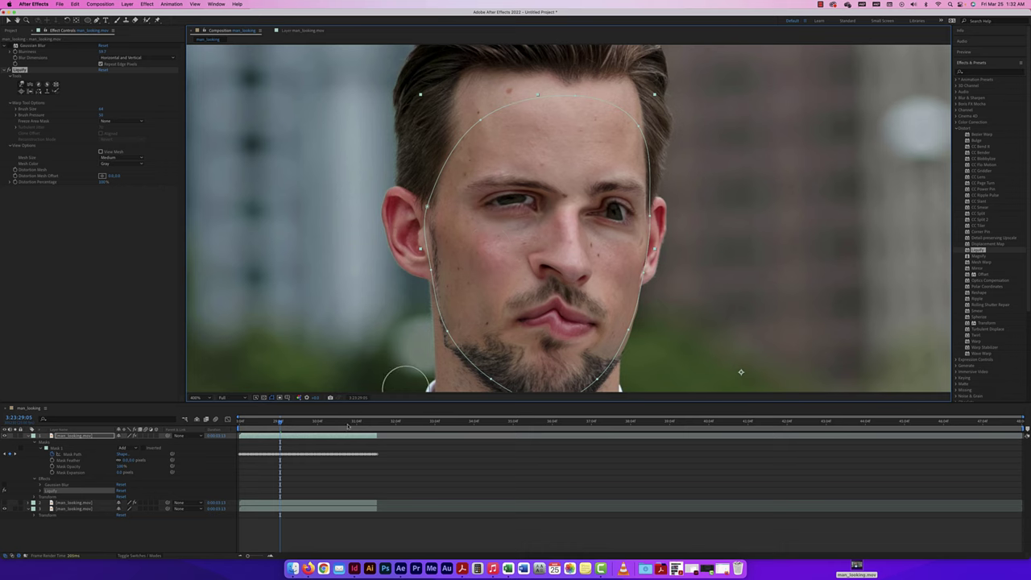
drag(279, 422, 230, 423)
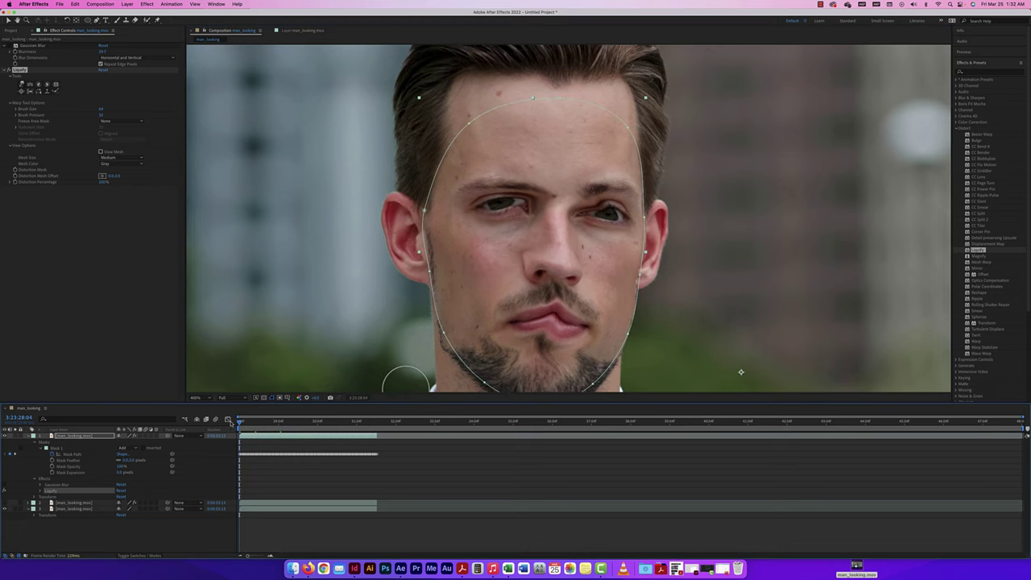
key(space)
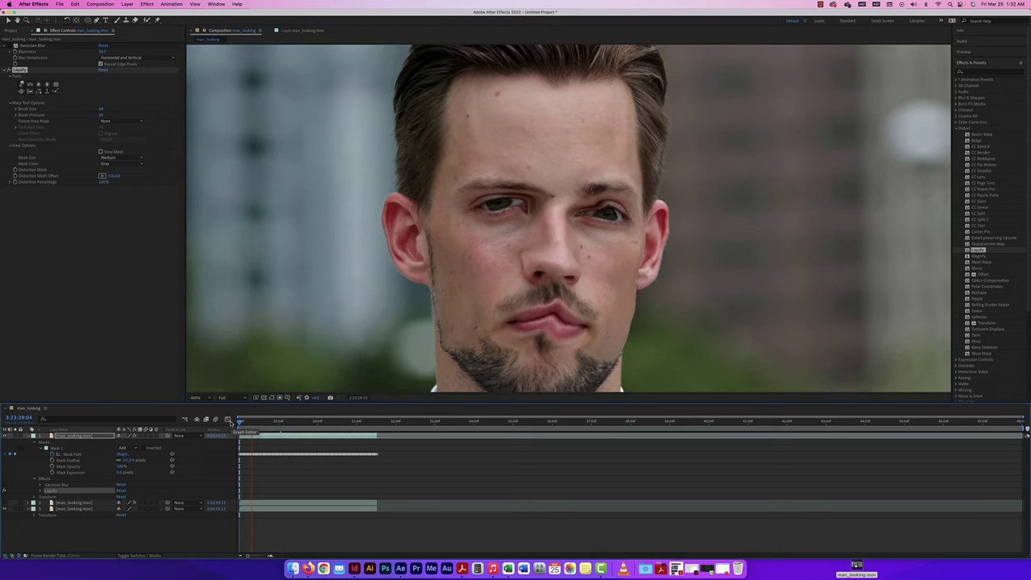
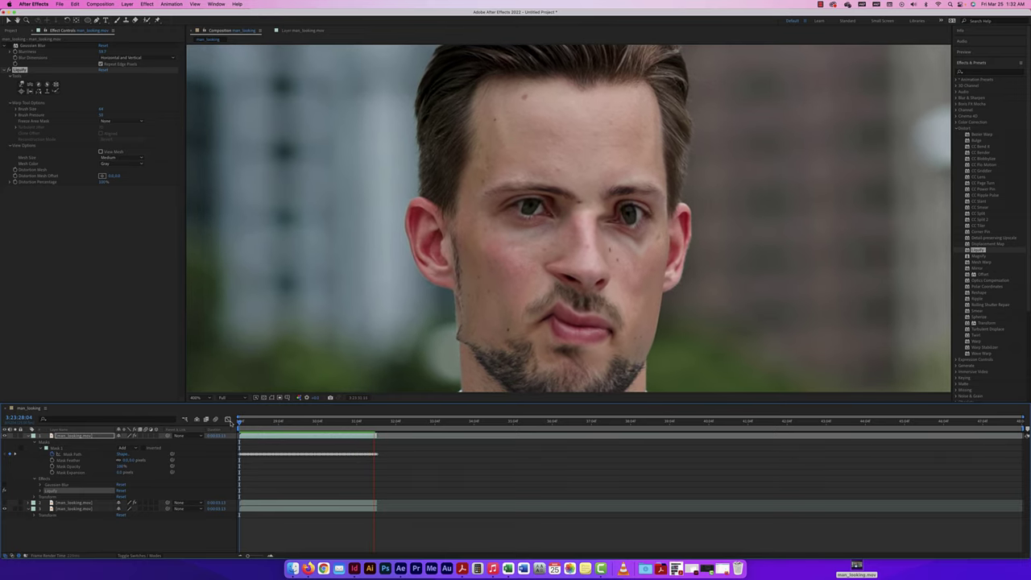
click(400, 421)
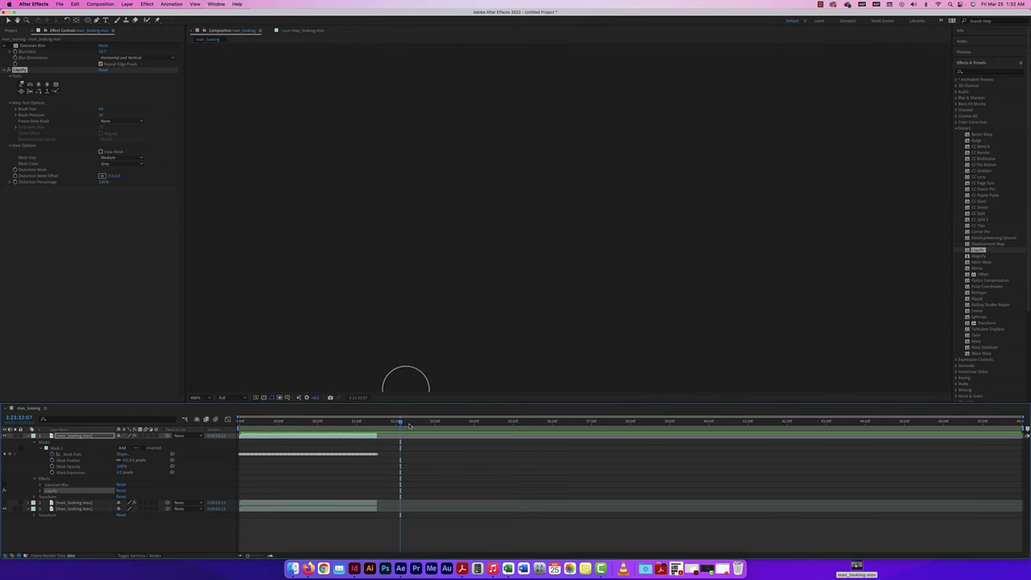
drag(400, 421, 376, 421)
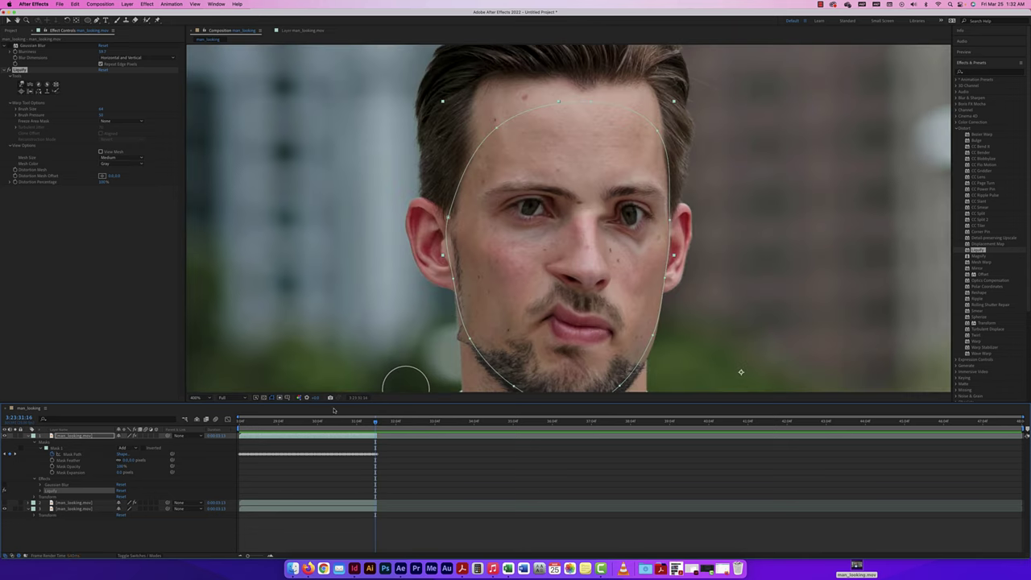
Switch back to the Selection tool and import the boy basketball clip from the desktop into the project
click(8, 20)
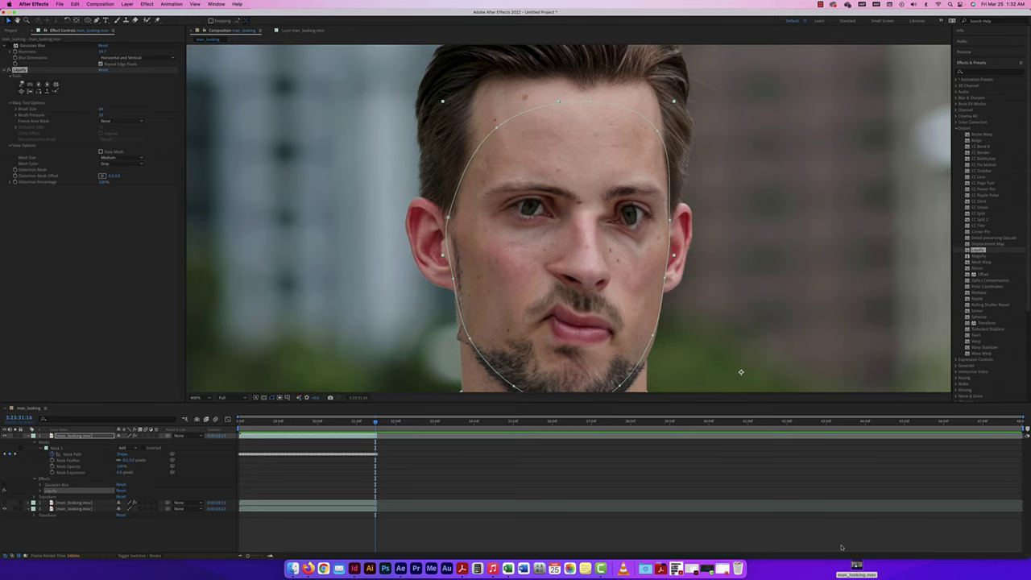
key(super+0)
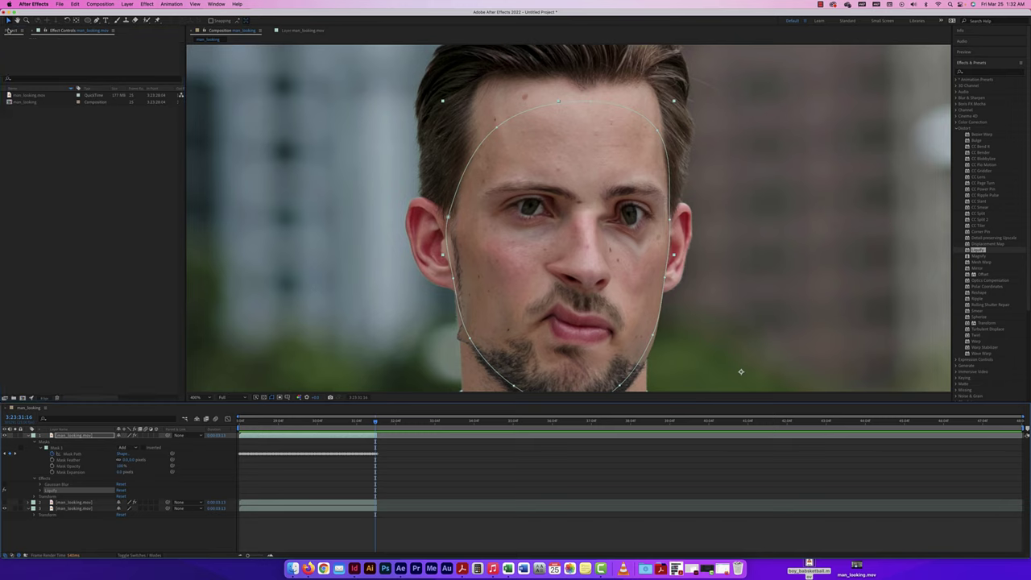
drag(782, 556, 25, 135)
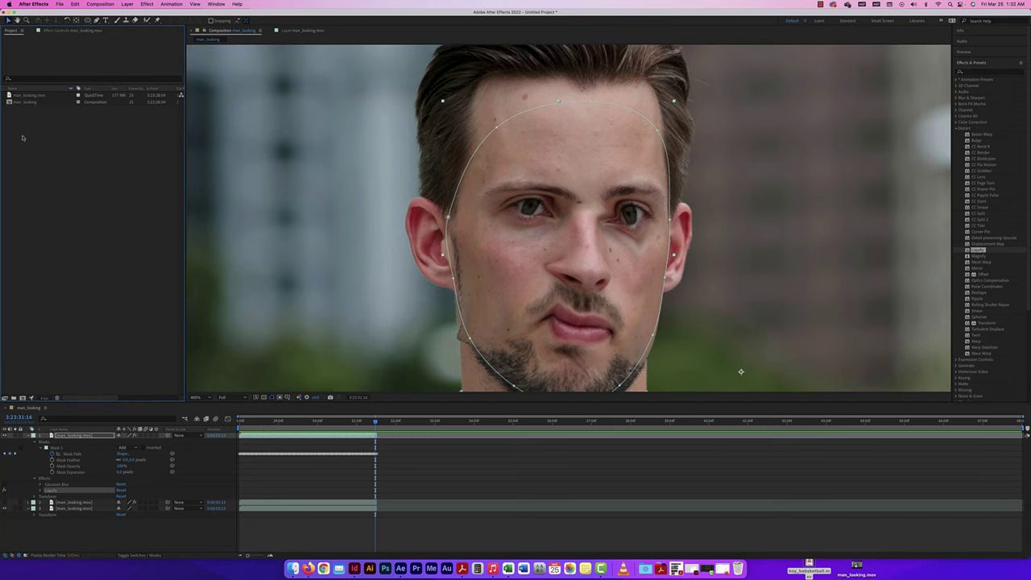
Hide all three man_looking.mov layers and collapse their properties in the timeline
click(4, 435)
click(4, 502)
click(4, 508)
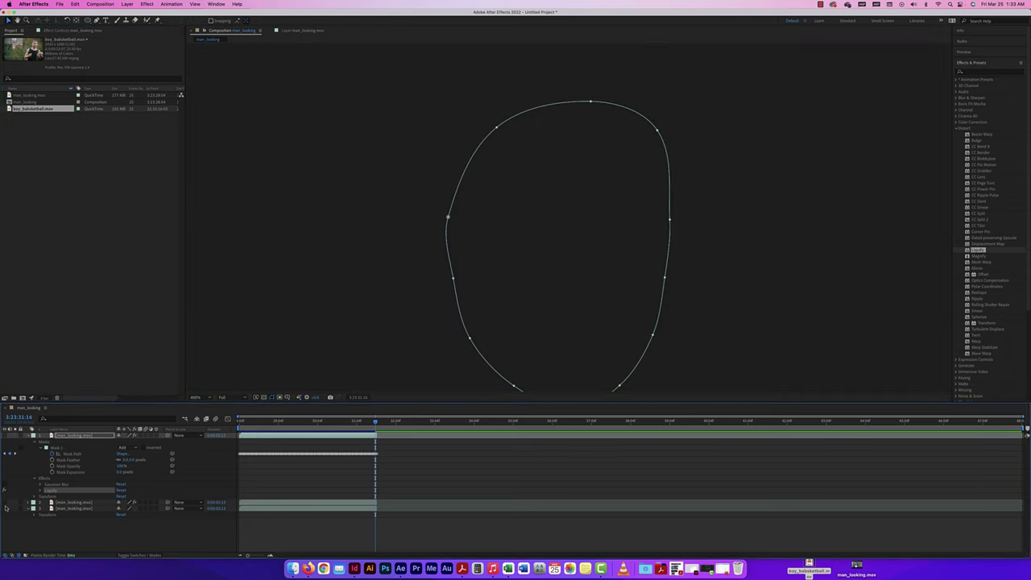
click(270, 481)
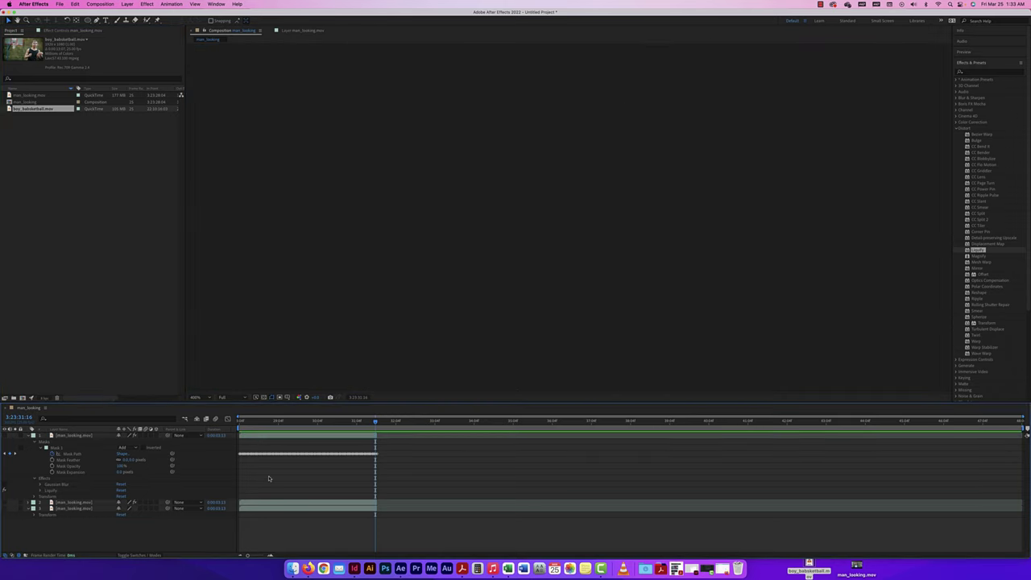
key(u)
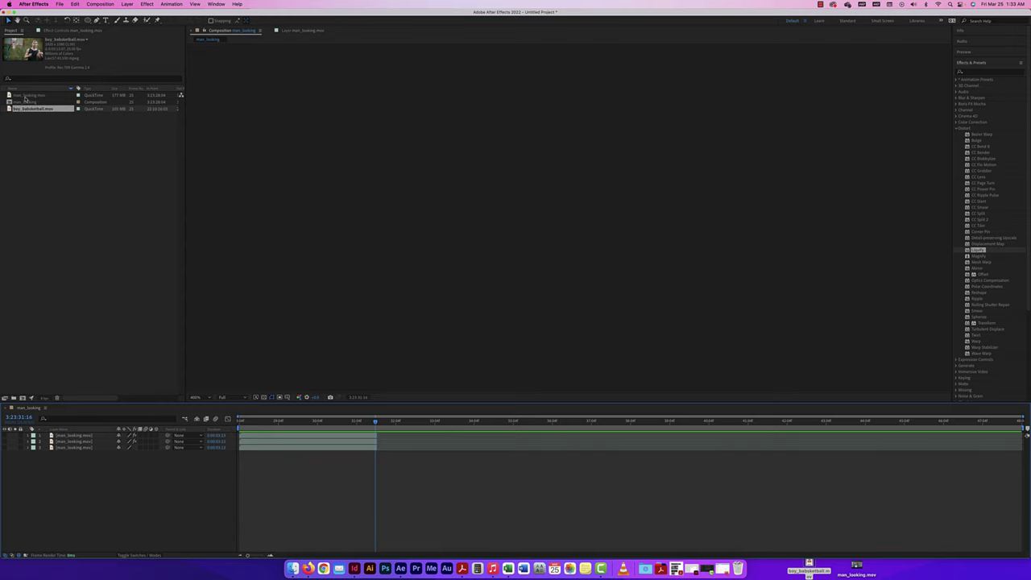
Add the basketball clip as the top layer of the man_looking composition and view it at 200%
drag(29, 108, 90, 436)
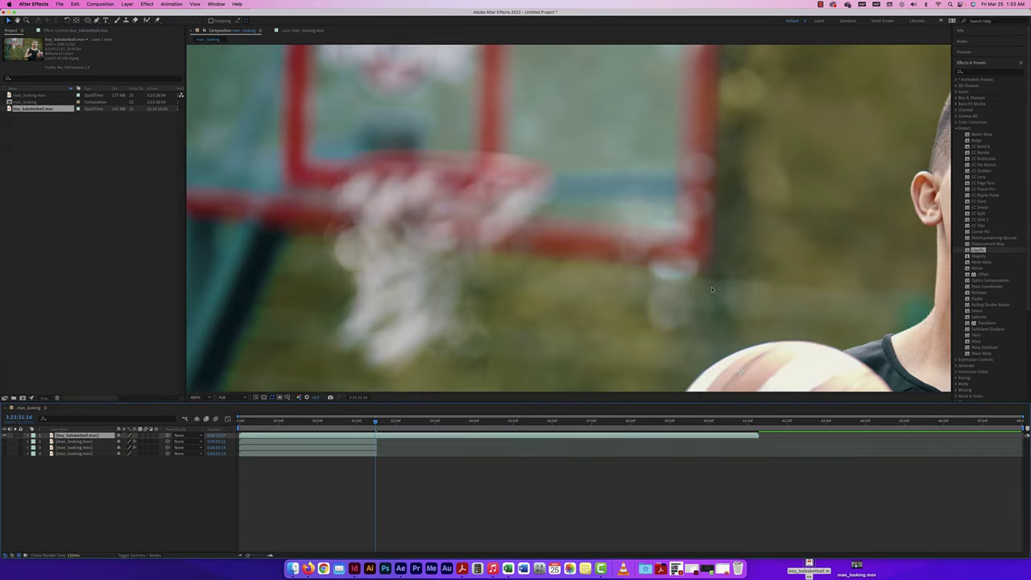
key(super+minus)
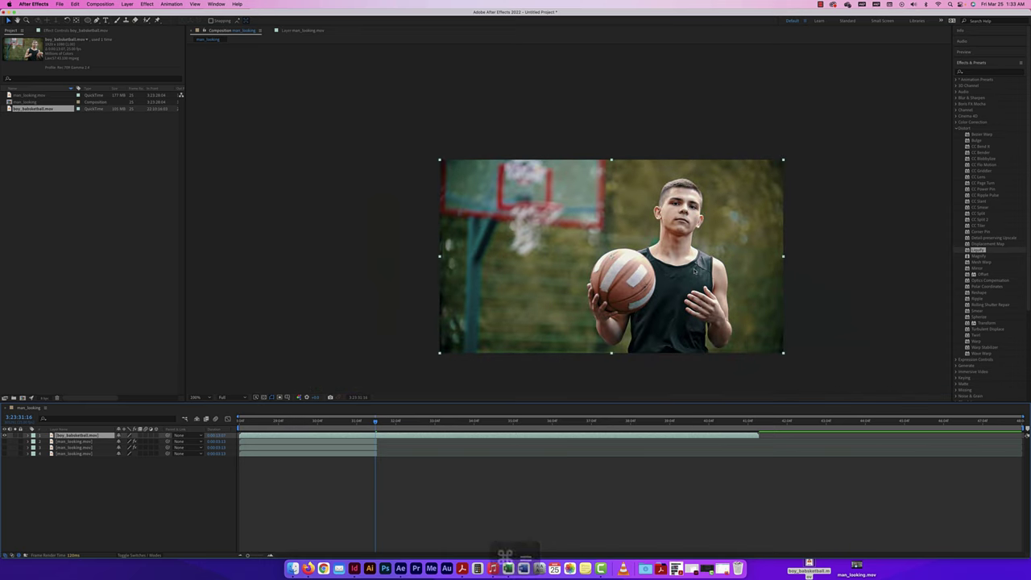
key(super+equal)
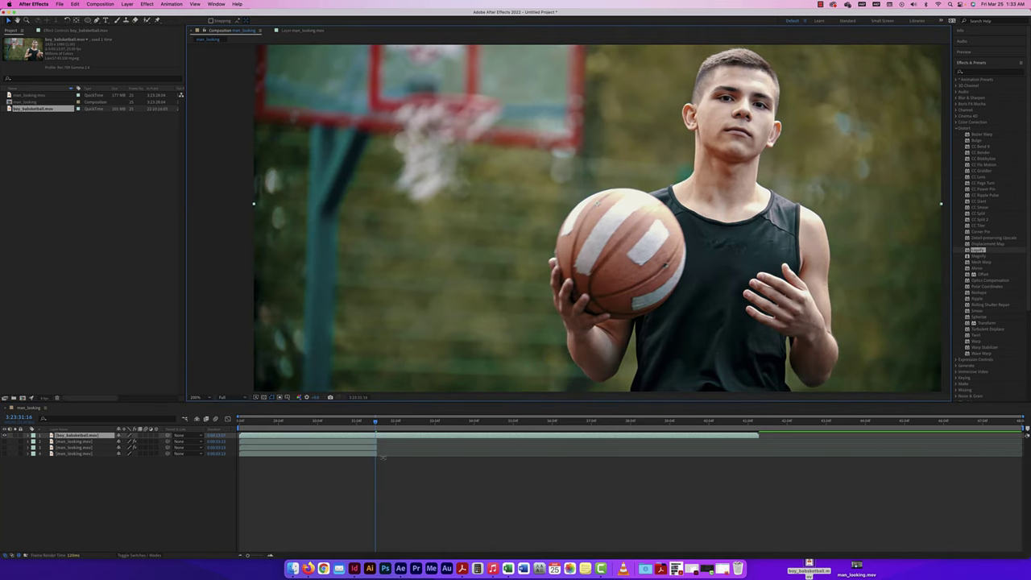
Trim the basketball layer to the range 3:23:31:01 to 3:23:31:24 and move it to the composition's start
drag(373, 429, 352, 426)
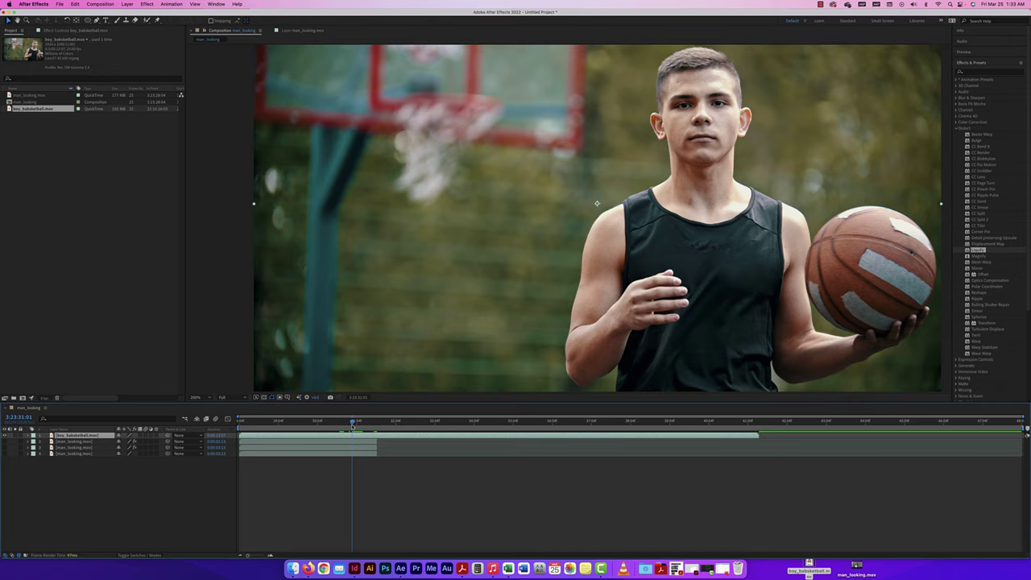
key(alt+bracketleft)
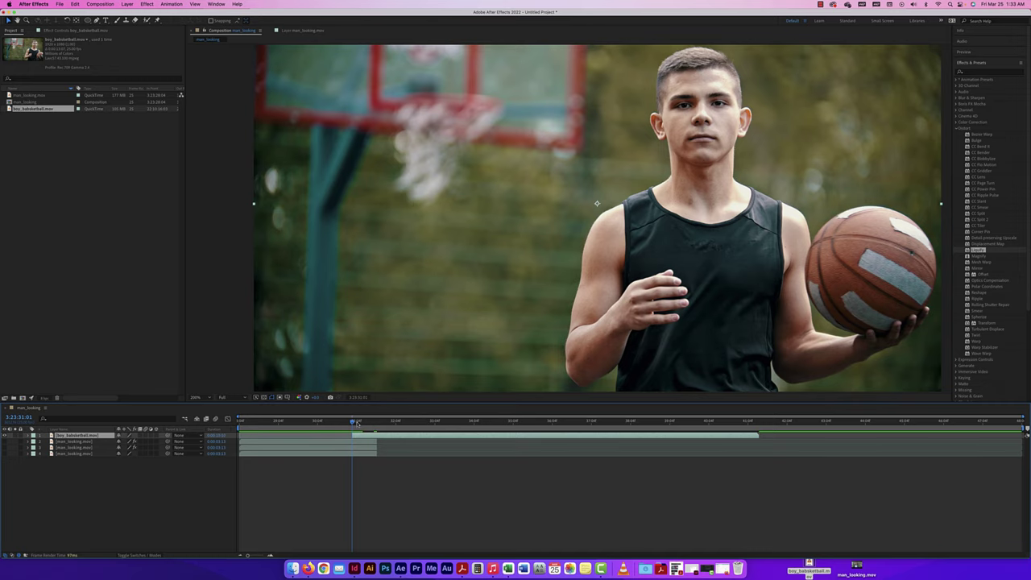
drag(357, 424, 388, 423)
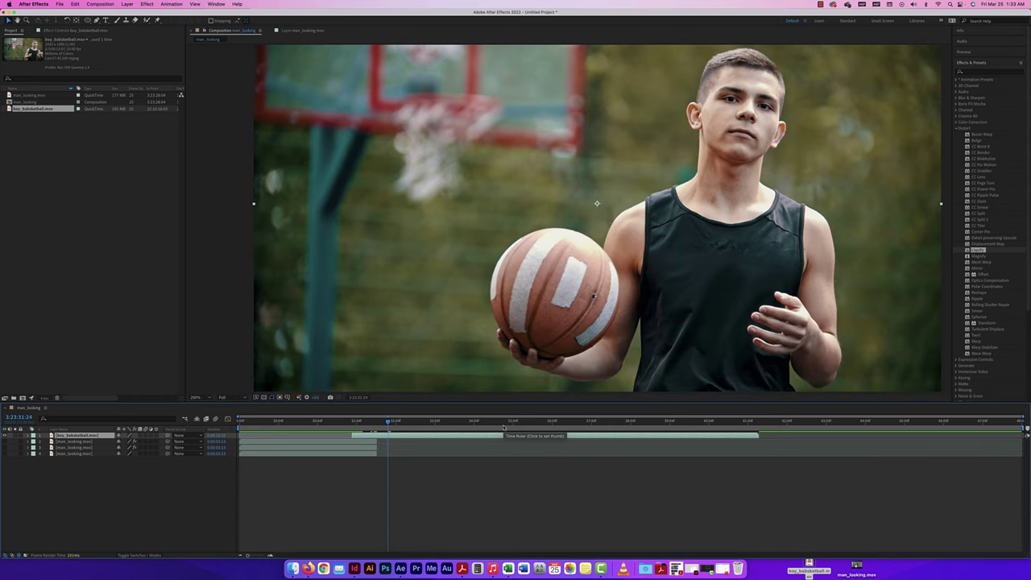
key(alt+])
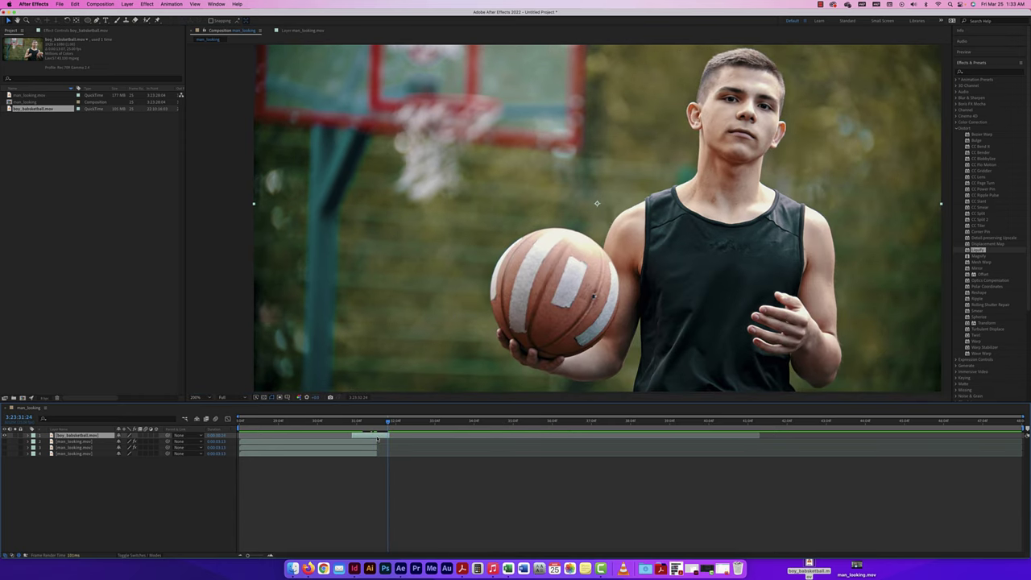
drag(373, 435, 262, 435)
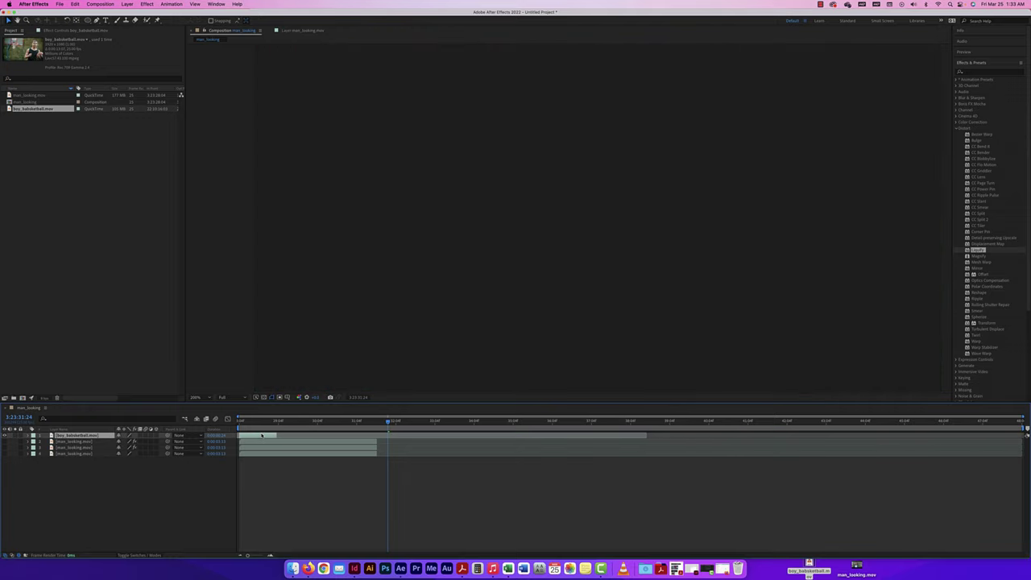
Draw an elliptical mask over the basketball at frame 3:23:28:04 and set its mask mode to None
drag(387, 422, 240, 422)
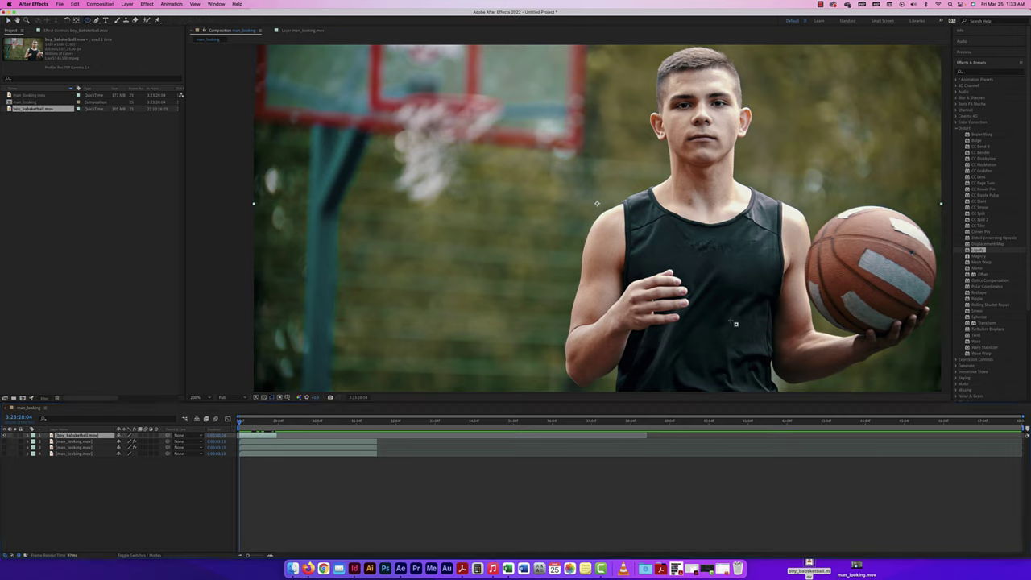
drag(820, 318, 917, 215)
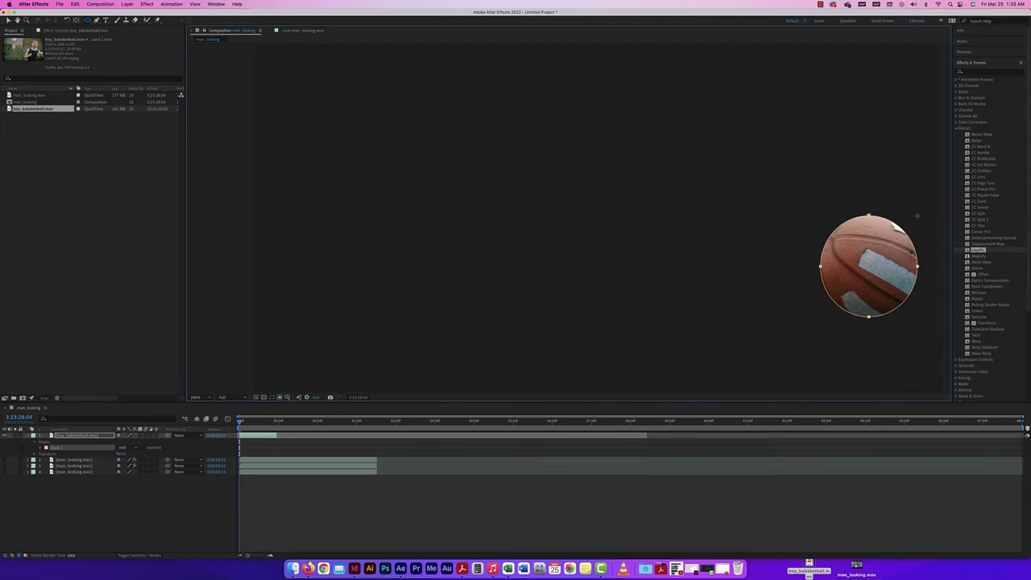
click(46, 447)
click(122, 447)
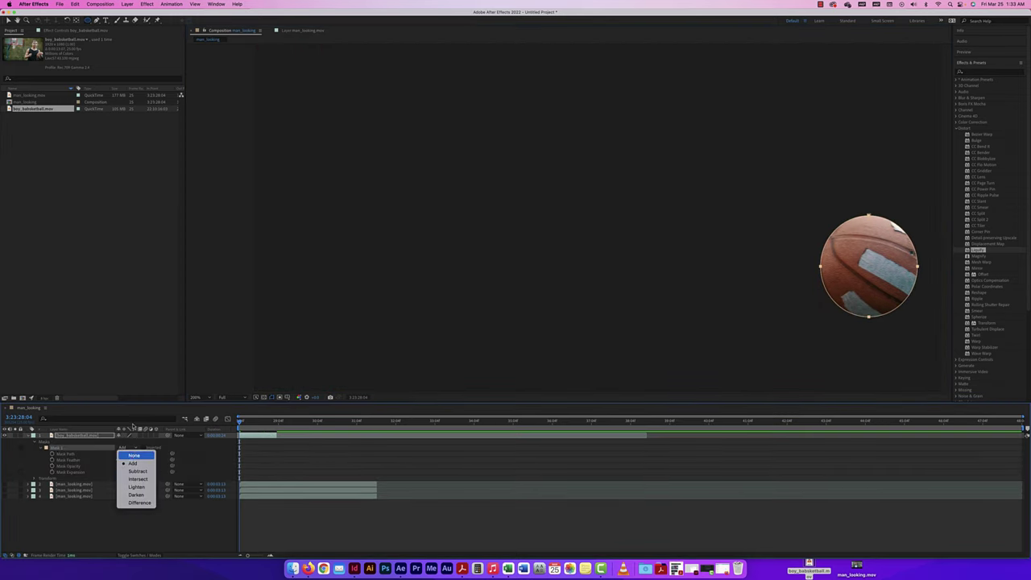
click(134, 455)
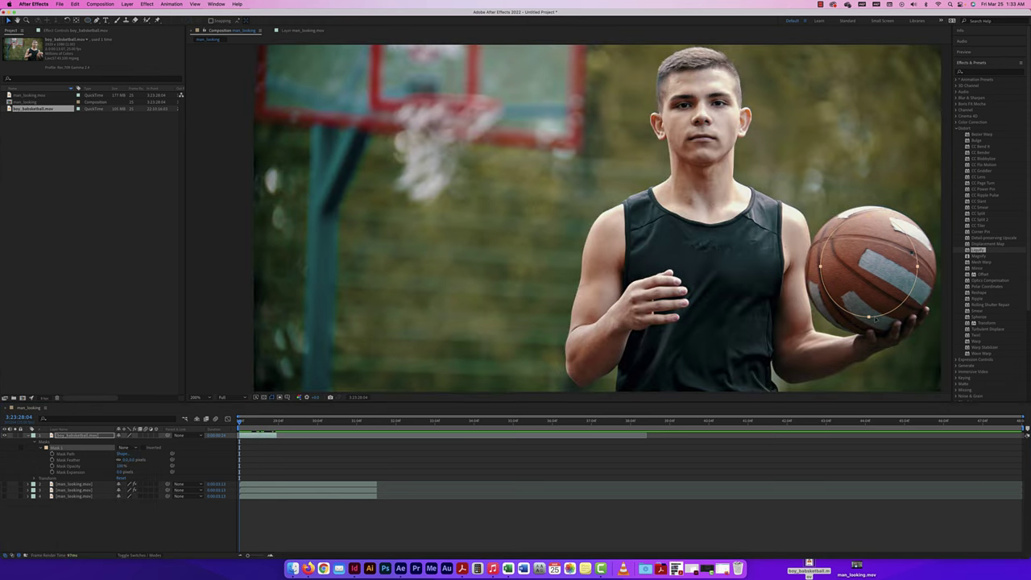
Move the elliptical mask down and left to meet the basketball's lower-left edge
drag(877, 320, 862, 332)
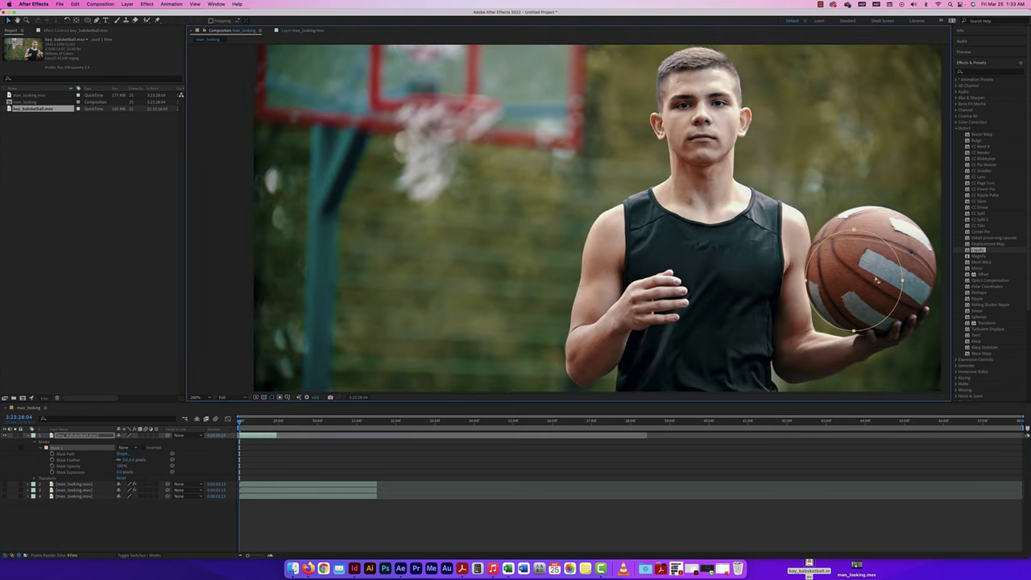
Move and scale the elliptical mask so that its edges fit around the basketball on the first frame
drag(888, 244, 938, 208)
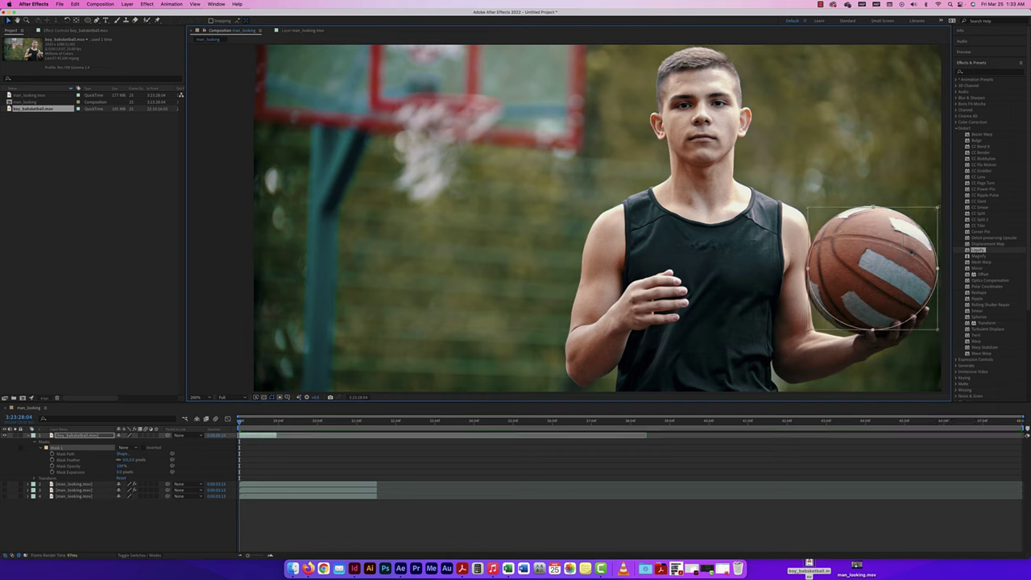
drag(873, 330, 872, 338)
drag(807, 272, 804, 271)
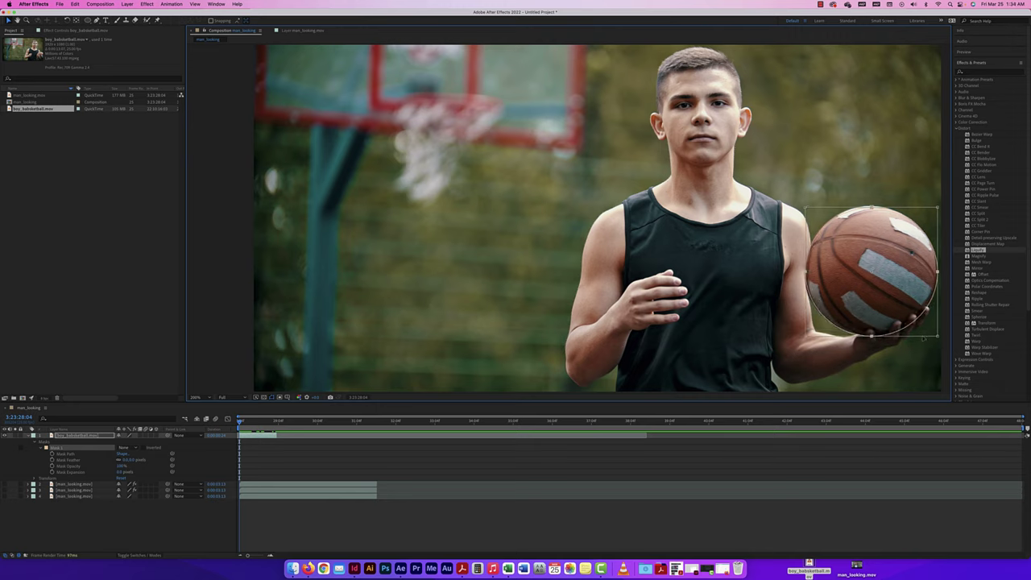
drag(804, 271, 804, 272)
drag(871, 208, 871, 208)
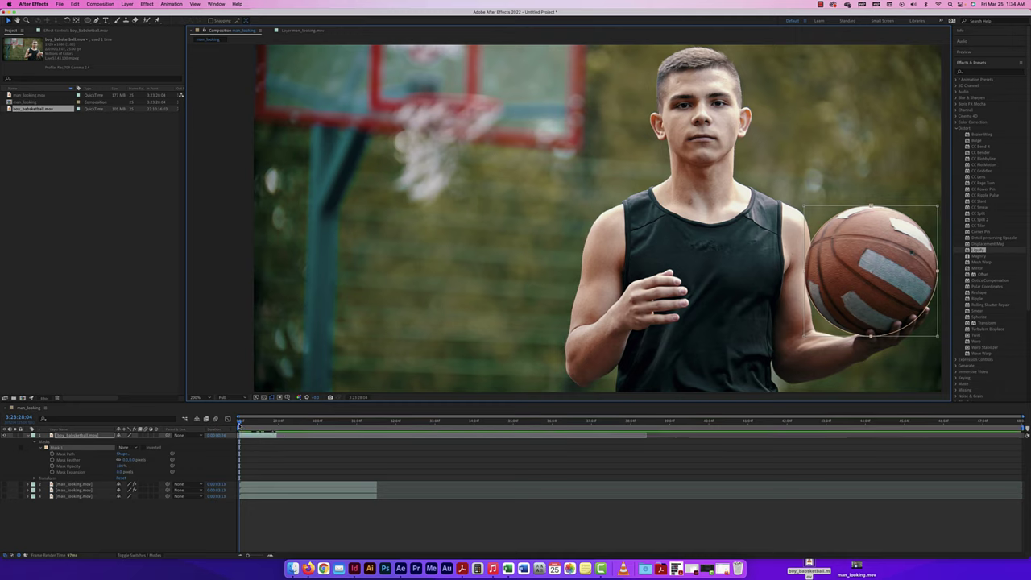
Open mask tracking for the basketball mask, try tracking it forward with the existing Face Tracking method, and undo the track
click(57, 448)
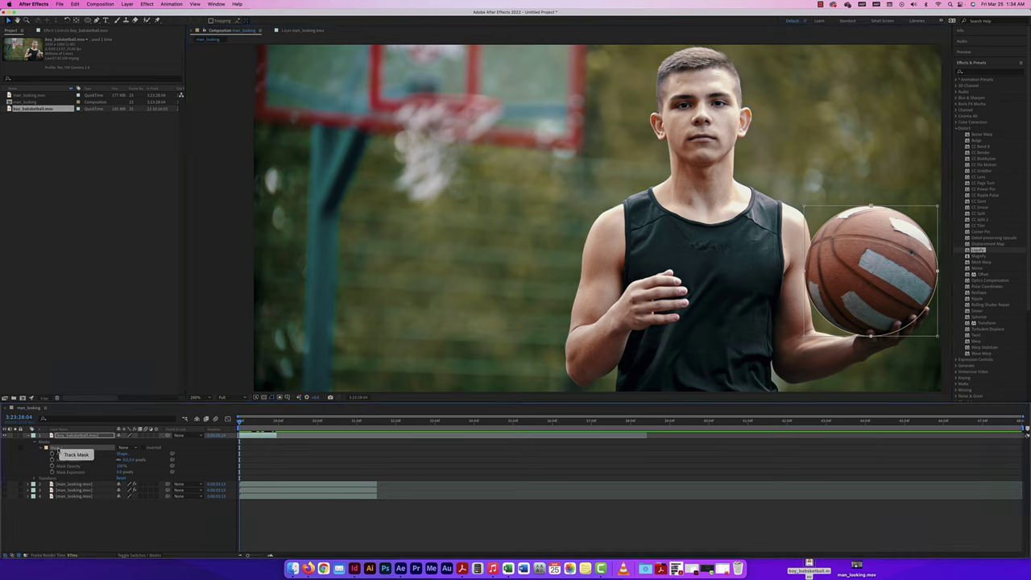
key(super+alt+t)
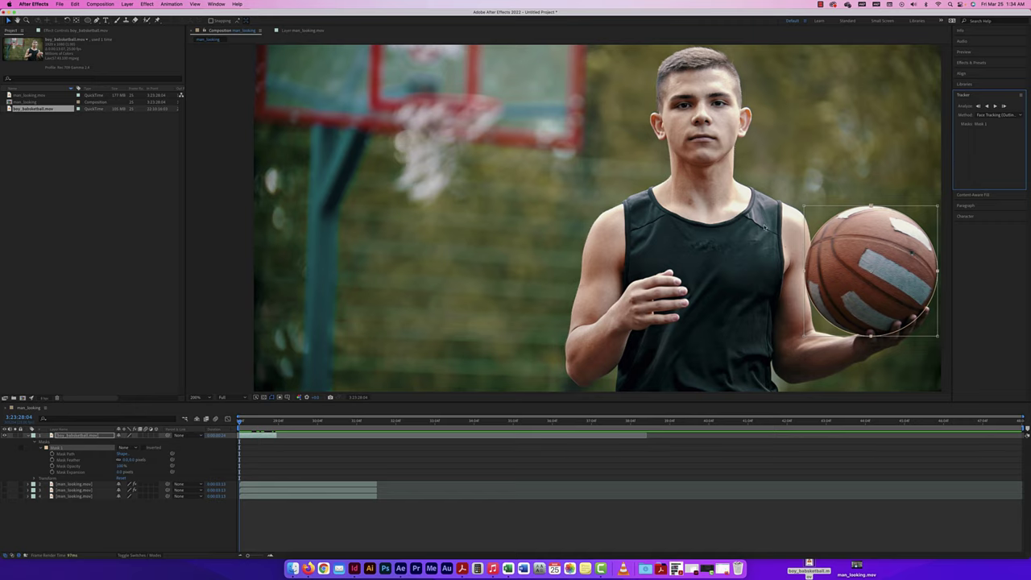
click(996, 107)
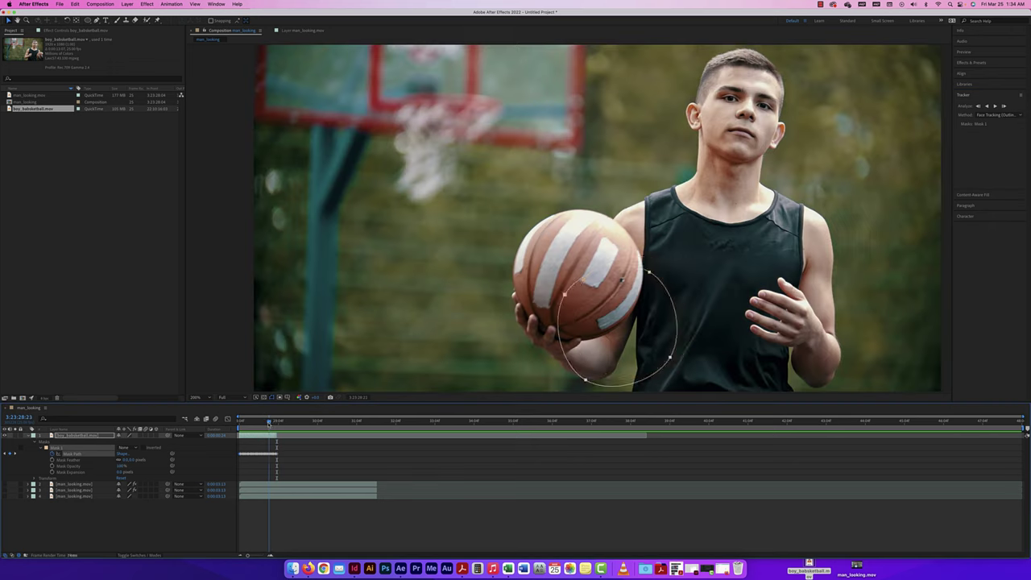
key(super+z)
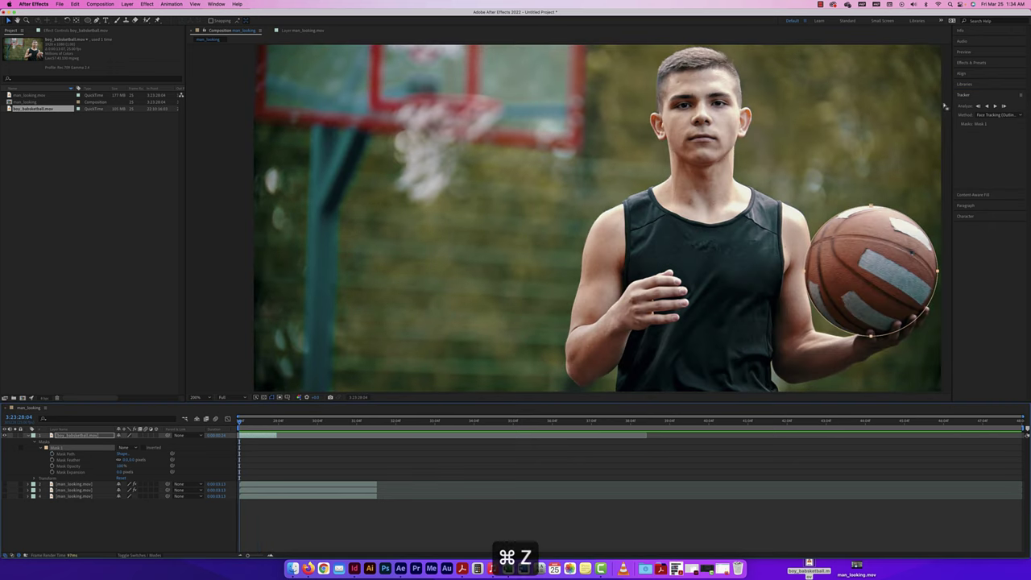
Try to track the basketball mask forward with the Position method, undo the track and return to the first frame
click(993, 114)
click(970, 124)
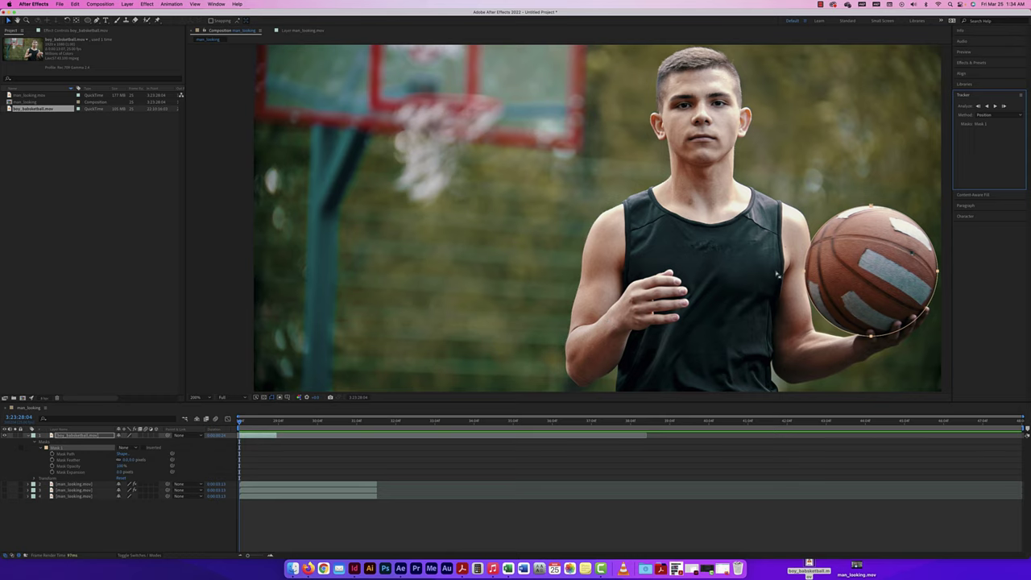
click(995, 105)
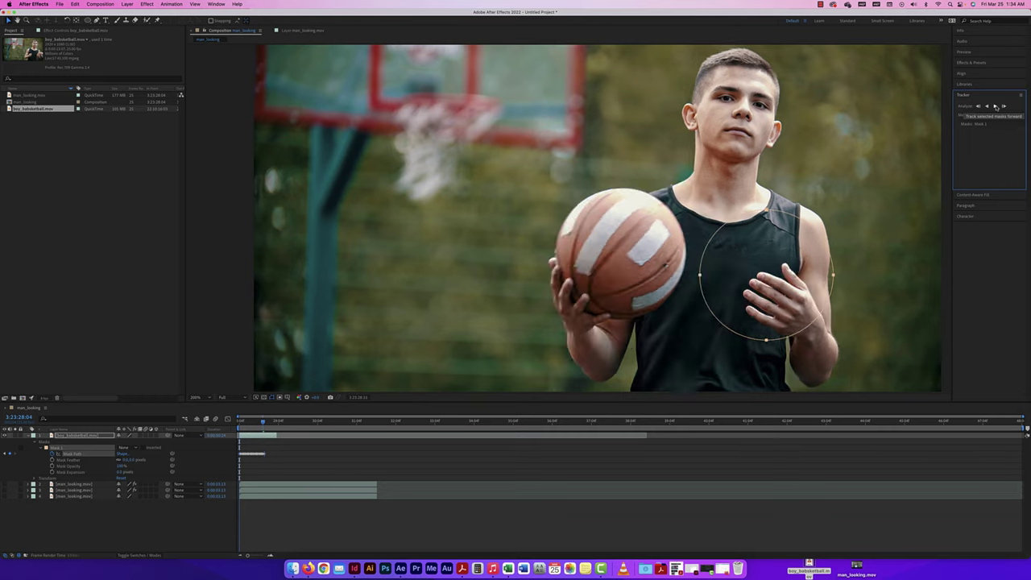
click(995, 106)
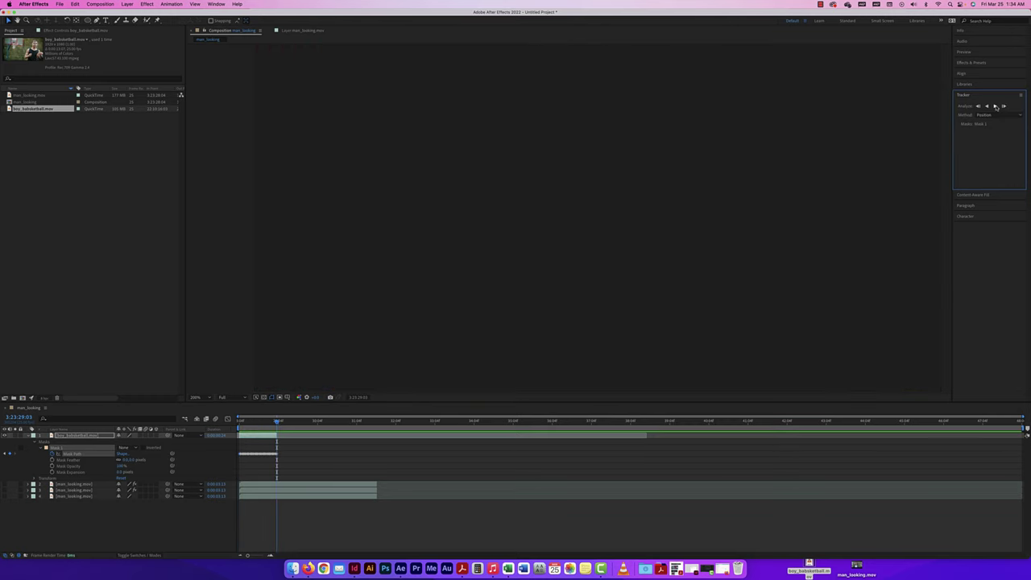
key(super+z)
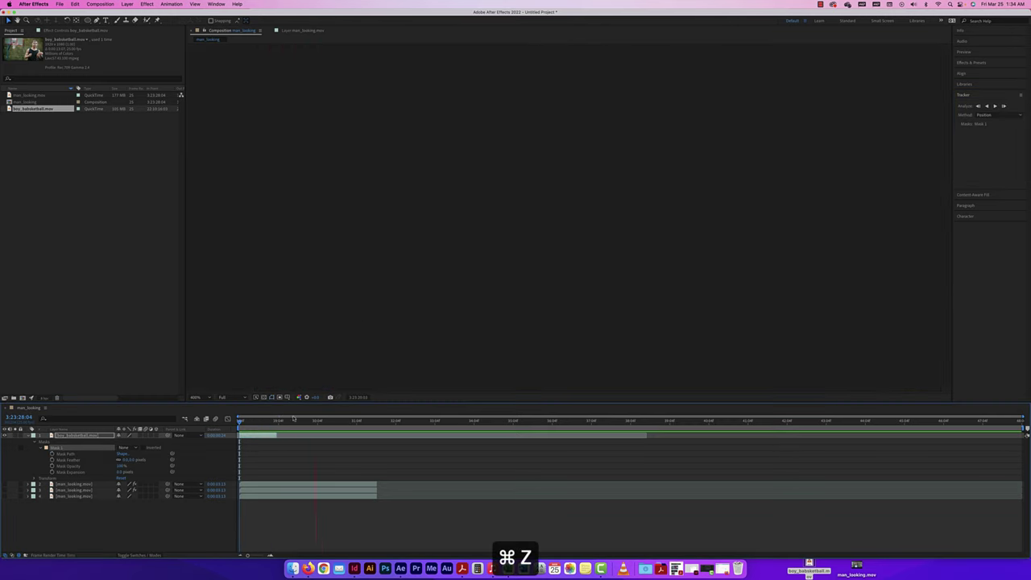
click(344, 420)
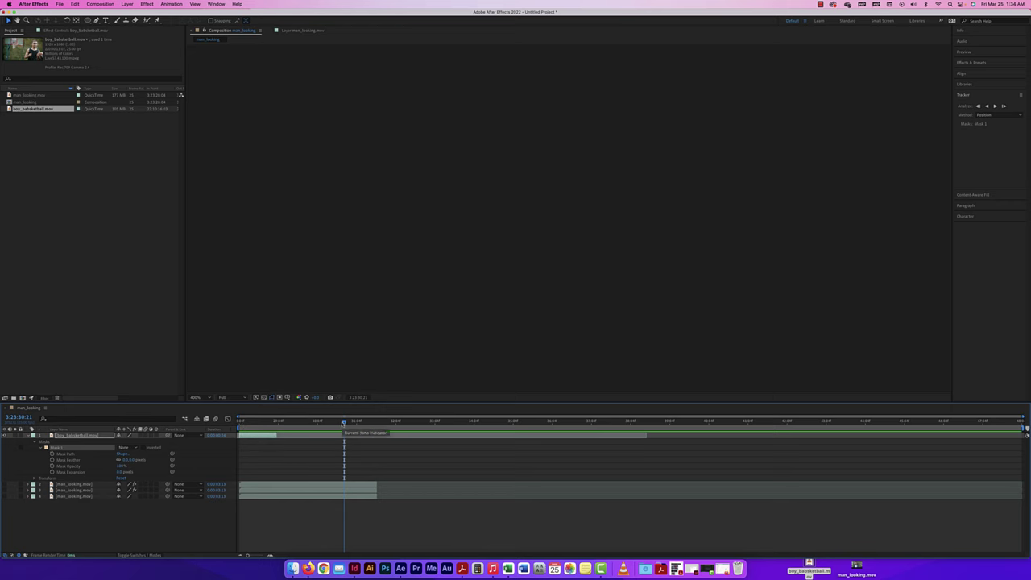
drag(344, 422, 239, 420)
key(super+minus)
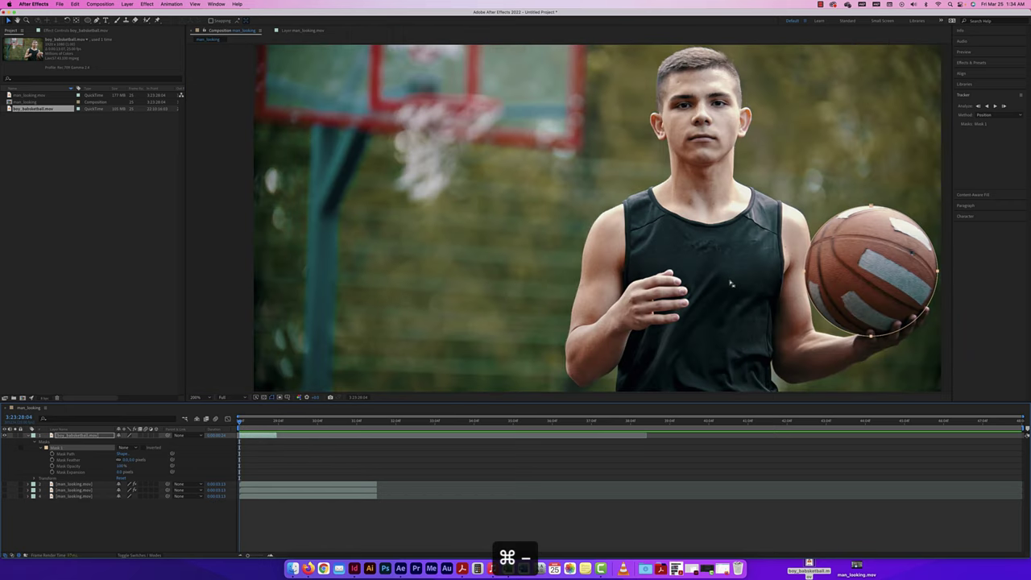
Try to track the basketball mask forward with the Position & Rotation method, and undo the track
click(999, 115)
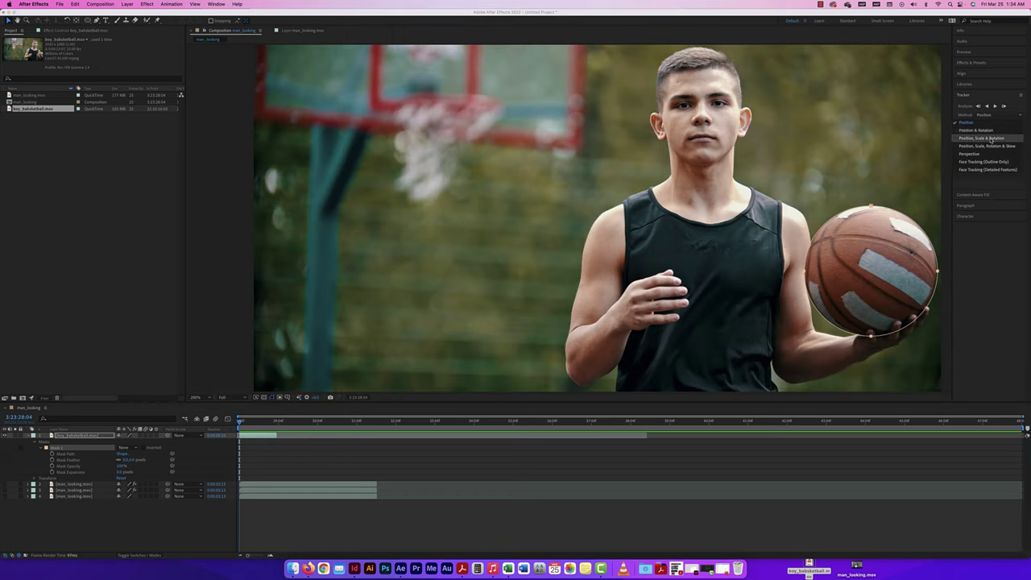
click(989, 135)
click(995, 107)
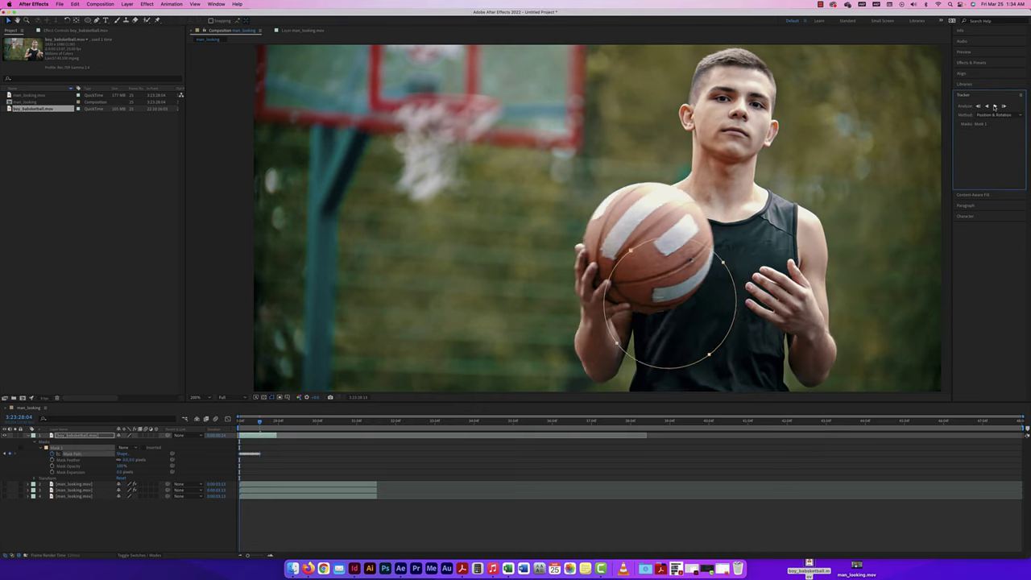
click(357, 353)
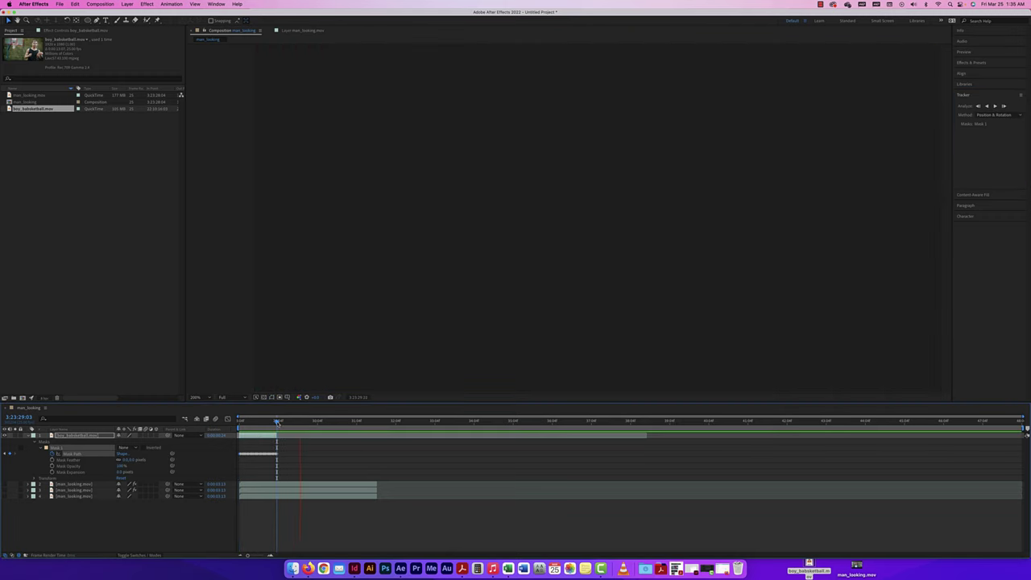
drag(277, 422, 256, 424)
key(super+z)
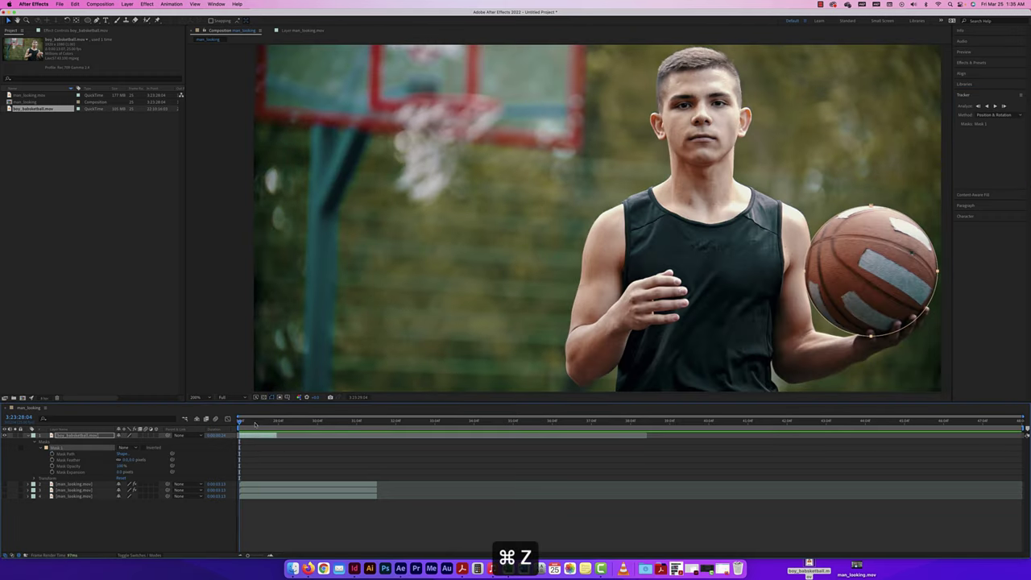
Try to track the basketball mask forward with the Position, Scale & Rotation method, and undo the track
click(1006, 115)
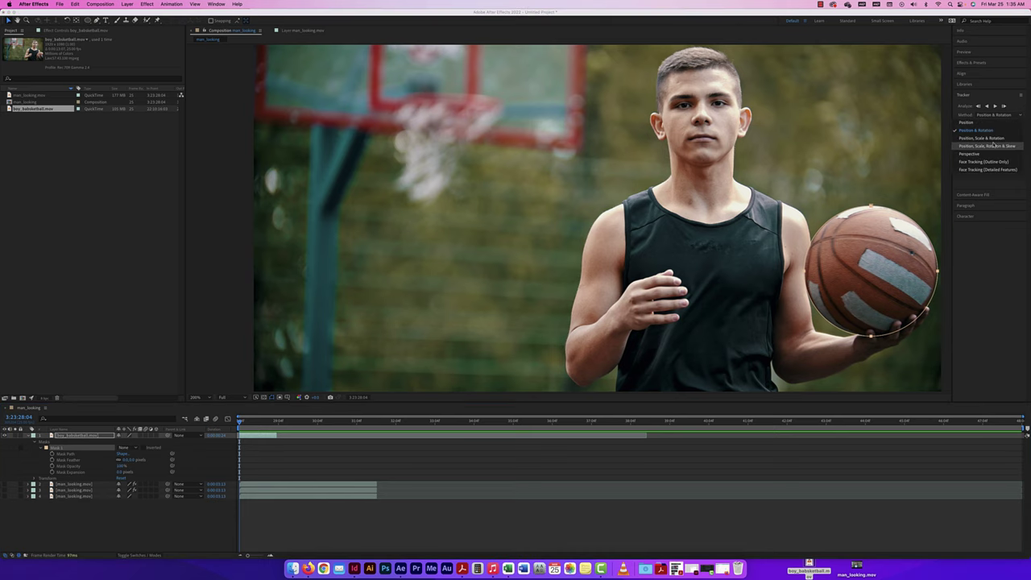
click(993, 141)
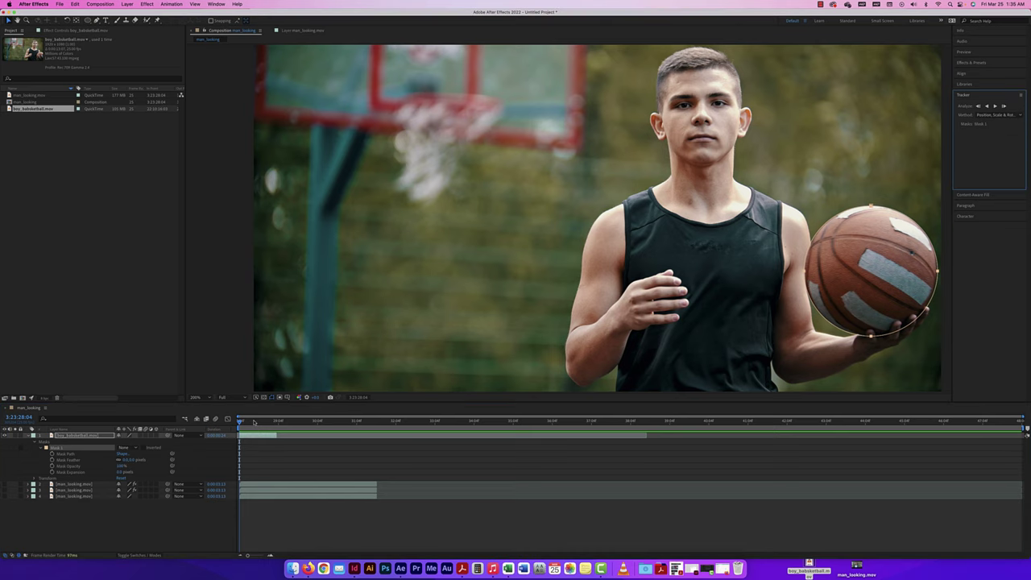
key(space)
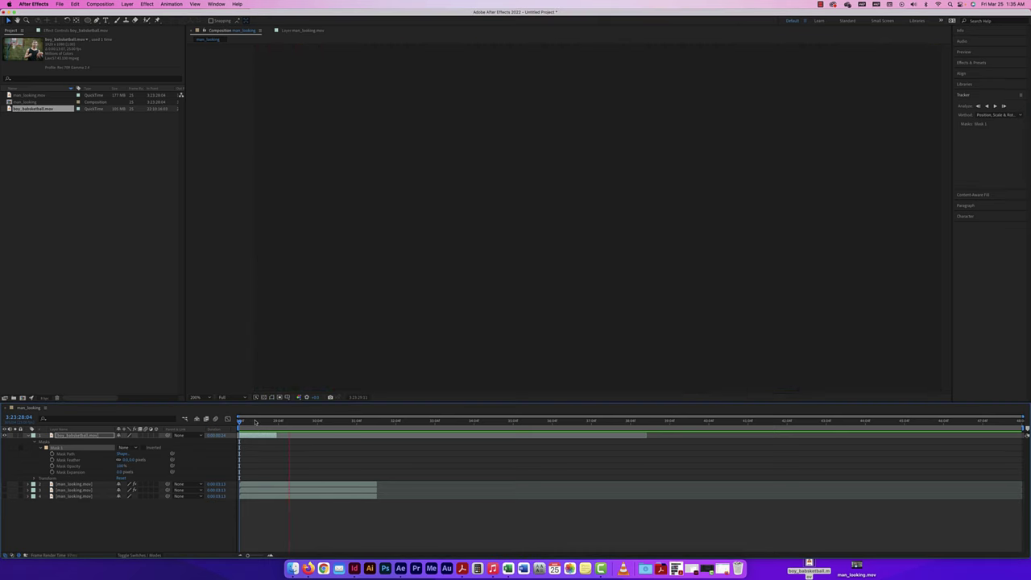
key(super+z)
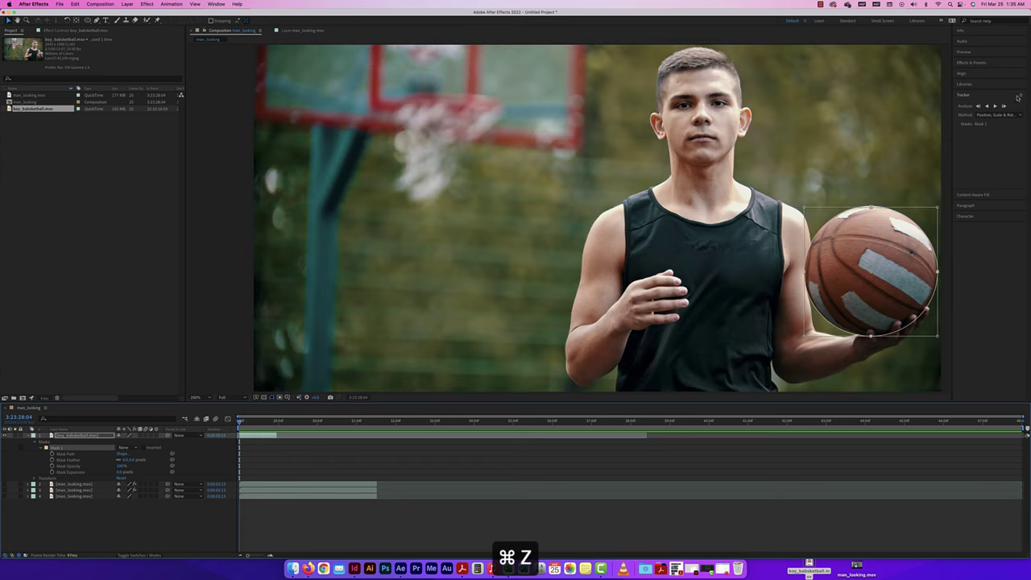
click(994, 105)
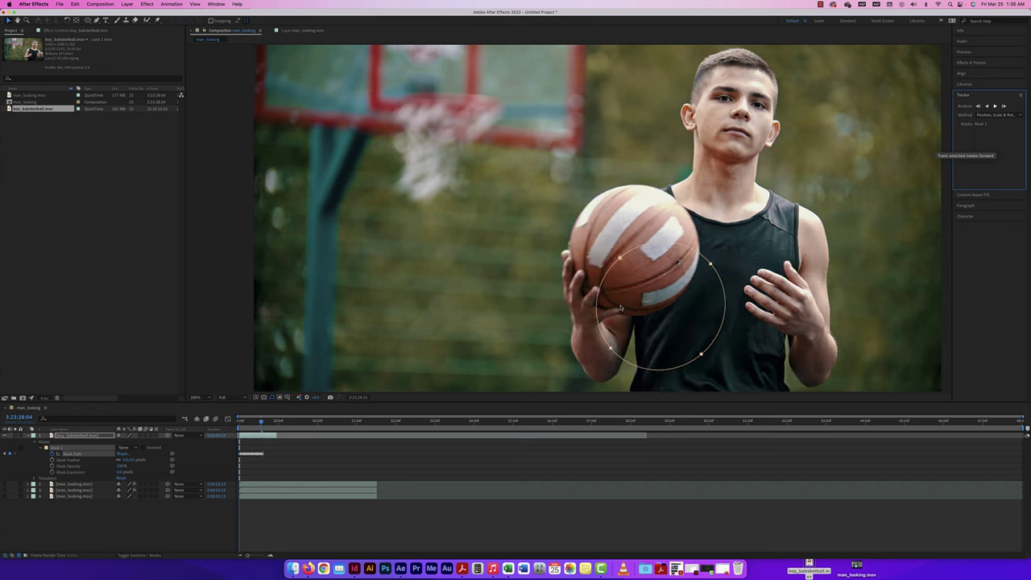
key(super+z)
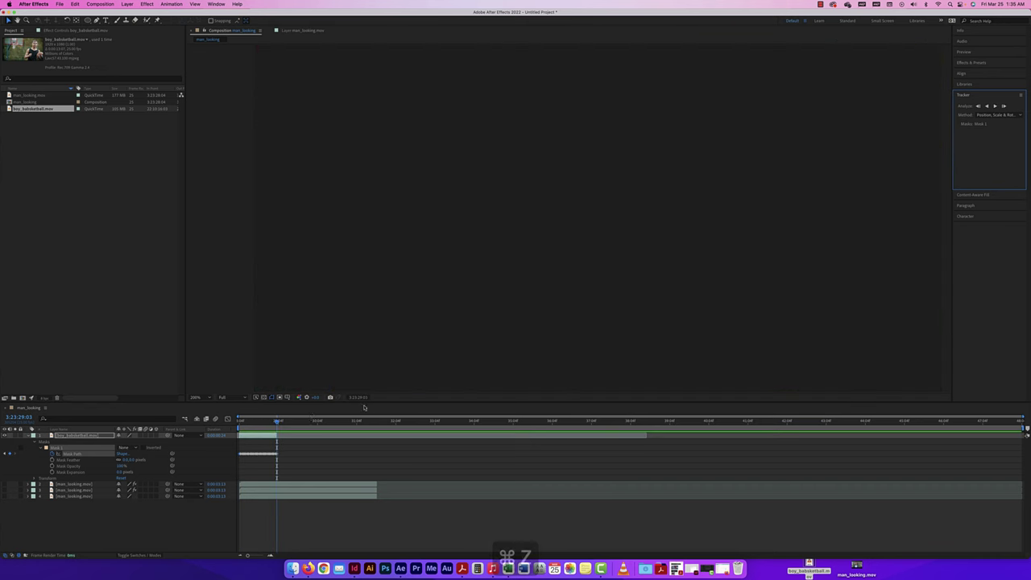
Track the basketball mask forward with the Position, Scale, Rotation & Skew method
click(1001, 114)
click(985, 145)
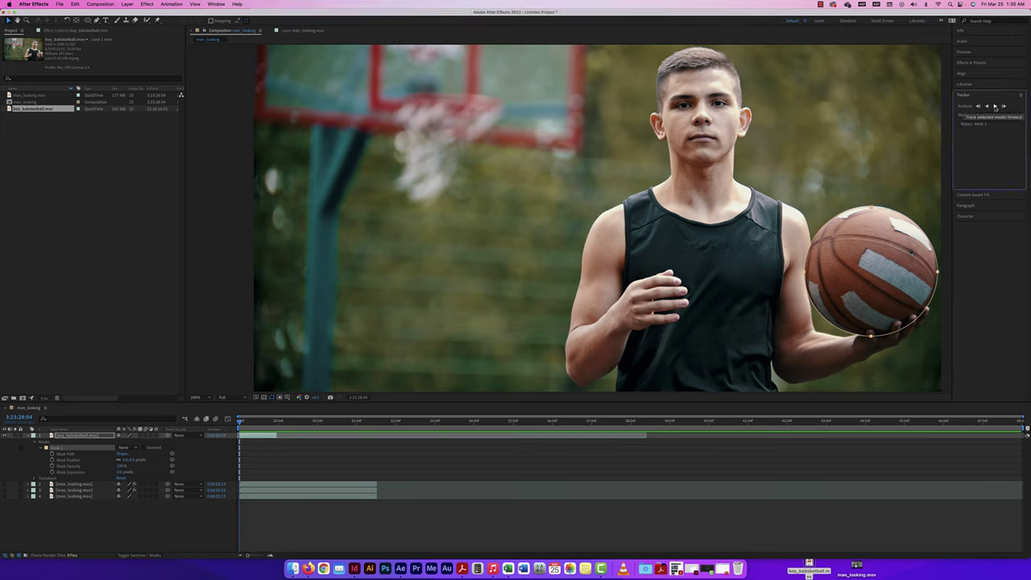
click(995, 107)
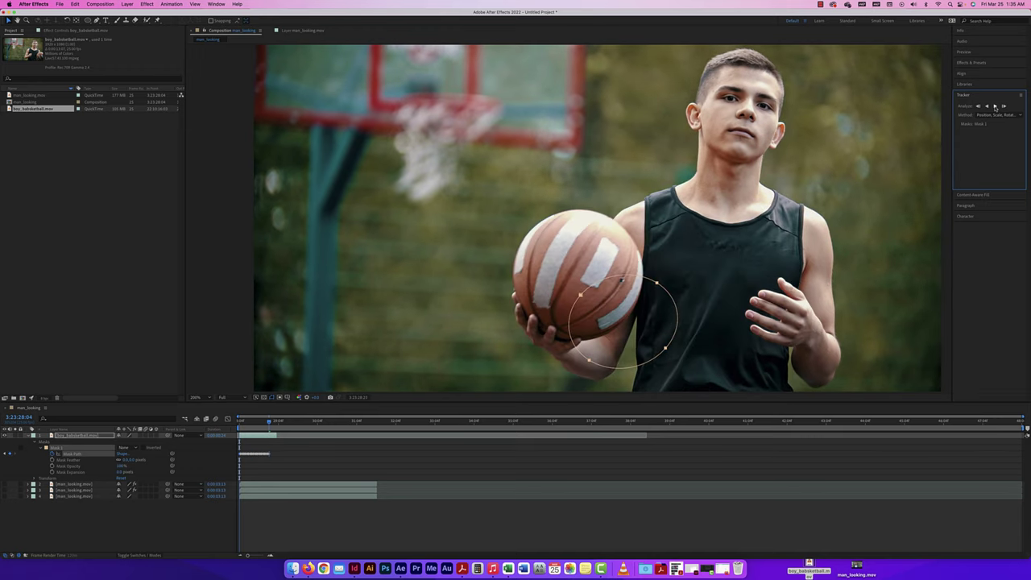
click(995, 107)
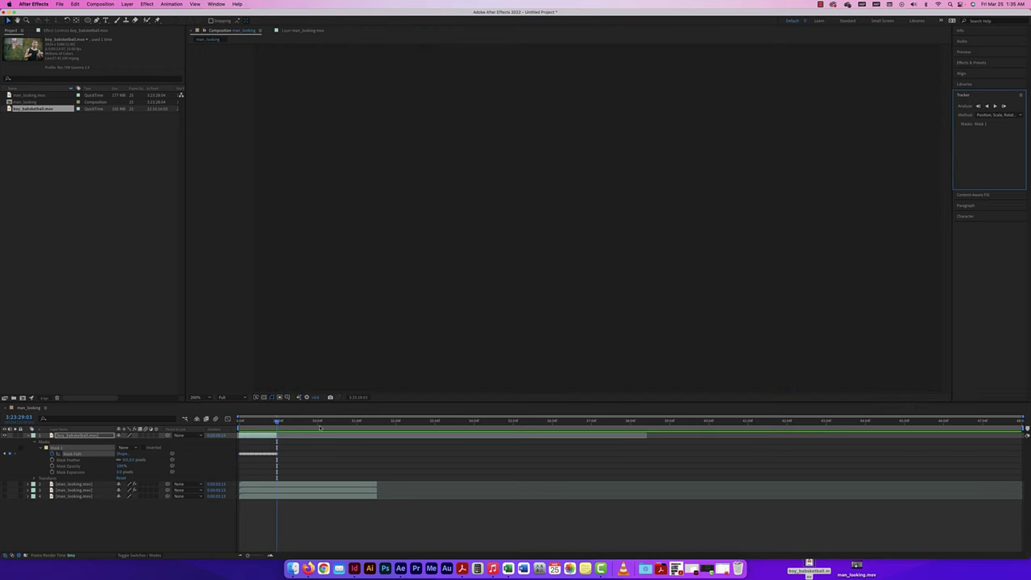
At 3:23:28:18, move the tracked mask up onto the basketball
drag(278, 421, 260, 421)
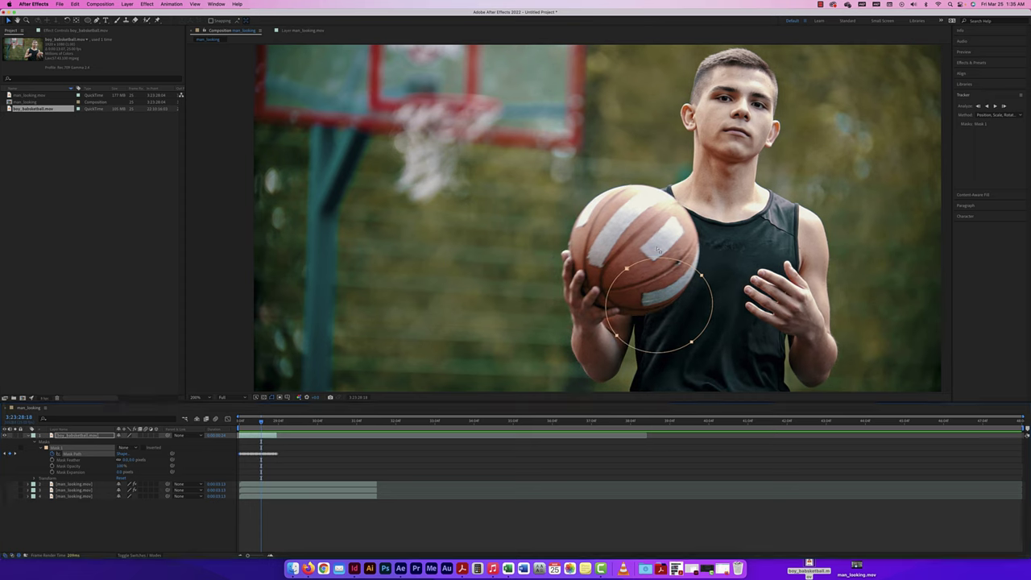
drag(654, 262, 630, 204)
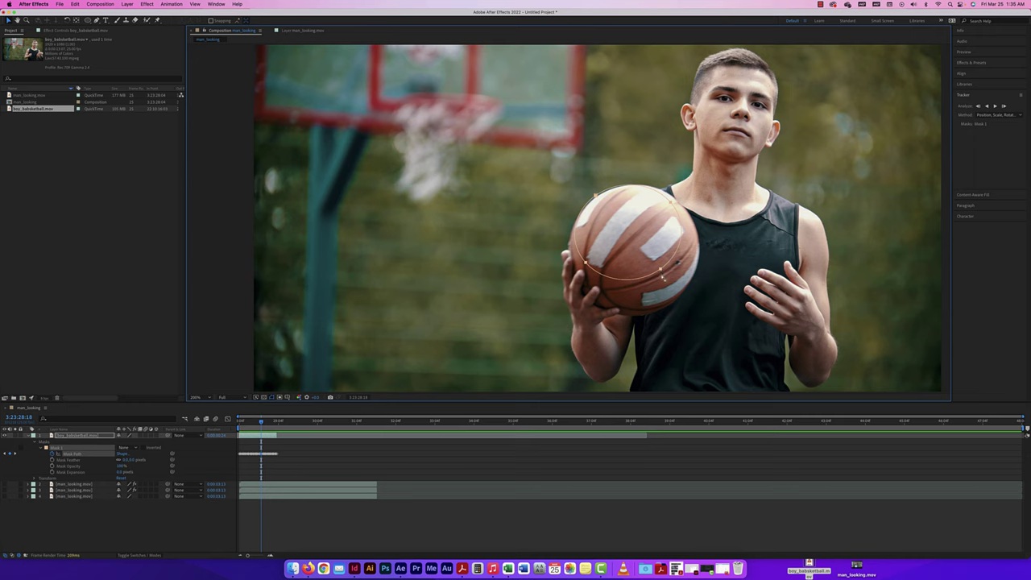
double_click(660, 282)
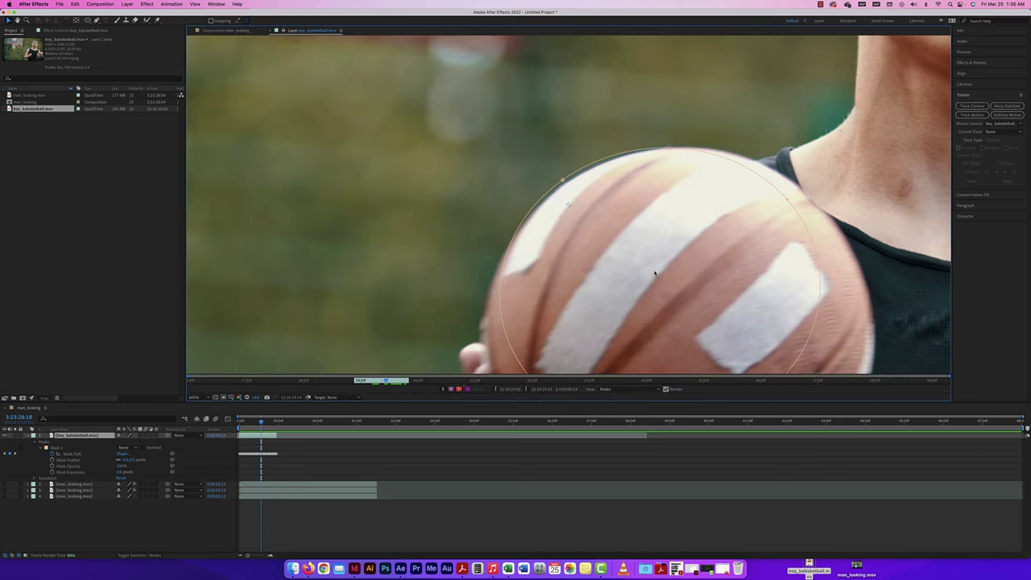
key(super+minus)
key(super+minus)
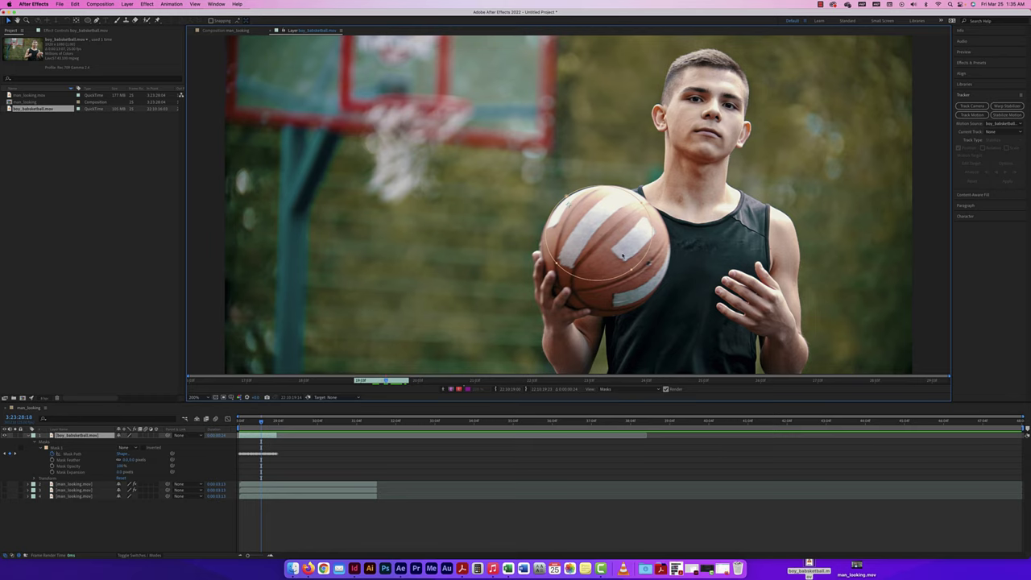
click(227, 30)
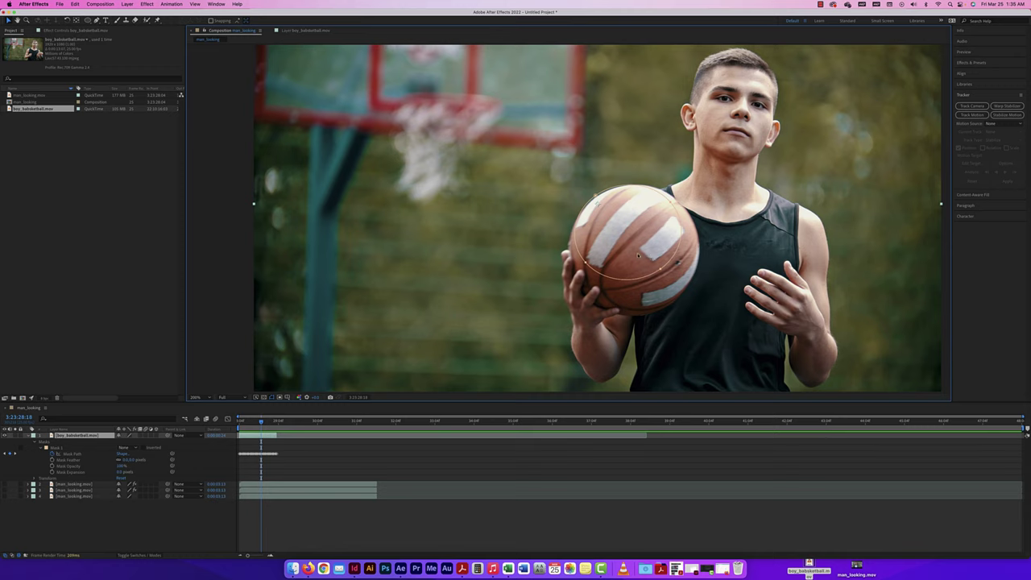
Reshape Mask 1 at 3:23:28:18 by adjusting its points and curve handles to follow the basketball's outline
click(54, 447)
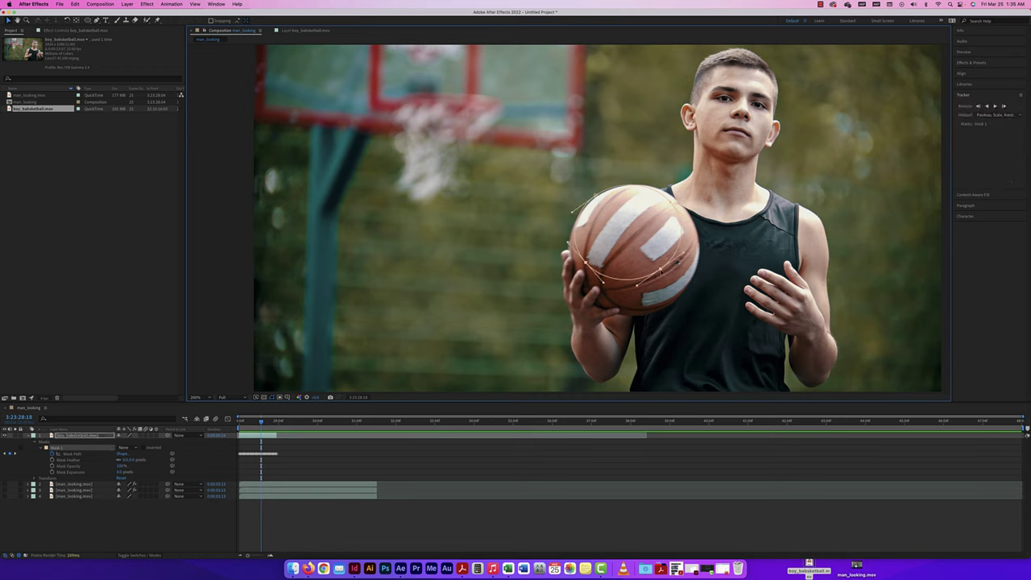
drag(637, 258, 659, 184)
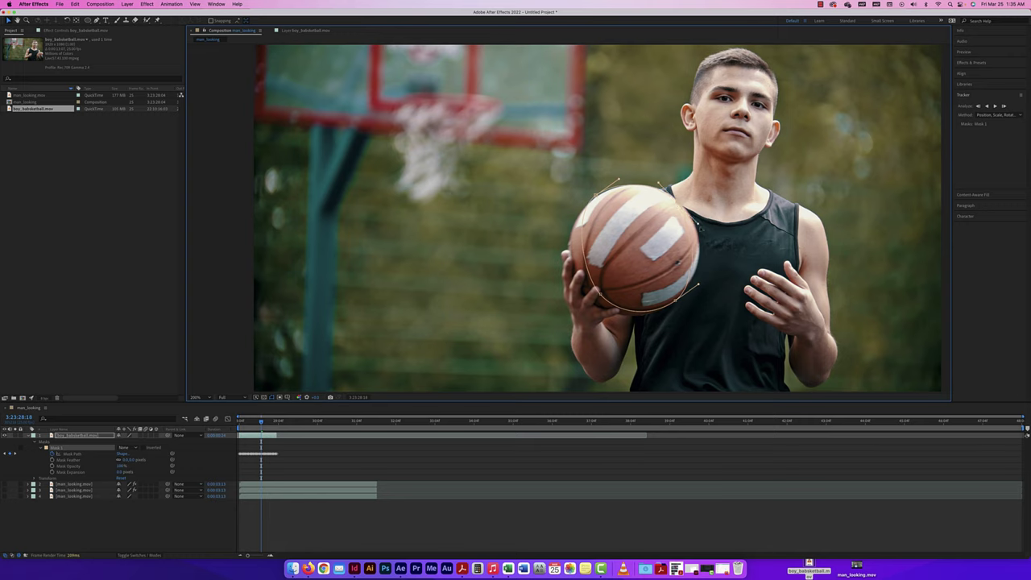
drag(697, 223, 713, 231)
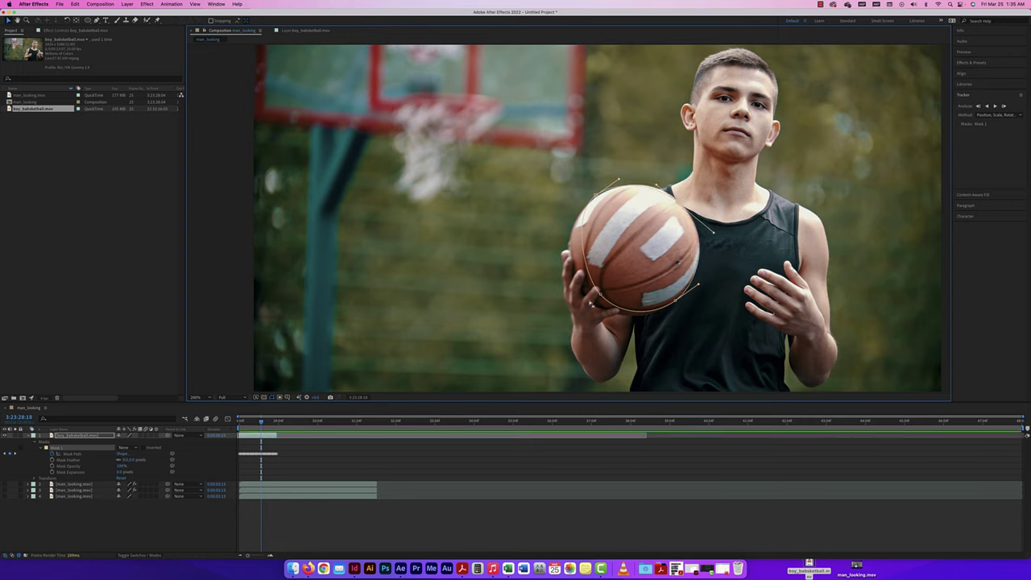
mouse_move(601, 300)
mouse_down()
mouse_move(610, 310)
mouse_move(588, 301)
mouse_up()
drag(572, 214, 554, 232)
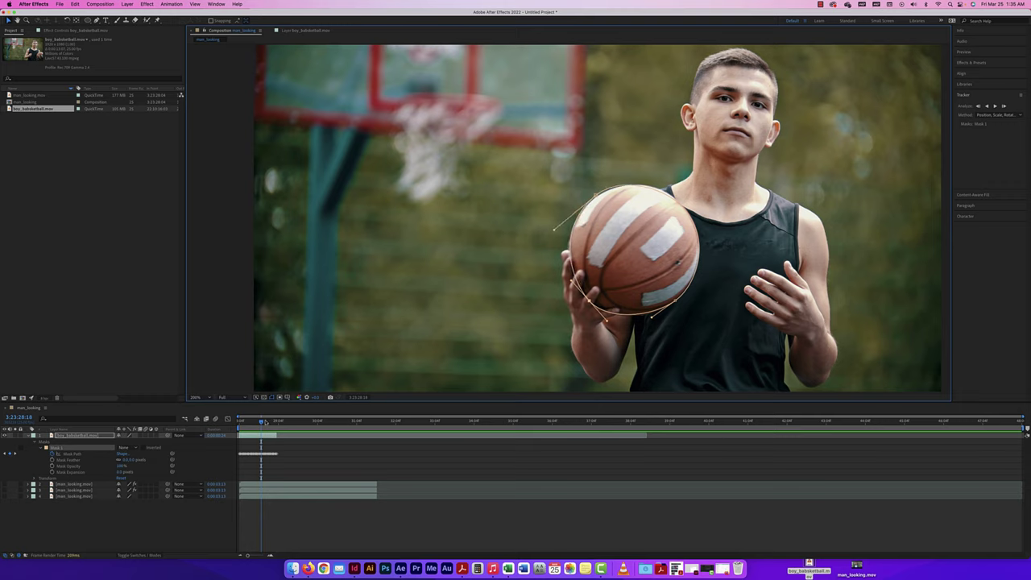
key(Page_Down)
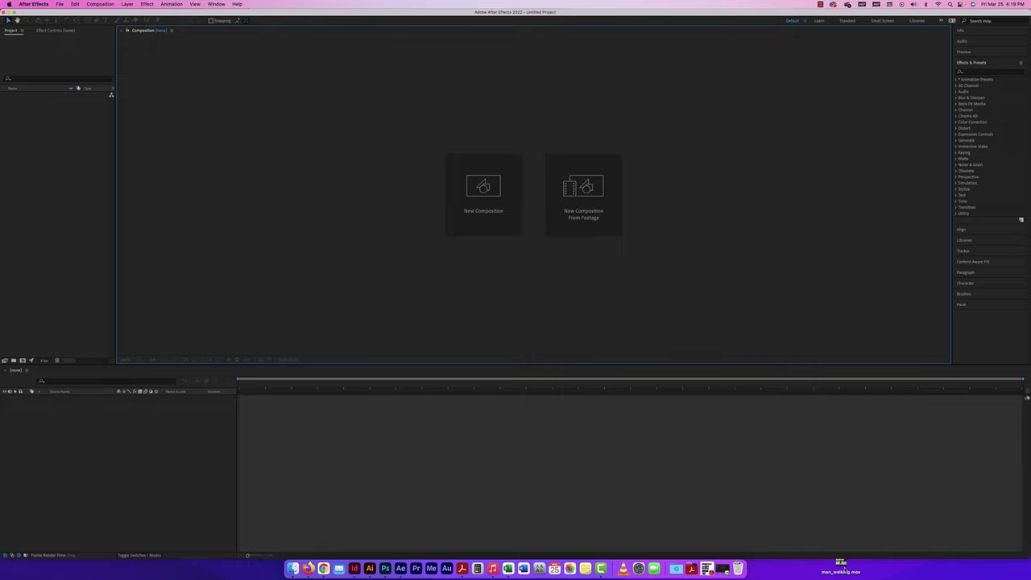
Import man_walking.mov from the desktop, create a composition from it, and review the composition settings without changing them
drag(842, 564, 27, 122)
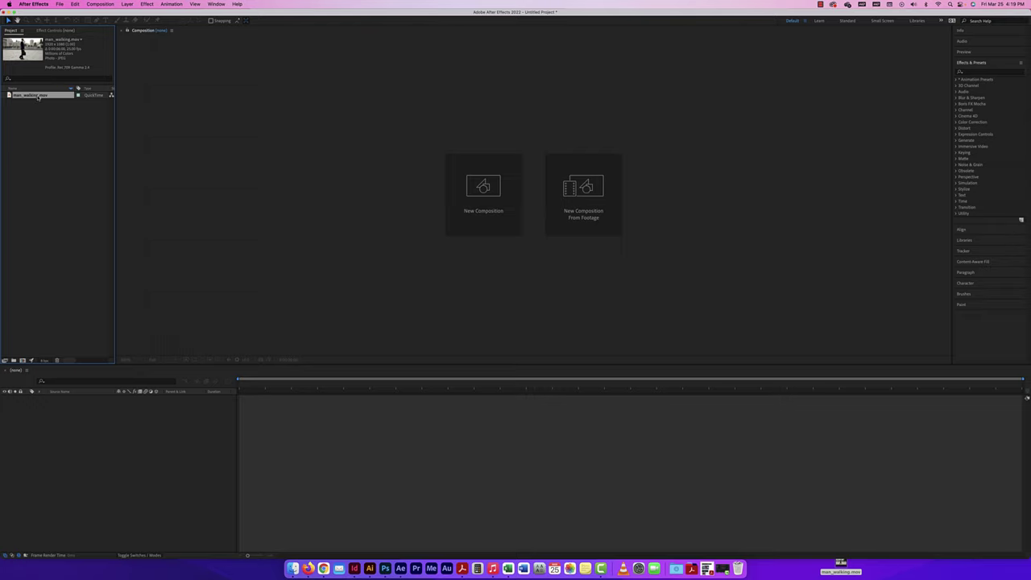
drag(42, 97, 64, 431)
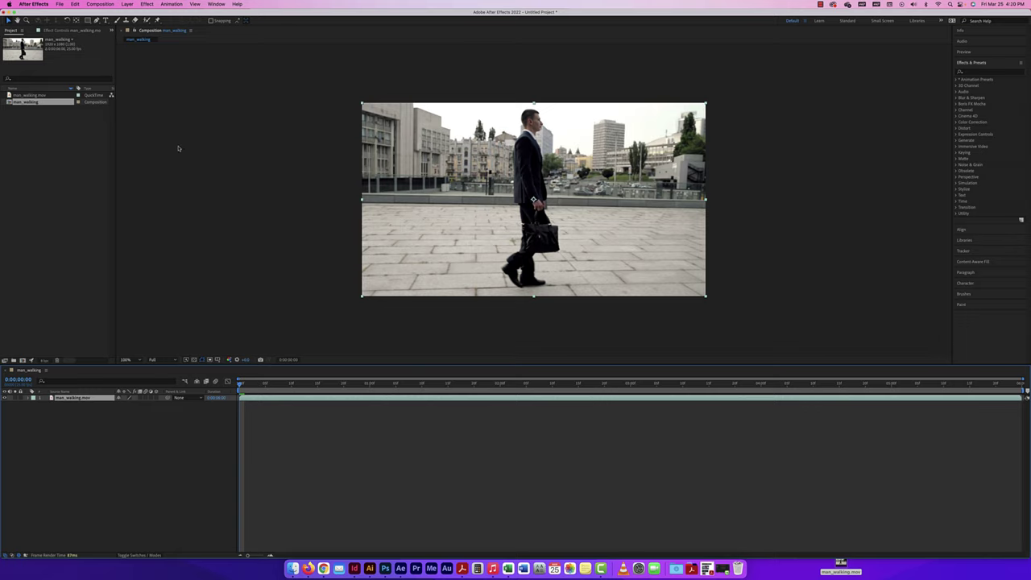
key(super+k)
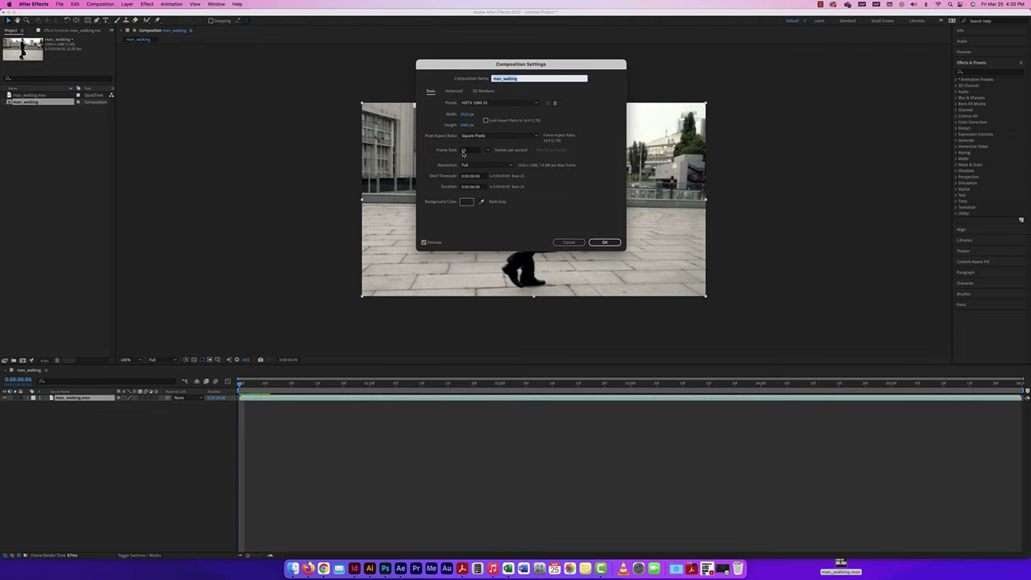
click(614, 243)
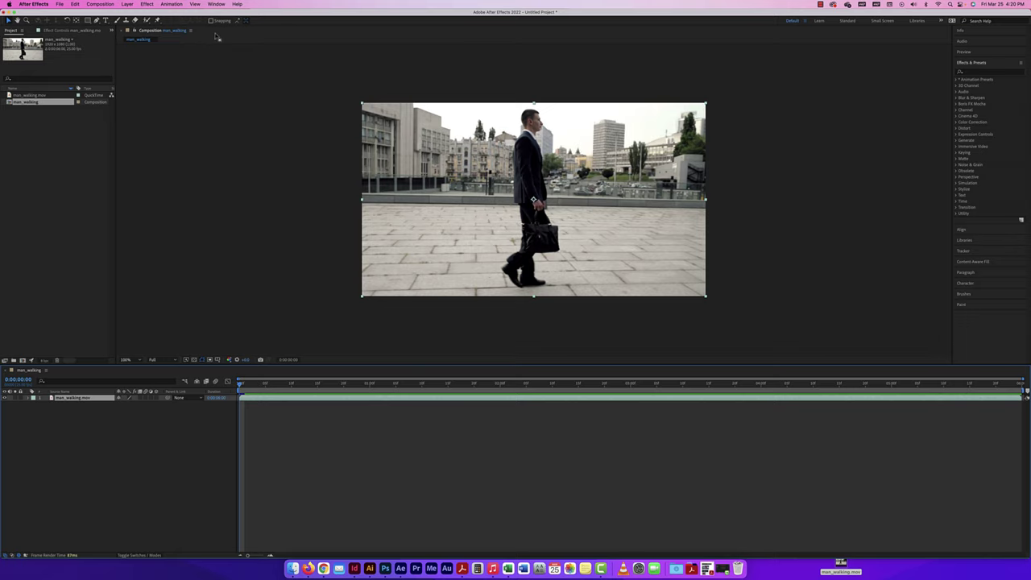
Play the man_walking.mov source clip in the Footage viewer, and compare it with the timeline layer's own Layer viewer
click(20, 96)
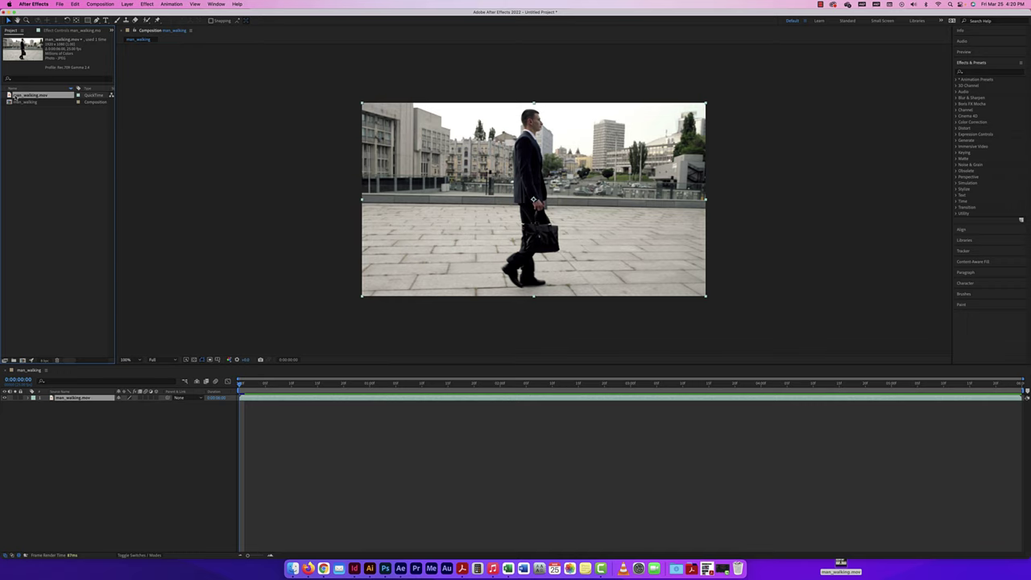
double_click(16, 95)
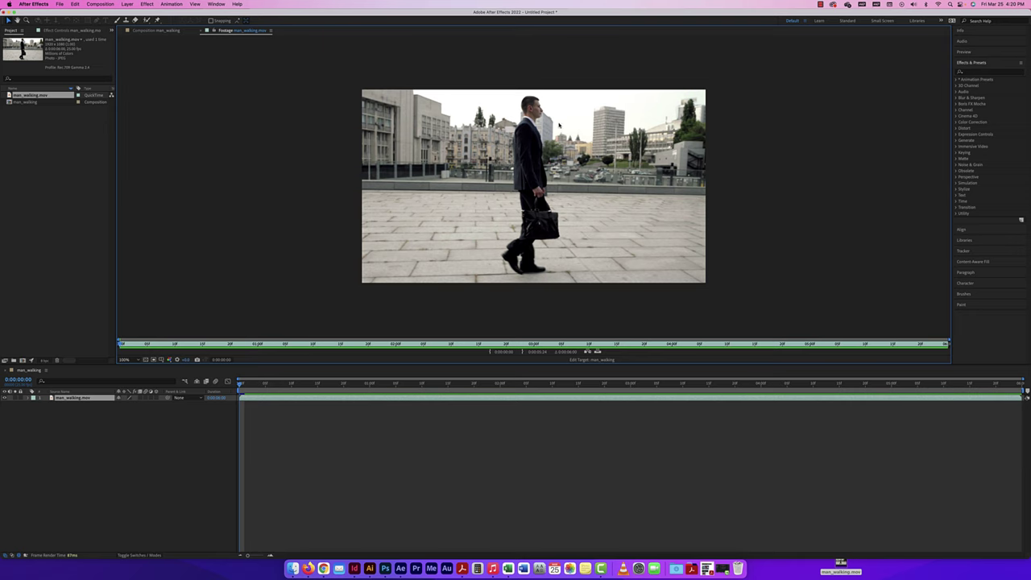
key(space)
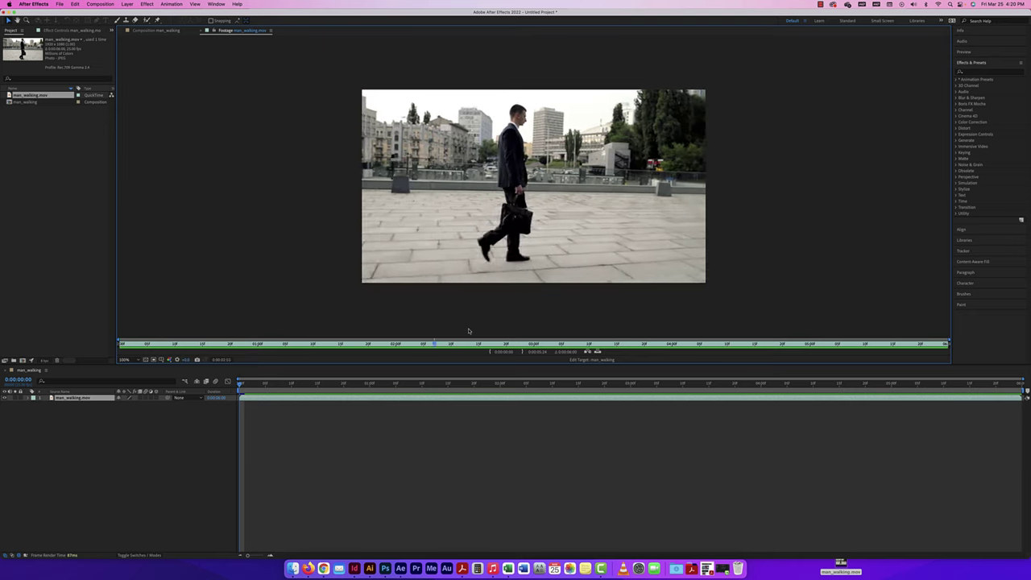
key(space)
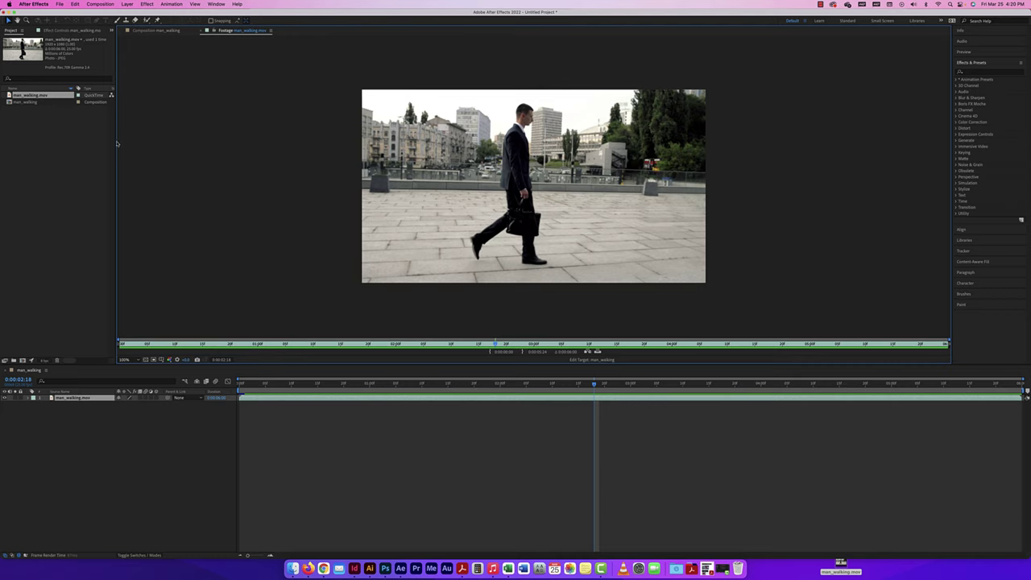
click(206, 31)
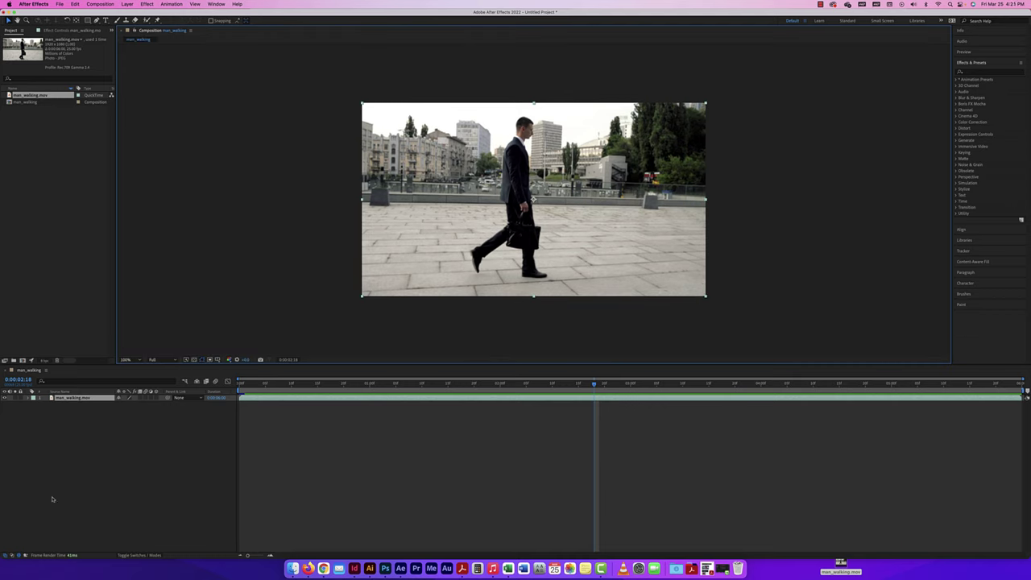
double_click(54, 398)
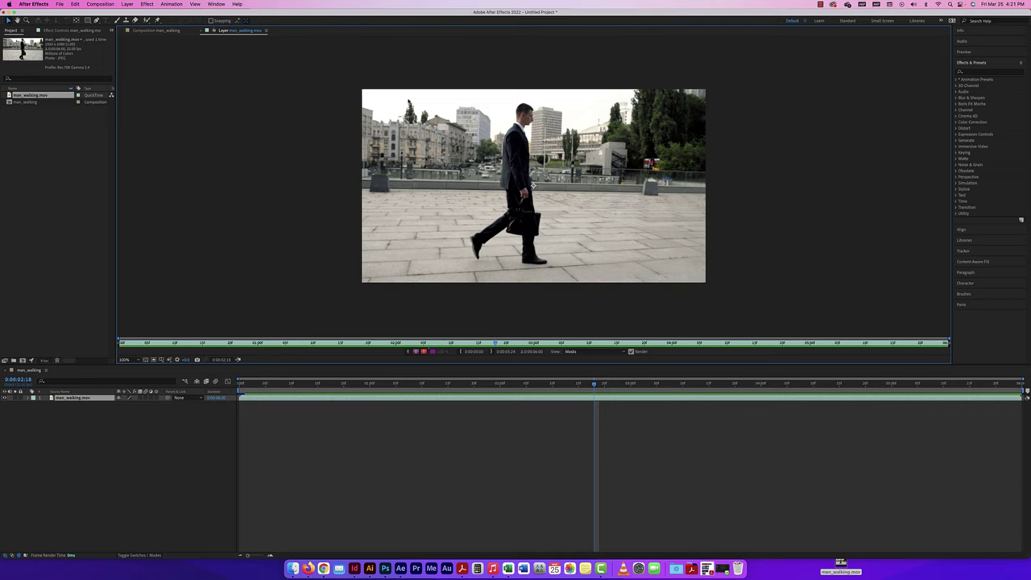
click(206, 31)
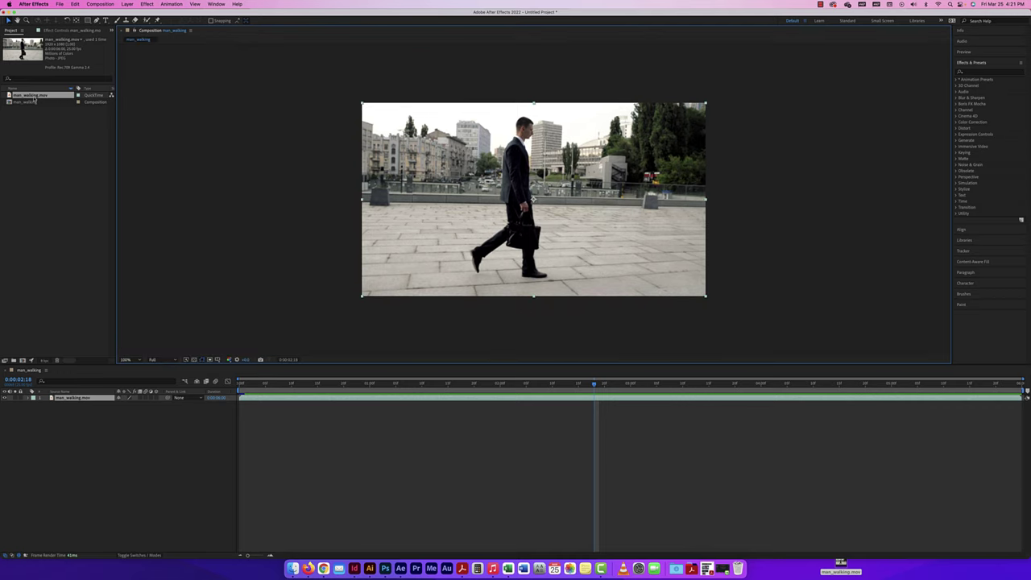
Activate the Roto Brush tool, try it on the man in the man_walking.mov Footage viewer, and close that viewer
double_click(24, 96)
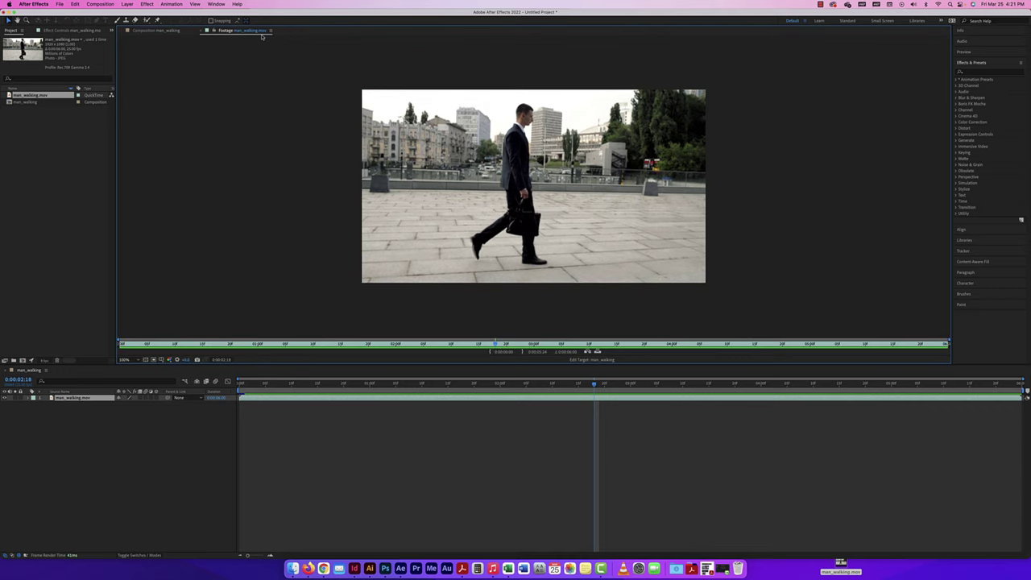
click(145, 21)
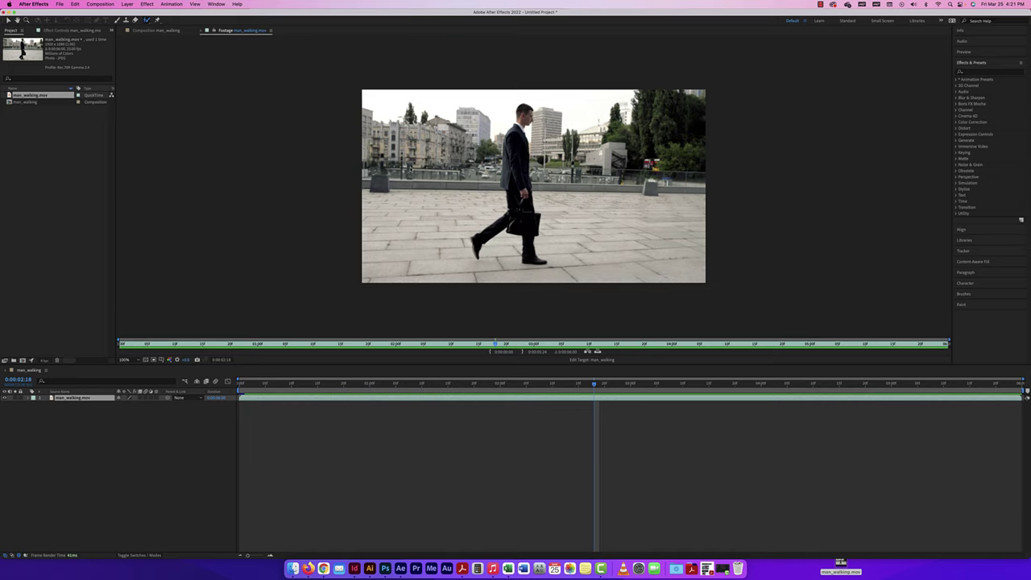
click(518, 130)
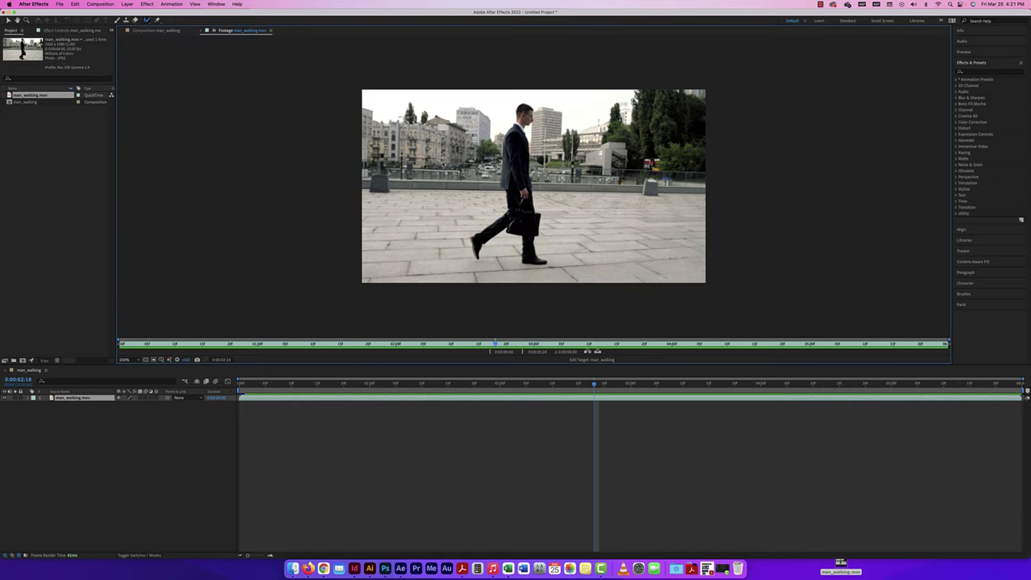
click(206, 31)
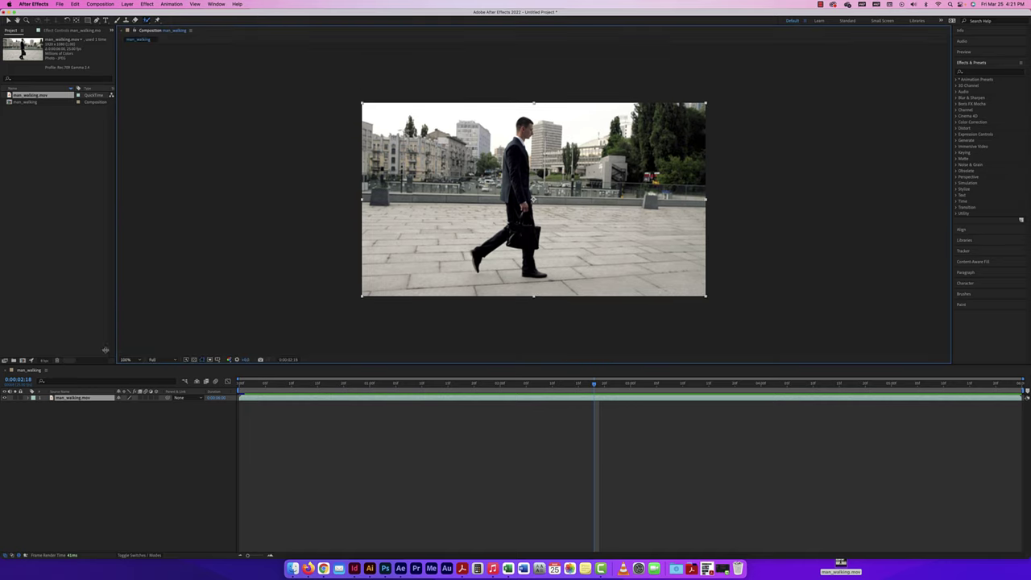
Open the man_walking.mov layer in the Layer viewer and set the current time to the first frame
double_click(59, 399)
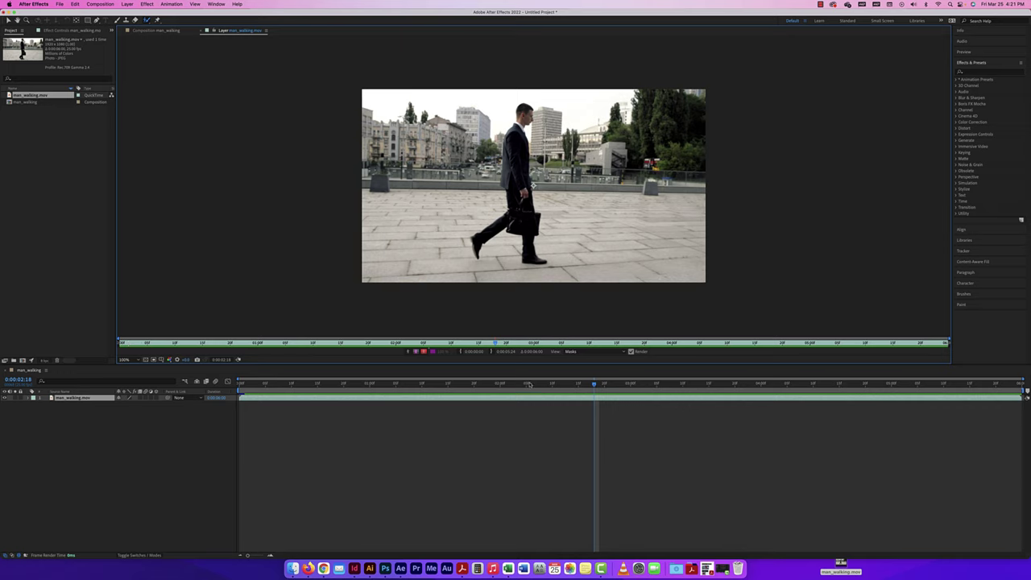
drag(579, 390, 476, 384)
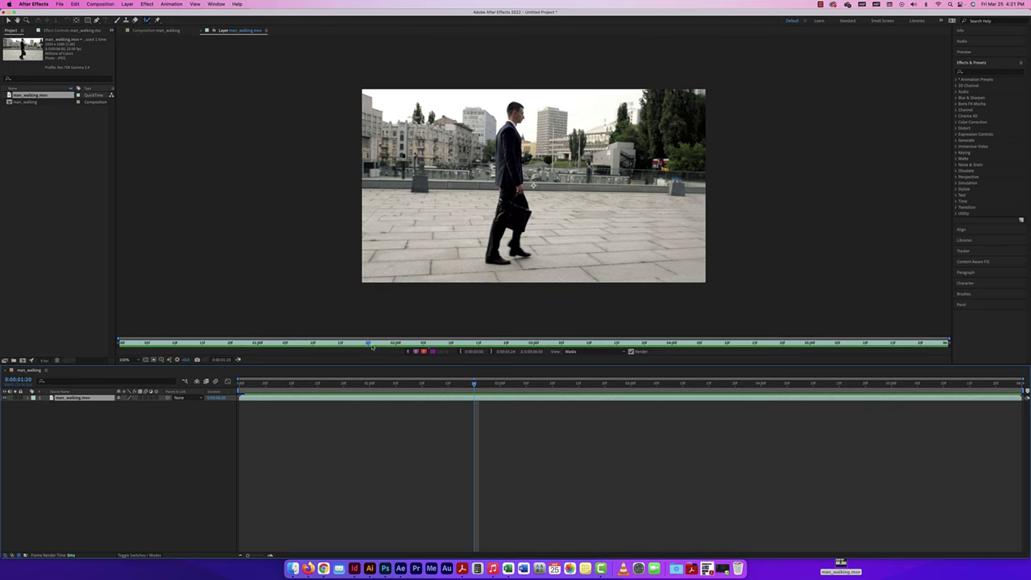
key(space)
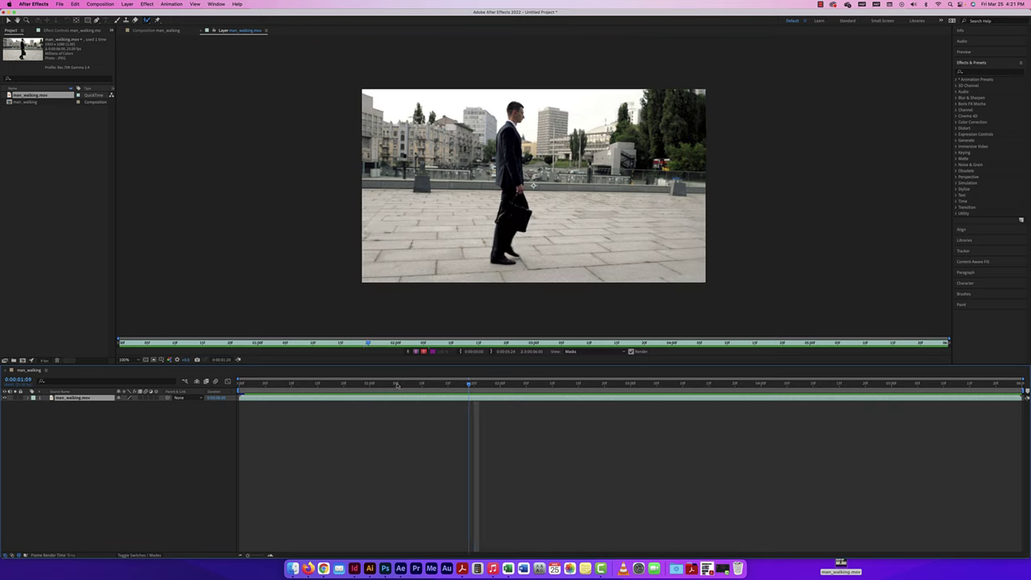
key(Home)
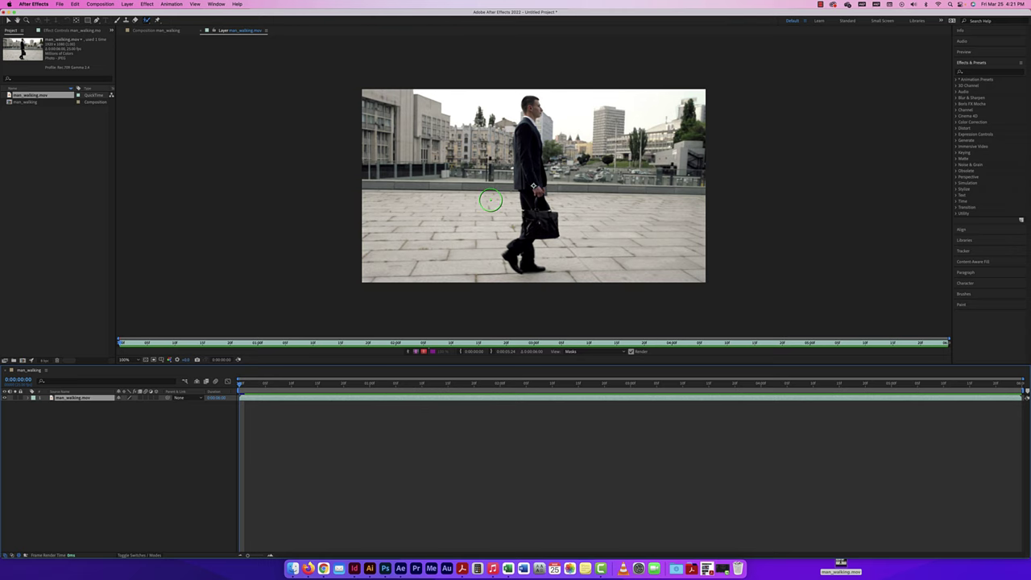
key(period)
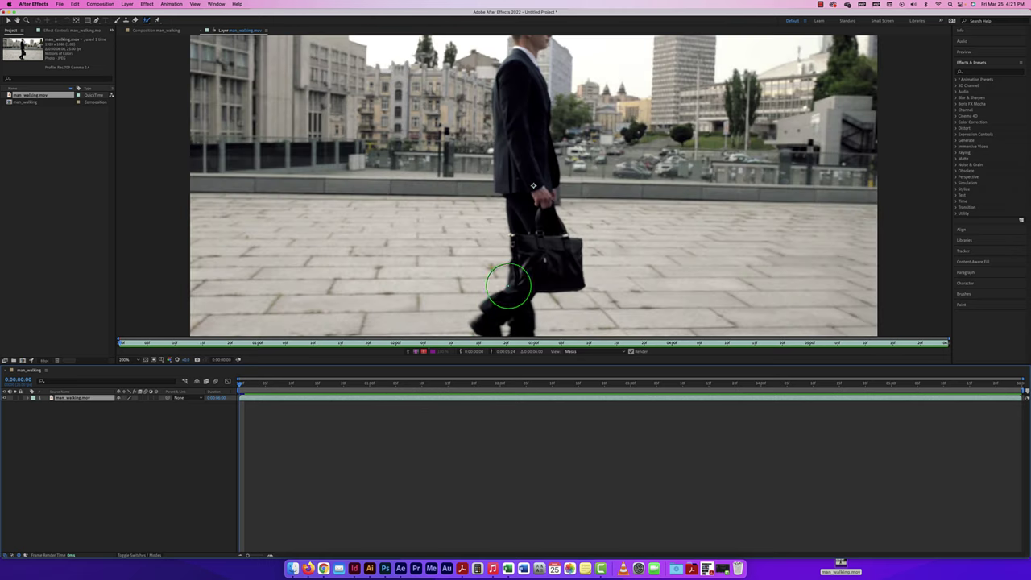
Keep the Layer viewer's View option at Masks and enlarge the viewer by reducing the timeline's height
key(super+minus)
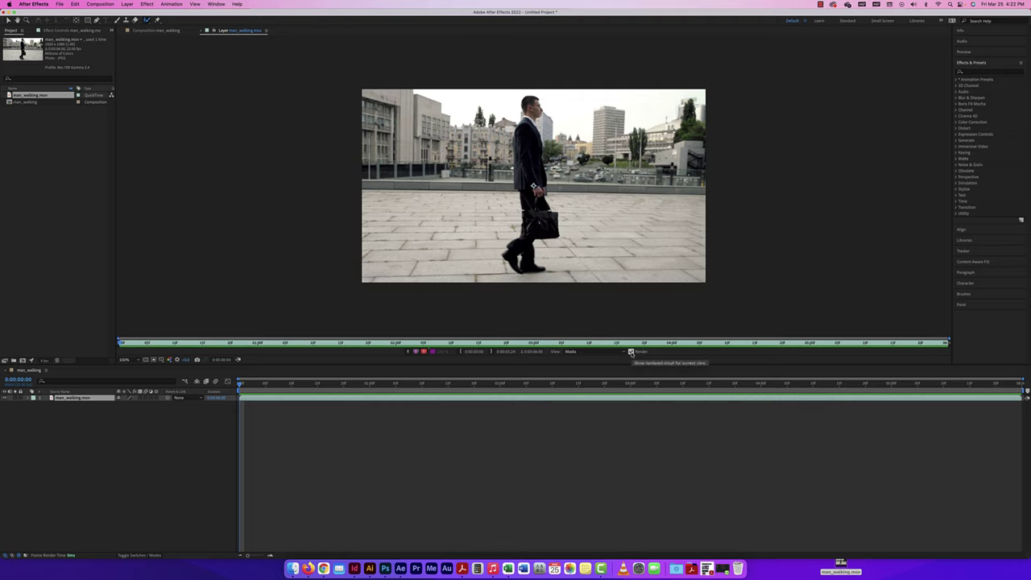
click(572, 352)
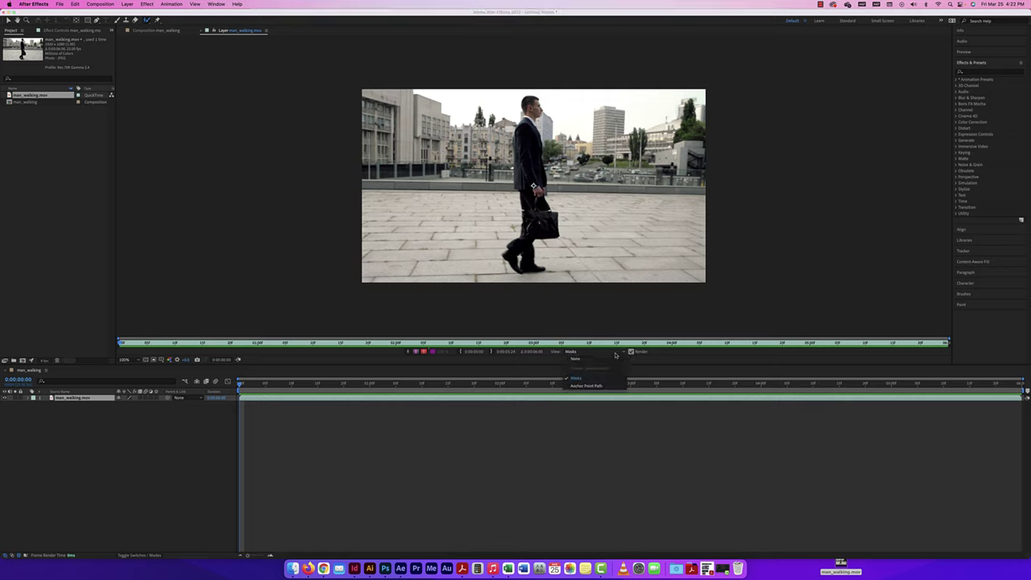
click(585, 379)
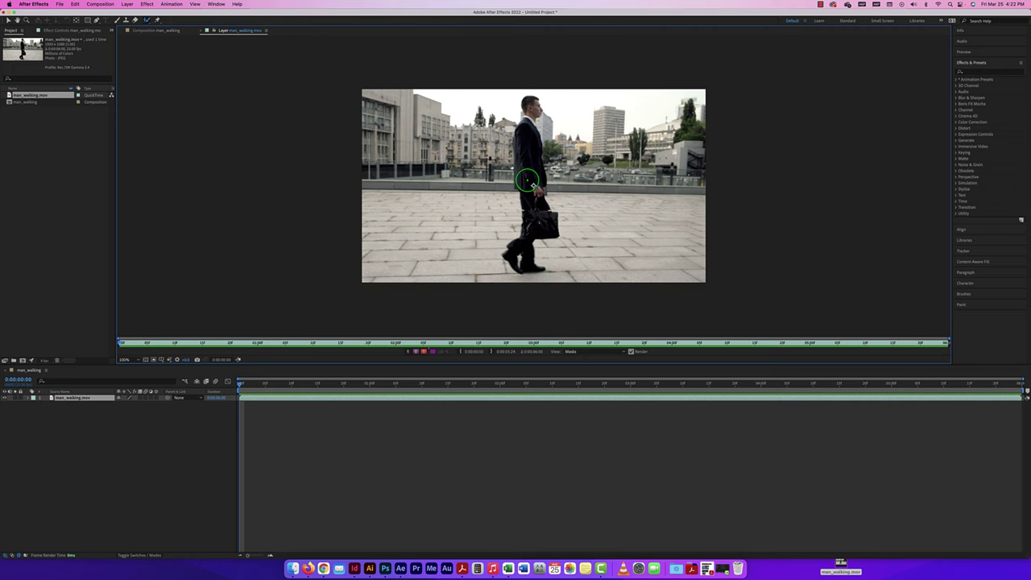
scroll(532, 185, up, 3)
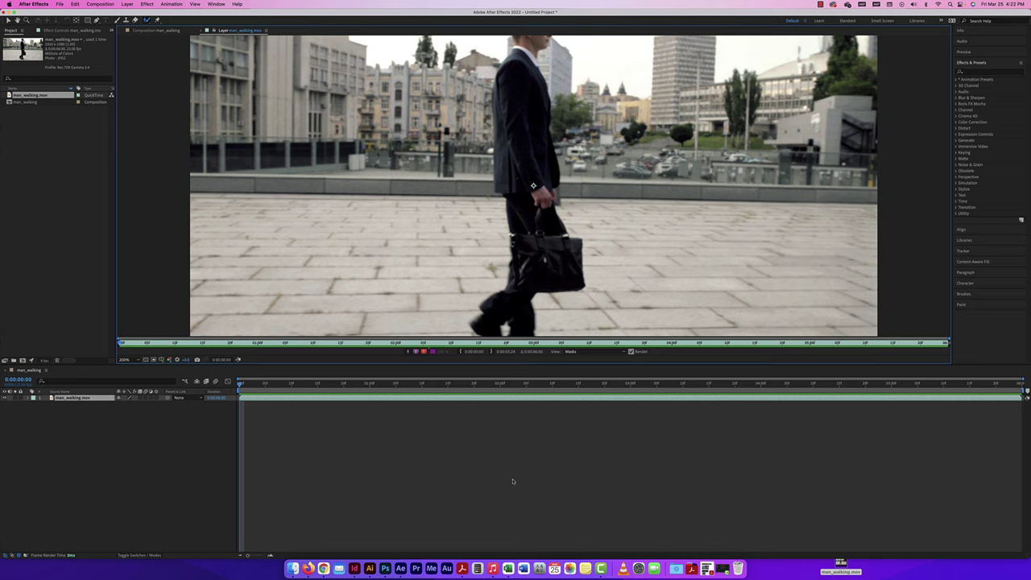
drag(527, 364, 521, 510)
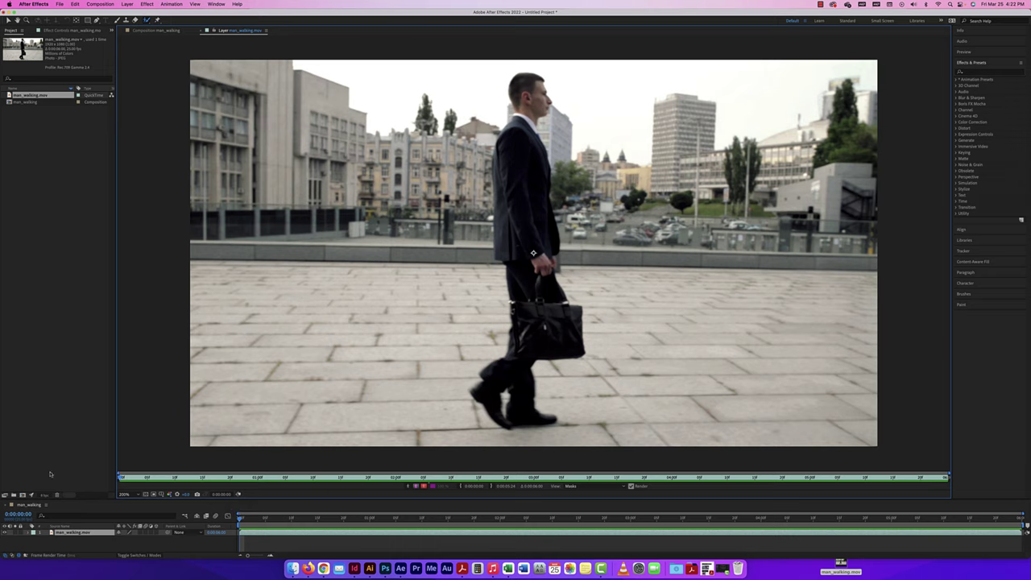
click(156, 30)
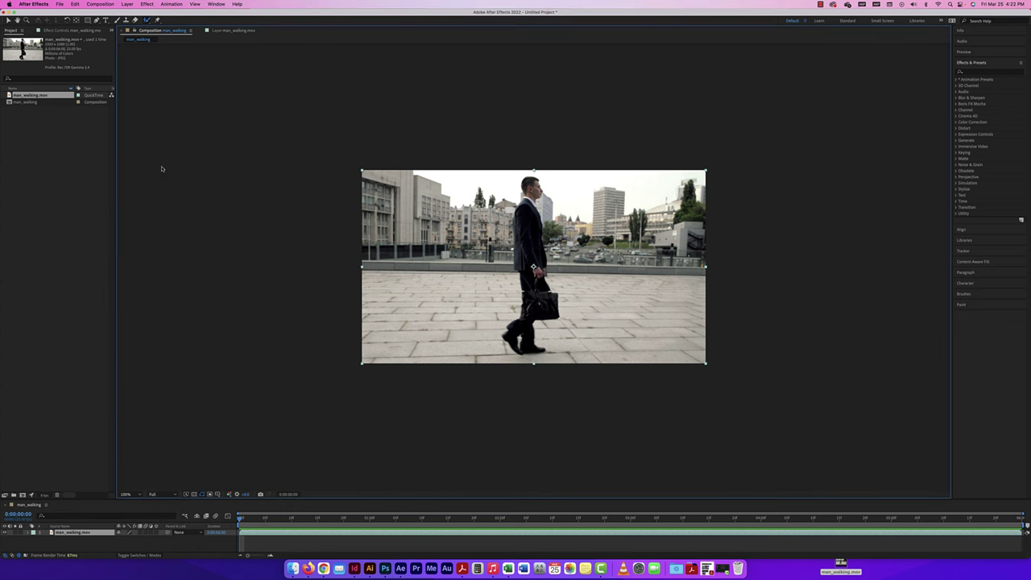
click(234, 31)
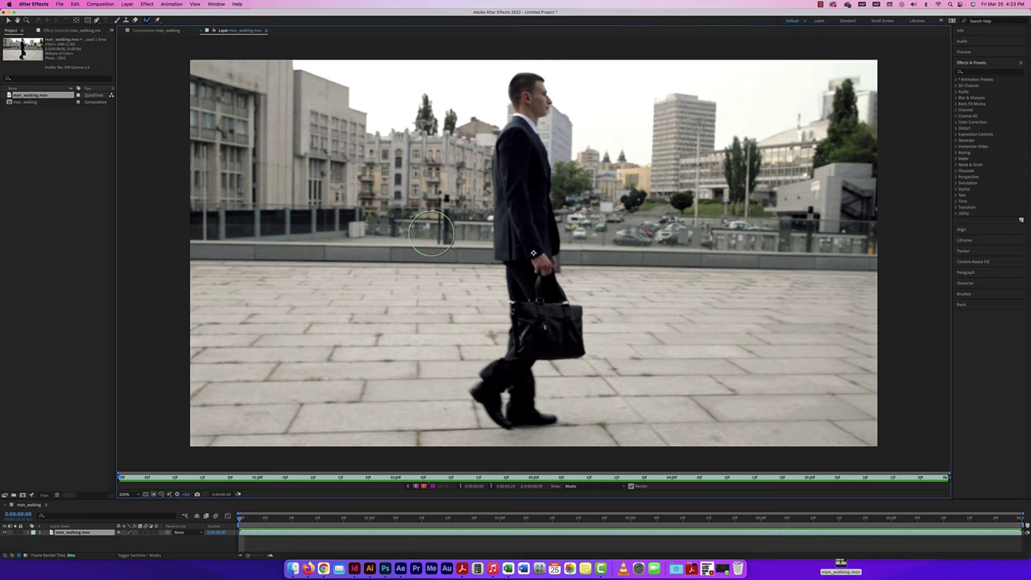
Reduce the Roto Brush size and paint a foreground stroke from the man's head through his torso, both legs and the briefcase
mouse_move(432, 233)
mouse_down()
mouse_move(412, 233)
mouse_move(457, 233)
mouse_move(415, 233)
mouse_up()
mouse_move(526, 84)
mouse_down()
mouse_move(538, 308)
mouse_move(509, 371)
mouse_move(484, 390)
mouse_move(506, 375)
mouse_move(522, 414)
mouse_move(524, 358)
mouse_move(566, 330)
mouse_up()
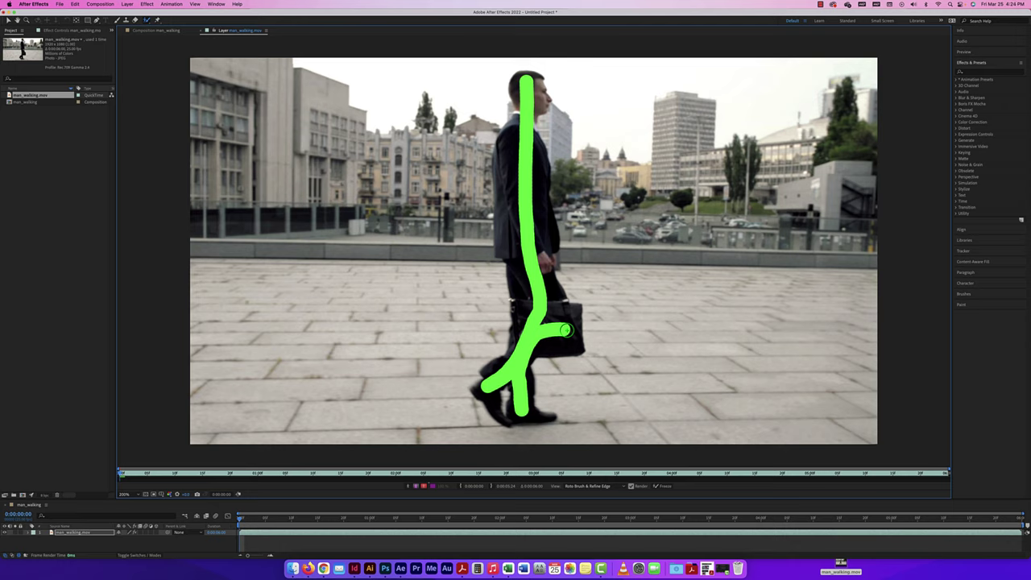
drag(566, 330, 564, 328)
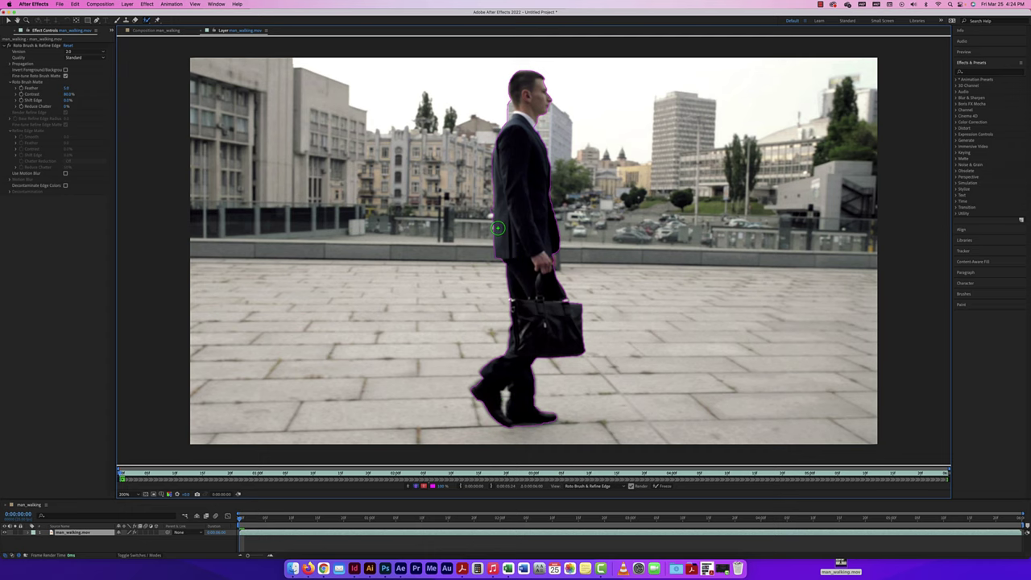
Subtract the background area behind the man's neck from the Roto Brush selection with a background stroke
key(super+equal)
key(super+equal)
key(super+equal)
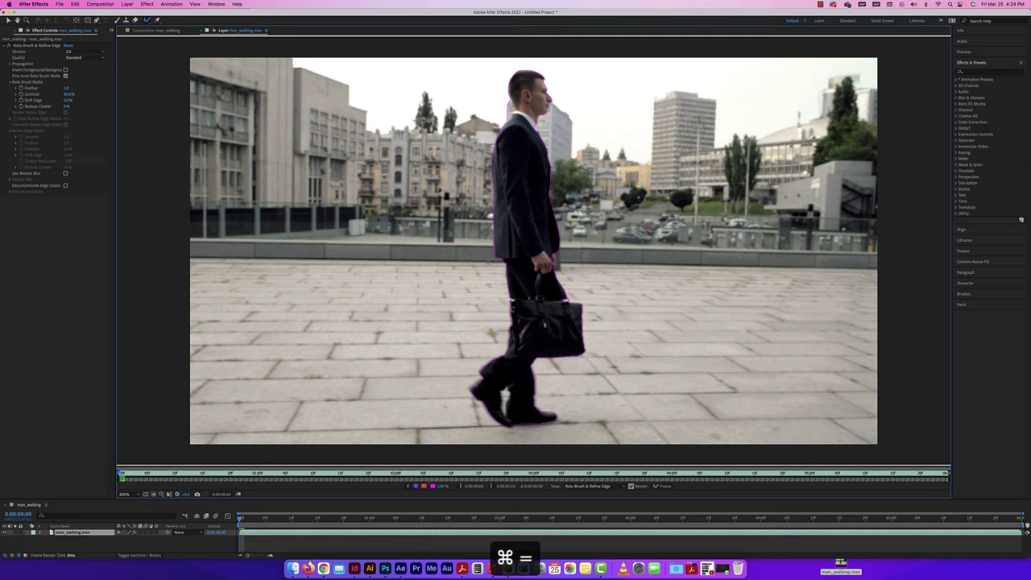
scroll(524, 290, up, 15)
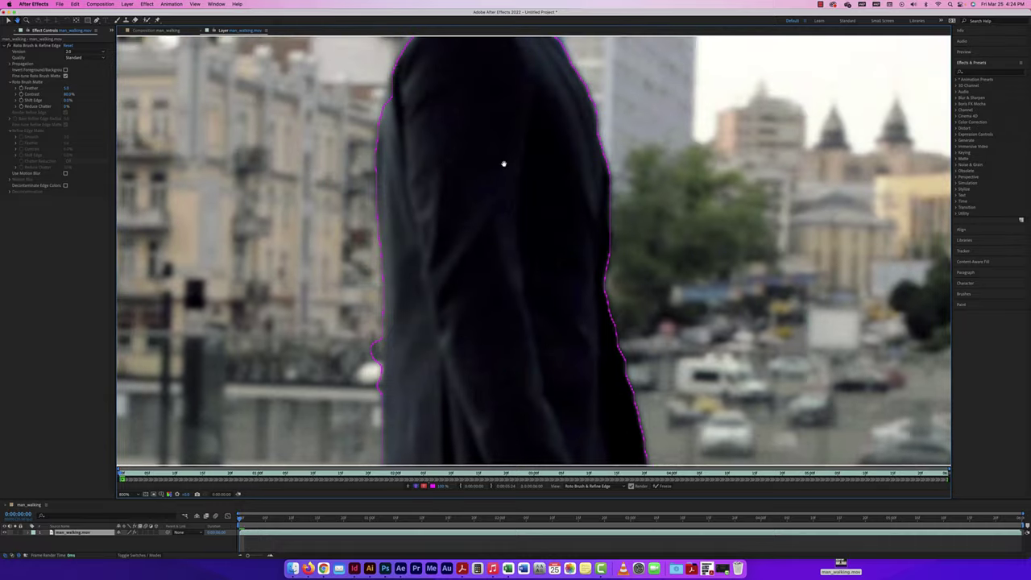
scroll(530, 326, up, 3)
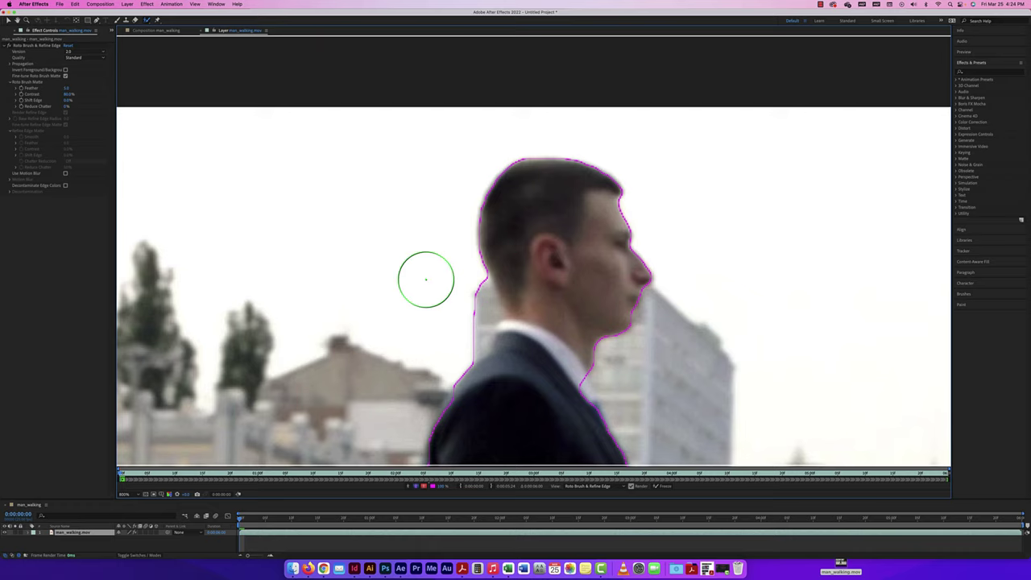
key(alt)
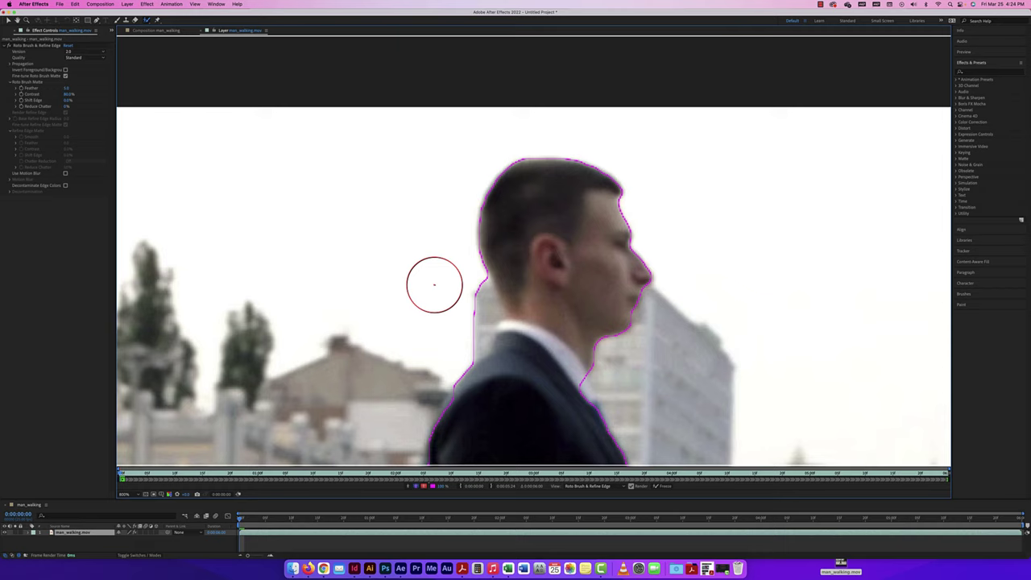
key(alt)
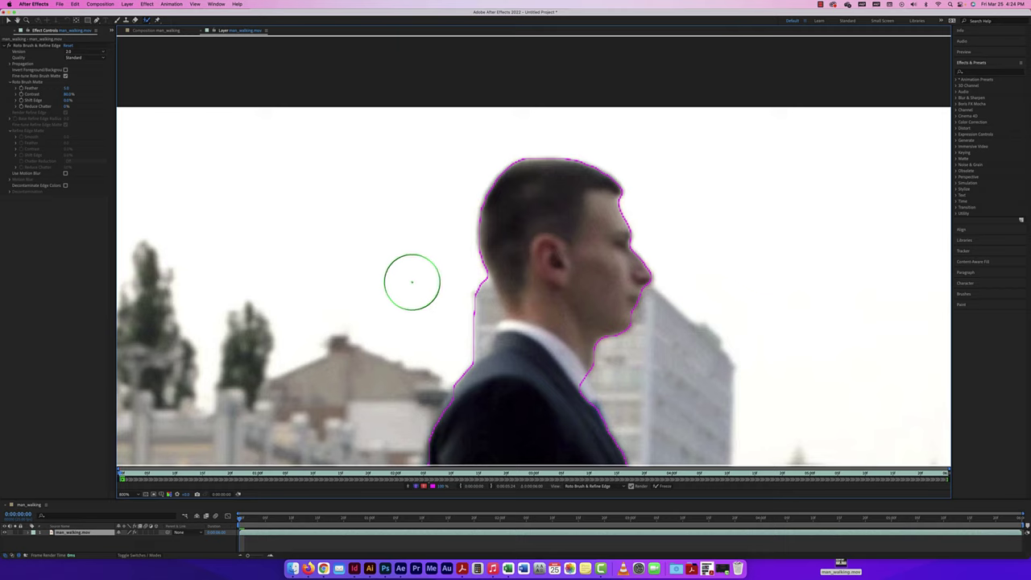
mouse_move(409, 281)
mouse_down()
mouse_move(468, 281)
mouse_move(476, 299)
mouse_move(452, 347)
mouse_up()
key(alt)
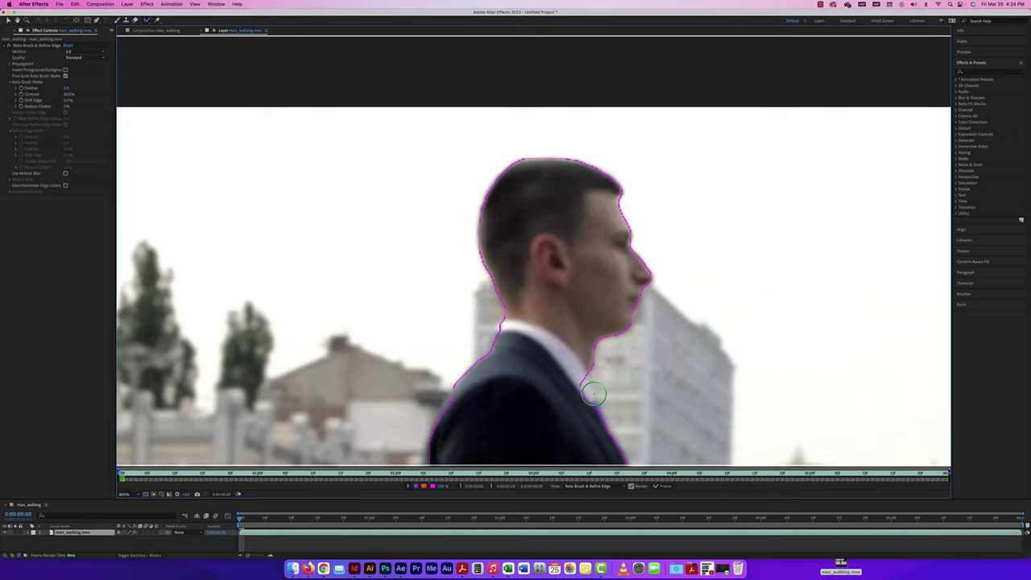
Add the shirt front and tie to the selection, and paint a background stroke over the building in front of the man
scroll(593, 393, down, 3)
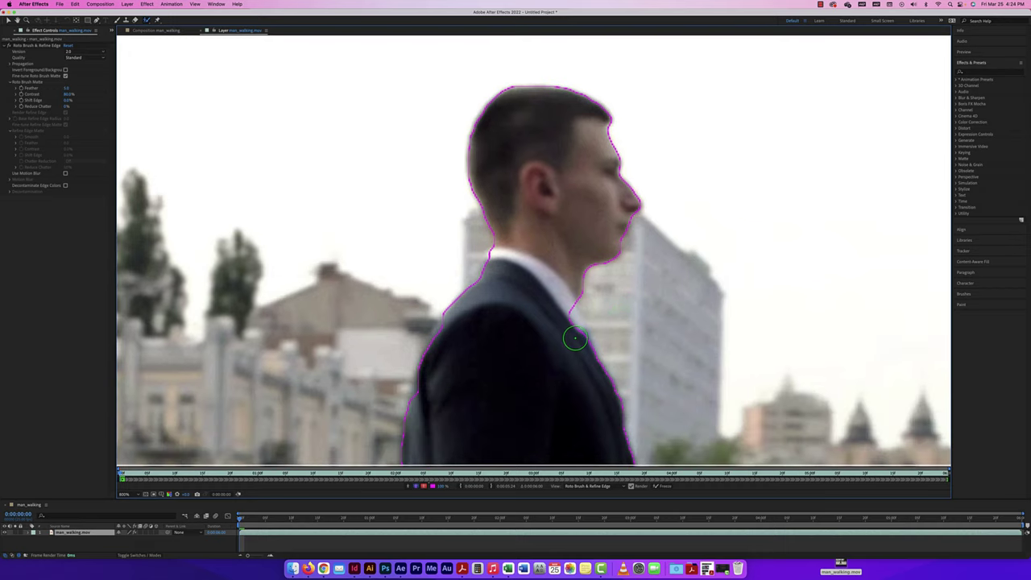
drag(574, 342, 568, 318)
scroll(681, 325, down, 1)
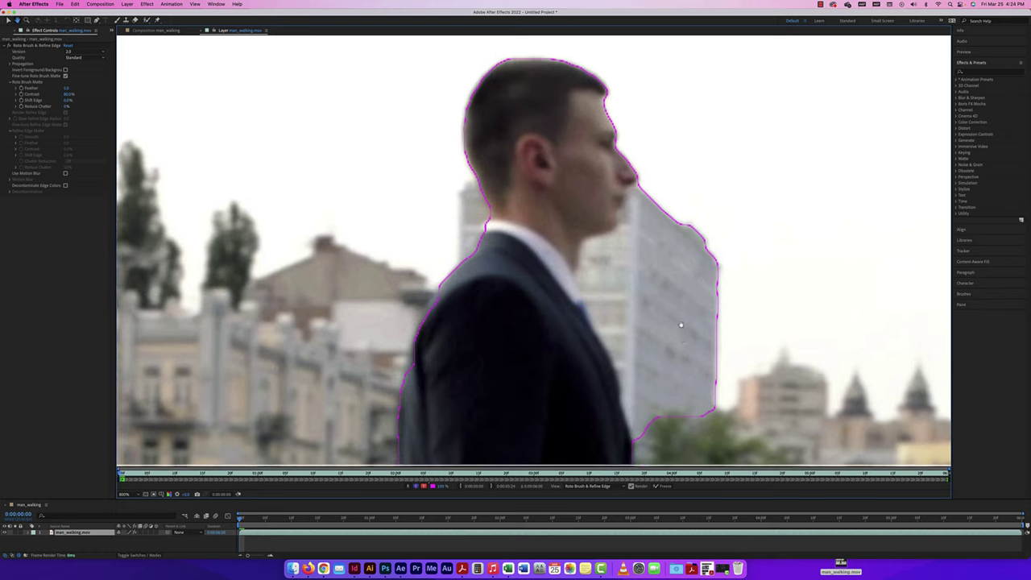
scroll(681, 324, down, 1)
mouse_move(681, 149)
mouse_down()
mouse_move(618, 239)
mouse_move(626, 298)
mouse_move(684, 413)
mouse_up()
Subtract the leftover background under the man's chin and in front of his collar from the selection
scroll(684, 413, down, 3)
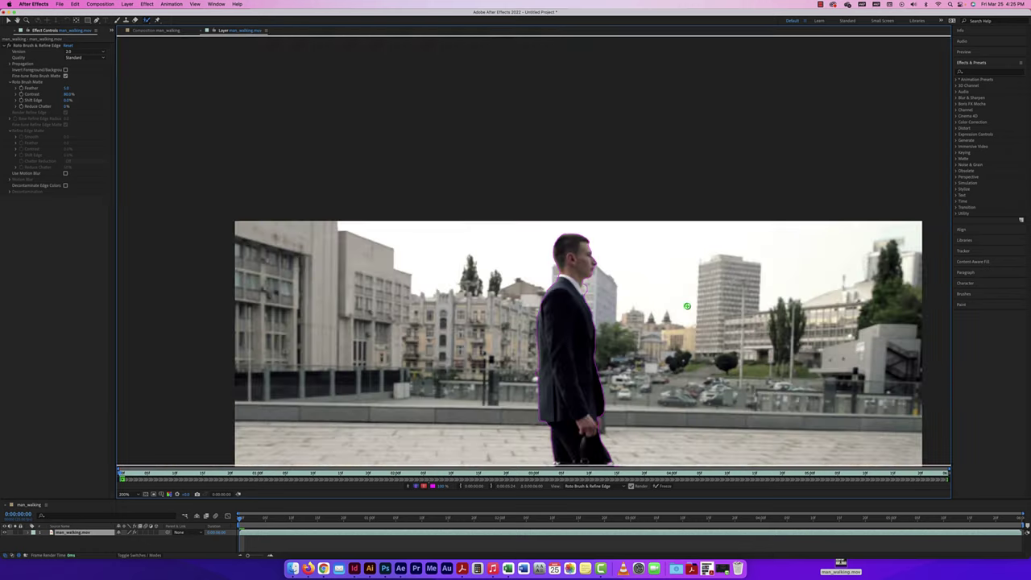
key(super+equal)
key(super+equal)
key(super+equal)
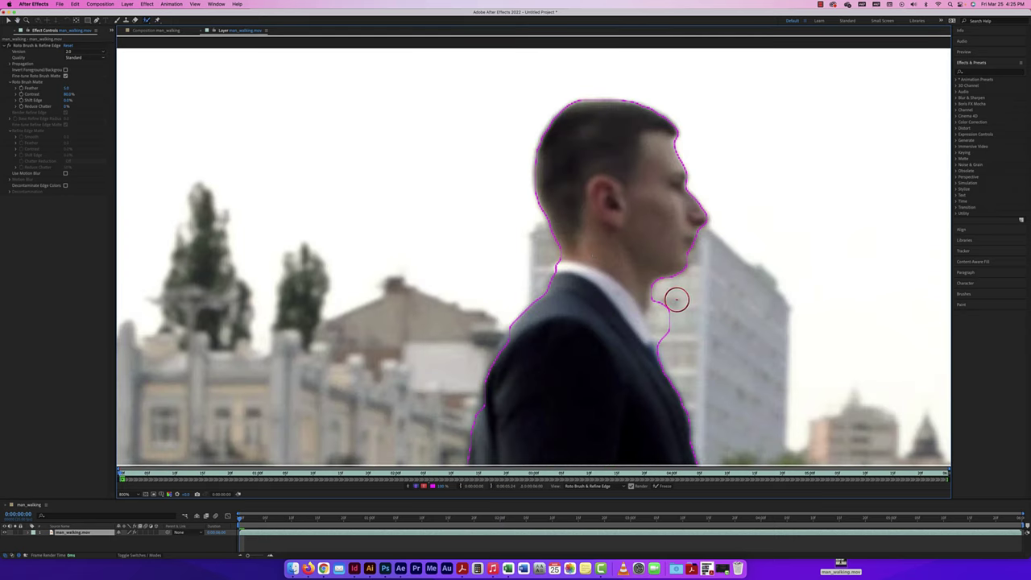
mouse_move(677, 297)
mouse_down()
mouse_move(663, 319)
mouse_move(677, 345)
mouse_up()
Subtract the small background bulge behind the back of the man's jacket from the selection
key(Page_Down)
scroll(517, 356, down, 10)
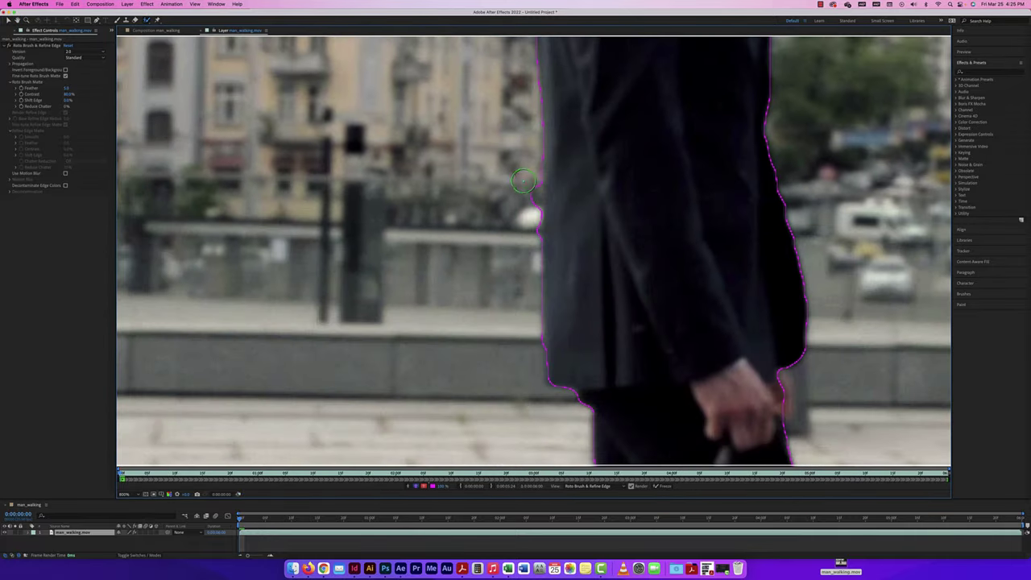
drag(525, 181, 528, 231)
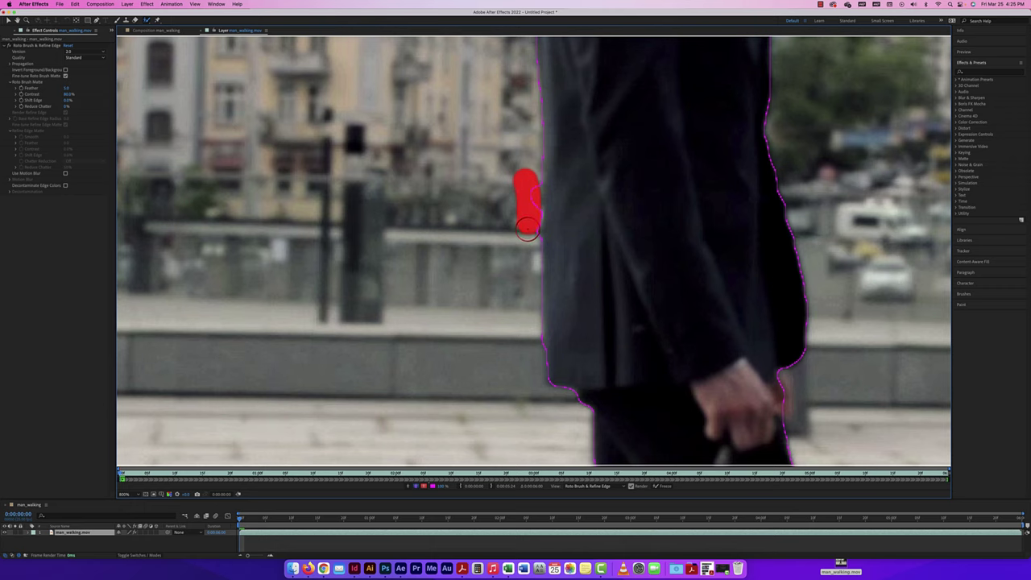
Subtract the pavement gap between the man's lower legs and shoes with background strokes
scroll(539, 304, down, 15)
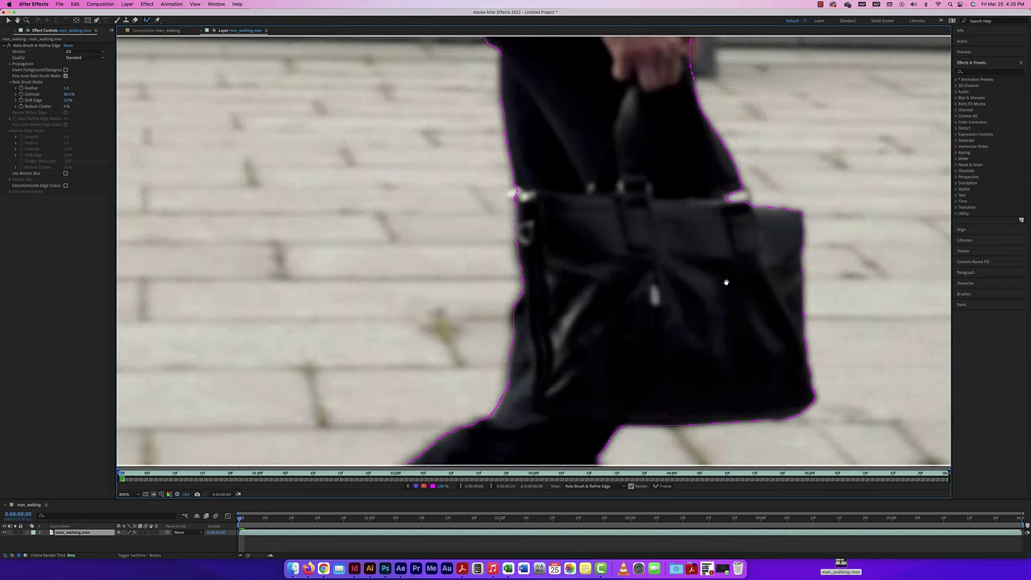
drag(725, 282, 699, 213)
scroll(700, 213, down, 10)
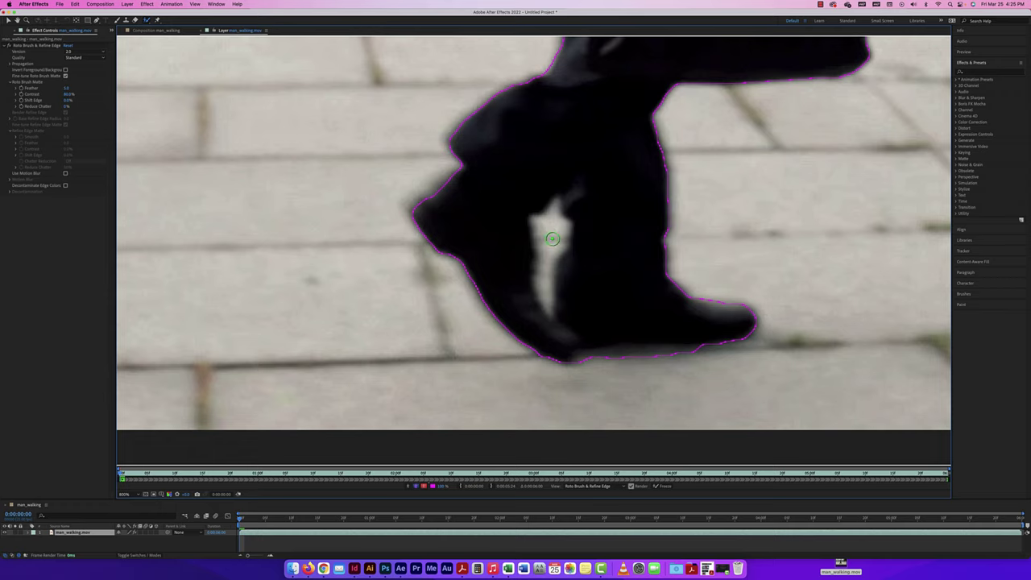
mouse_move(554, 211)
mouse_down()
mouse_move(538, 221)
mouse_move(545, 300)
mouse_up()
drag(548, 306, 547, 286)
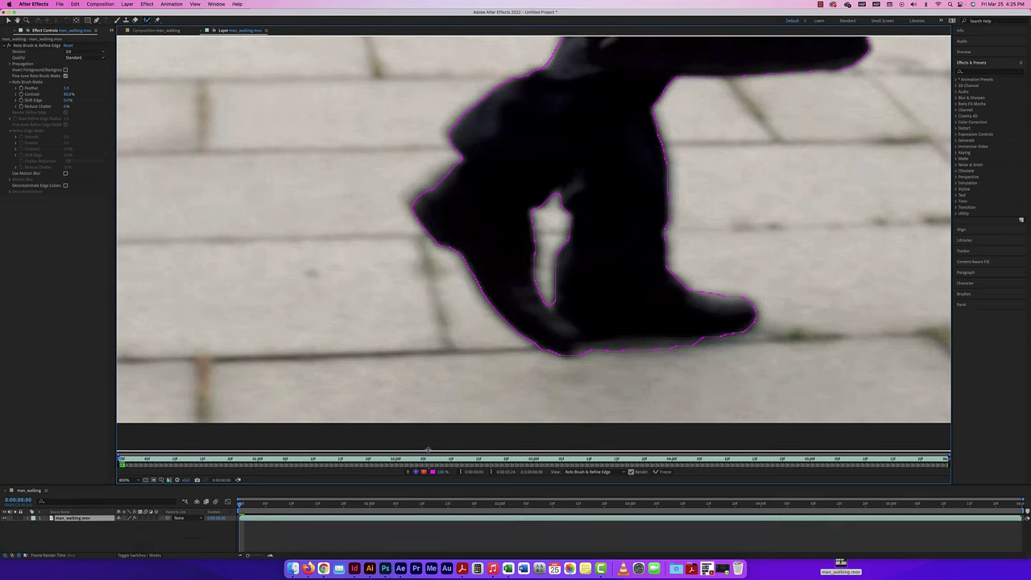
Increase the timeline's height and examine the Roto Brush & Refine Edge properties under the man_walking.mov layer's effects
drag(428, 485, 428, 375)
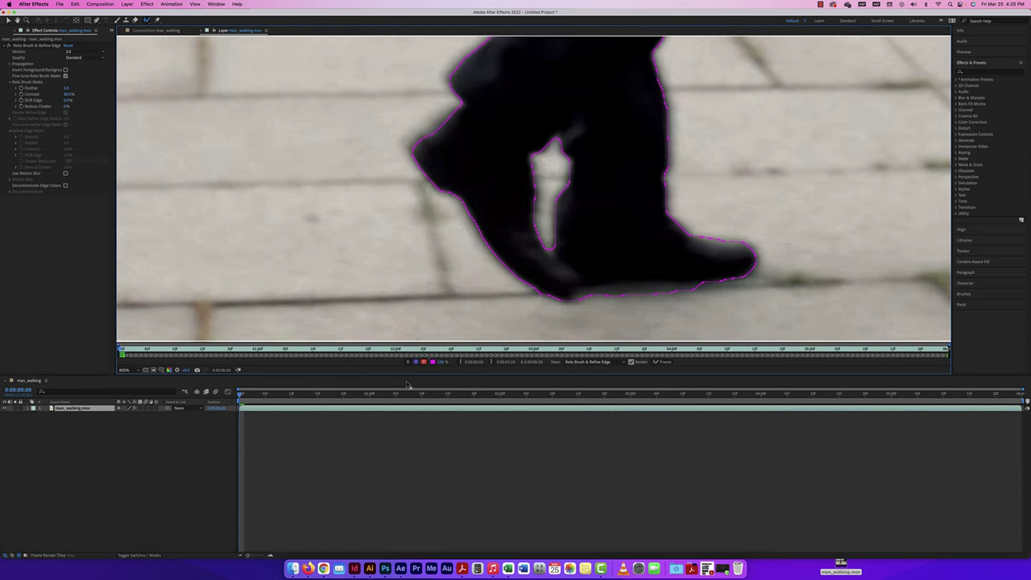
click(32, 409)
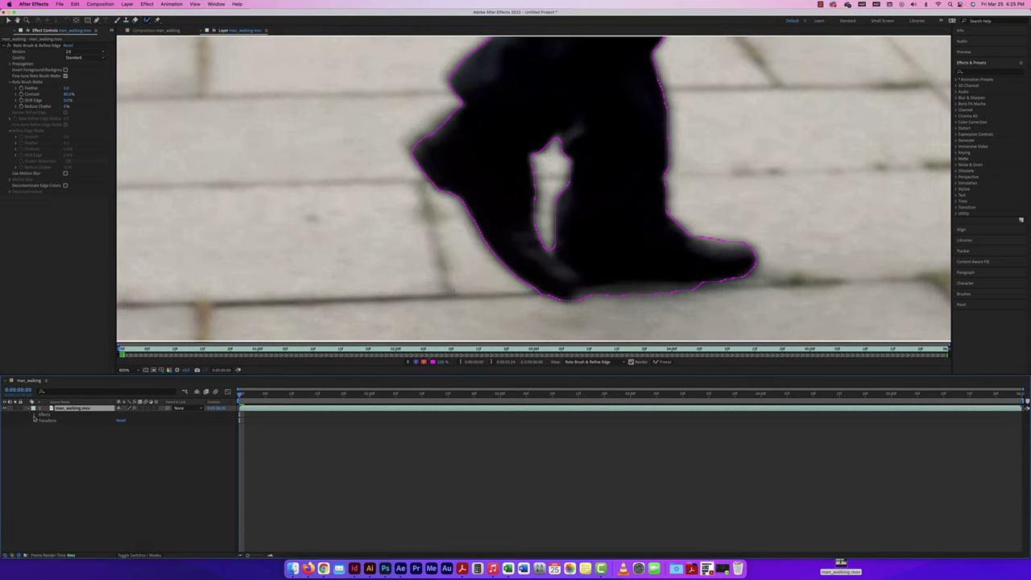
click(35, 414)
click(40, 422)
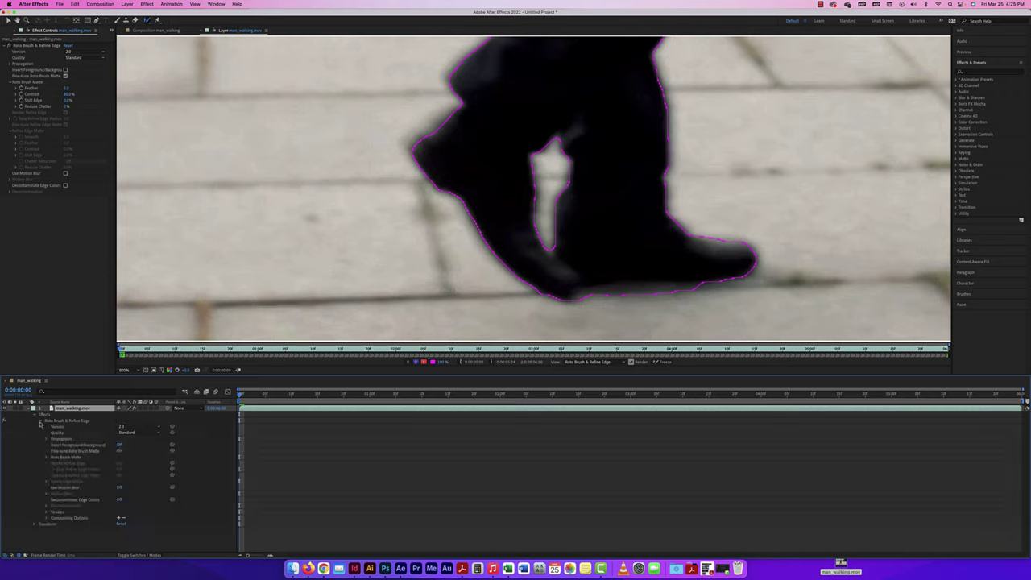
click(41, 421)
click(35, 415)
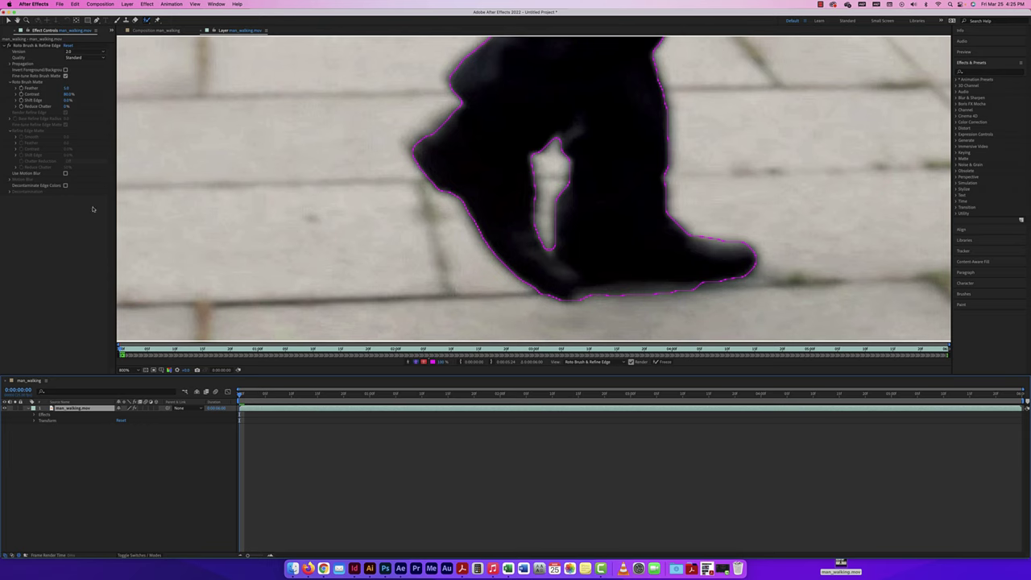
Set the Roto Brush & Refine Edge quality to Best, keeping version 2.0, and review the Propagation settings
key(super+minus)
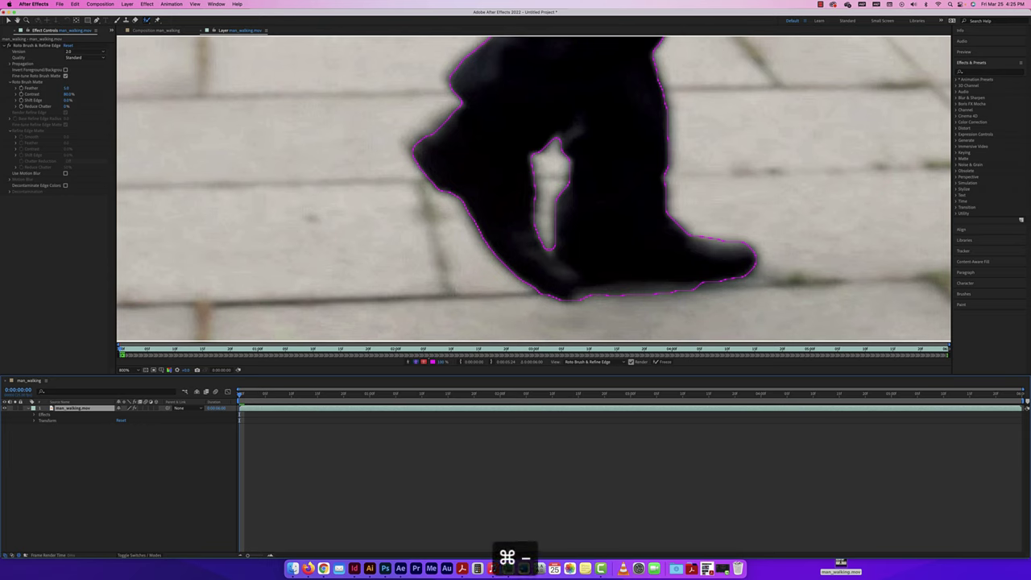
key(super+minus)
key(super+minus)
key(super+minus)
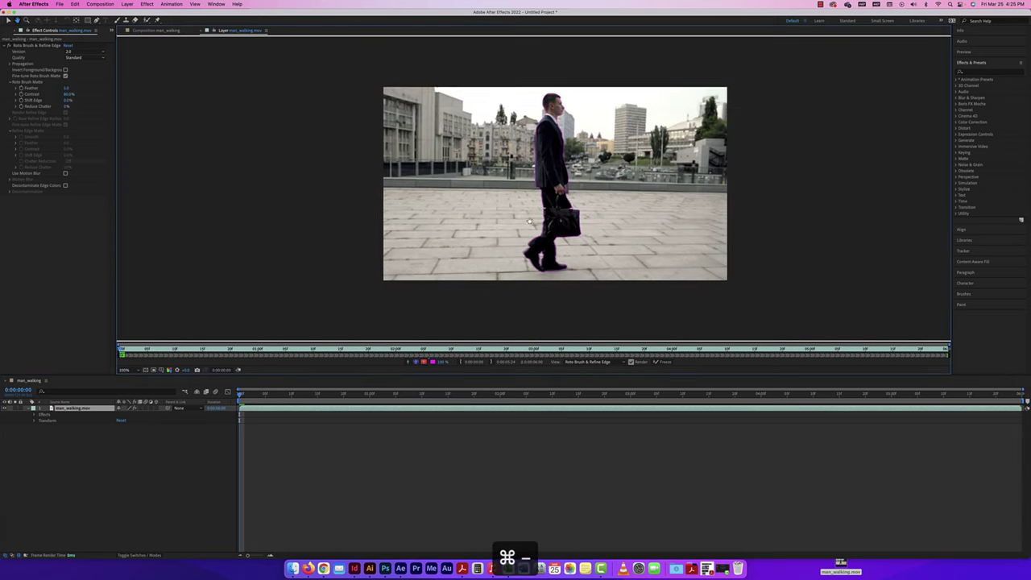
key(super+equal)
key(super+minus)
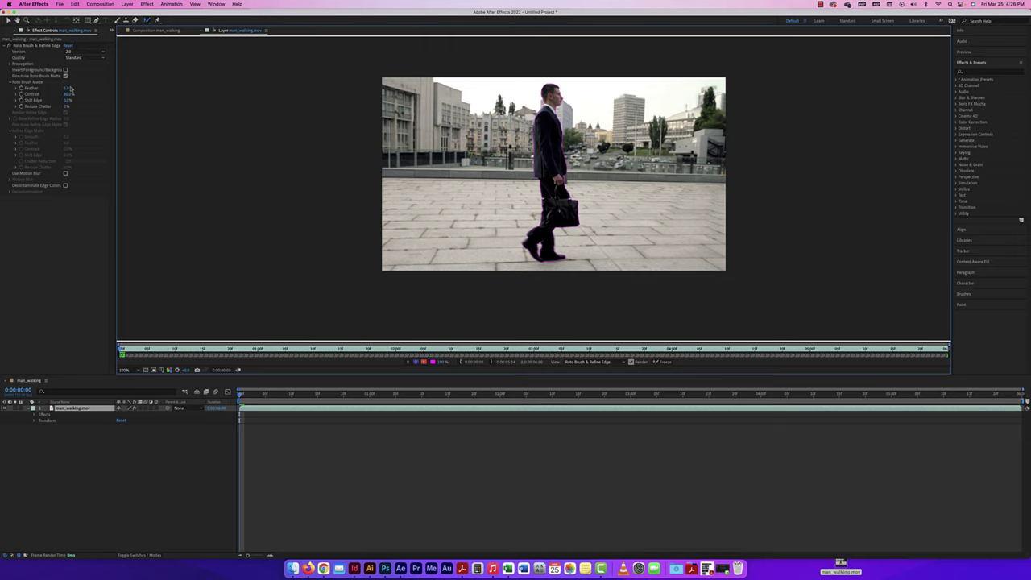
click(74, 51)
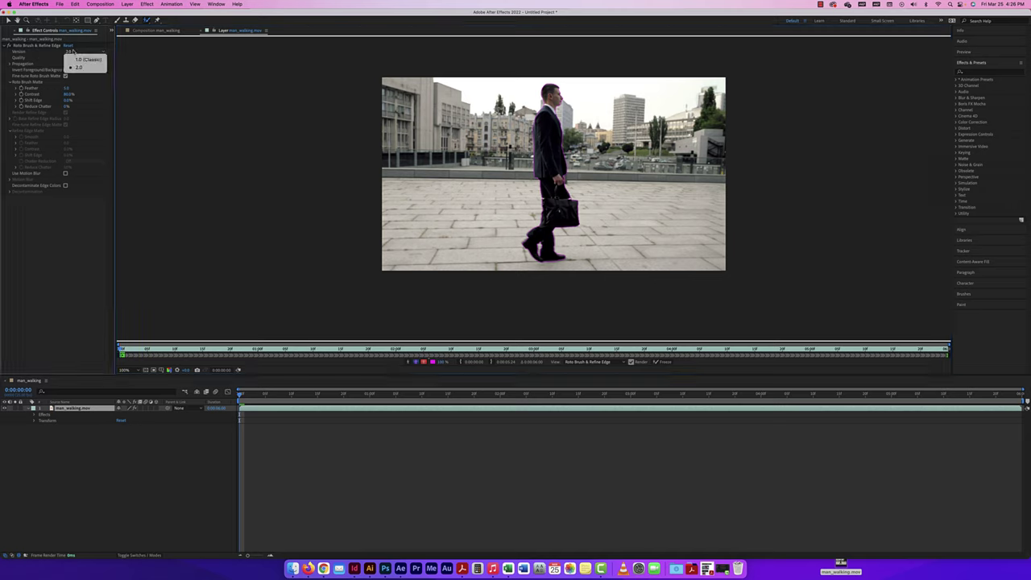
click(79, 53)
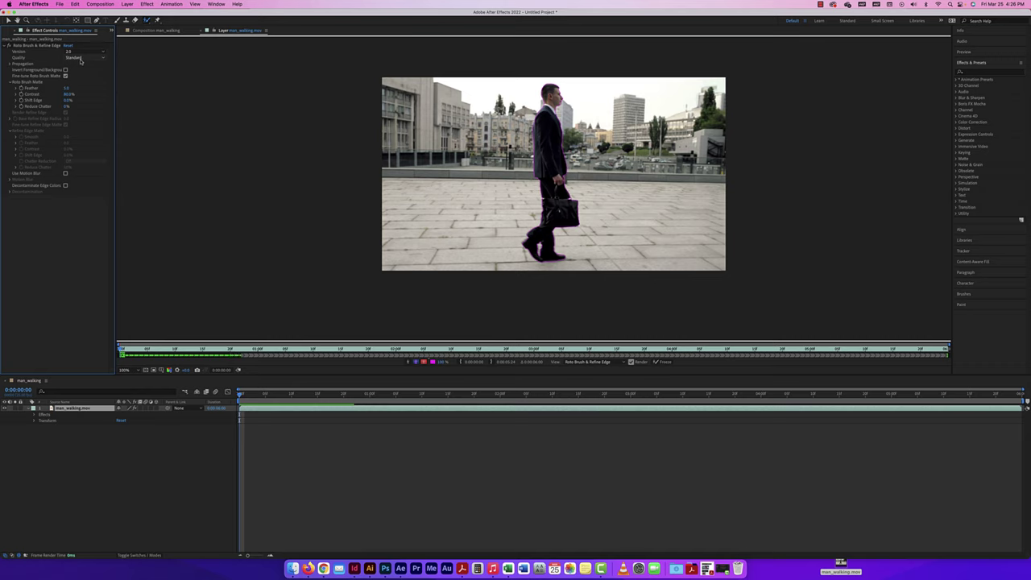
click(83, 59)
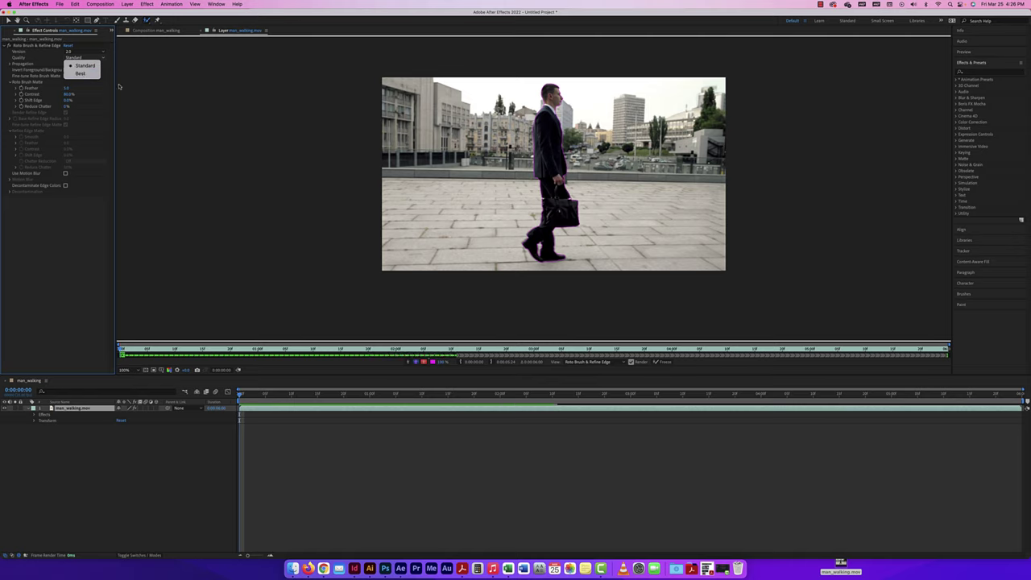
click(81, 73)
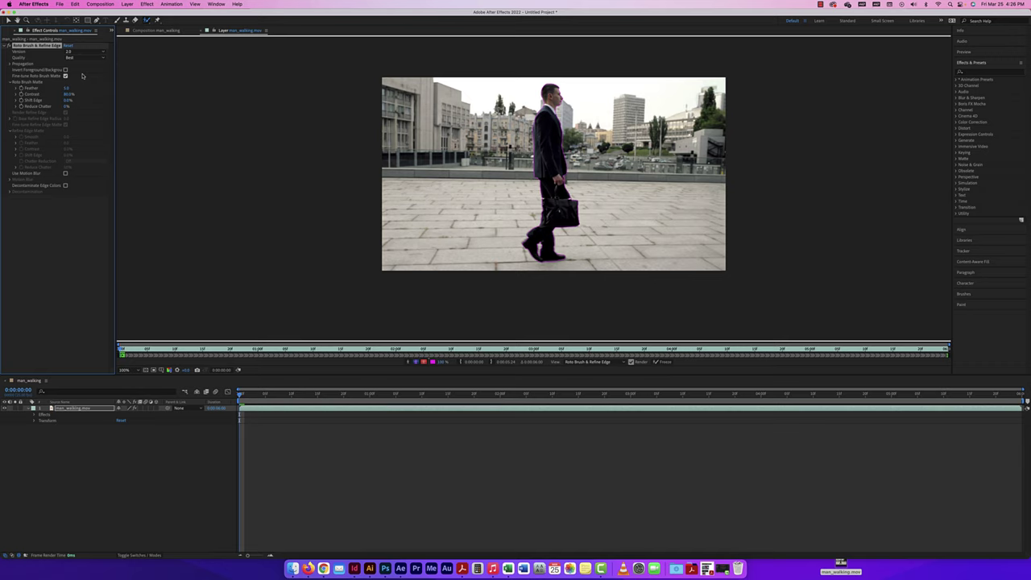
click(10, 64)
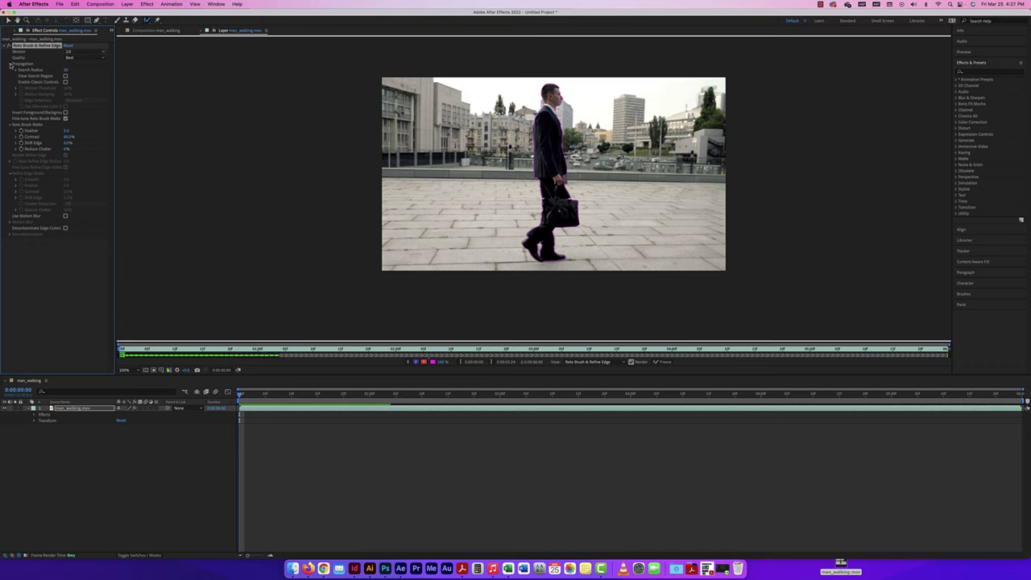
click(10, 64)
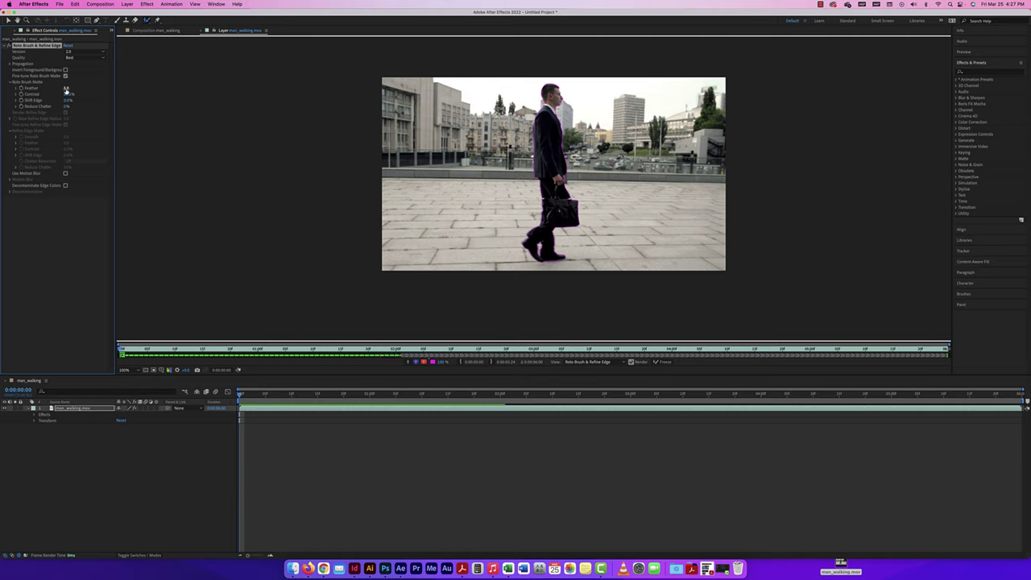
Enlarge the Layer viewer by shrinking the timeline, and frame the whole man at 200% magnification
drag(66, 90, 70, 91)
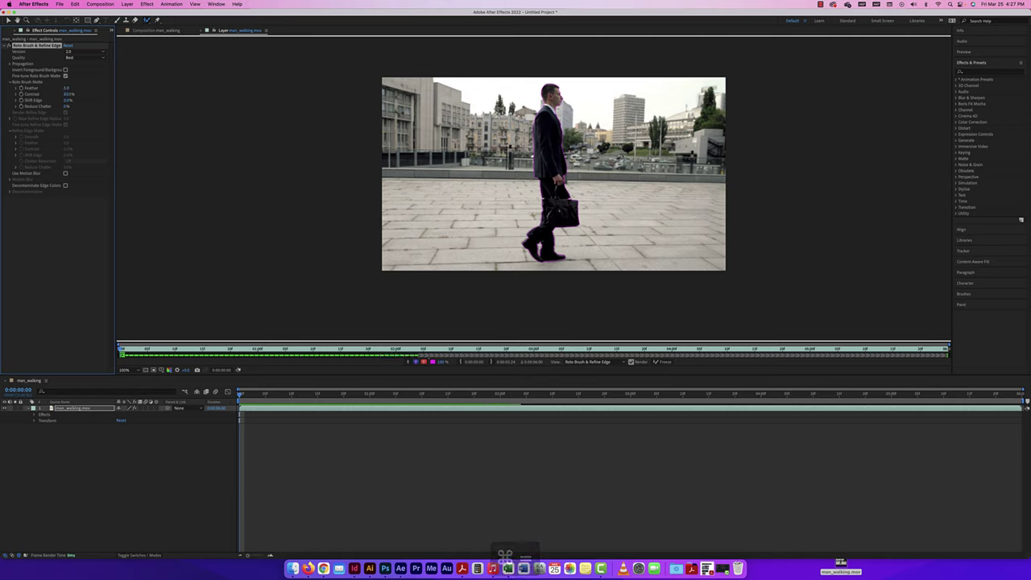
key(super+equal)
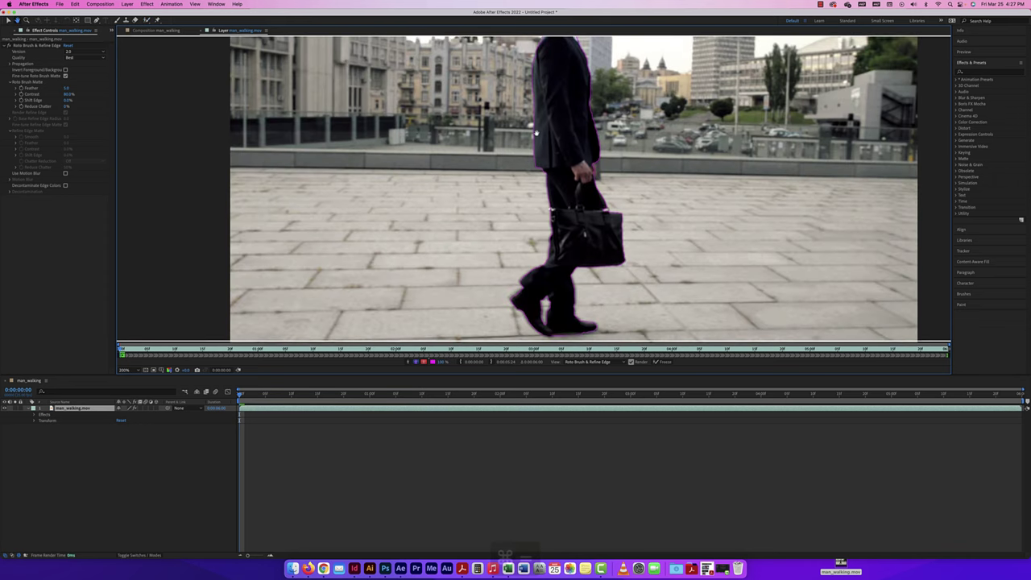
drag(536, 133, 517, 186)
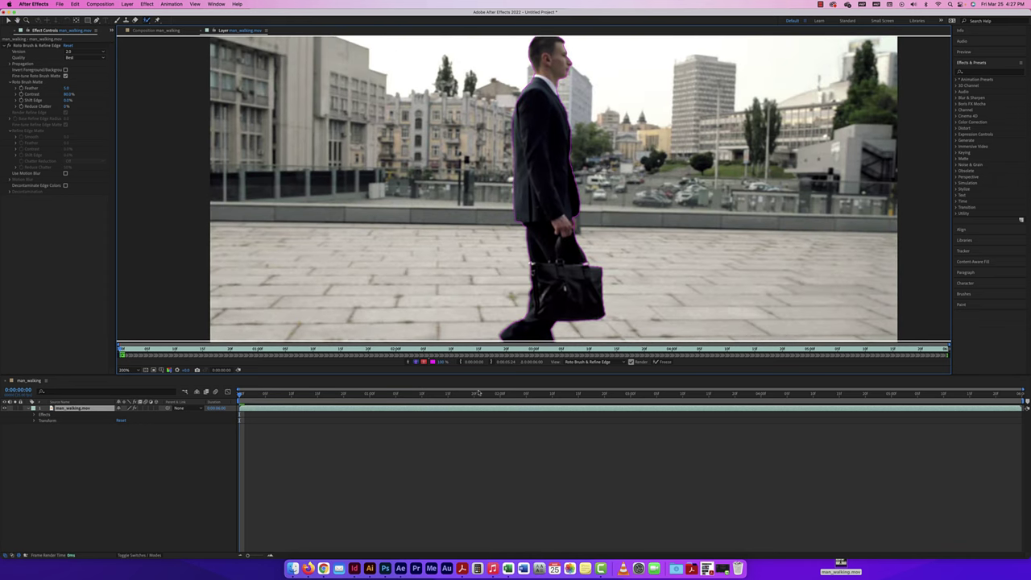
drag(477, 375, 473, 524)
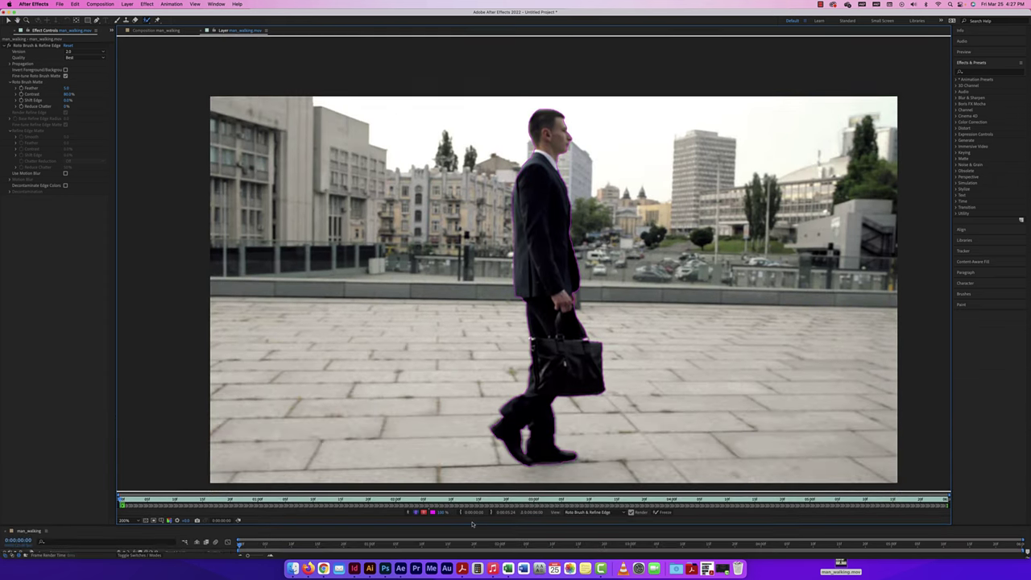
Try a very high Feather value on the Roto Brush matte and undo it
click(77, 86)
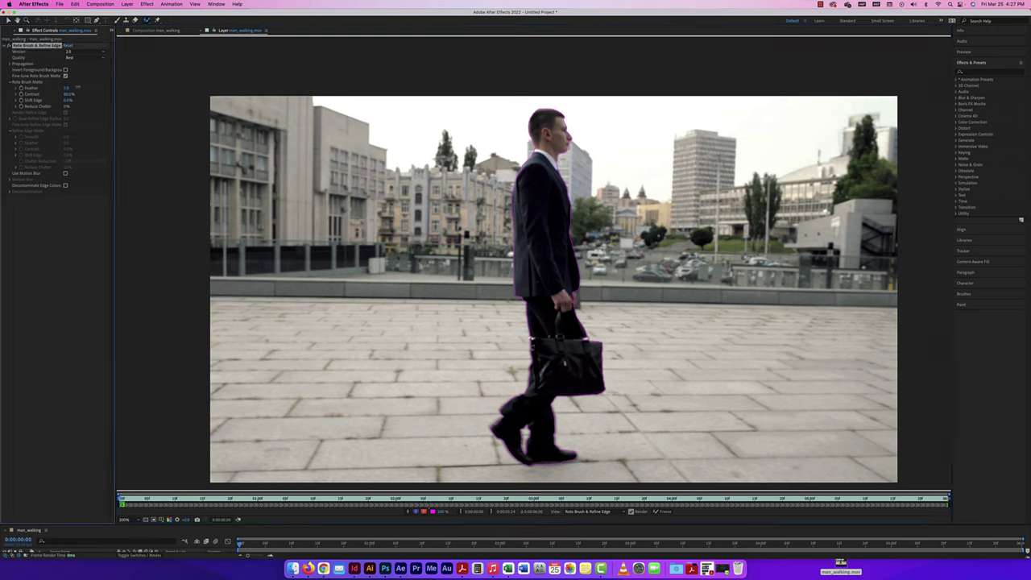
drag(131, 86, 330, 87)
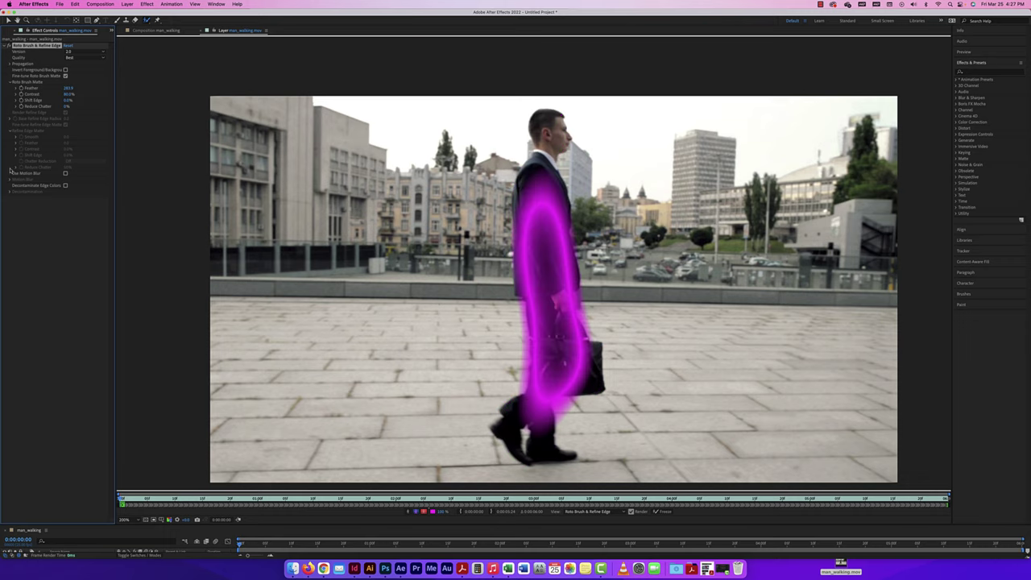
key(super+z)
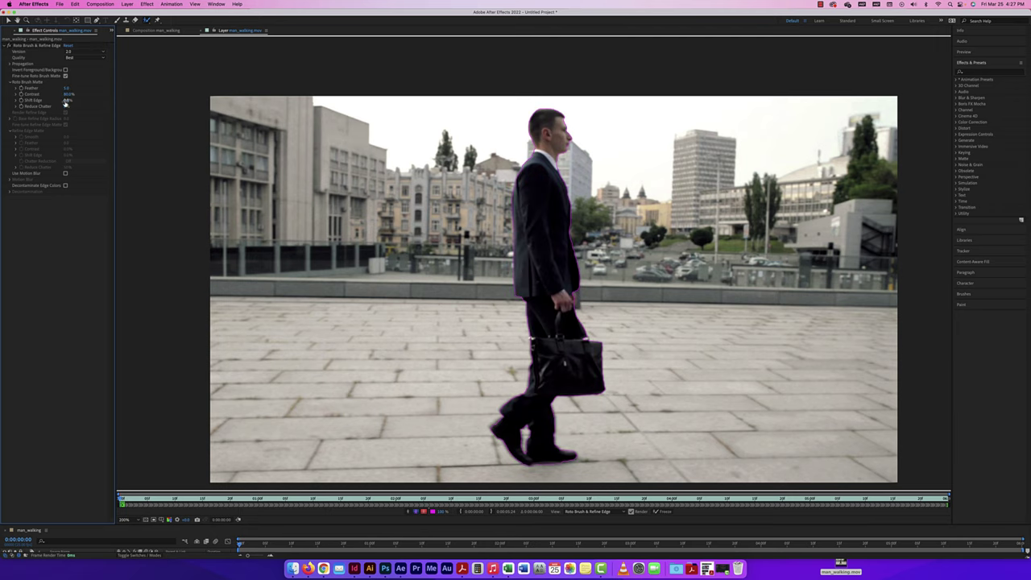
Try a Shift Edge of 100% on the Roto Brush matte, and set it back to 0
click(67, 101)
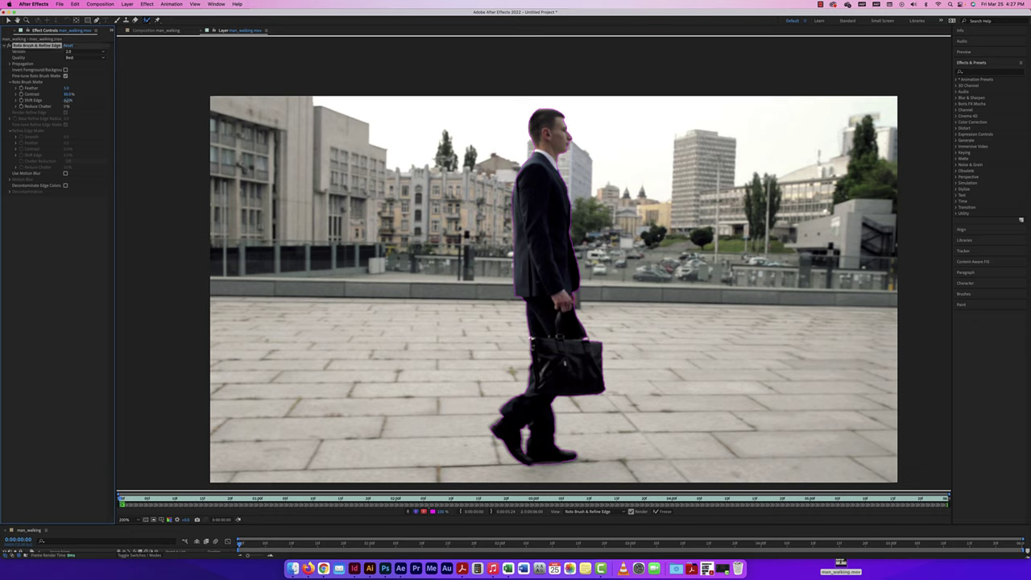
drag(73, 100, 87, 101)
drag(68, 100, 153, 99)
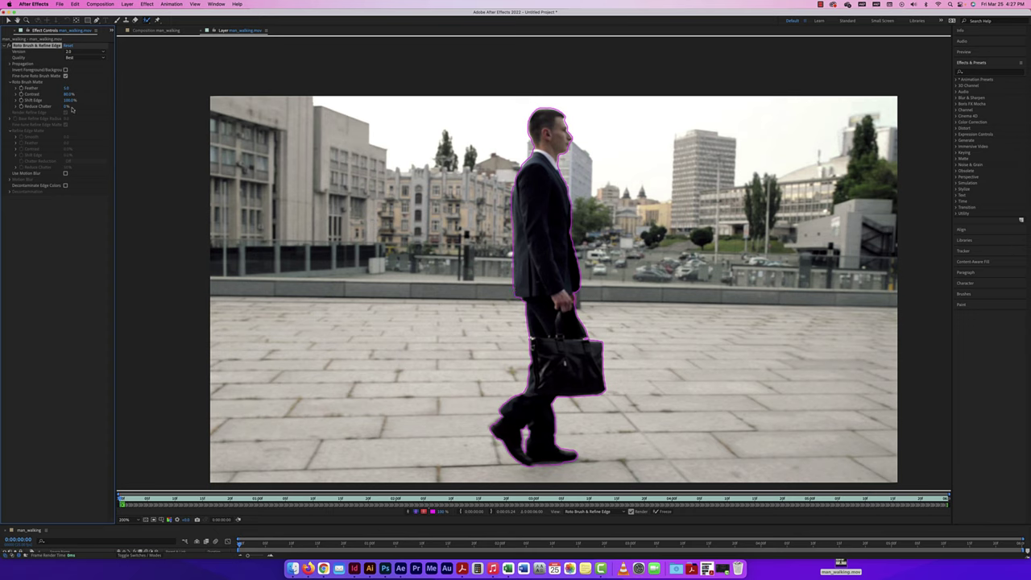
click(71, 100)
text(0)
key(Return)
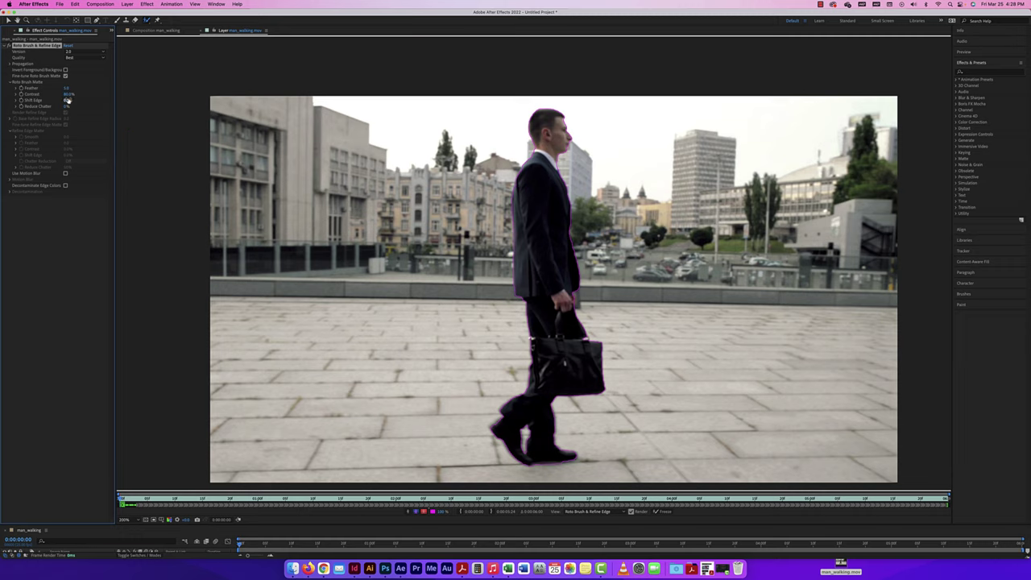
Set the Roto Brush matte's Shift Edge to 50%
click(69, 100)
text(50)
key(Return)
Enable Use Motion Blur for the matte, expand its motion blur settings, and examine the selection edge around the man's legs and shoes
click(65, 173)
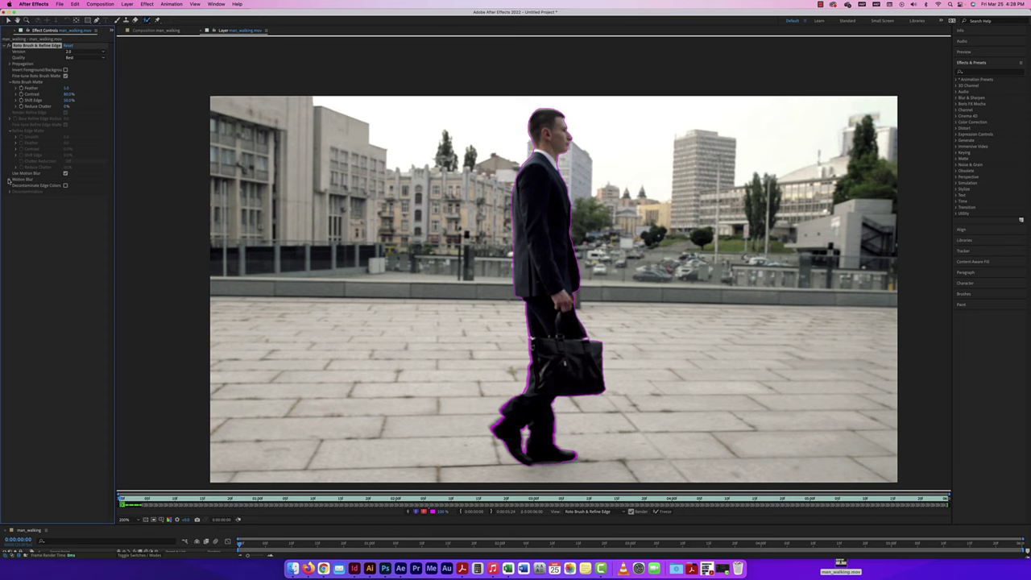
click(8, 179)
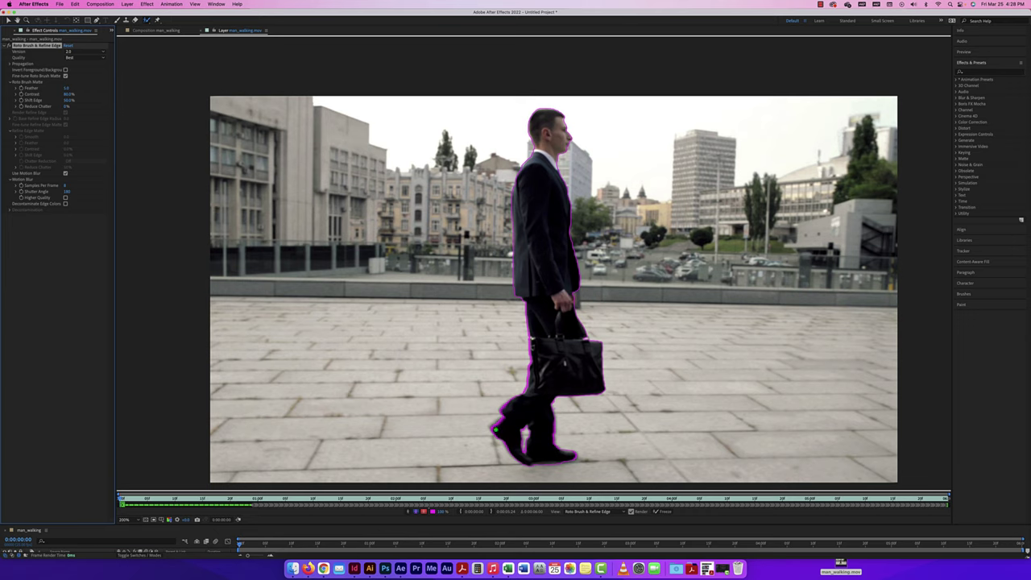
key(super+equal)
key(super+equal)
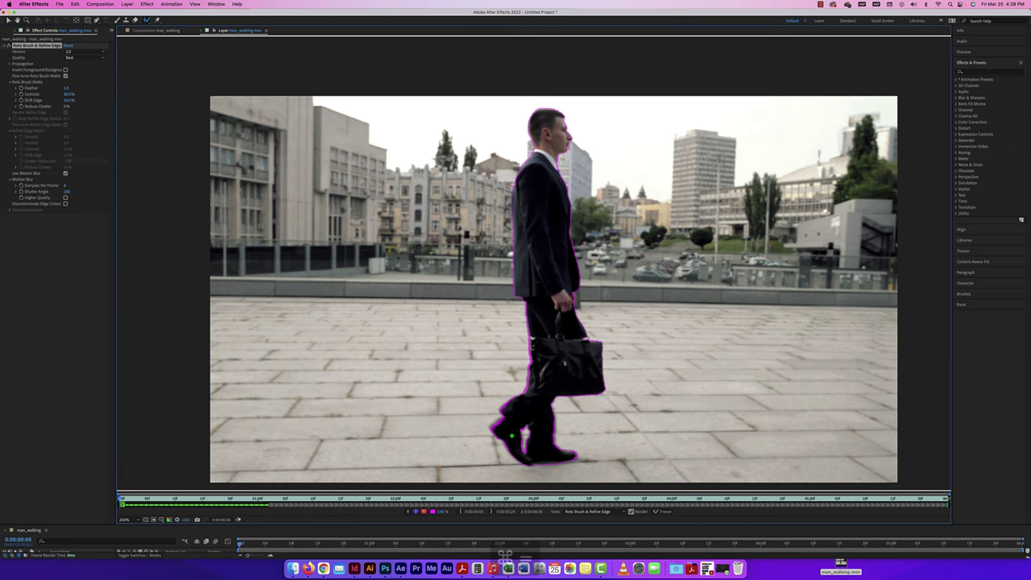
key(super+equal)
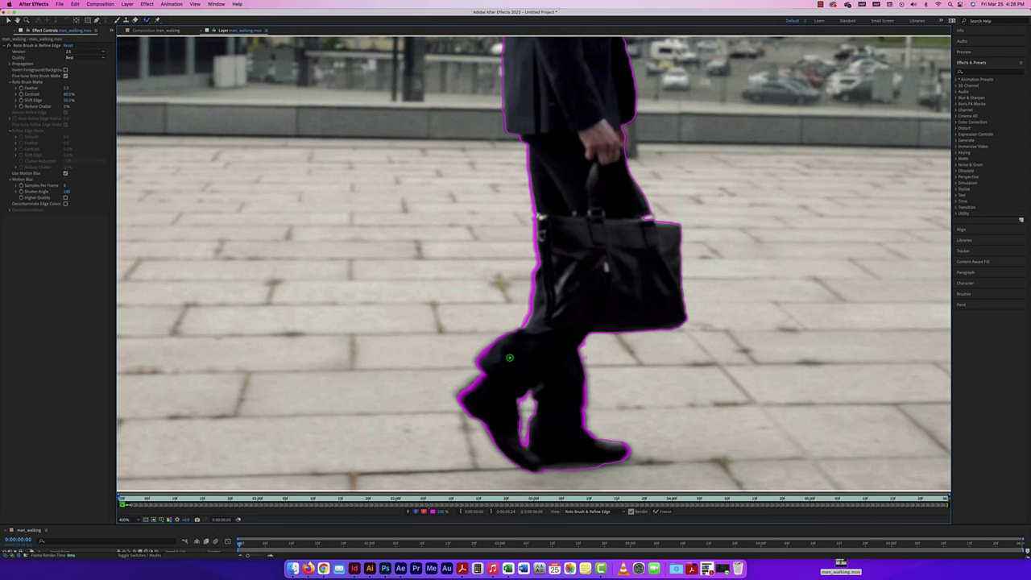
key(super+minus)
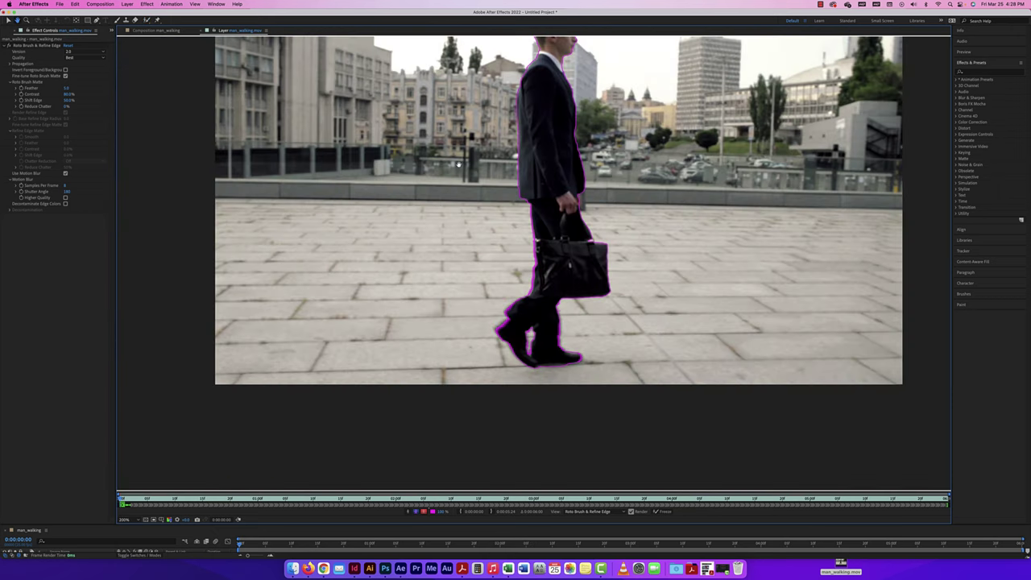
drag(464, 290, 468, 345)
key(alt+w)
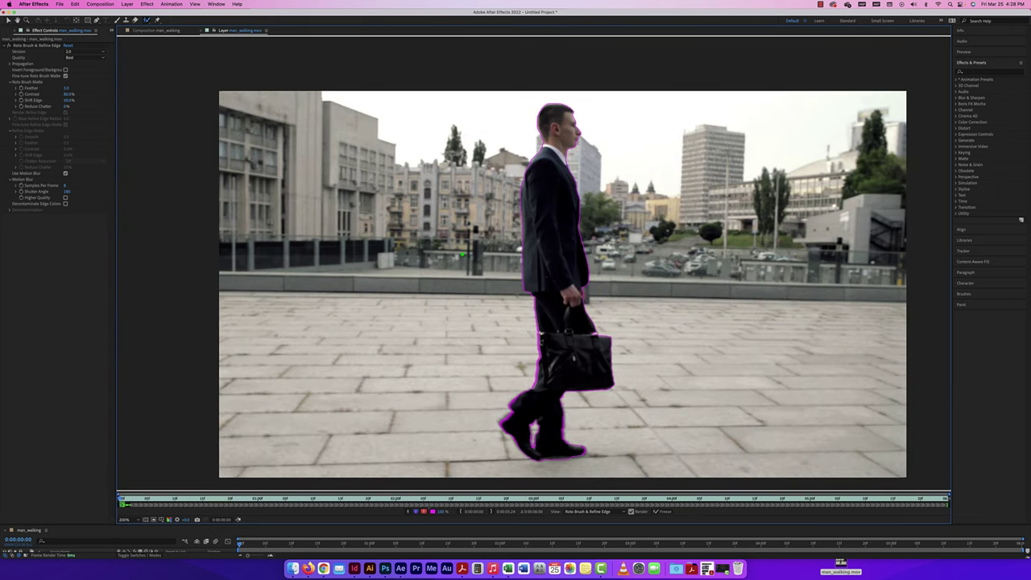
Paint a Refine Edge stroke along the man's hairline, from the forehead over the head to the nape
click(146, 22)
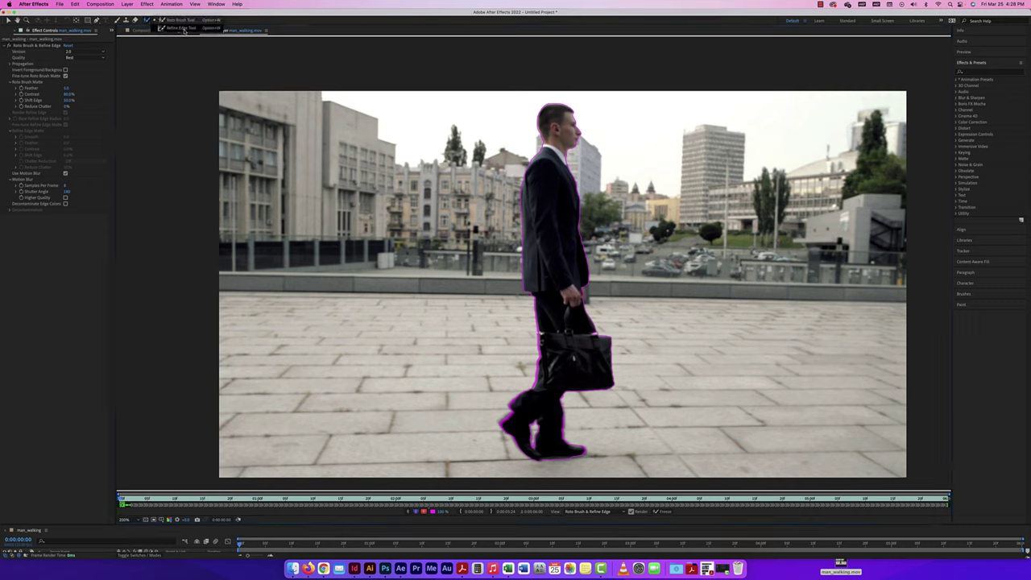
click(185, 29)
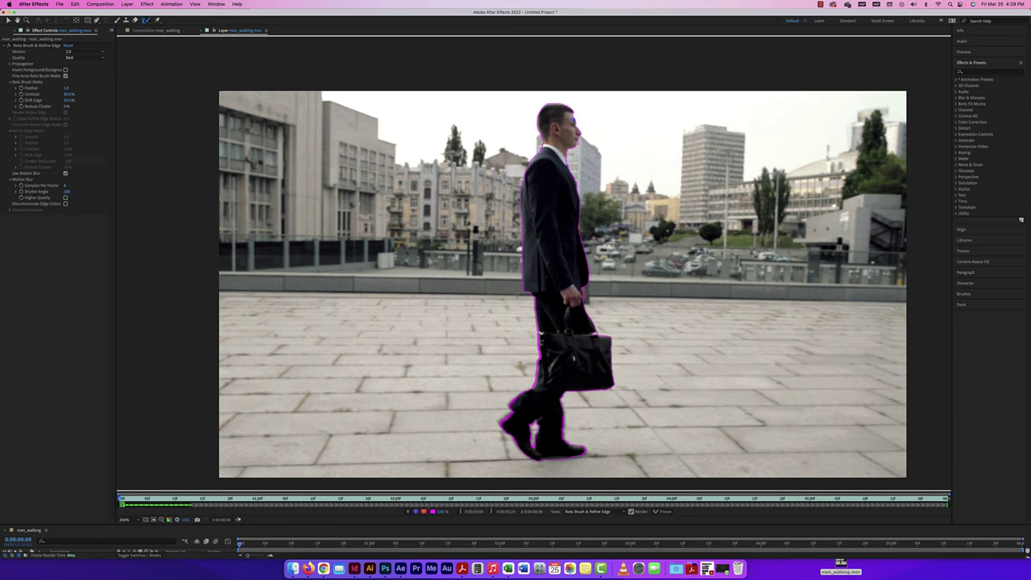
key(super+equal)
key(super+equal)
key(super+equal)
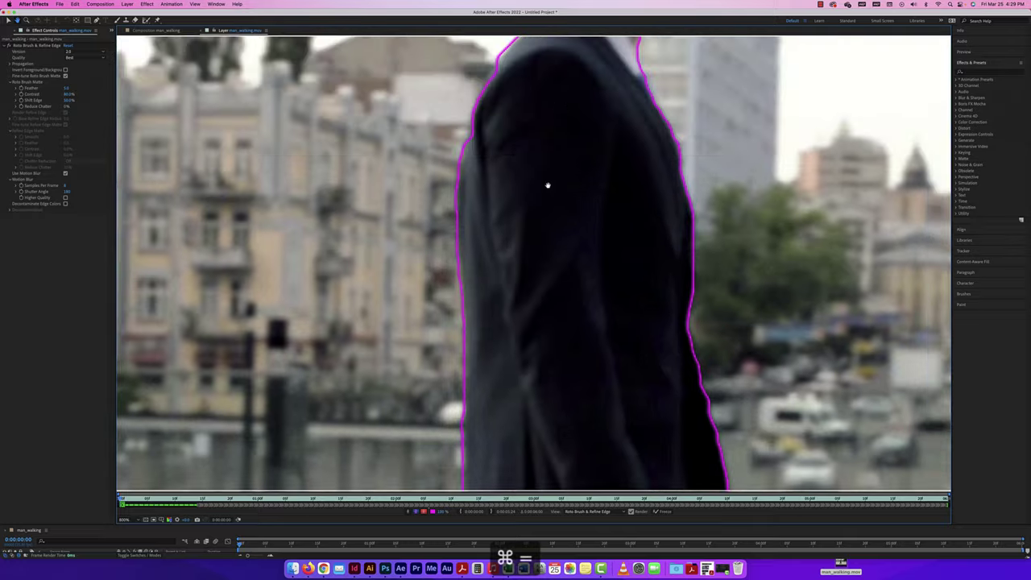
drag(548, 185, 502, 299)
drag(534, 193, 548, 320)
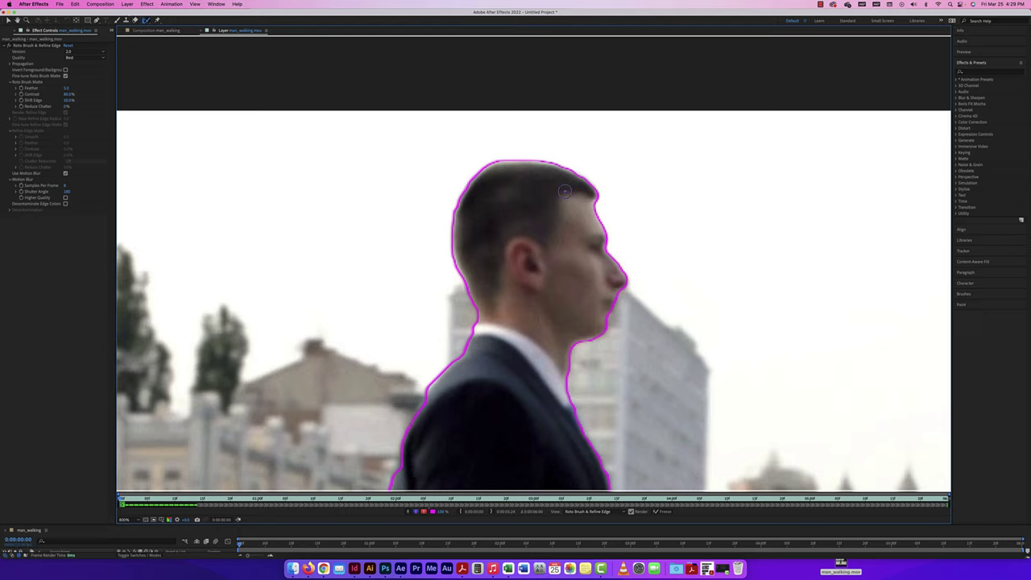
drag(395, 231, 398, 229)
mouse_move(595, 190)
mouse_down()
mouse_move(575, 171)
mouse_move(528, 159)
mouse_move(467, 179)
mouse_move(453, 237)
mouse_move(474, 303)
mouse_up()
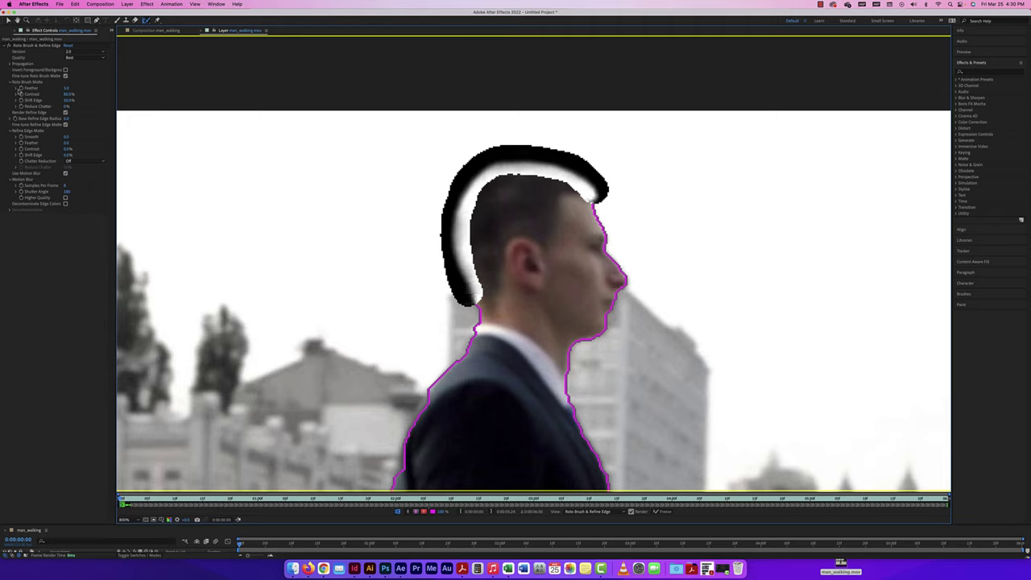
Collapse the Roto Brush Matte settings and frame the whole man at 200% magnification
click(11, 82)
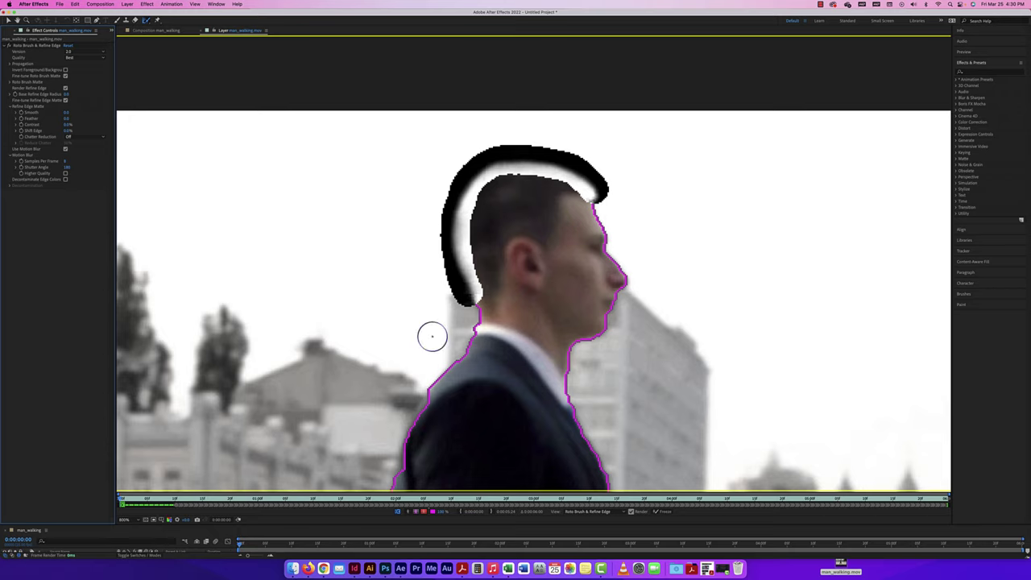
key(super)
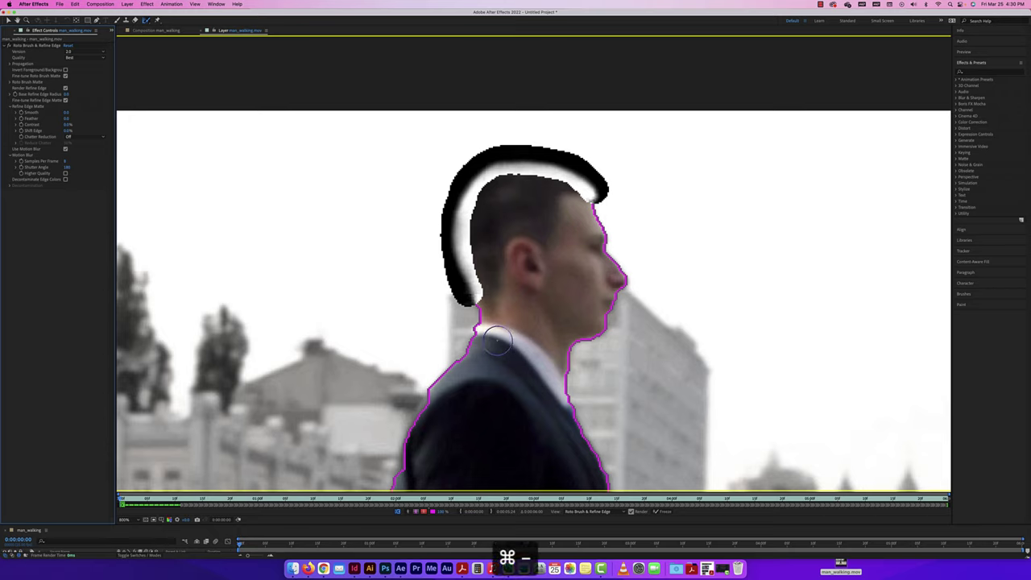
key(super)
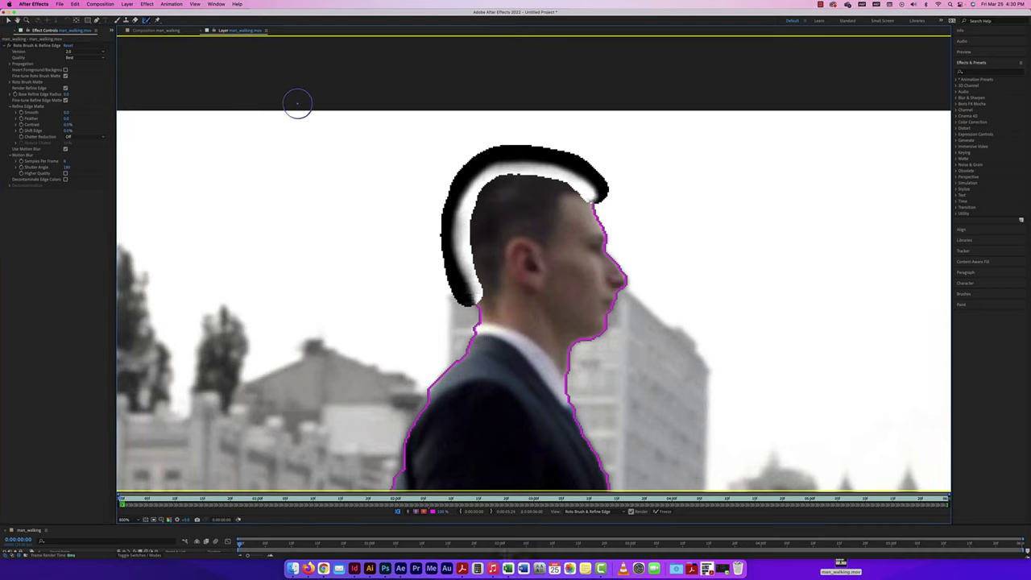
key(super+minus)
scroll(590, 314, down, 5)
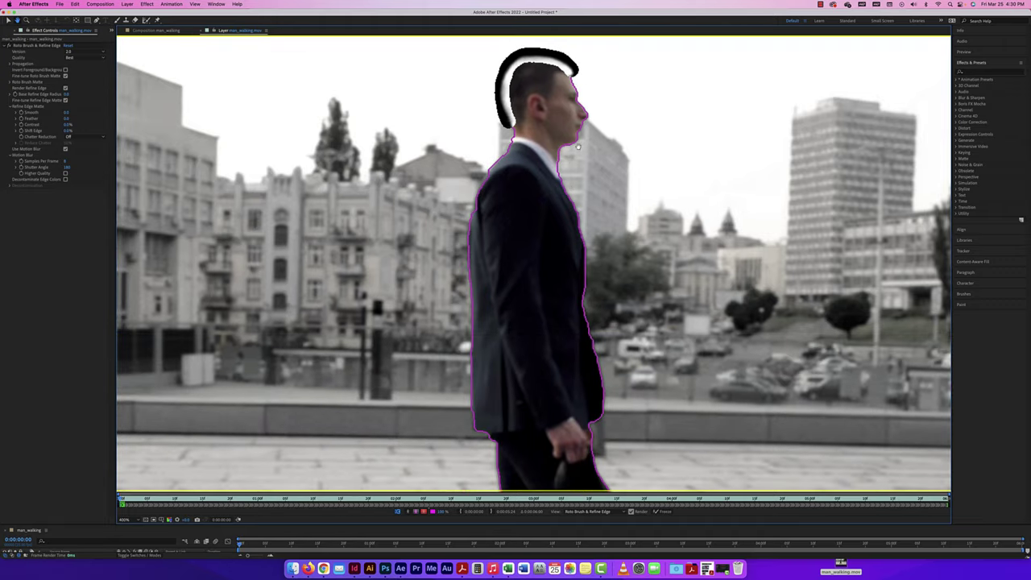
key(super+minus)
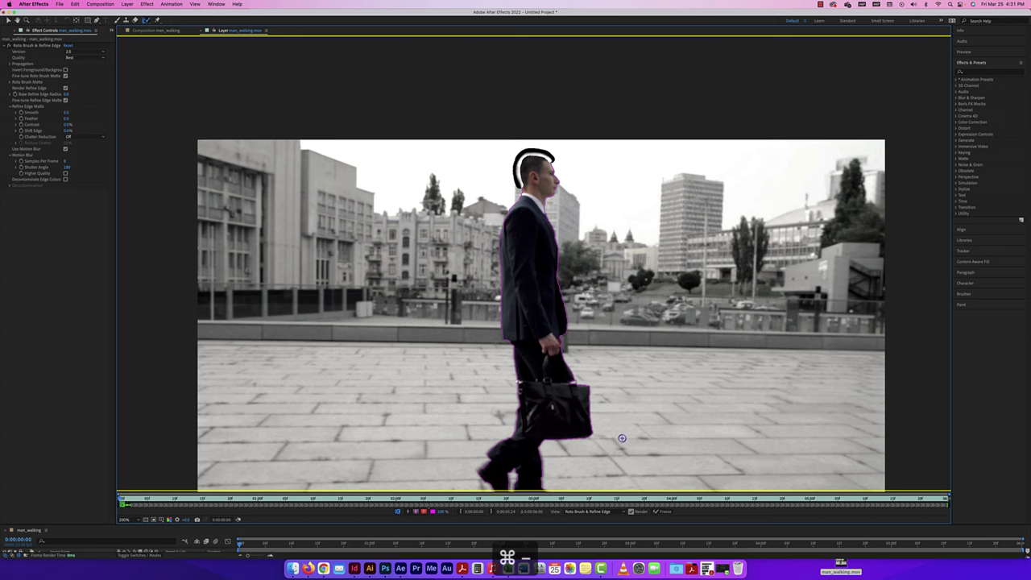
key(super+minus)
key(super+equal)
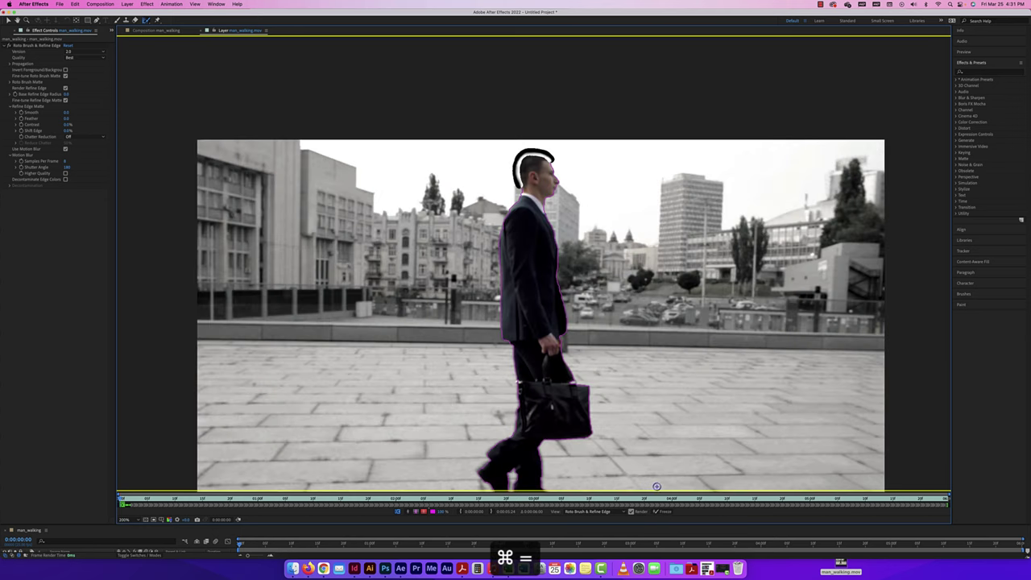
scroll(652, 483, down, 3)
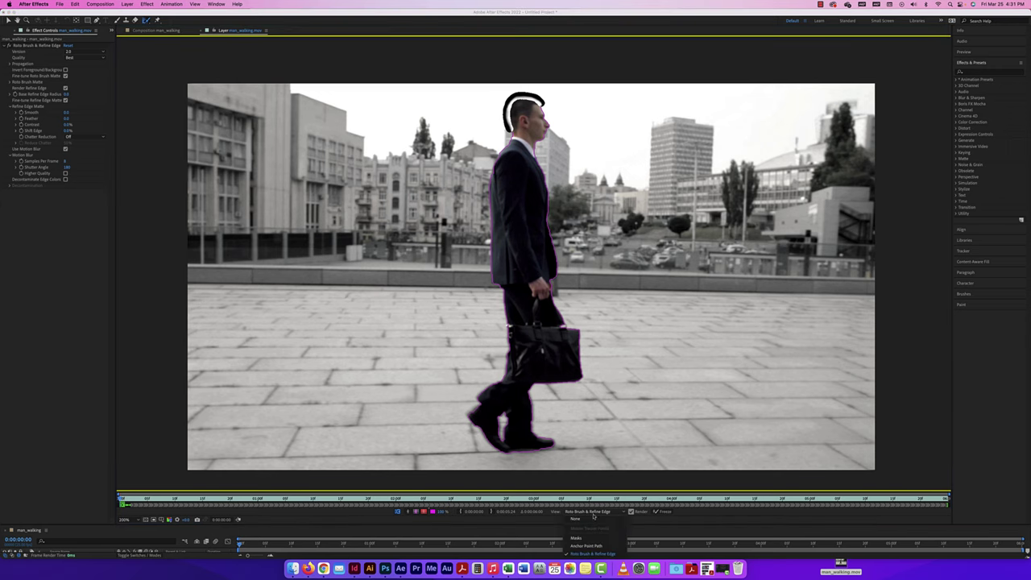
Preview the layer with the None, Masks and Anchor Point Path views, and return to the Roto Brush & Refine Edge view
click(588, 512)
click(586, 521)
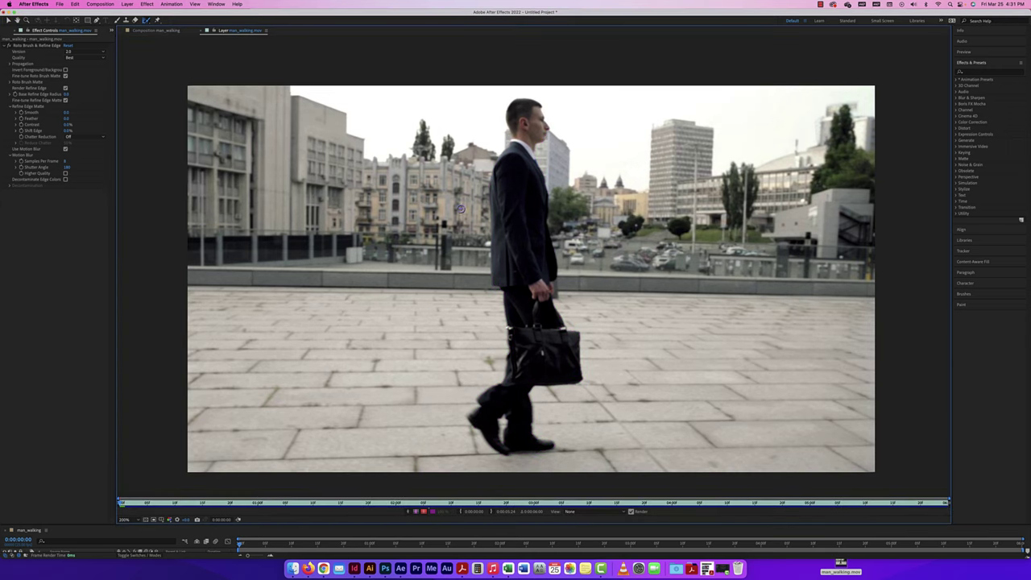
click(574, 512)
click(593, 538)
click(574, 511)
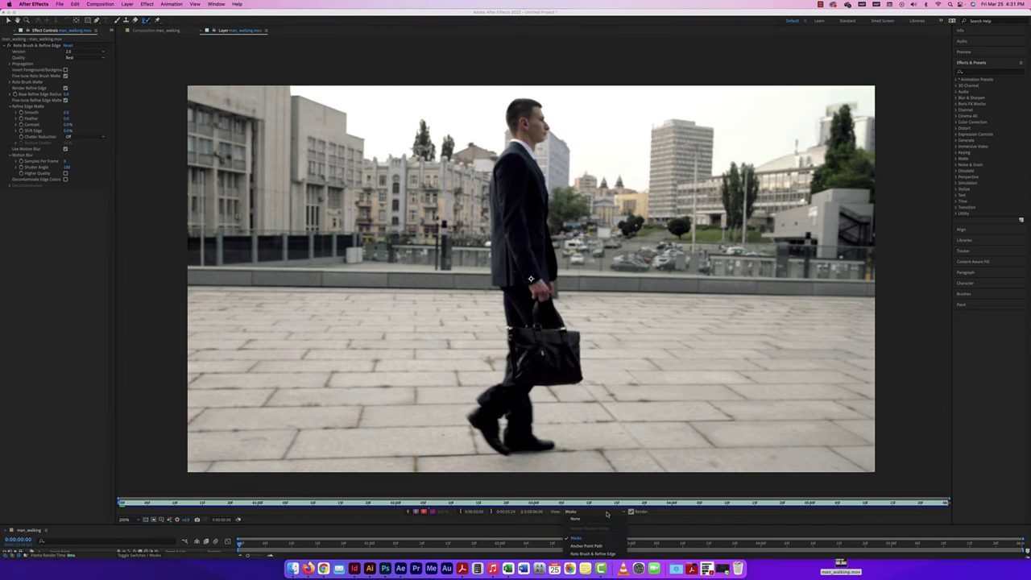
click(585, 546)
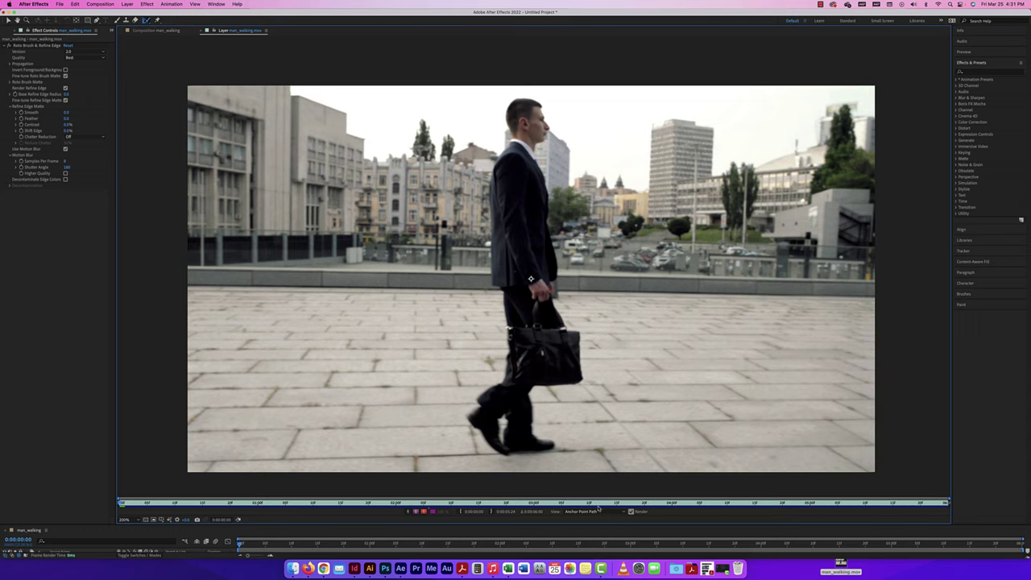
click(600, 511)
click(586, 554)
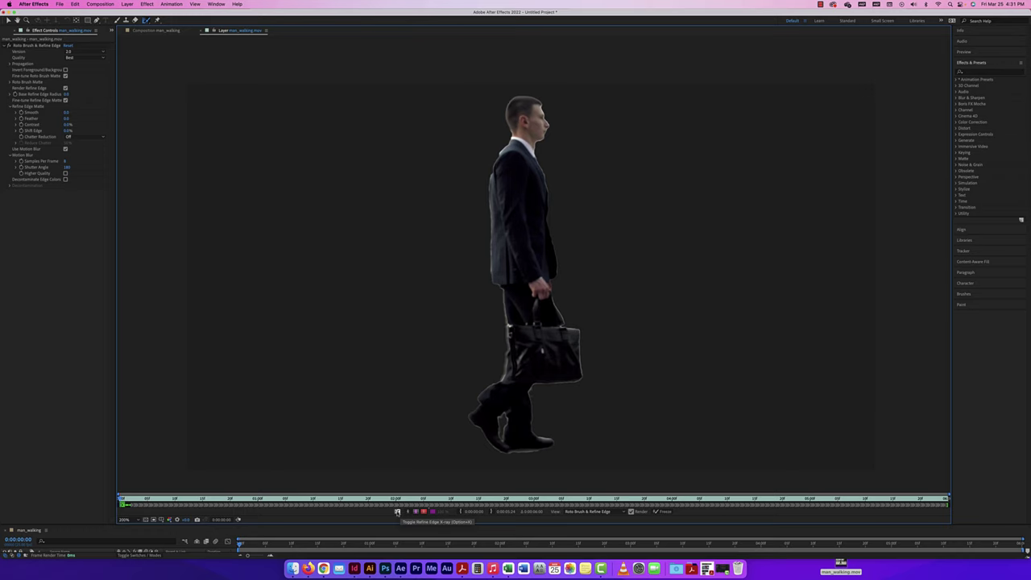
Compare the Refine Edge X-ray, Alpha and Alpha Boundary displays of the man's matte, ending on Alpha Boundary
click(397, 512)
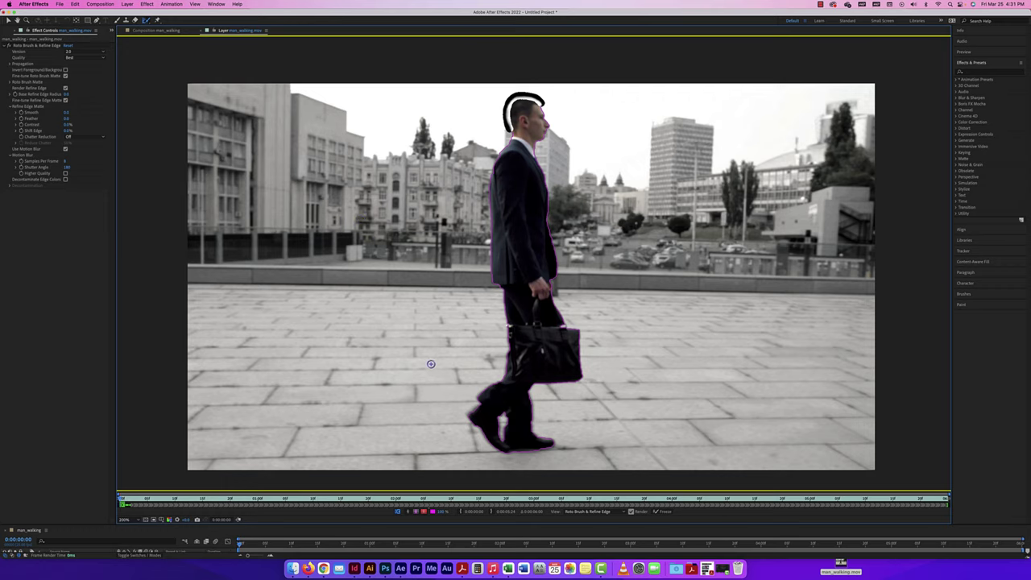
click(398, 513)
click(397, 512)
click(409, 513)
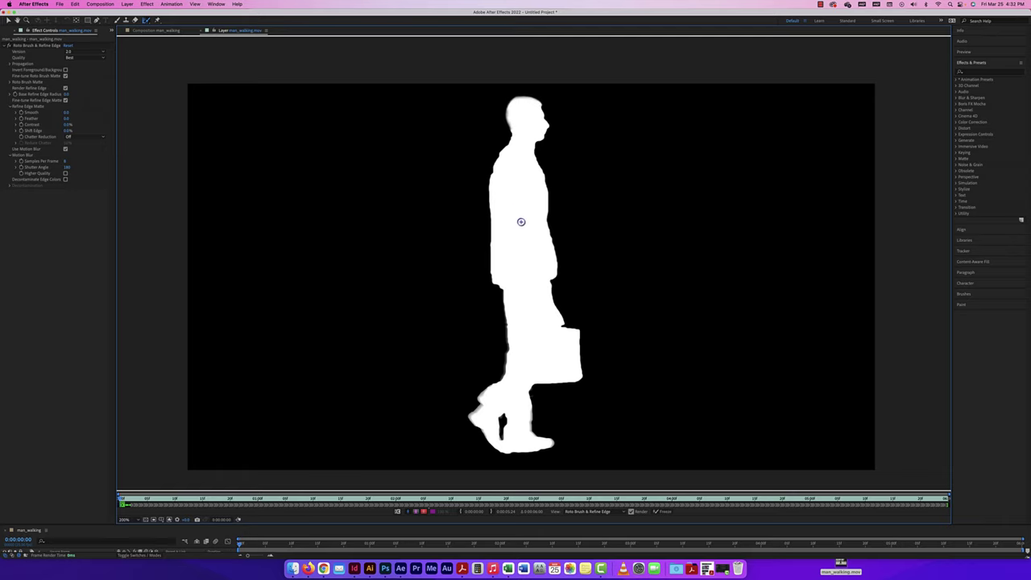
click(409, 512)
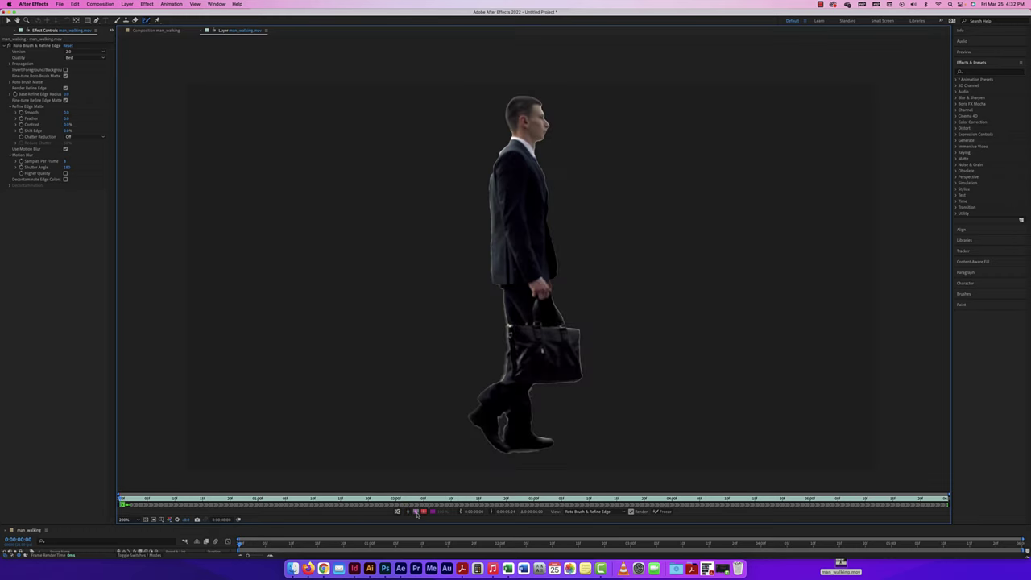
click(416, 513)
click(417, 513)
click(417, 513)
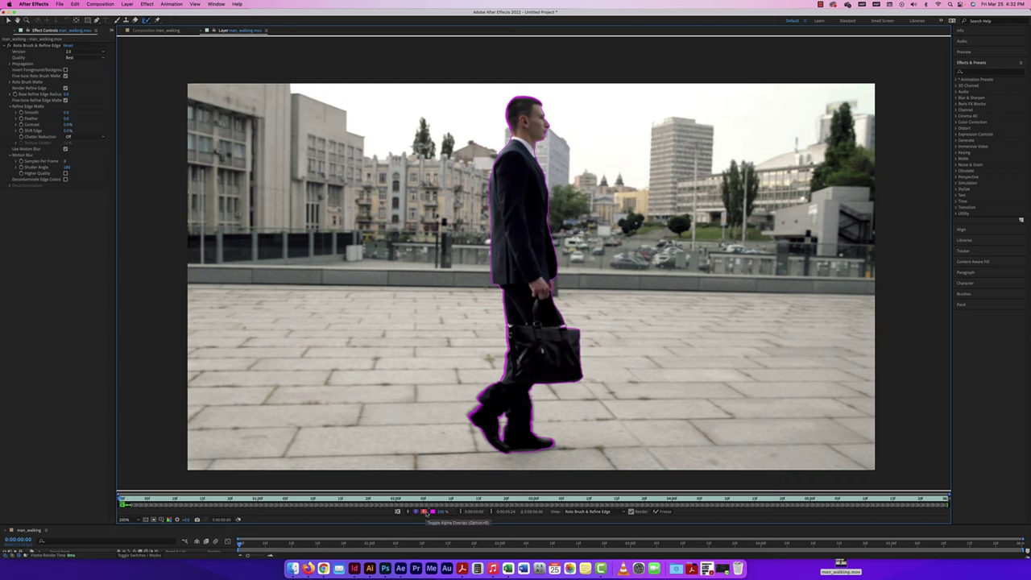
Show the matte as an Alpha Overlay and change the overlay colour to bright green
click(425, 512)
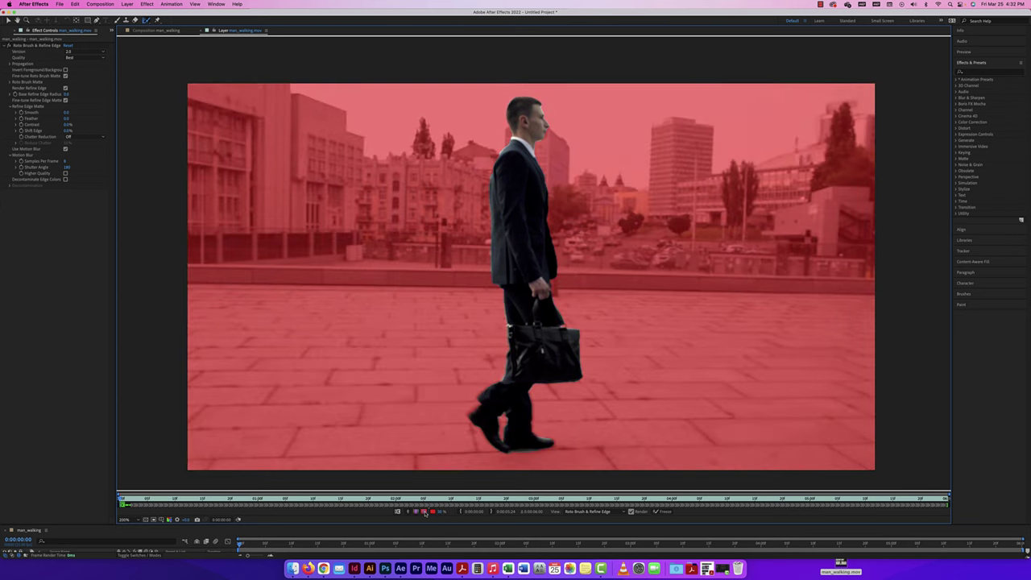
click(432, 512)
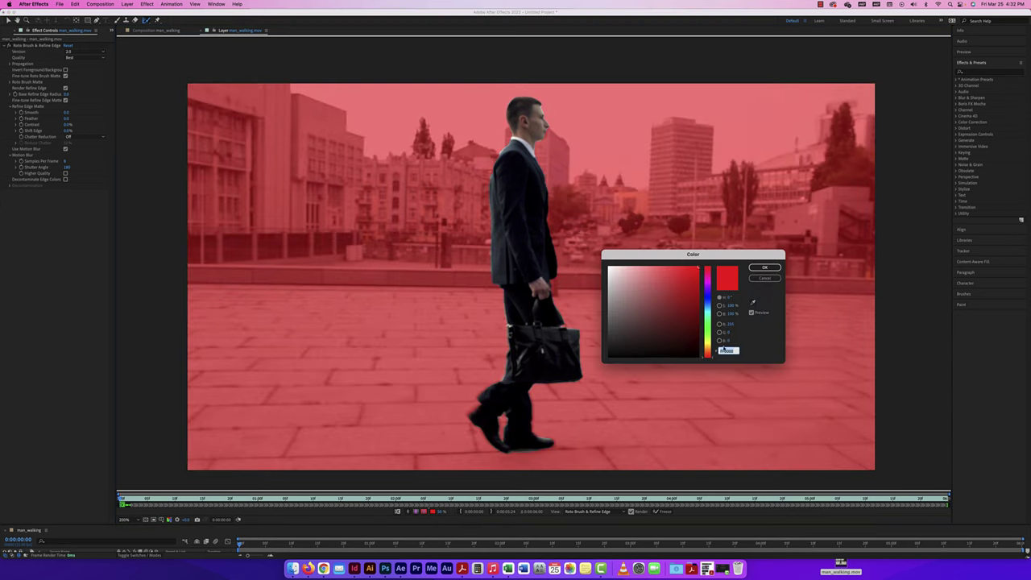
drag(712, 316, 710, 332)
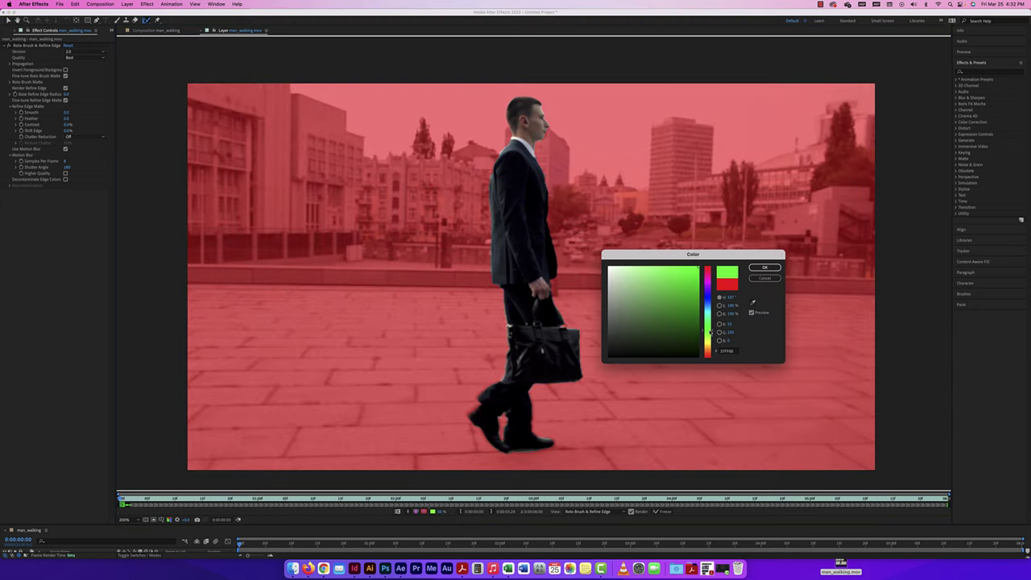
click(766, 266)
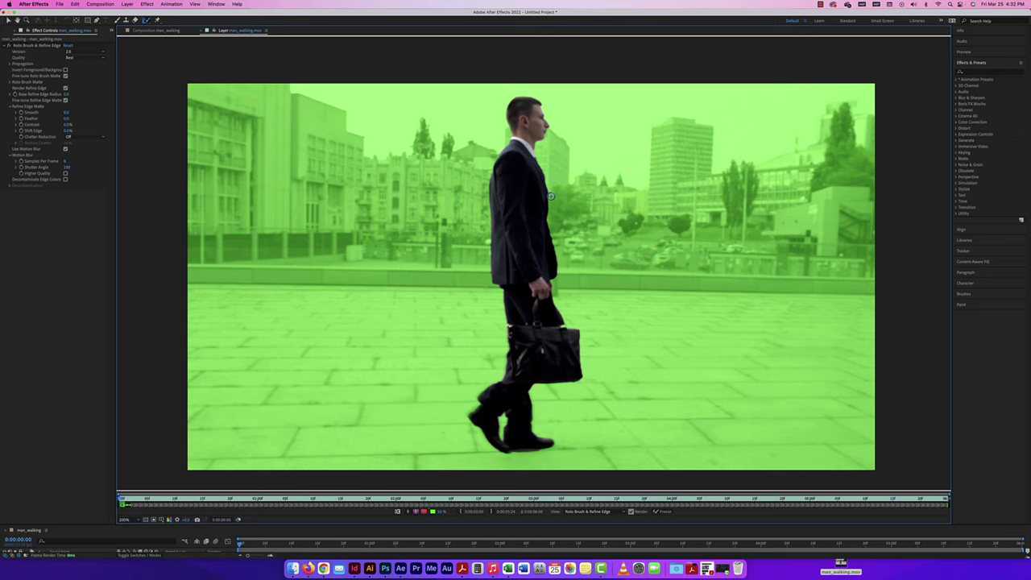
Turn off the Alpha Overlay and show the Alpha Boundary outline around the man again
click(424, 512)
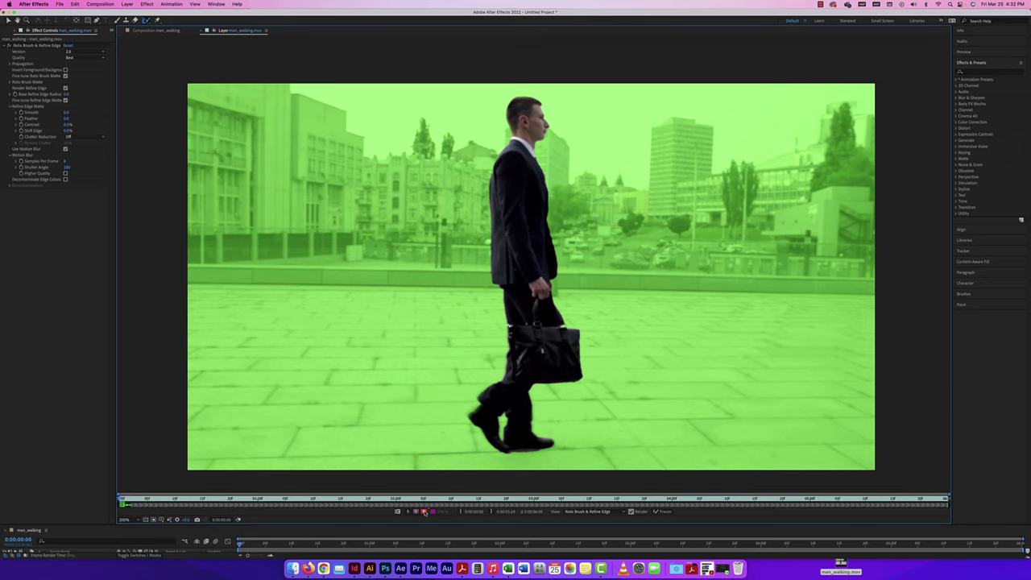
click(424, 512)
click(415, 513)
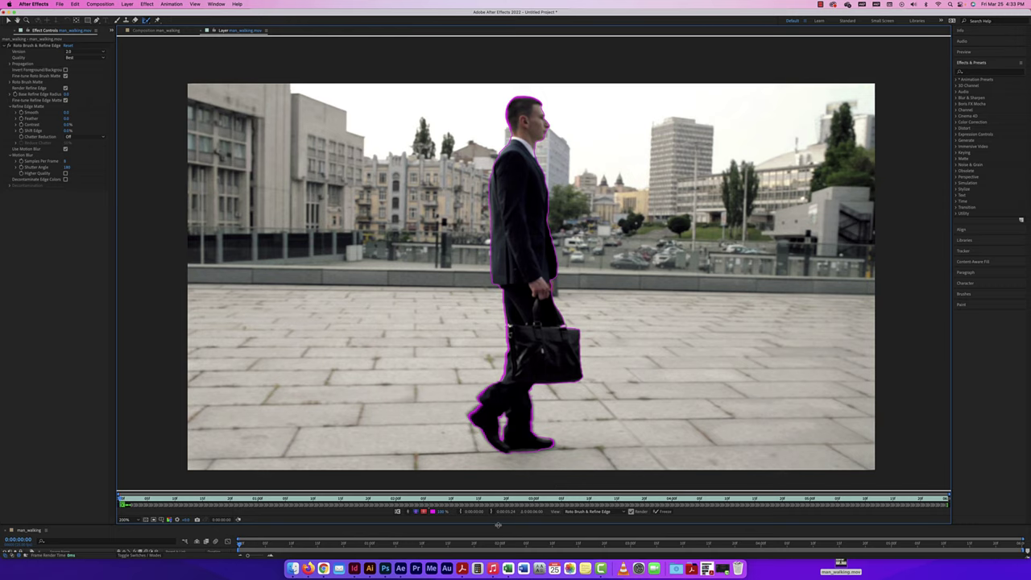
Enlarge the timeline area and play the layer so the Roto Brush matte propagates through the whole clip
key(super+minus)
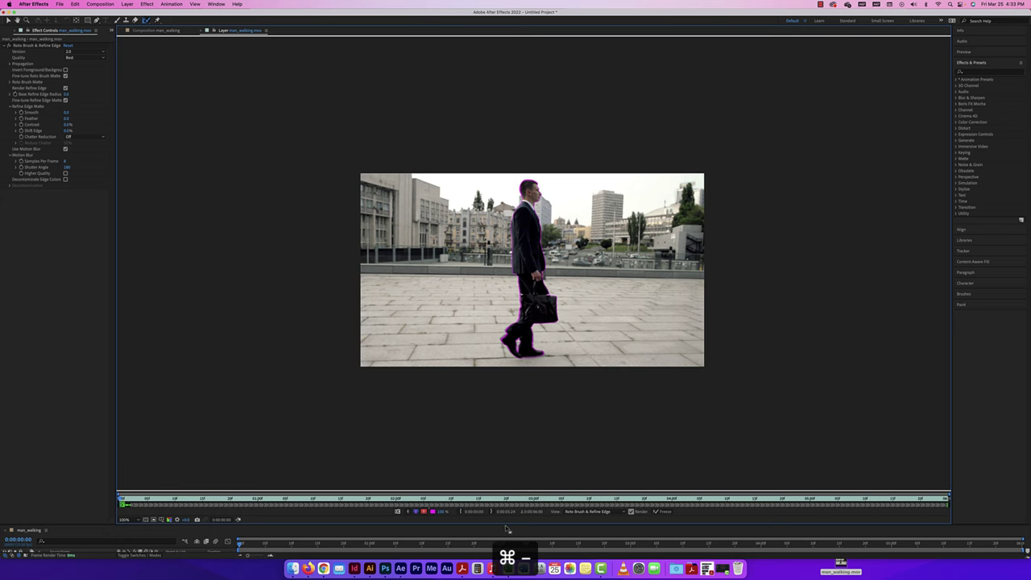
drag(505, 525, 512, 411)
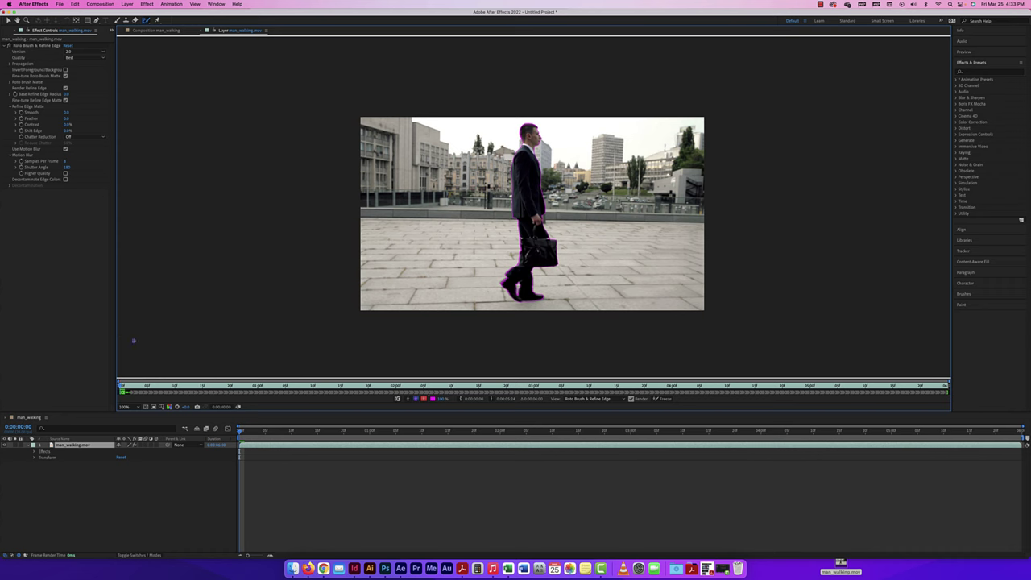
key(space)
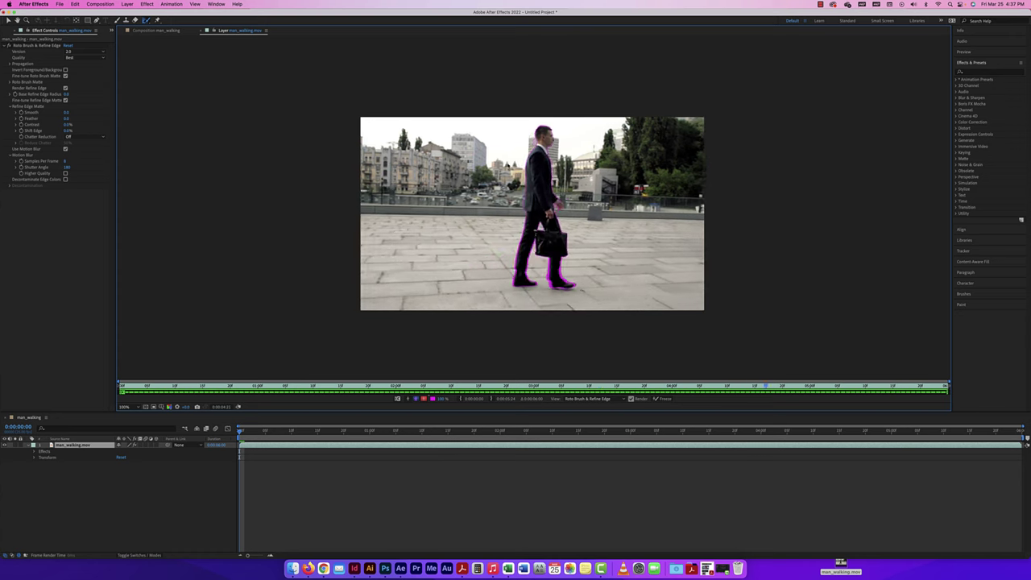
key(space)
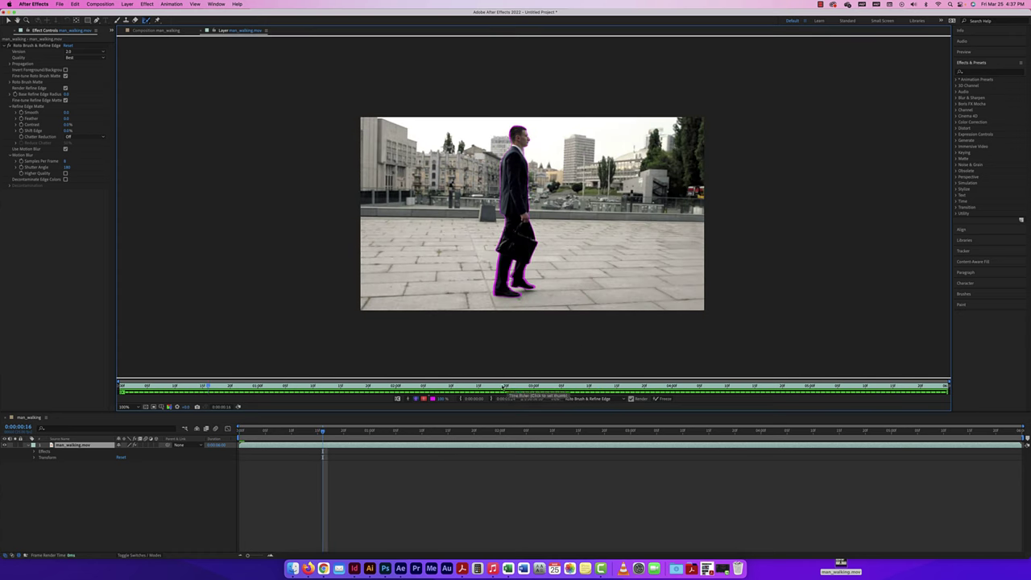
At 0:00:04:06, subtract the background gap inside the briefcase handle from the Roto Brush matte
drag(504, 388, 633, 386)
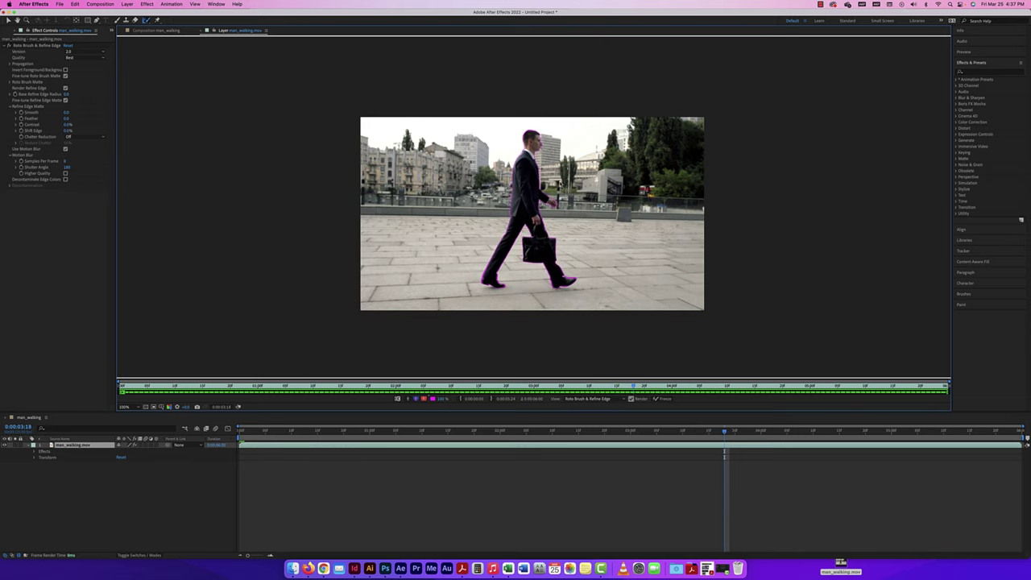
drag(634, 386, 684, 388)
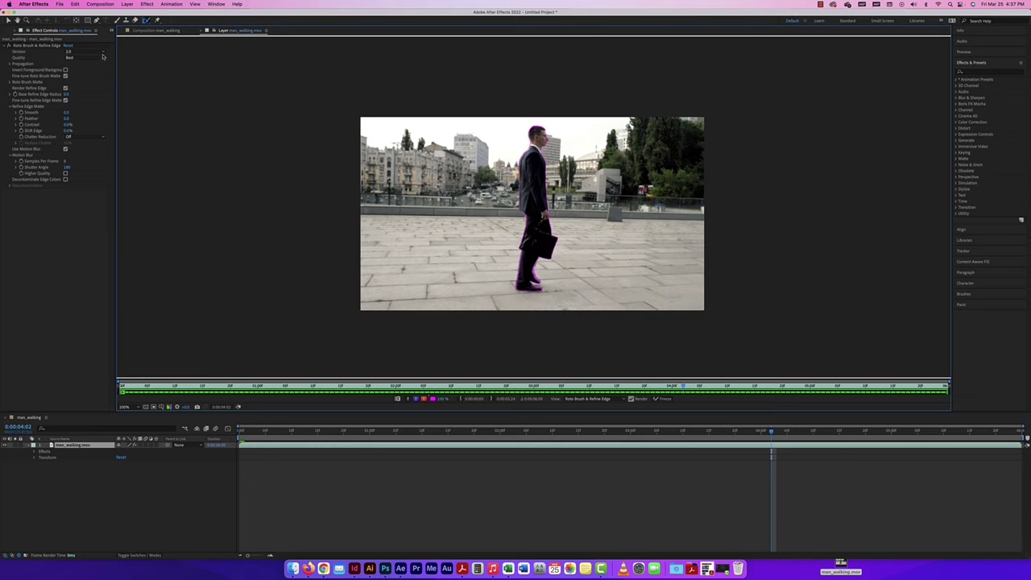
key(space)
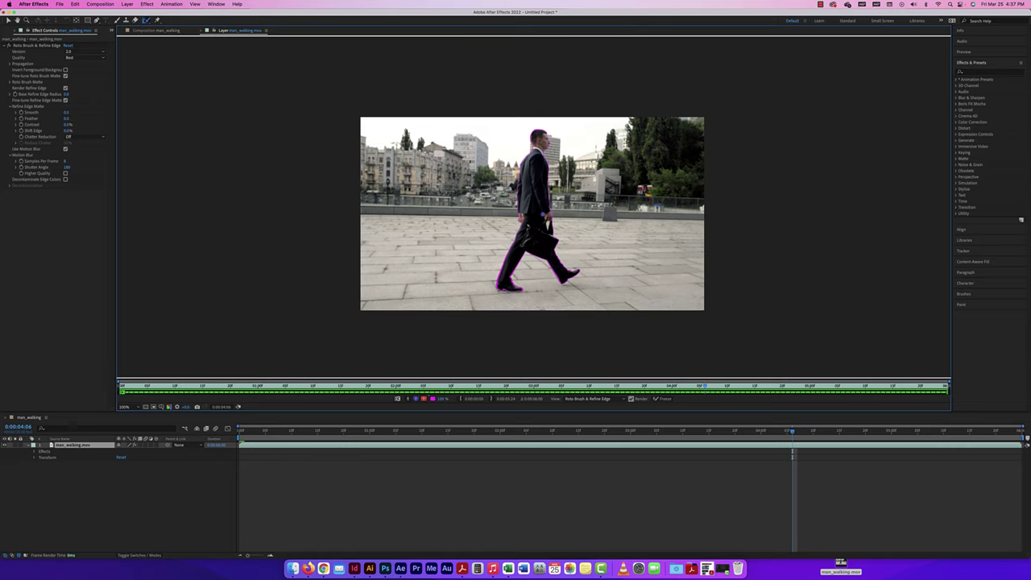
mouse_move(706, 388)
mouse_down()
mouse_move(779, 388)
mouse_move(695, 387)
mouse_move(705, 388)
mouse_up()
key(super+equal)
key(super+equal)
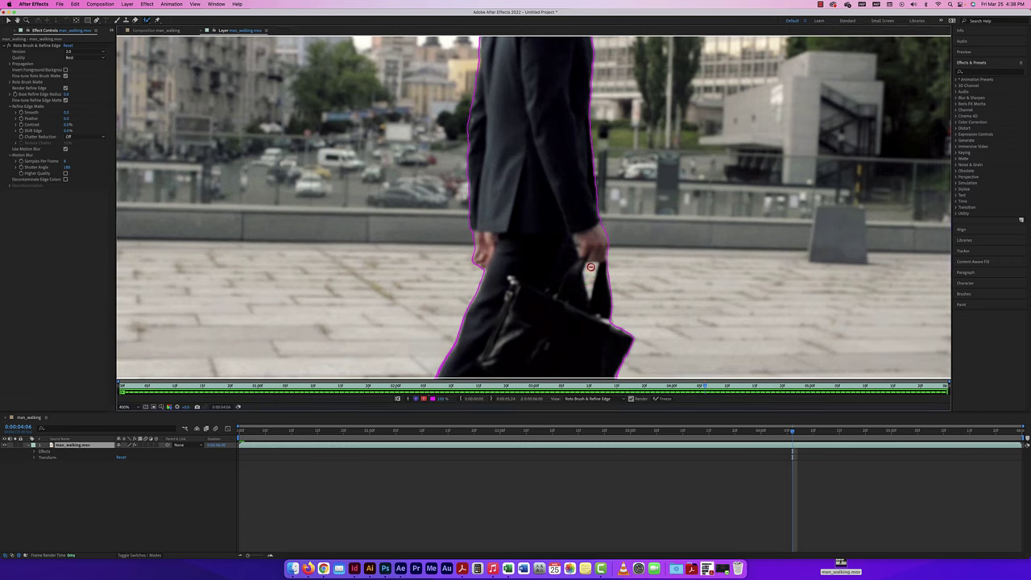
drag(589, 267, 589, 295)
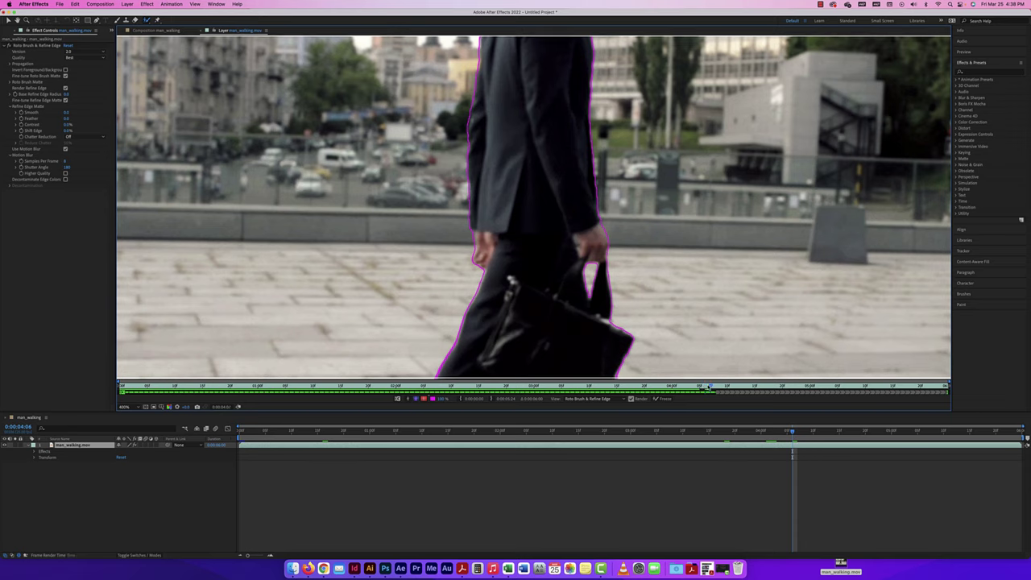
Step through the frames after 0:00:04:06 to examine the matte around the man's hands, legs and briefcase
drag(706, 386, 717, 387)
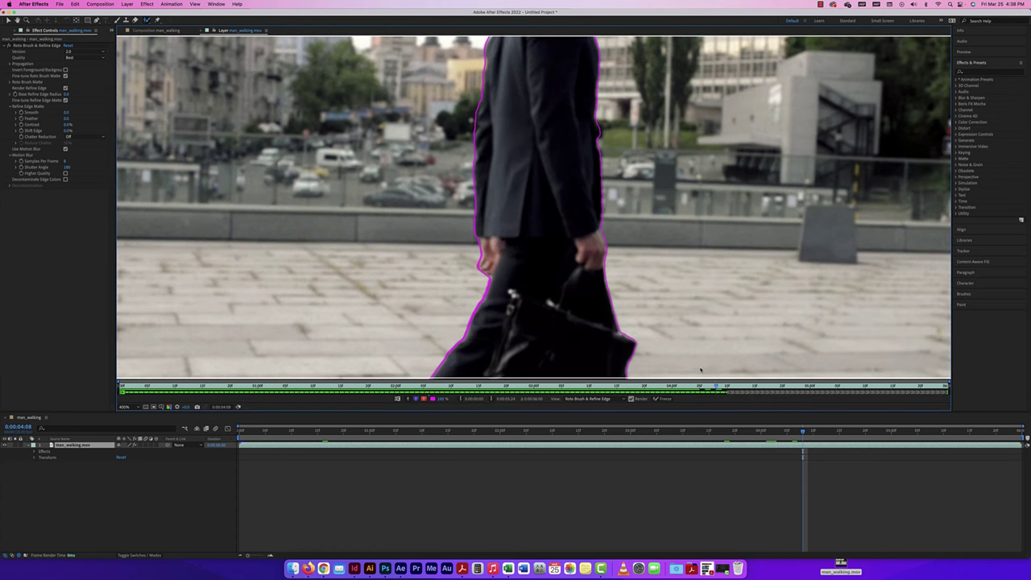
key(Page_Down)
key(Page_Down)
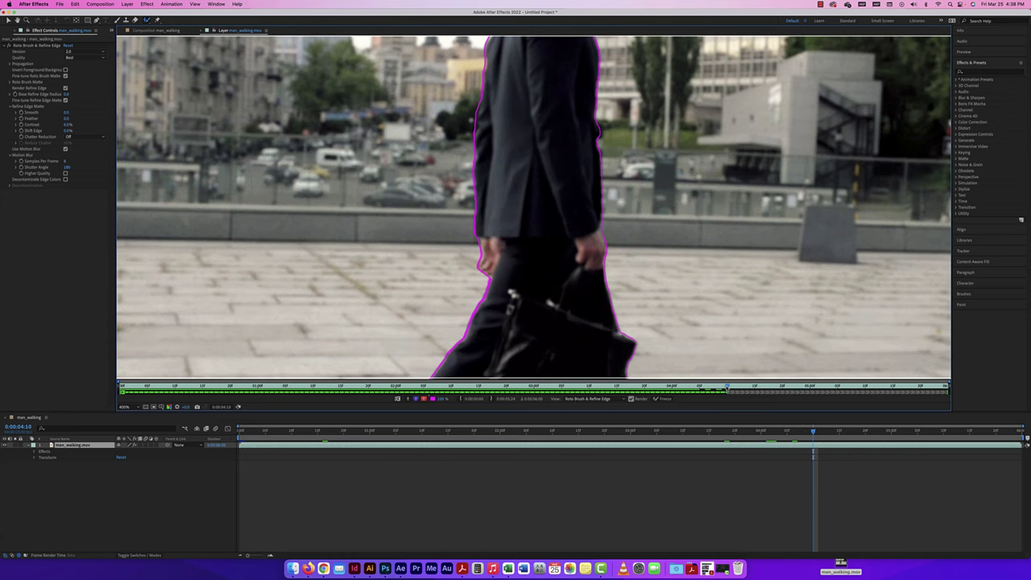
key(Page_Down)
key(Page_Down)
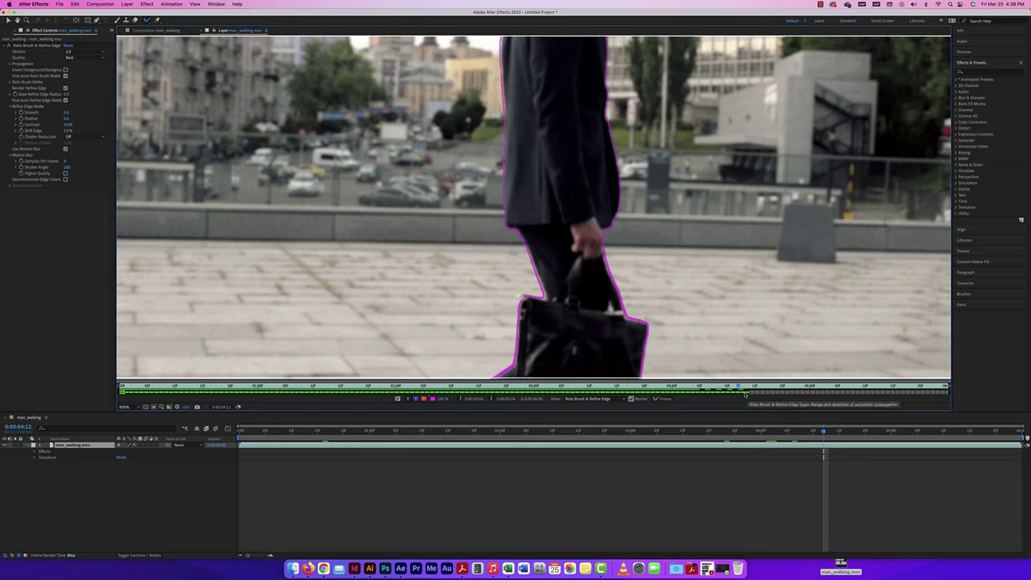
click(755, 387)
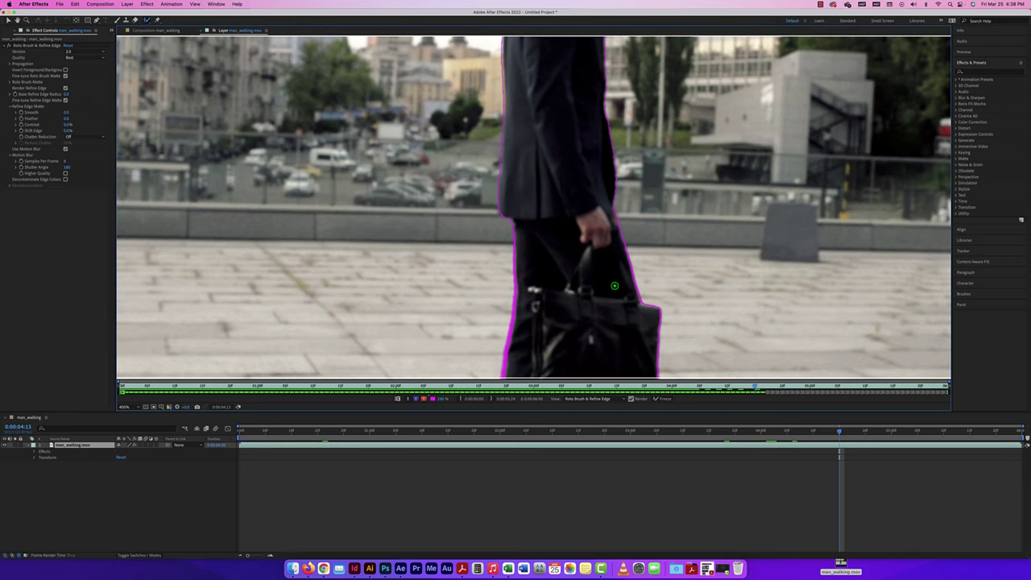
click(765, 387)
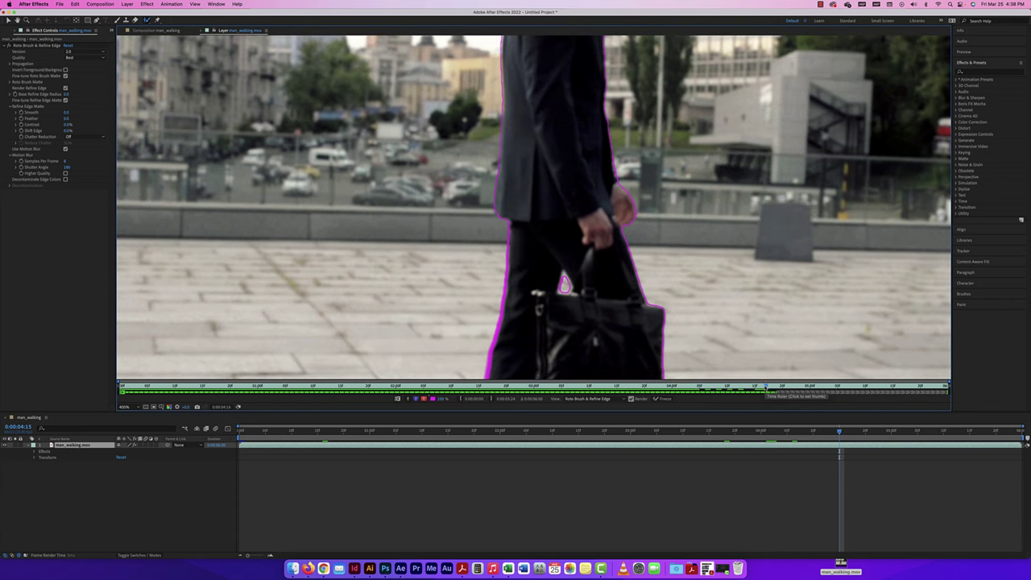
click(770, 388)
click(778, 387)
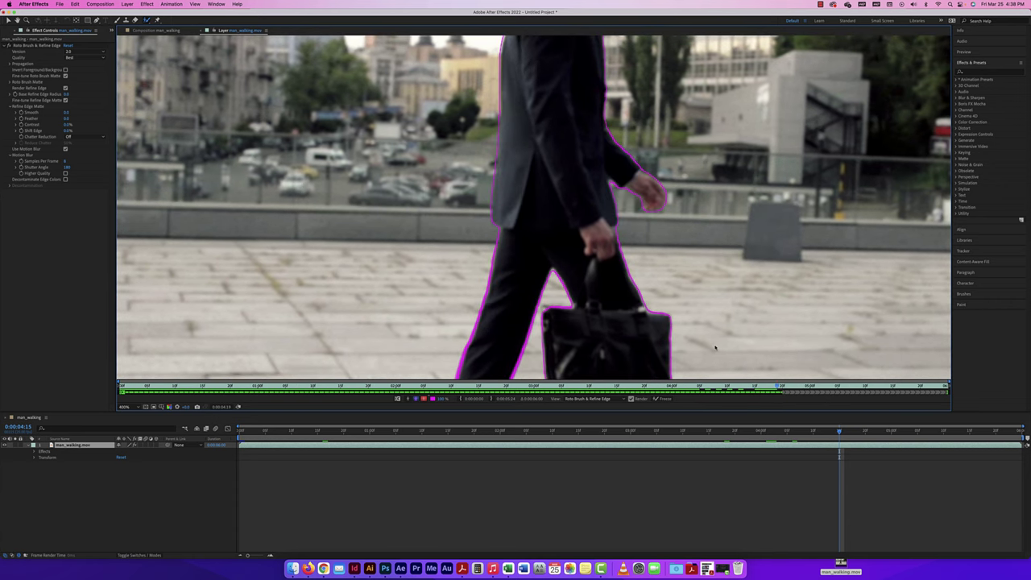
key(Page_Down)
key(Page_Down)
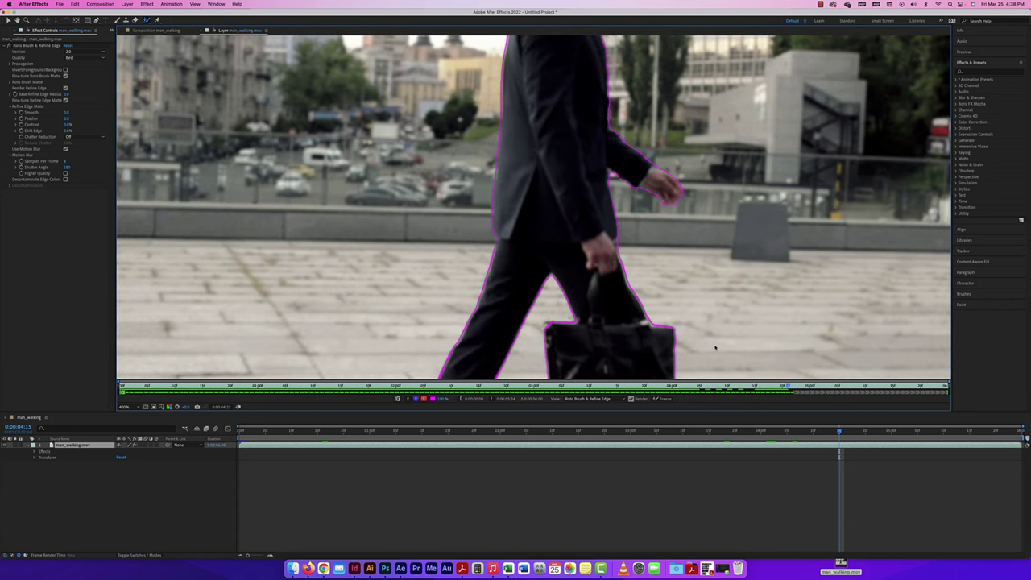
key(Page_Down)
key(Page_Down)
key(Page_Down)
key(Page_Down)
key(Page_Down)
key(Page_Down)
key(Page_Down)
key(Page_Down)
key(Page_Down)
key(Page_Down)
key(Page_Down)
key(Page_Down)
key(Page_Down)
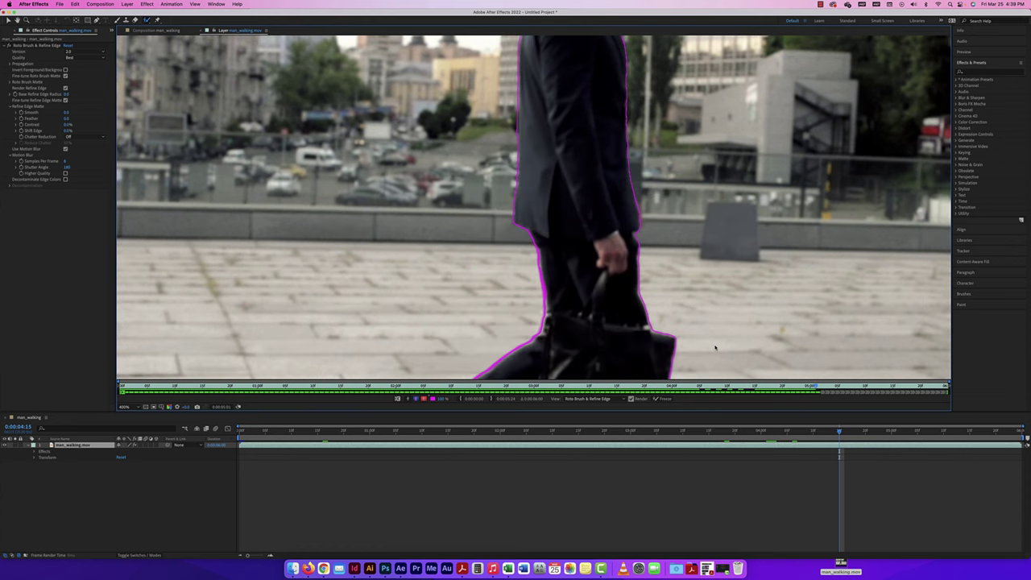
key(Page_Down)
key(Page_Down)
key(Page_Down)
key(Page_Down)
key(Page_Down)
key(Page_Down)
key(Page_Down)
key(Page_Down)
key(Page_Down)
key(Page_Down)
key(Page_Down)
key(Page_Down)
key(Page_Down)
key(Page_Down)
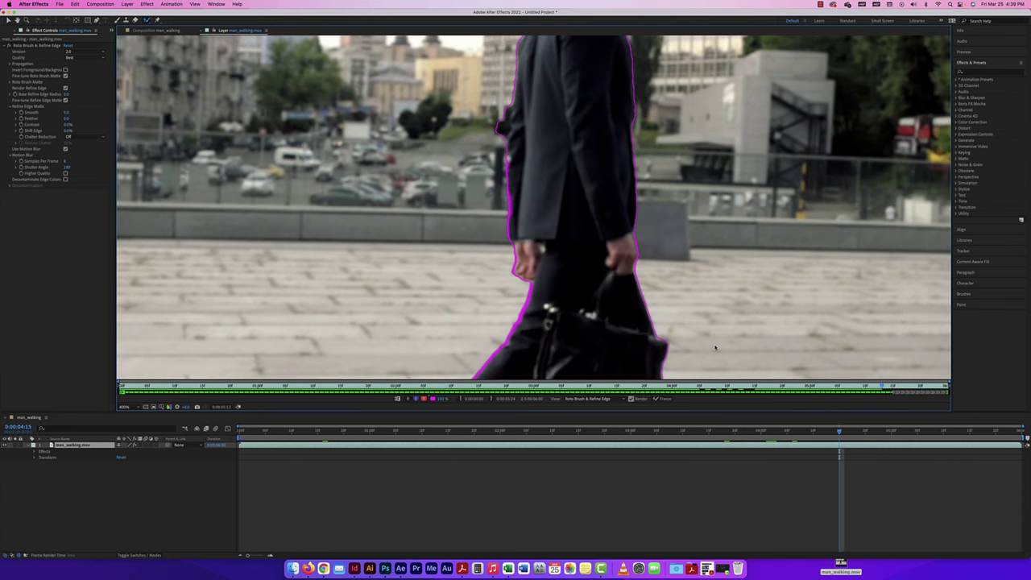
Play the corrected layer with the full frame in view to check the matte outline
key(space)
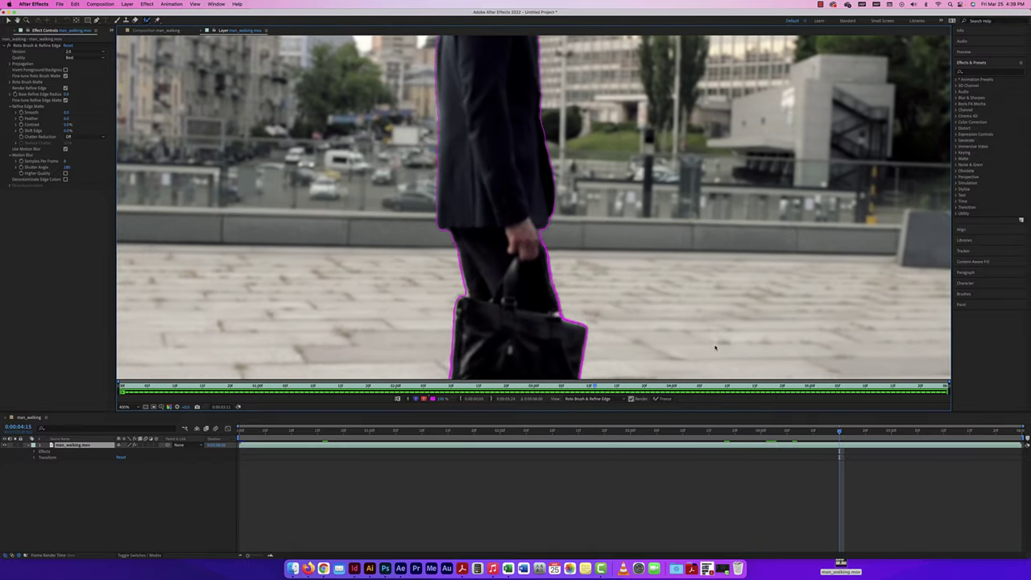
key(super+minus)
key(super+minus)
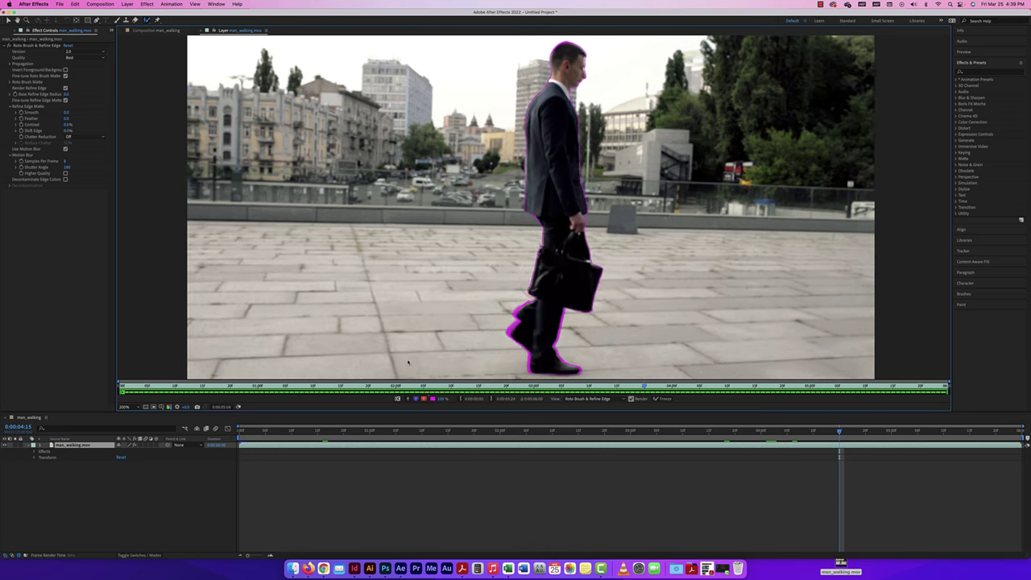
key(super+minus)
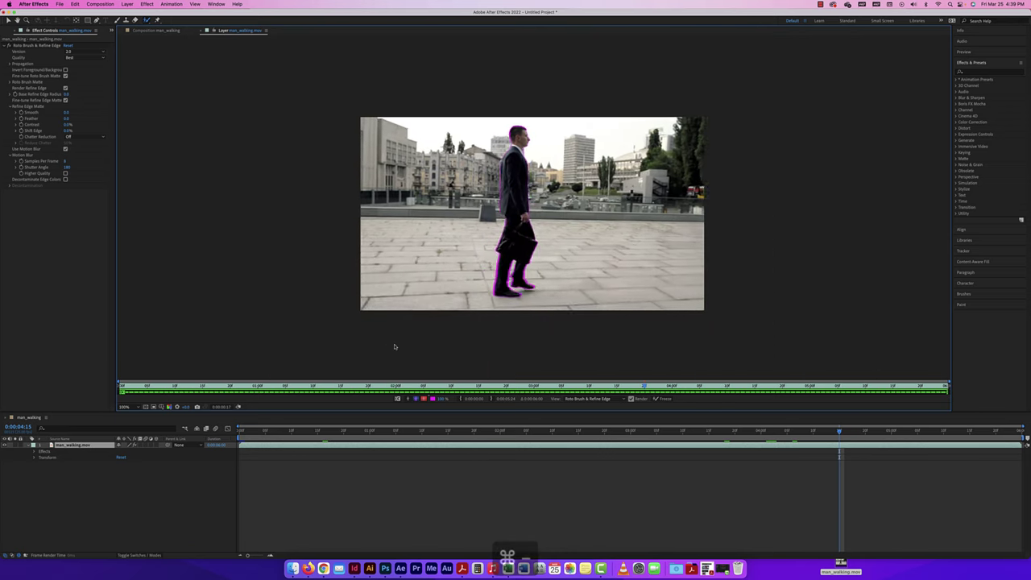
key(space)
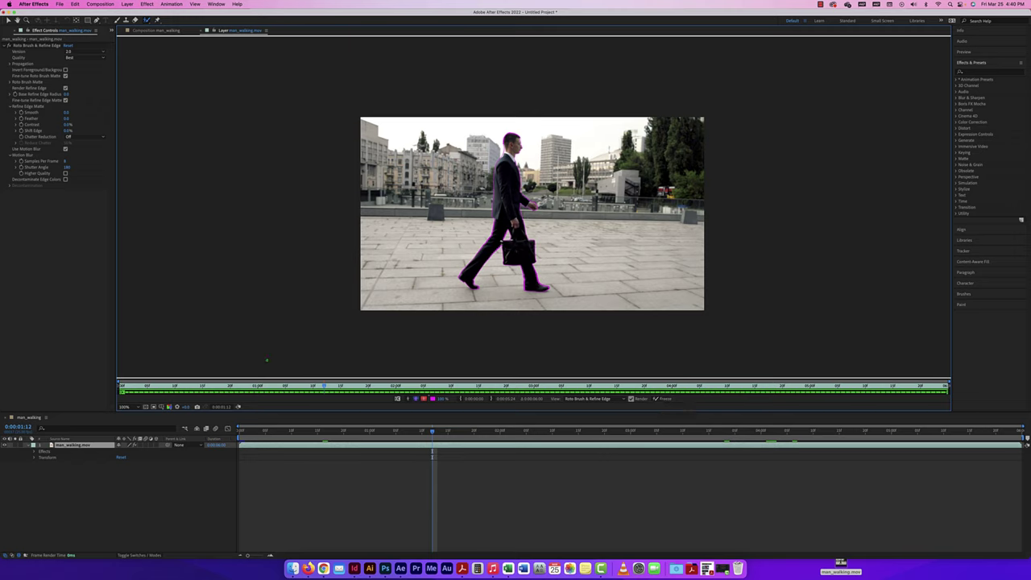
Freeze the Roto Brush & Refine Edge propagation and show the cut-out man in the man_walking composition at the first frame
click(660, 400)
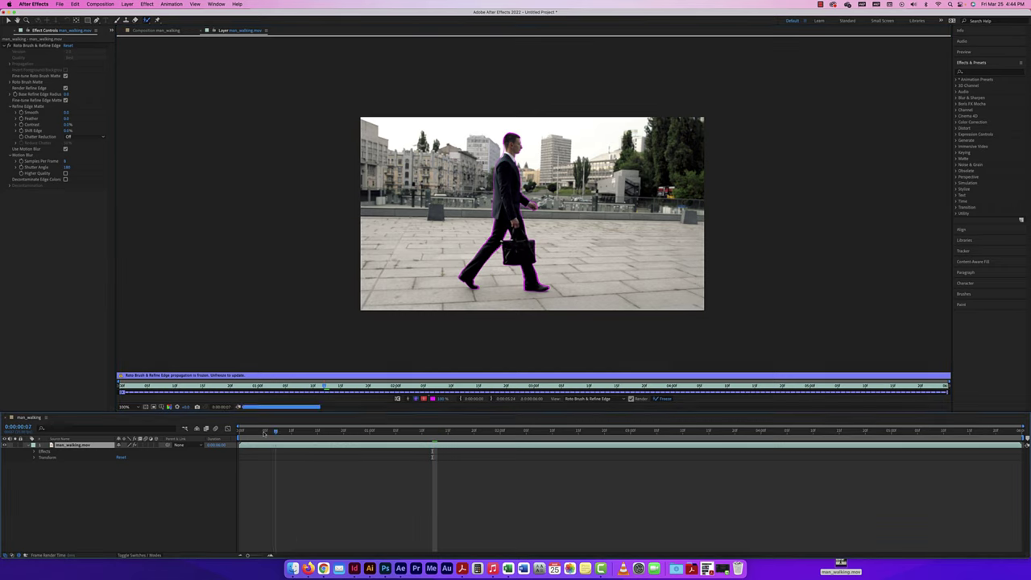
click(235, 432)
click(156, 29)
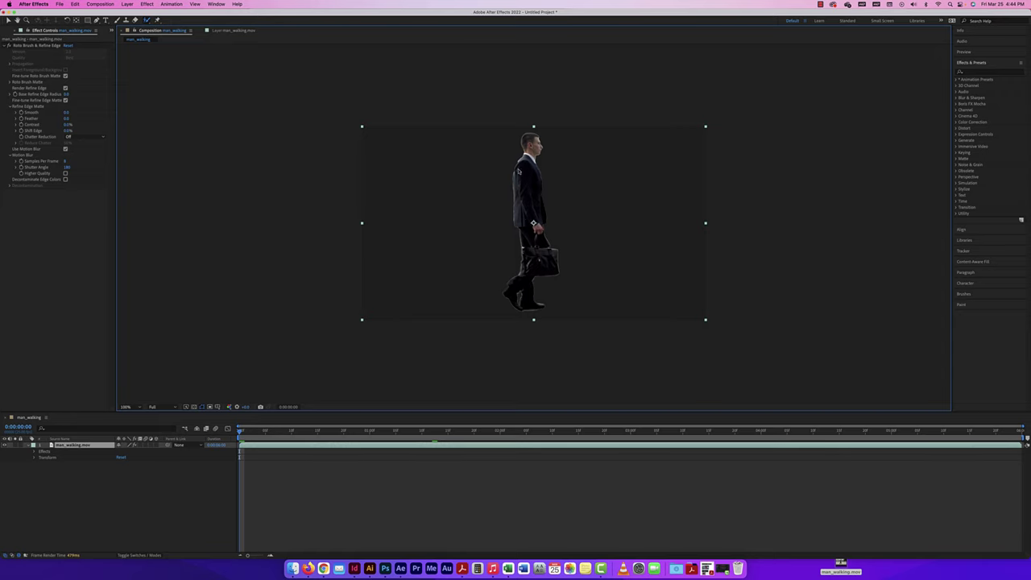
Inspect the Roto Brush & Refine Edge properties of the man_walking.mov layer in the timeline and collapse them again
click(35, 451)
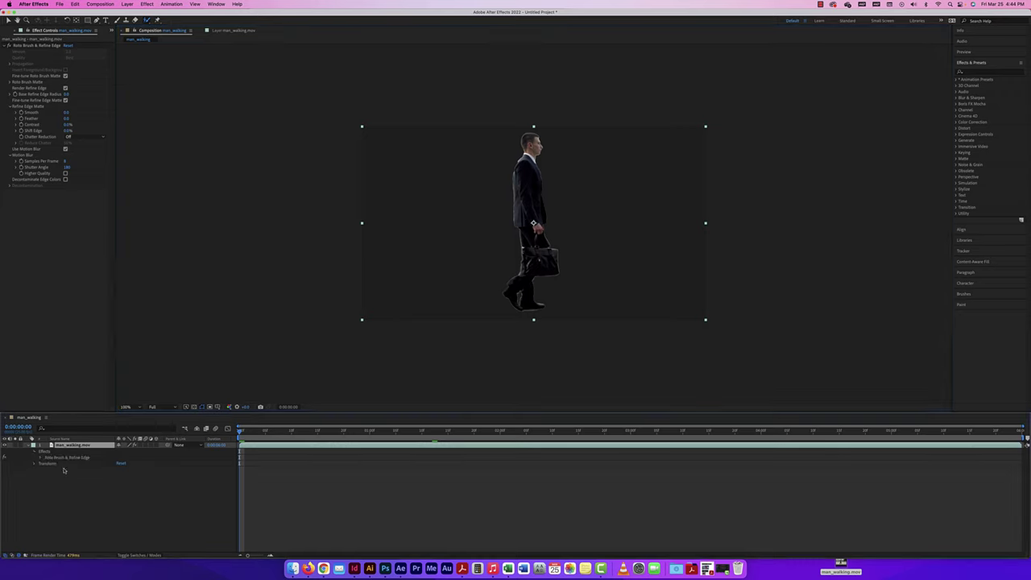
click(40, 458)
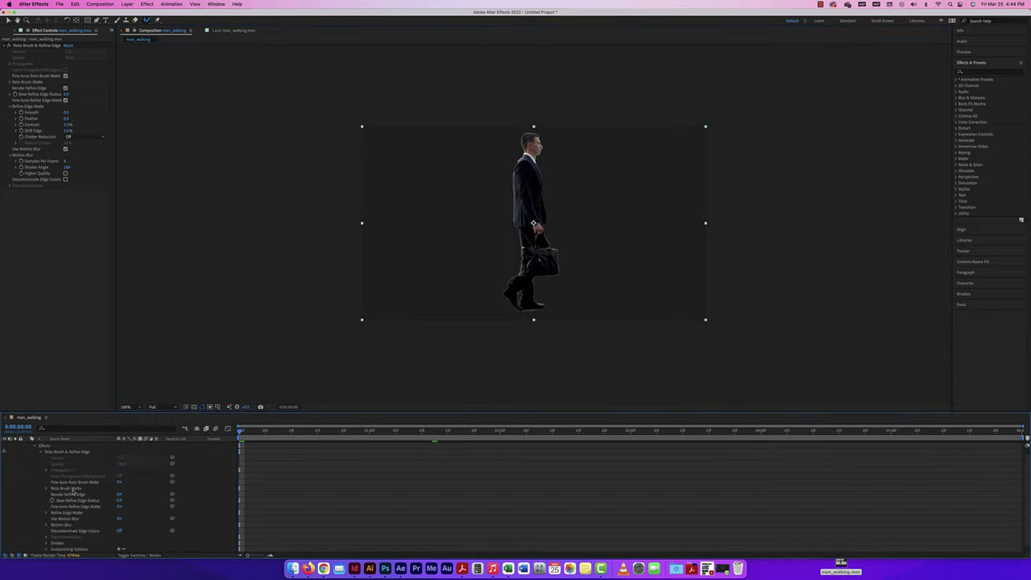
scroll(73, 493, down, 1)
scroll(73, 491, up, 2)
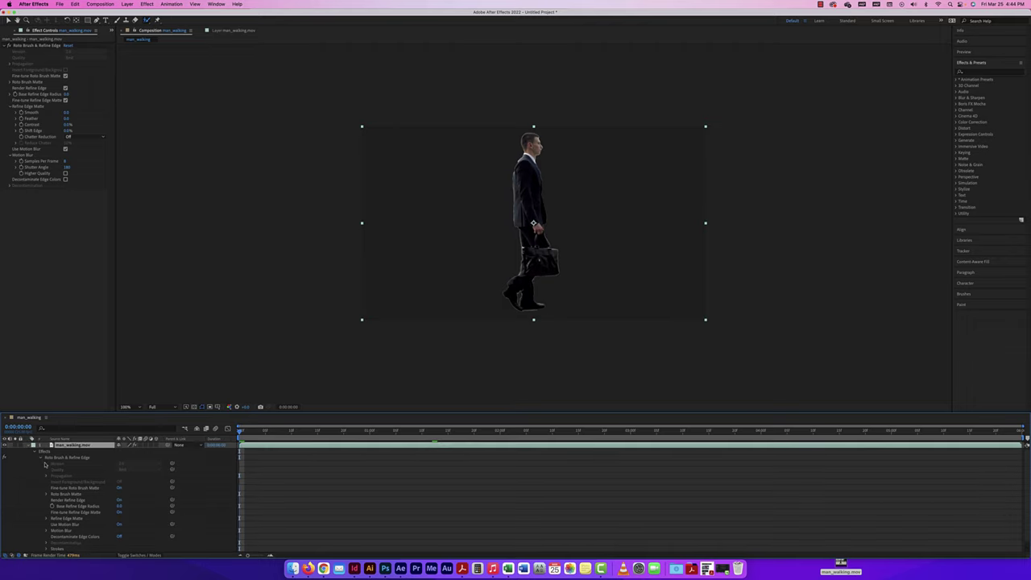
click(40, 457)
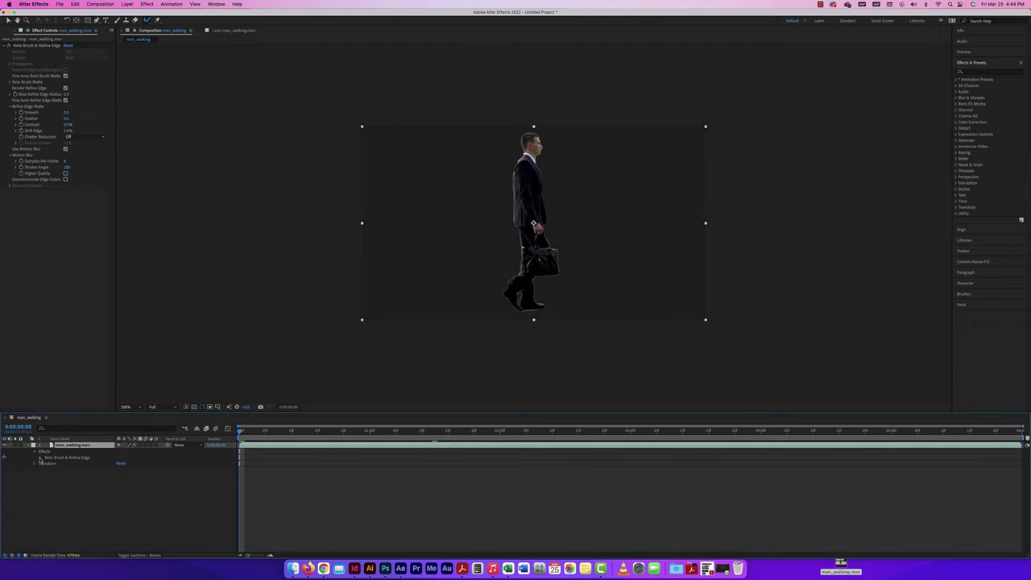
click(40, 460)
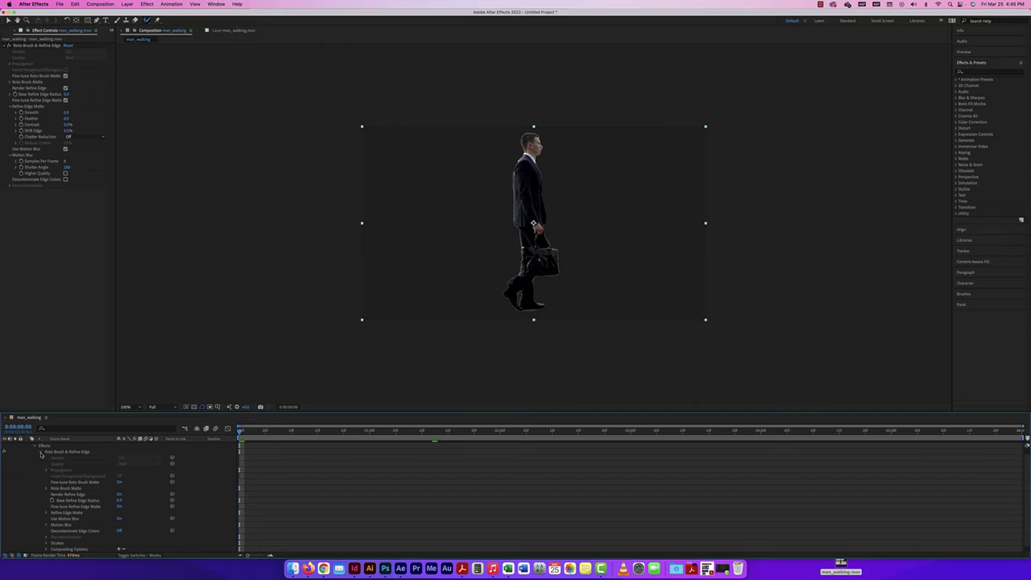
click(41, 454)
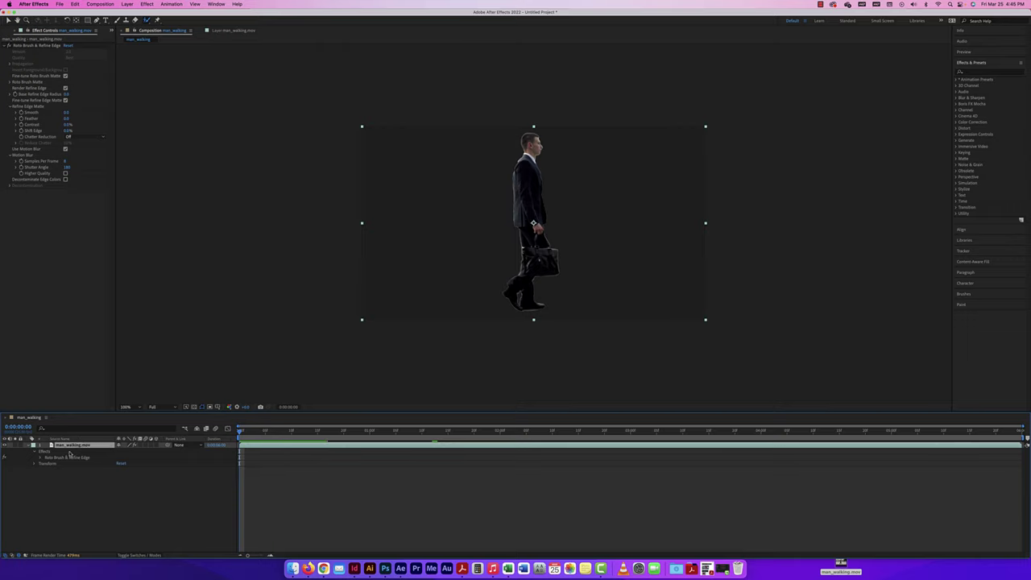
Duplicate the man_walking.mov layer and remove the effects from the lower copy
key(super+d)
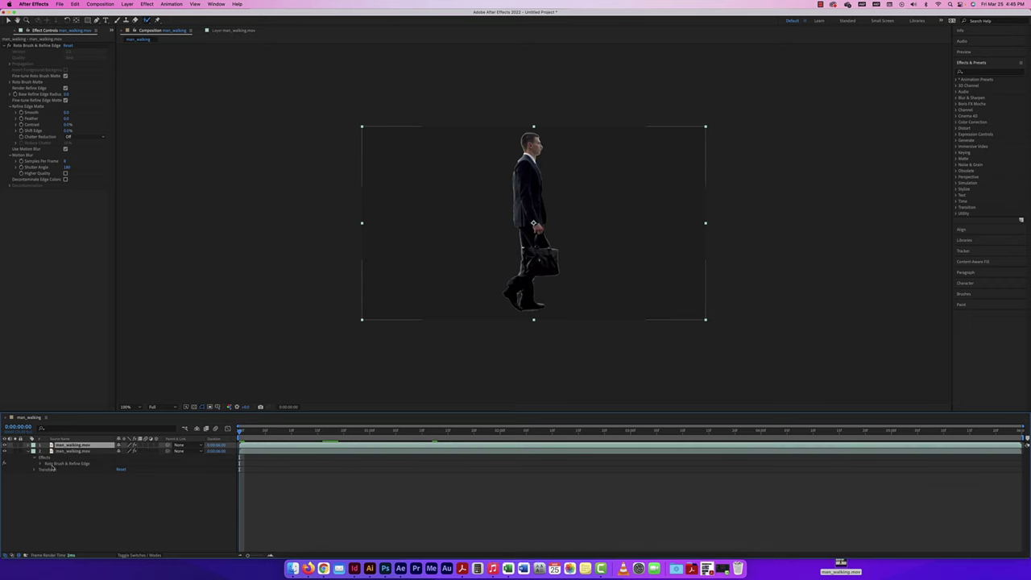
click(46, 458)
key(Delete)
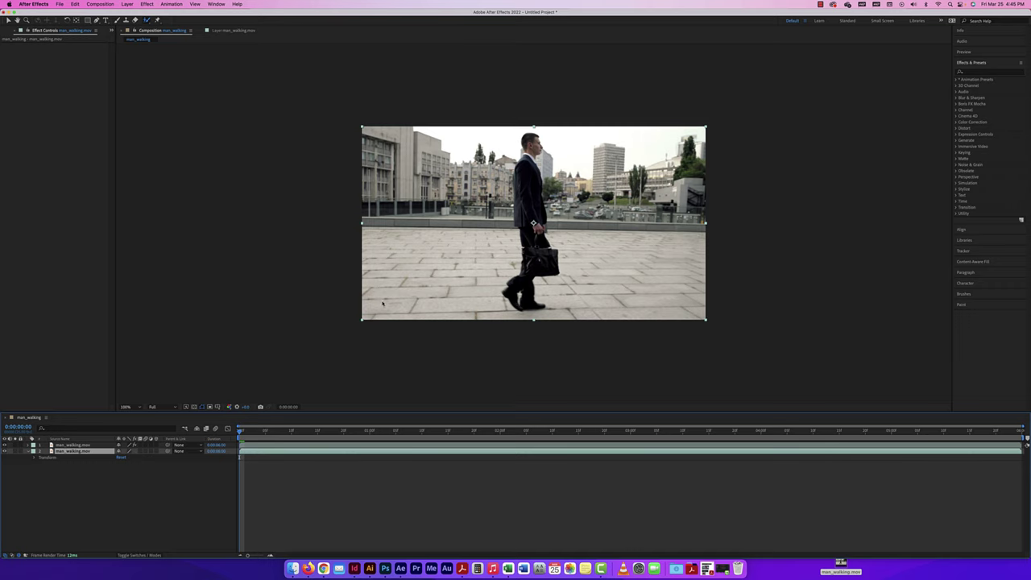
Rename the upper layer "man walking foreground" and select the lower man_walking.mov layer
click(74, 444)
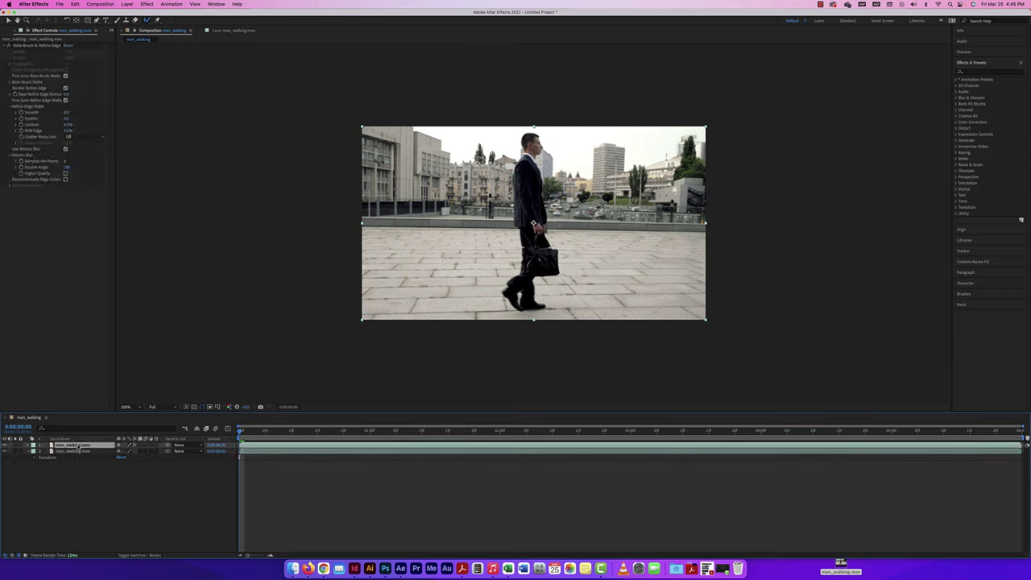
key(Return)
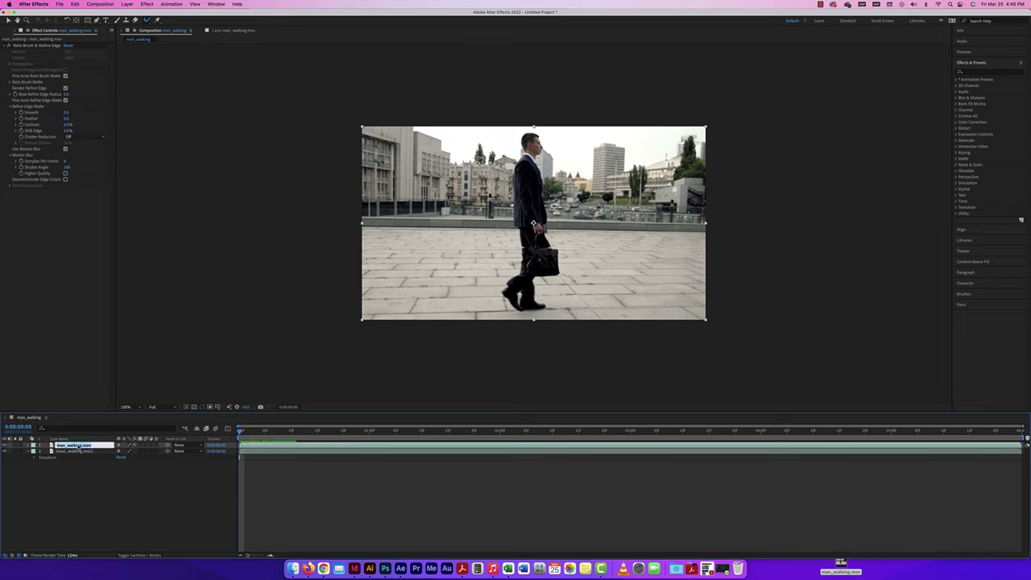
text(man walking foreground)
key(Return)
click(80, 452)
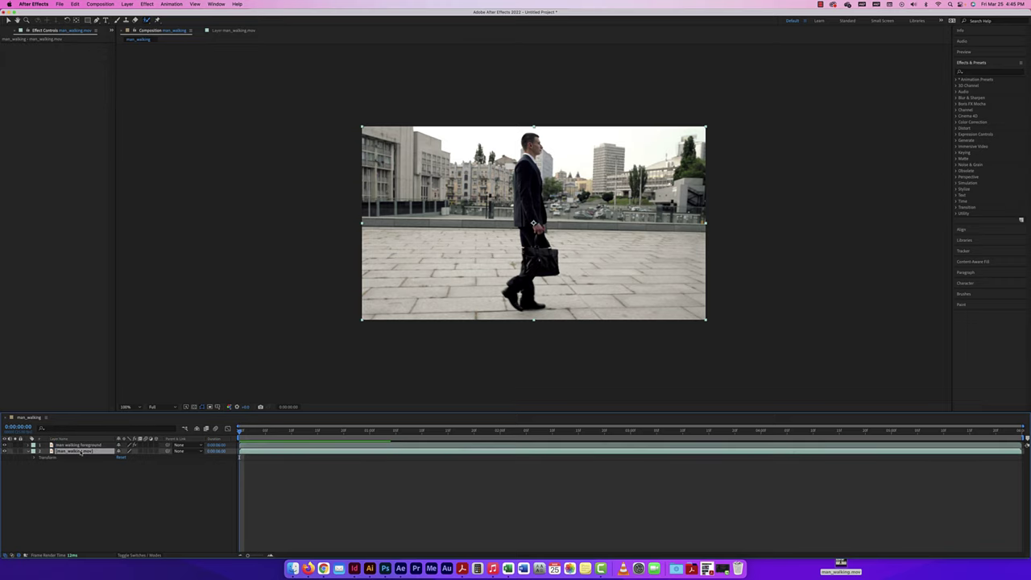
Rename the lower layer "man walking background" and toggle its visibility off and back on
key(Return)
text(man walking background)
key(Return)
click(5, 451)
click(4, 451)
Apply the Gaussian Blur effect to the man walking background layer and increase its Blurriness to soften the plaza
click(957, 98)
drag(989, 171, 73, 456)
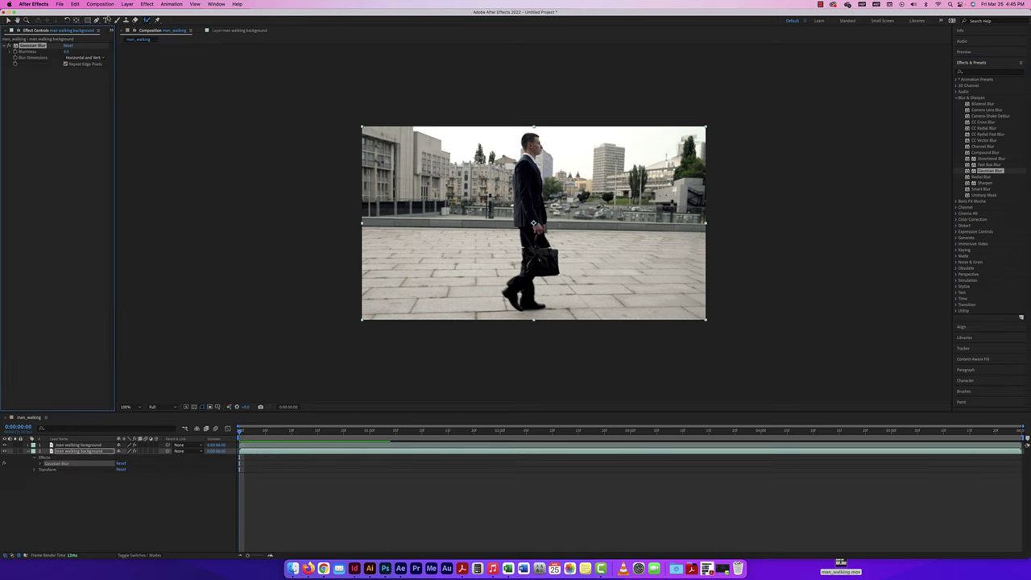
drag(67, 52, 118, 51)
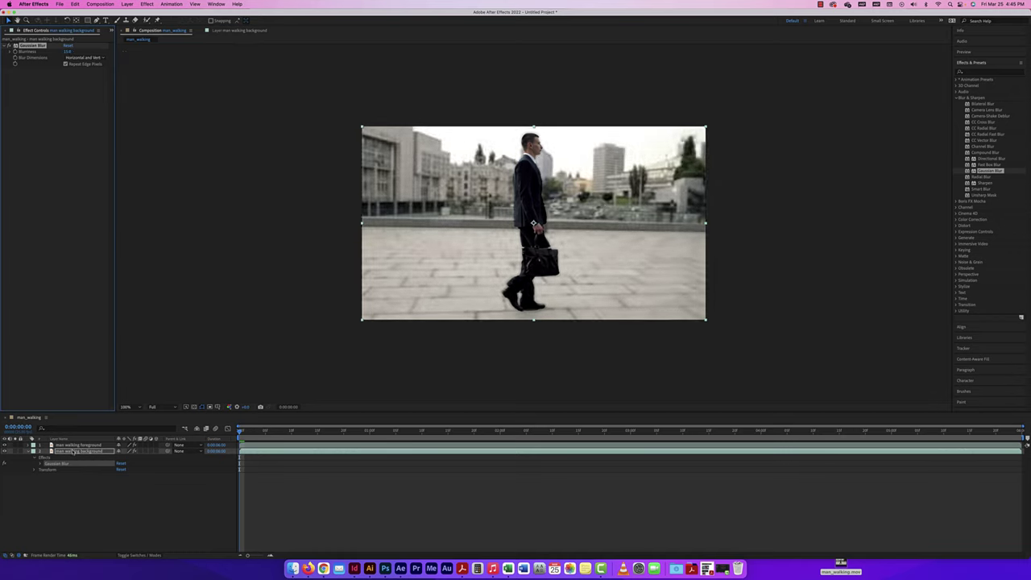
Add the white text "LIKE A BOSS" as a layer between the man walking foreground and background layers
click(106, 20)
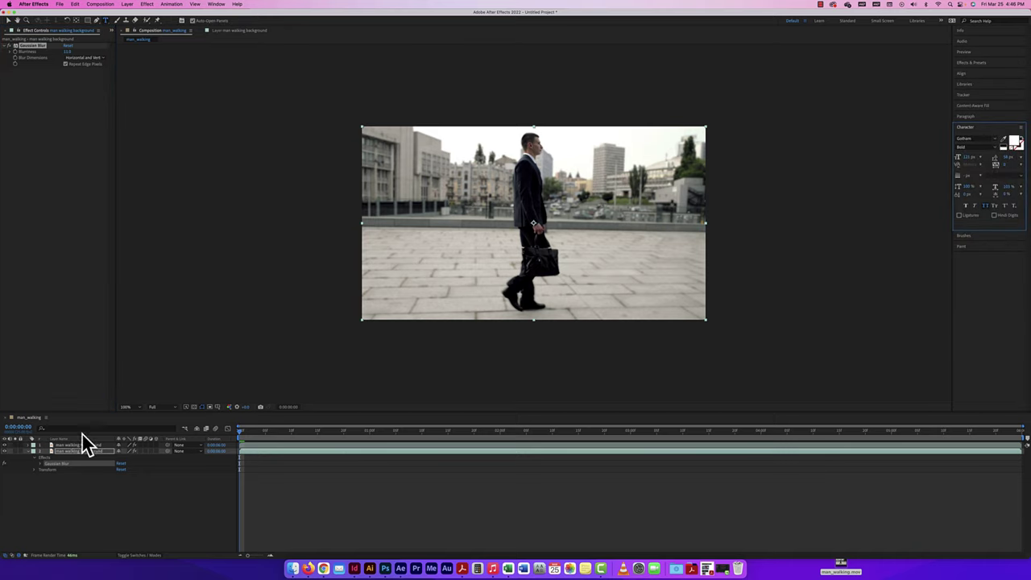
click(422, 224)
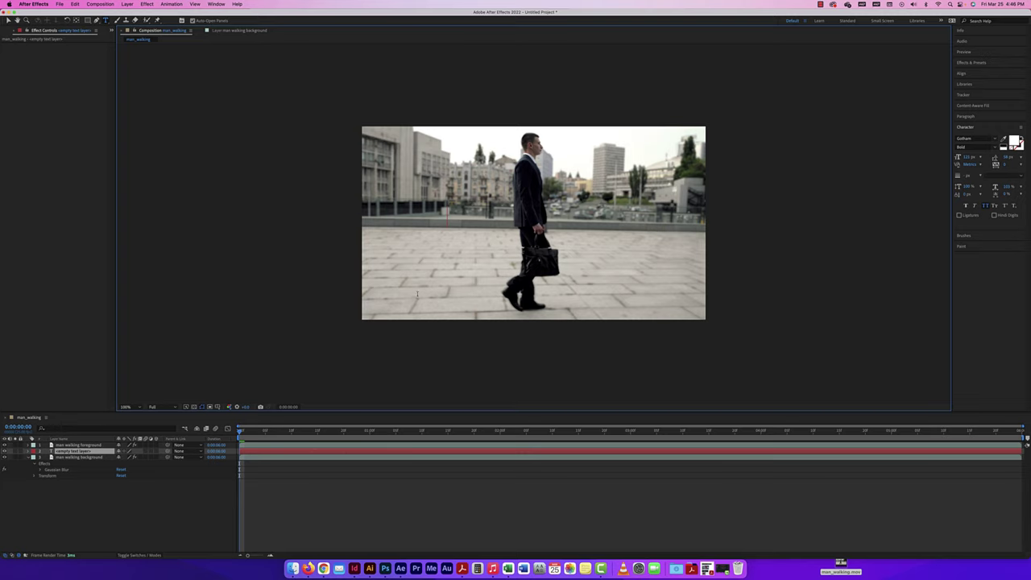
text(LIKE A BO)
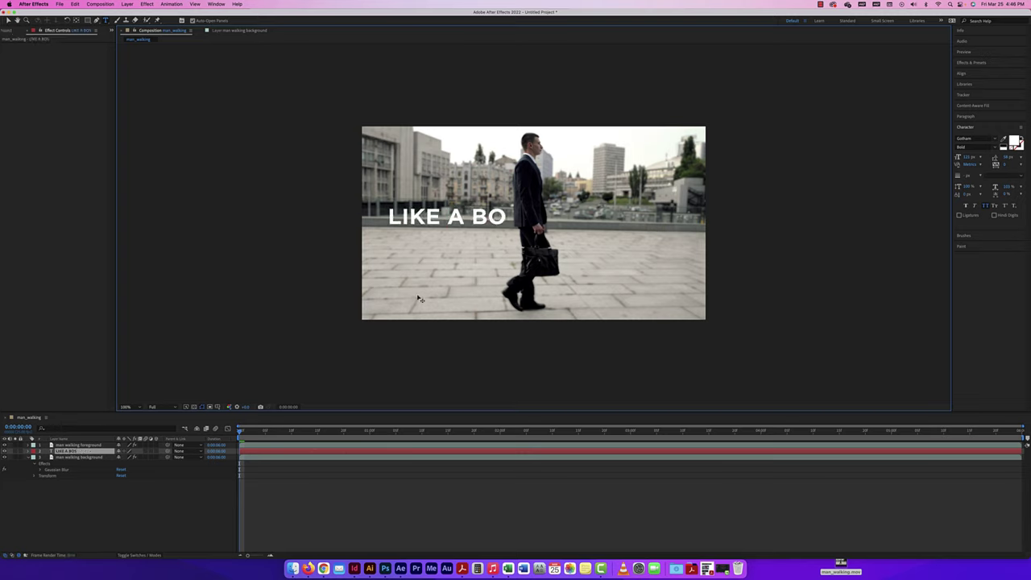
text(SS)
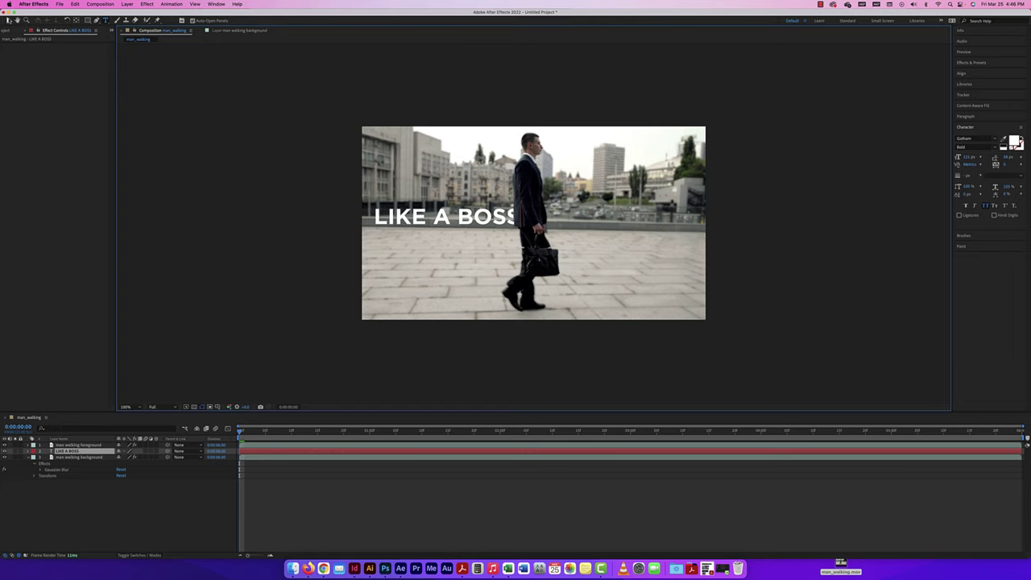
Scale up the LIKE A BOSS text to nearly the full frame width and center the layer in the composition
click(8, 20)
drag(520, 226, 644, 218)
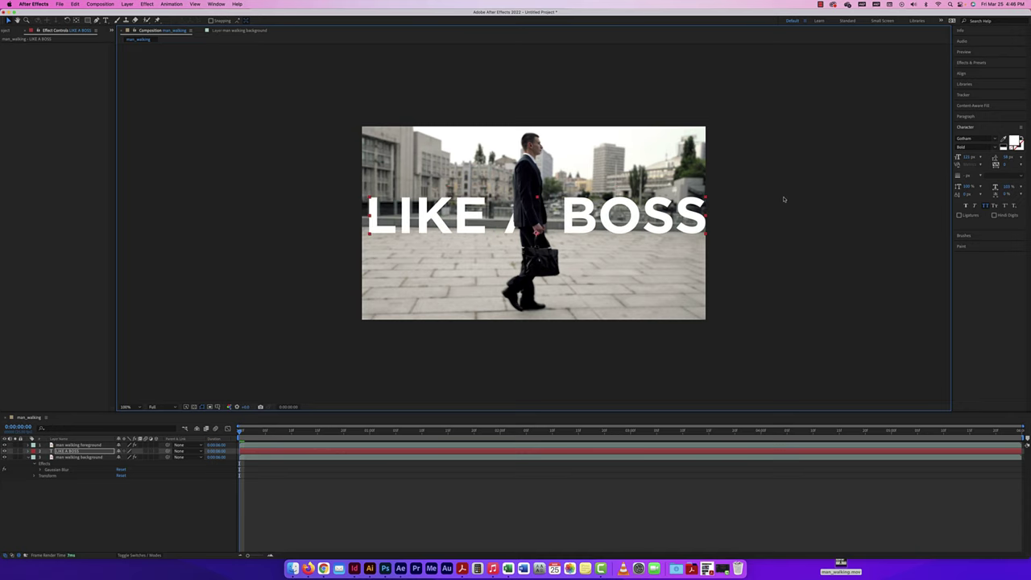
drag(707, 198, 689, 210)
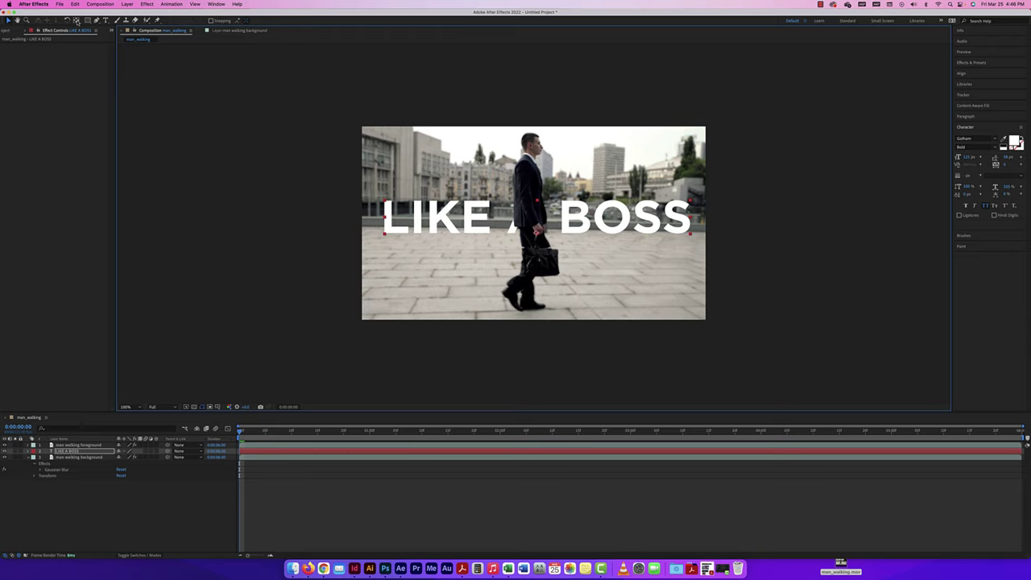
key(super+Home)
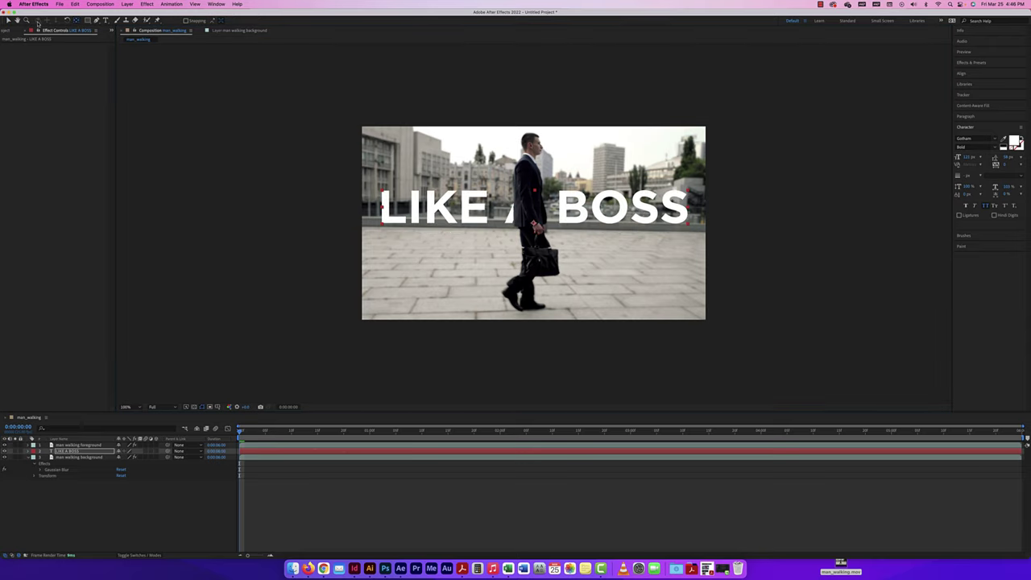
click(7, 23)
Preview the text behind the walking man, then replay it from the first frame at Third resolution
key(space)
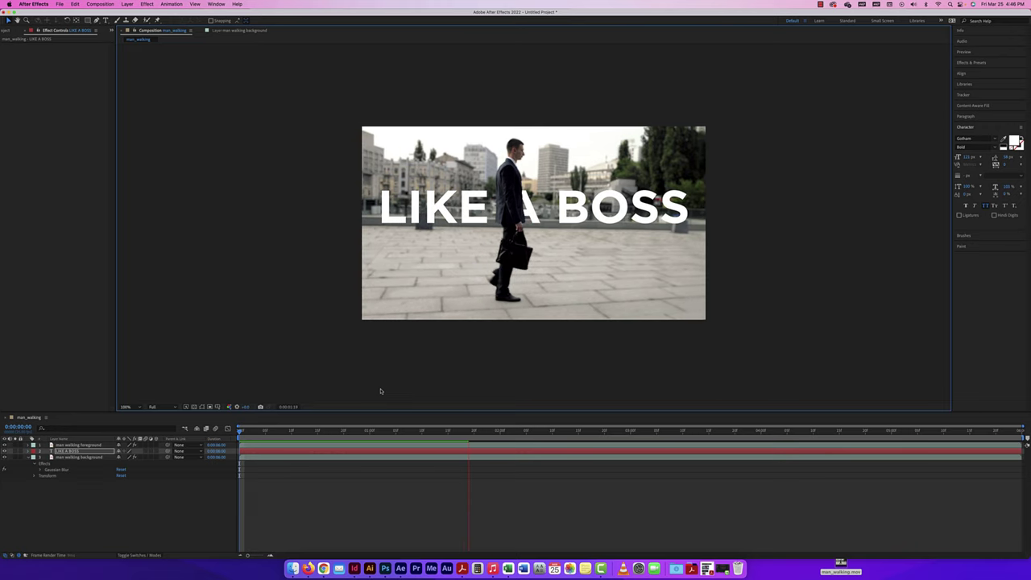
key(space)
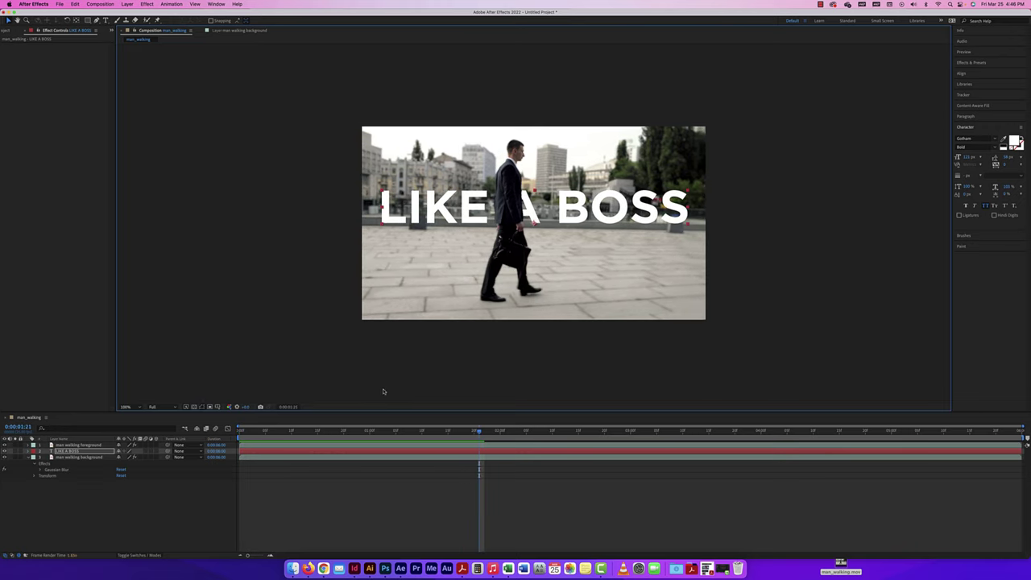
click(169, 410)
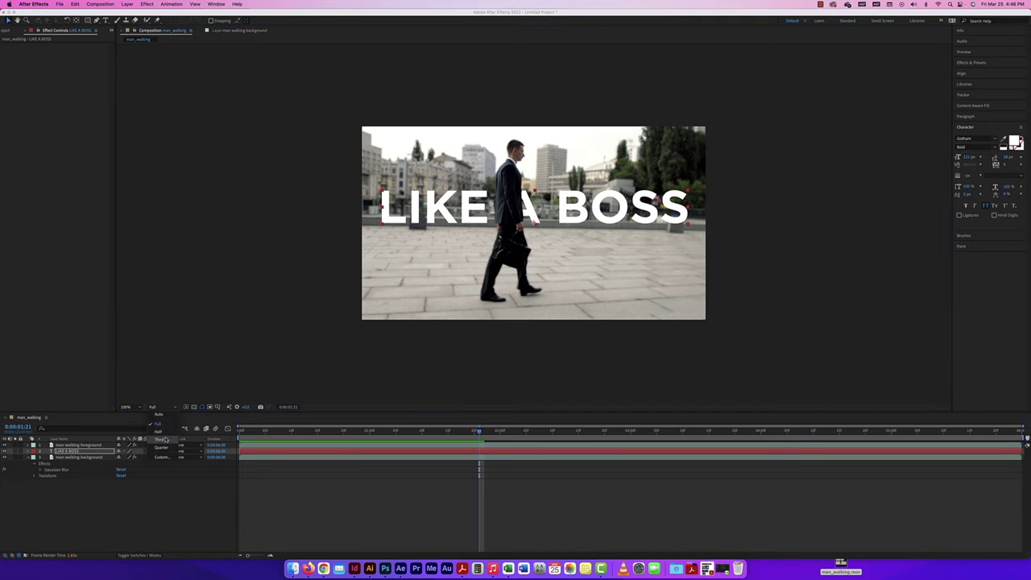
click(159, 439)
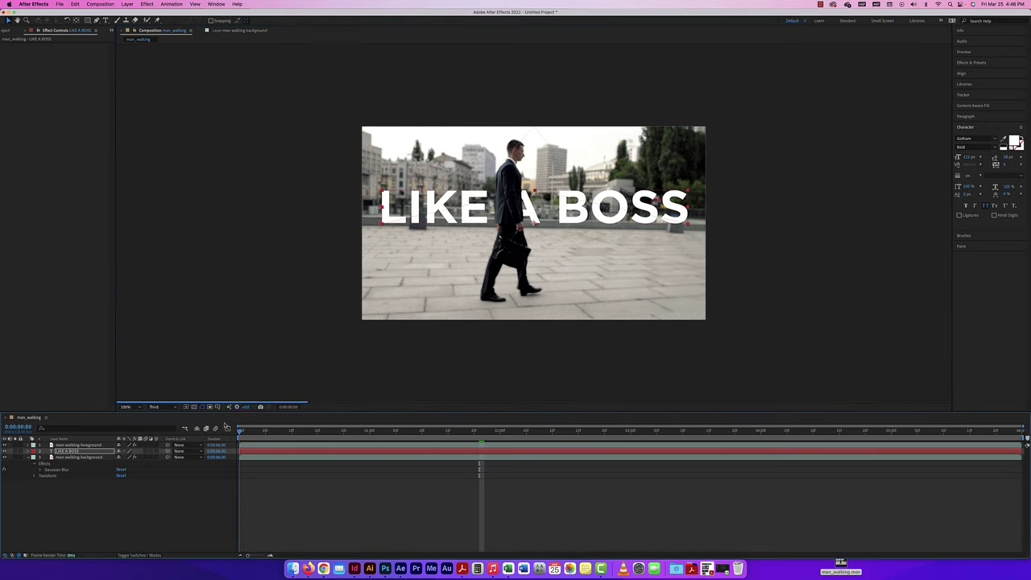
key(Home)
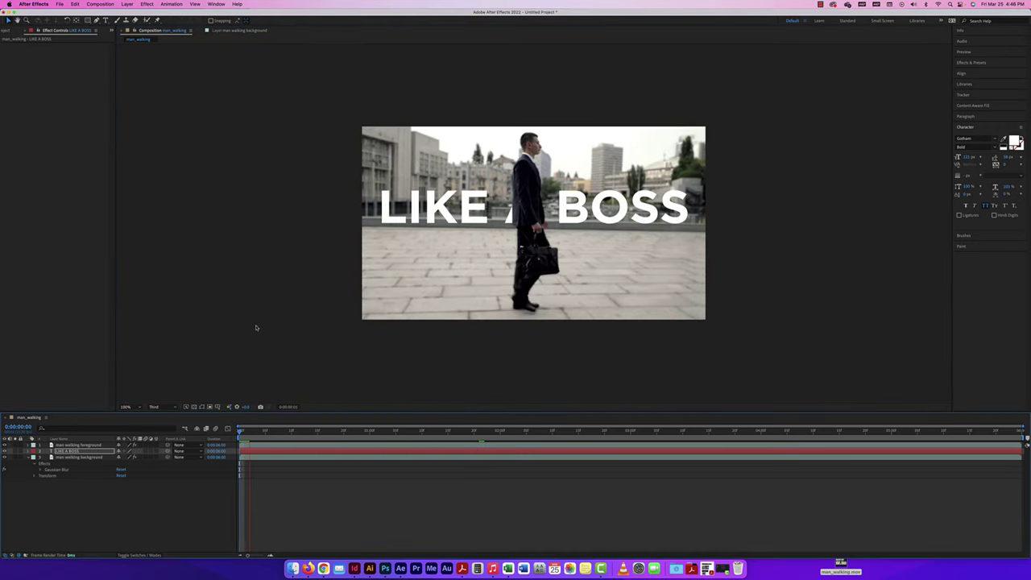
key(space)
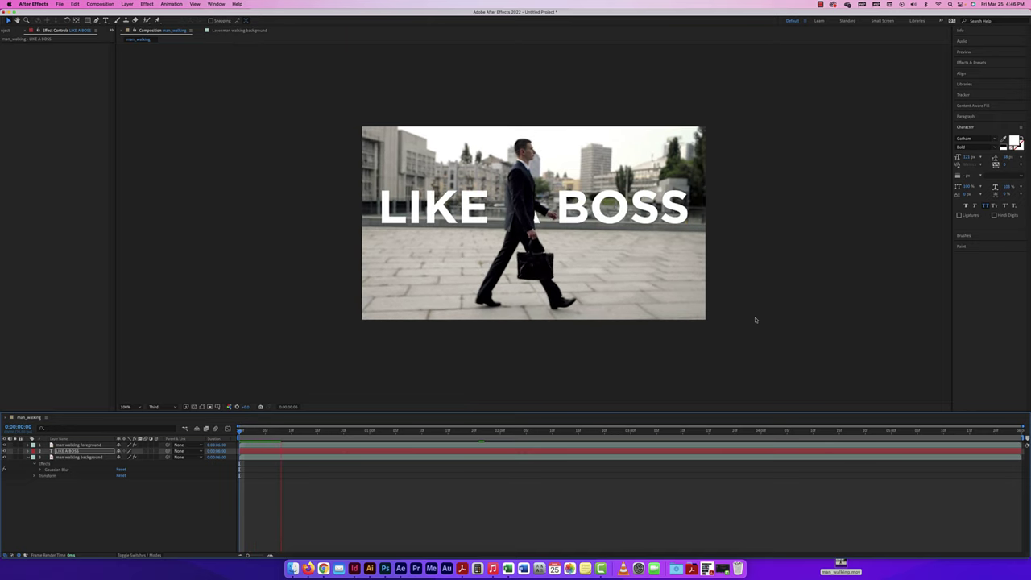
Lower the composition's preview resolution to Quarter and play the animation
click(154, 407)
click(161, 447)
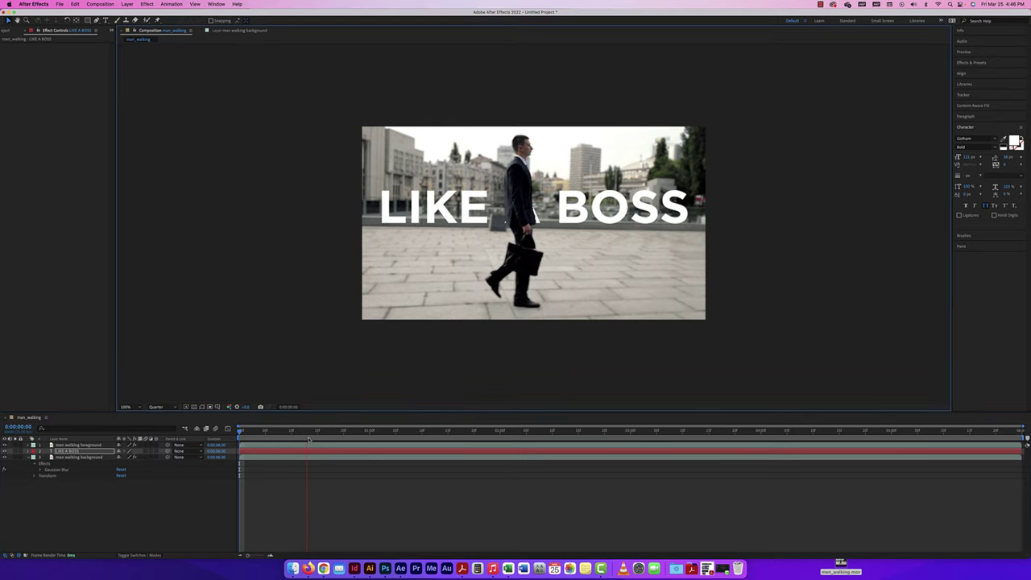
key(space)
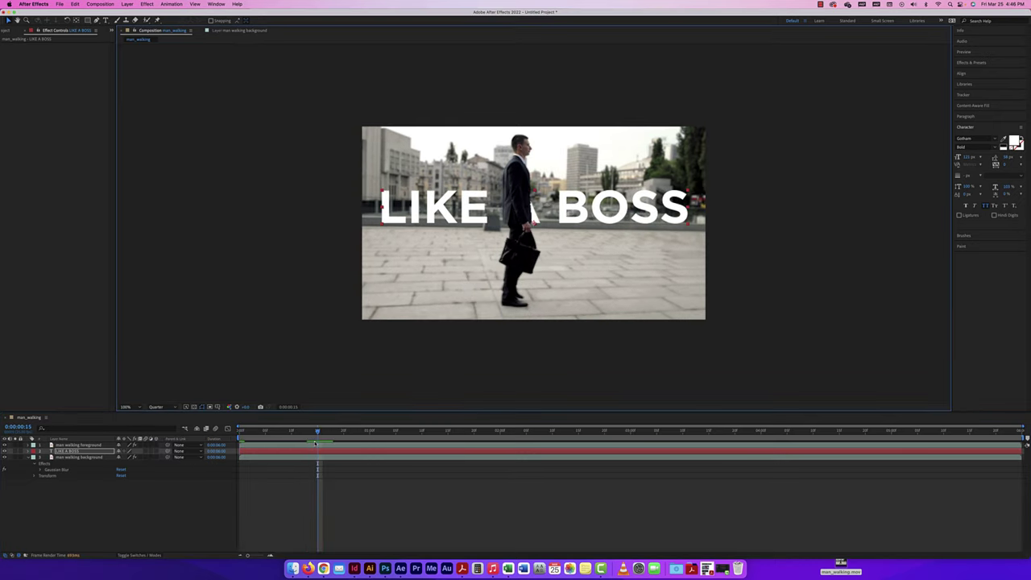
key(space)
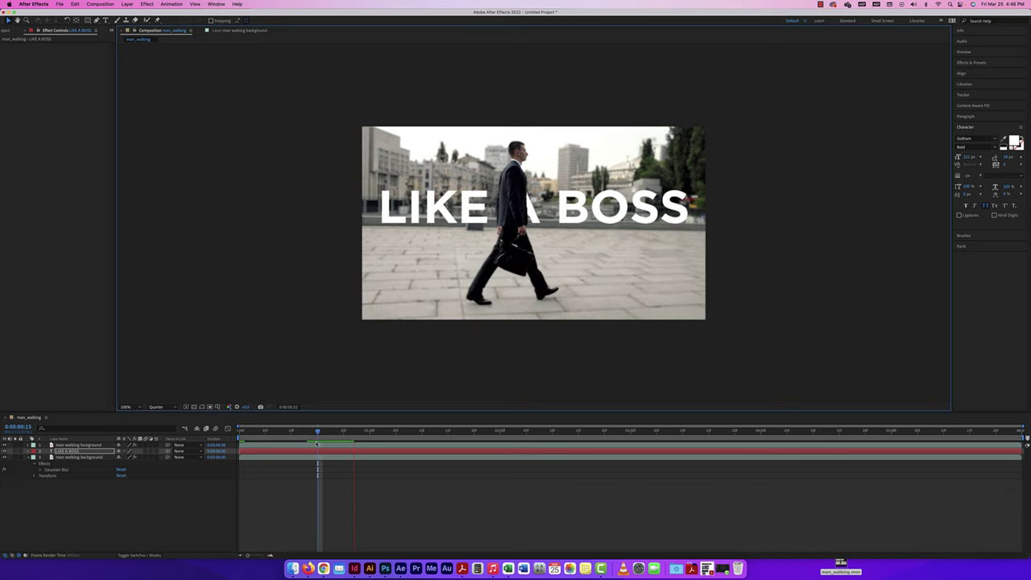
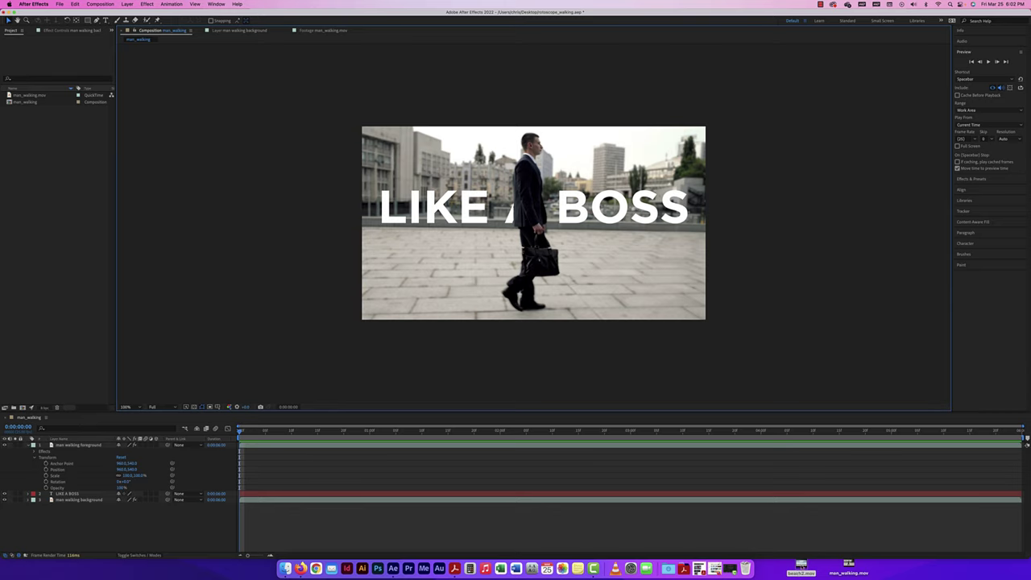
Import beach2.mov from the desktop and place it between the LIKE A BOSS and man walking background layers
drag(802, 565, 25, 101)
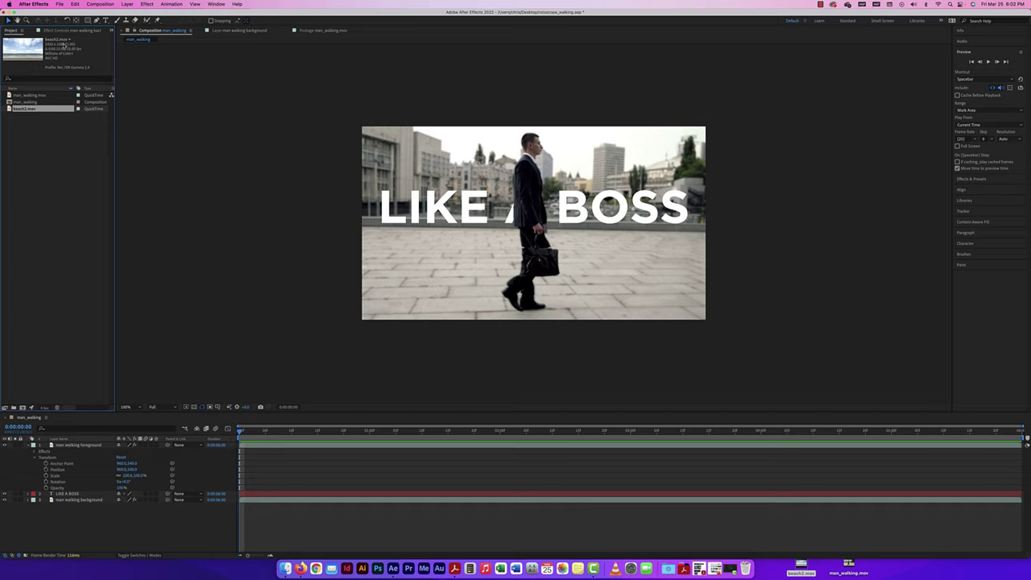
drag(28, 113, 54, 499)
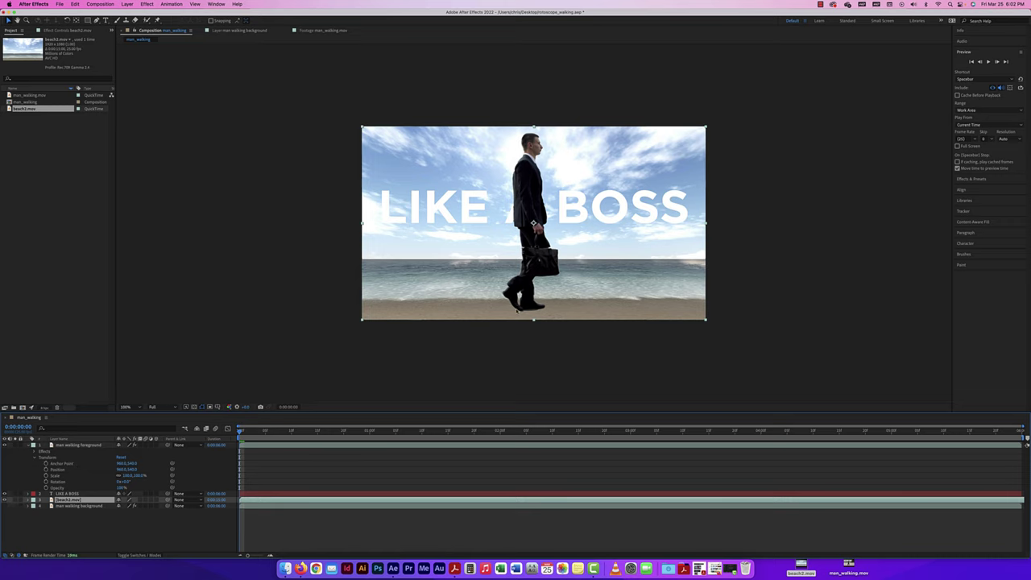
Play the composition from the first frame to check the walking man against the beach background
mouse_move(240, 433)
mouse_down()
mouse_move(345, 436)
mouse_move(228, 433)
mouse_up()
key(space)
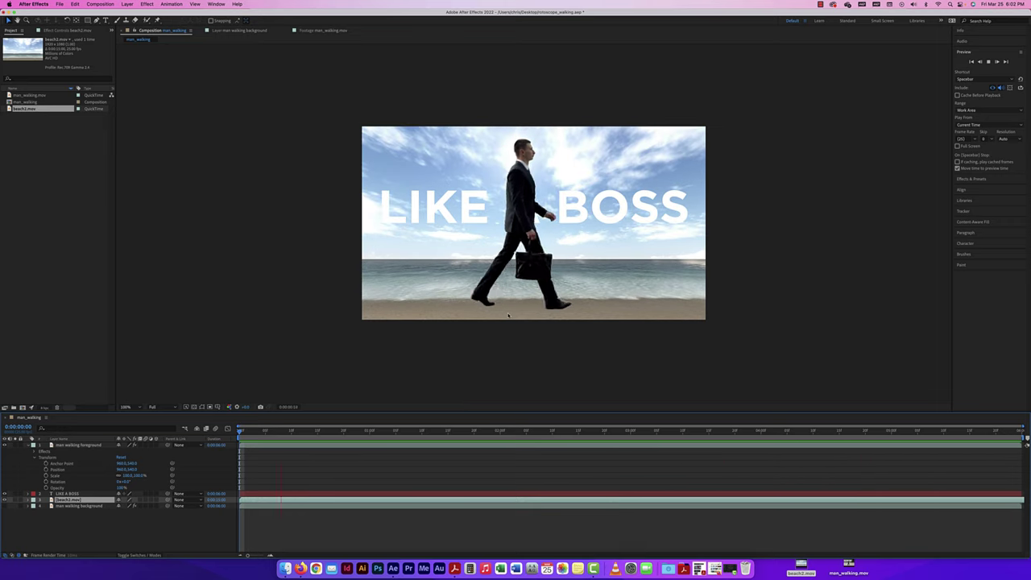
click(376, 430)
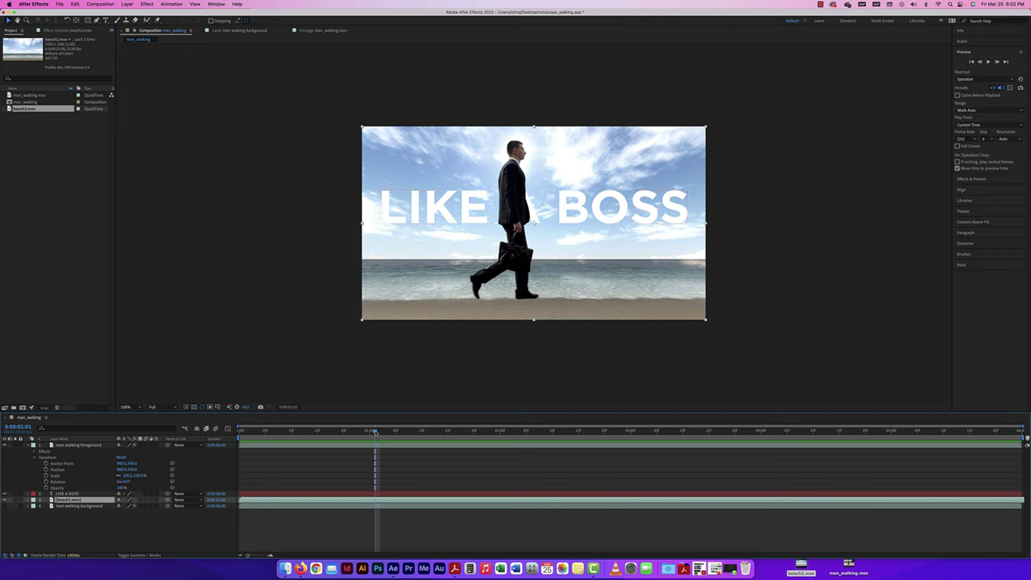
Keyframe the man walking foreground layer's Position from the frame's left edge at 0:00:00:00 to beyond its right edge at 0:00:05:24
key(Home)
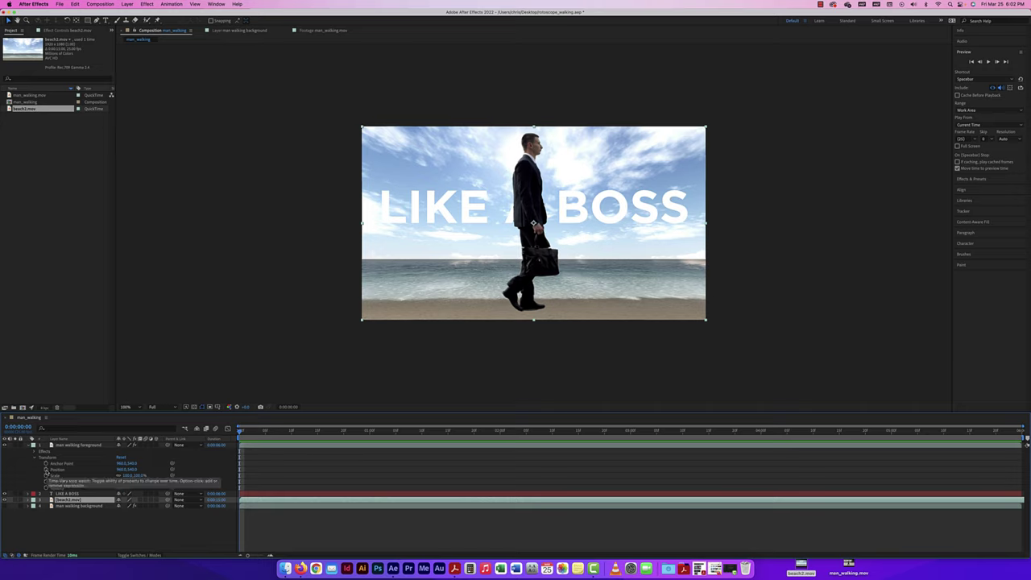
click(46, 469)
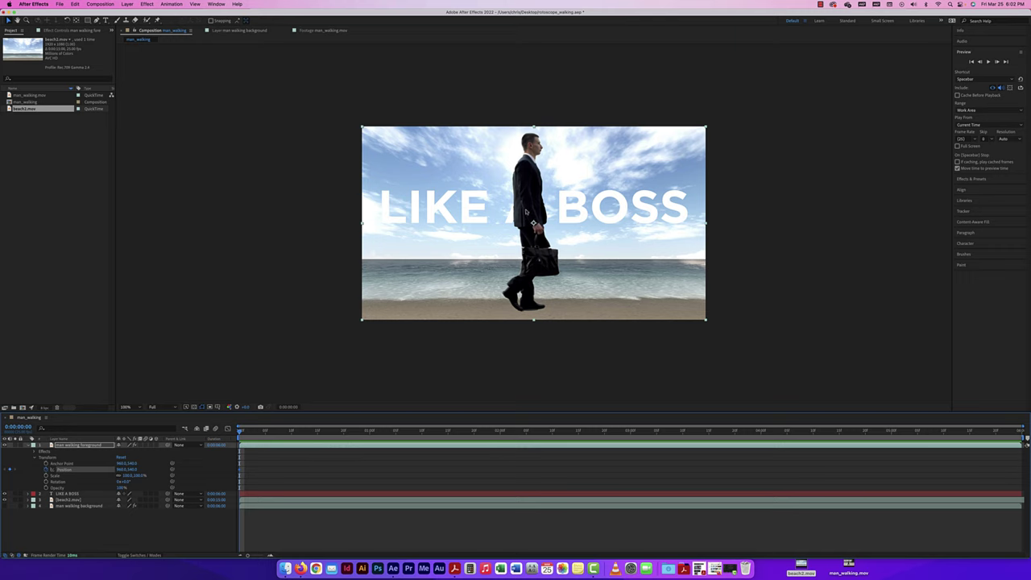
drag(526, 212, 395, 225)
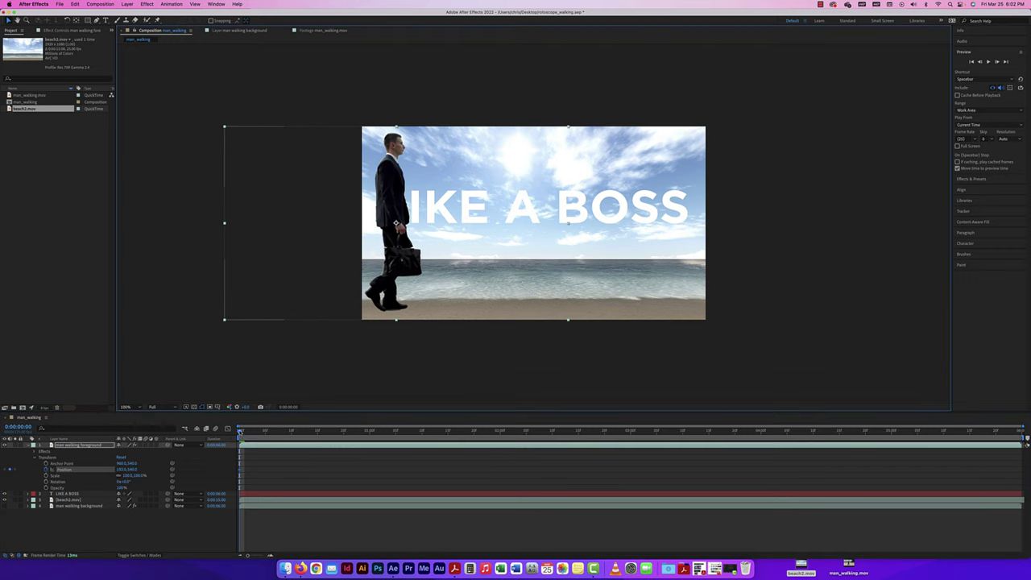
key(space)
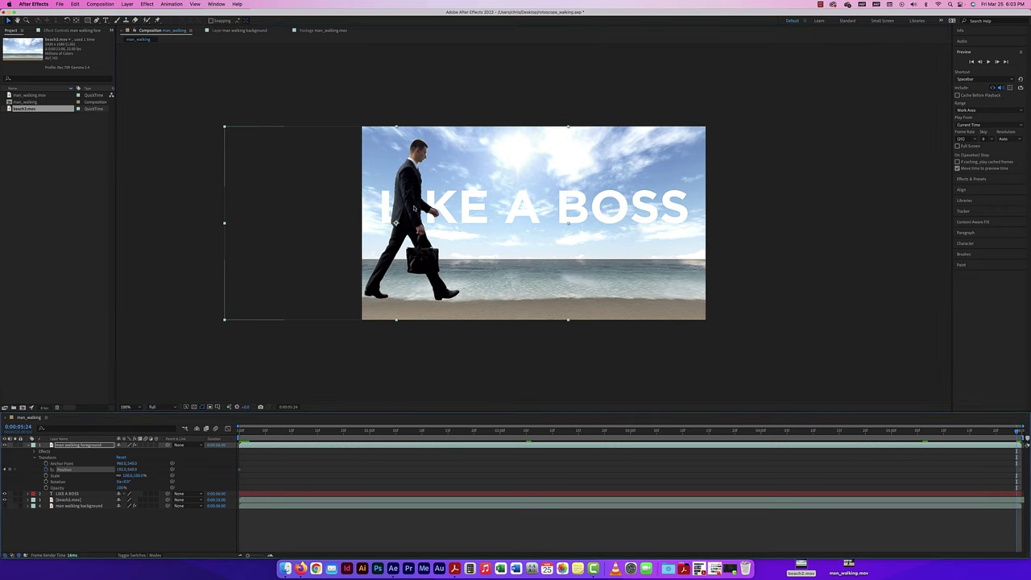
drag(396, 221, 758, 214)
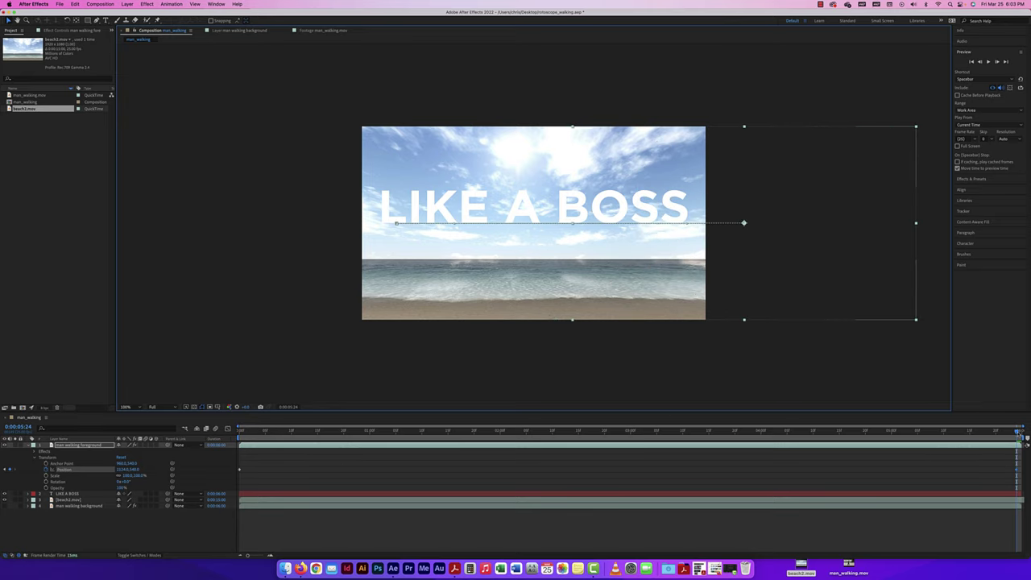
Move the foreground man completely outside the frame's left edge at the first Position keyframe and play the walk across the beach
drag(1018, 431, 240, 431)
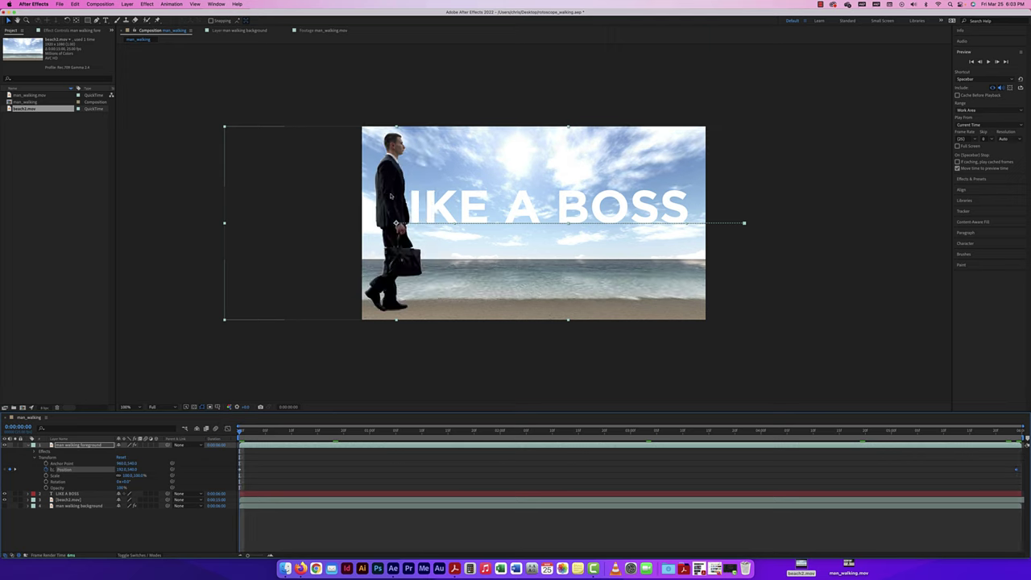
drag(390, 196, 328, 196)
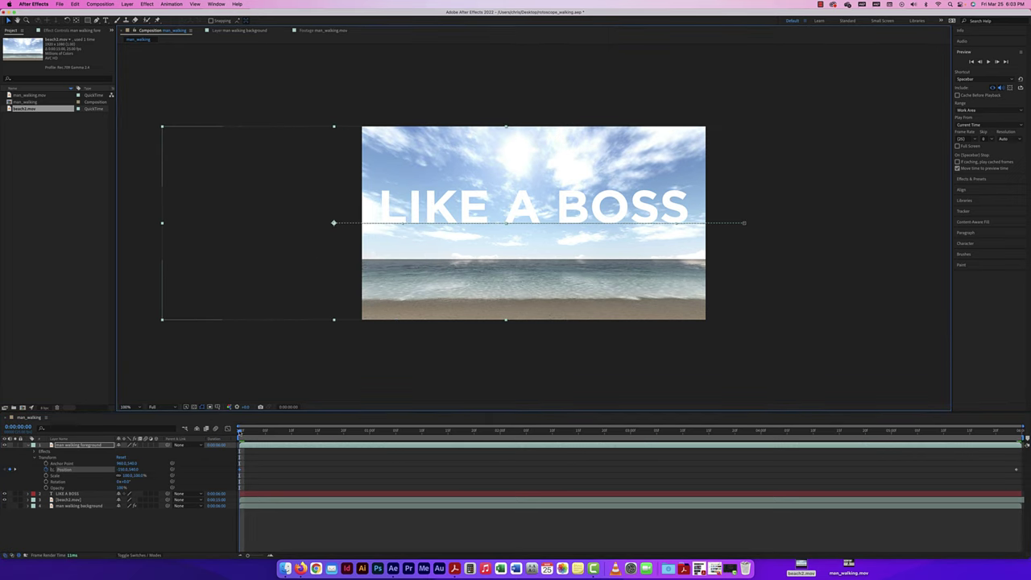
click(239, 433)
key(space)
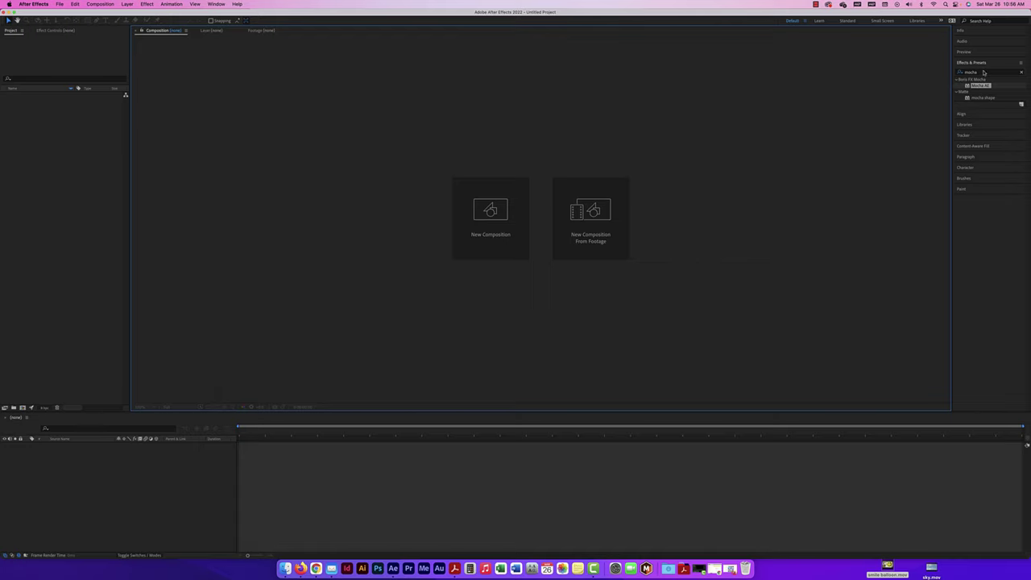
Clear the effects search in the new project, then import smile balloon.mov and create a composition from it
click(1017, 72)
click(1021, 72)
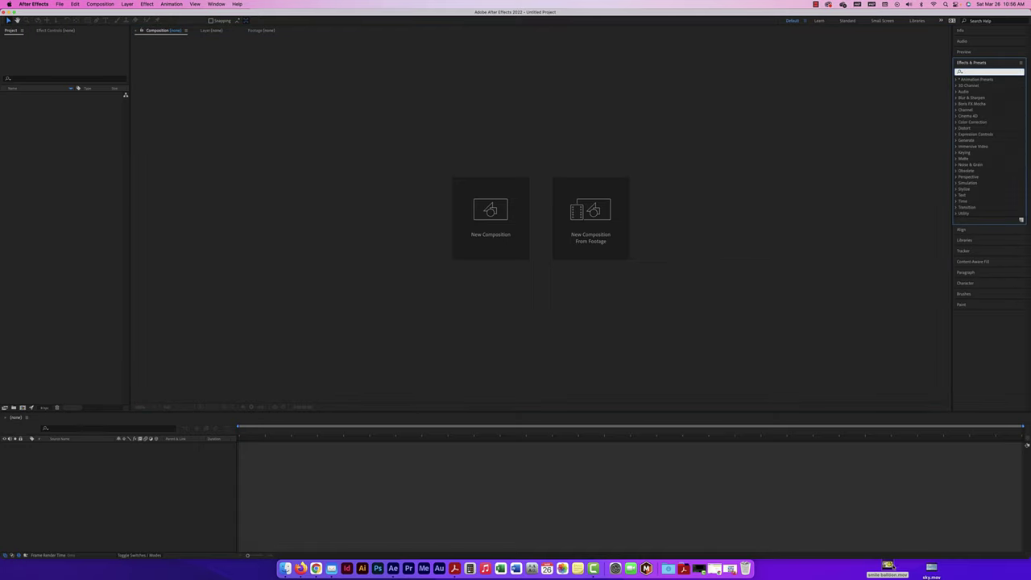
drag(887, 566, 48, 132)
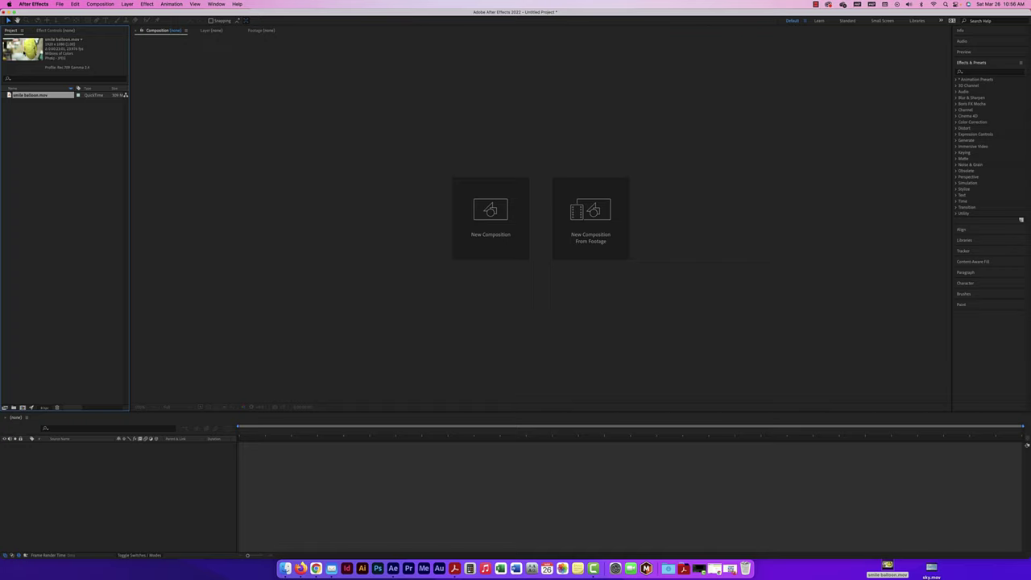
drag(38, 95, 77, 486)
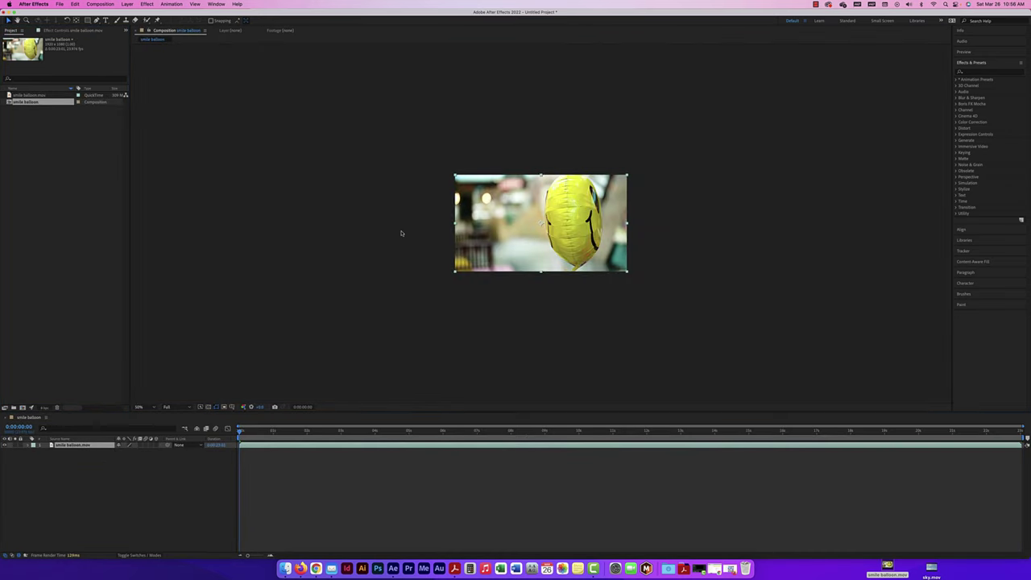
Review the smile balloon composition's settings and keep them as they are
key(super+k)
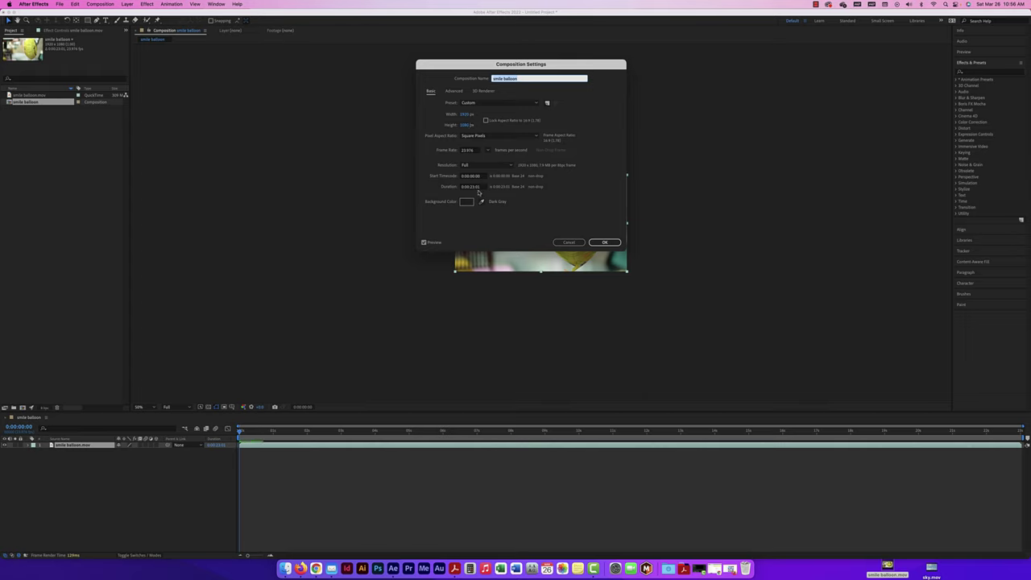
click(604, 242)
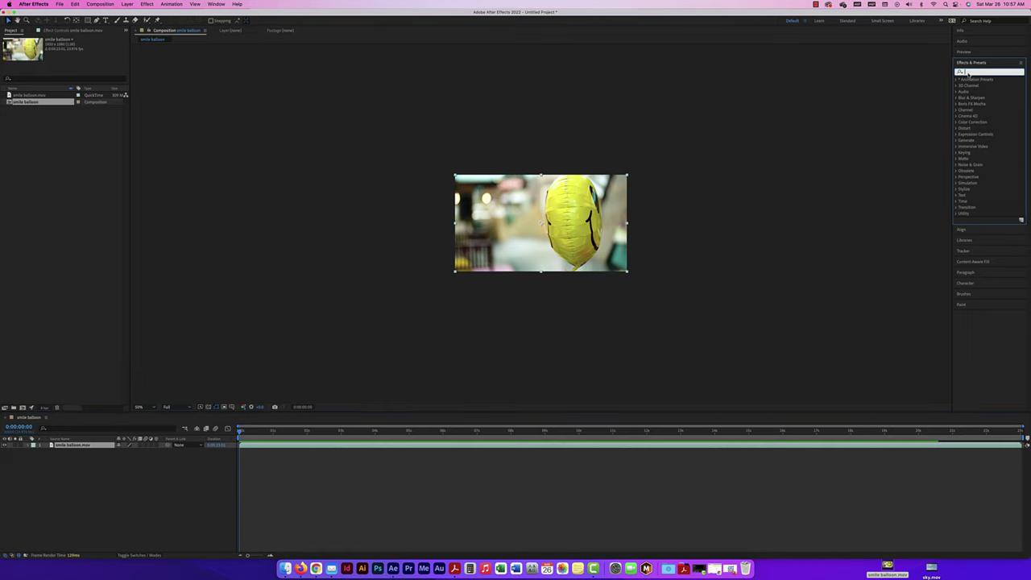
Apply the Boris FX Mocha AE effect to the smile balloon.mov layer and launch Mocha from it
key(super+shift+a)
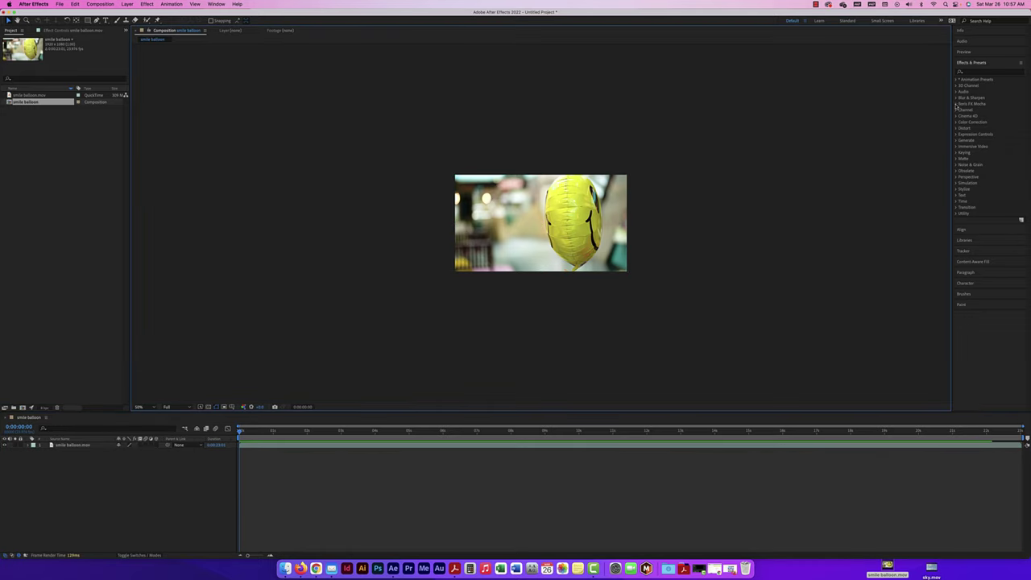
click(957, 104)
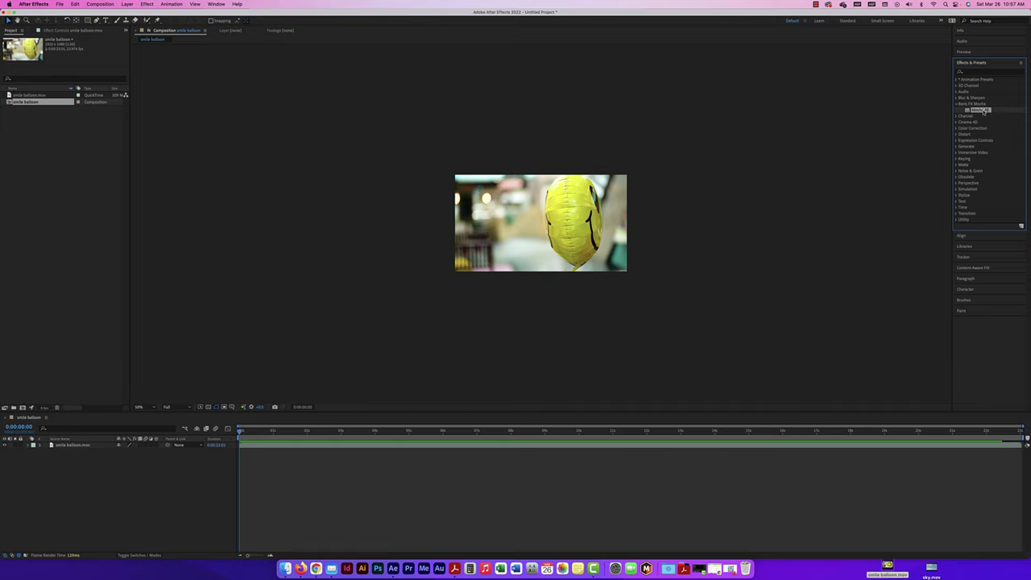
drag(983, 112, 83, 455)
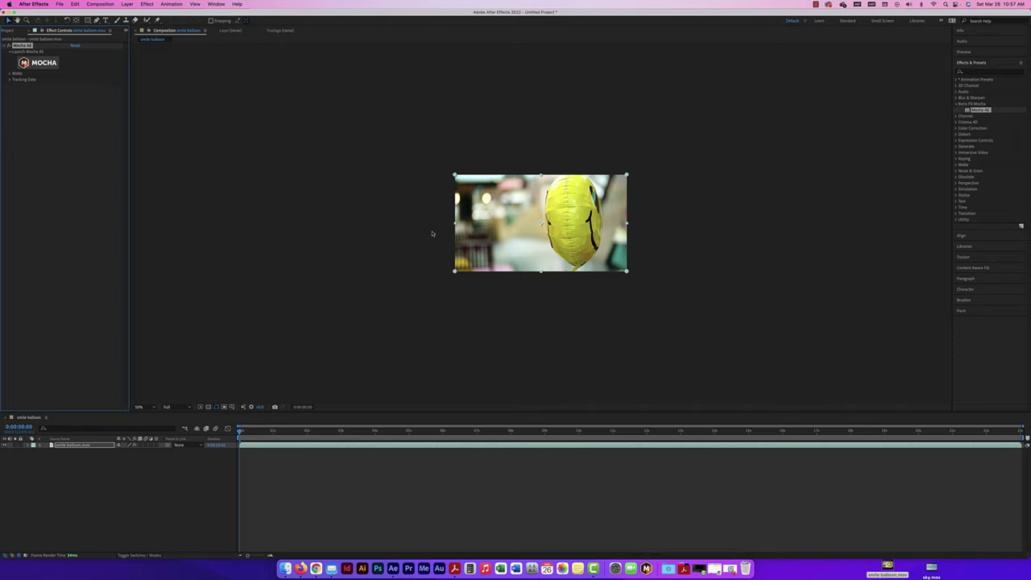
click(37, 62)
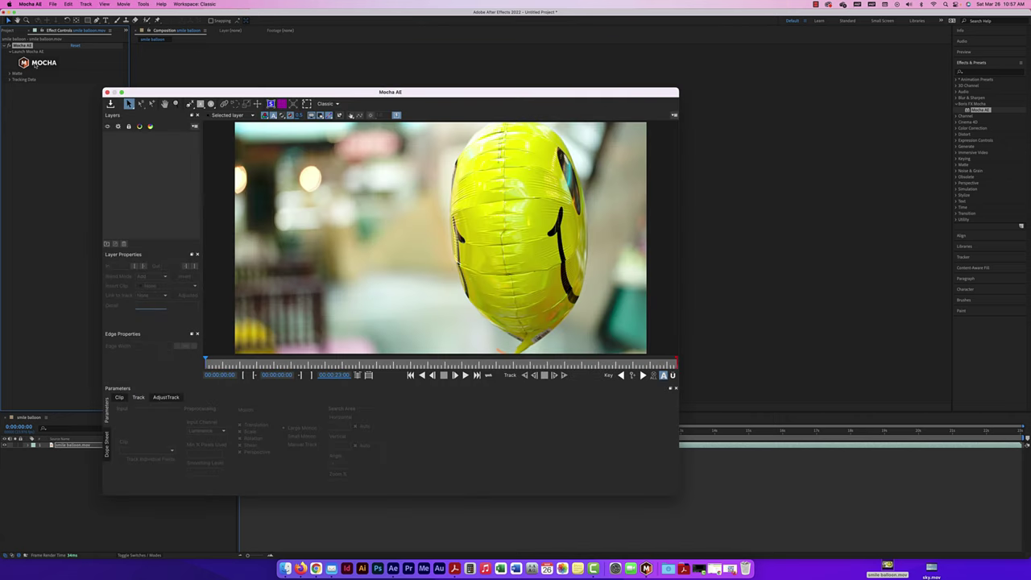
drag(437, 92, 531, 70)
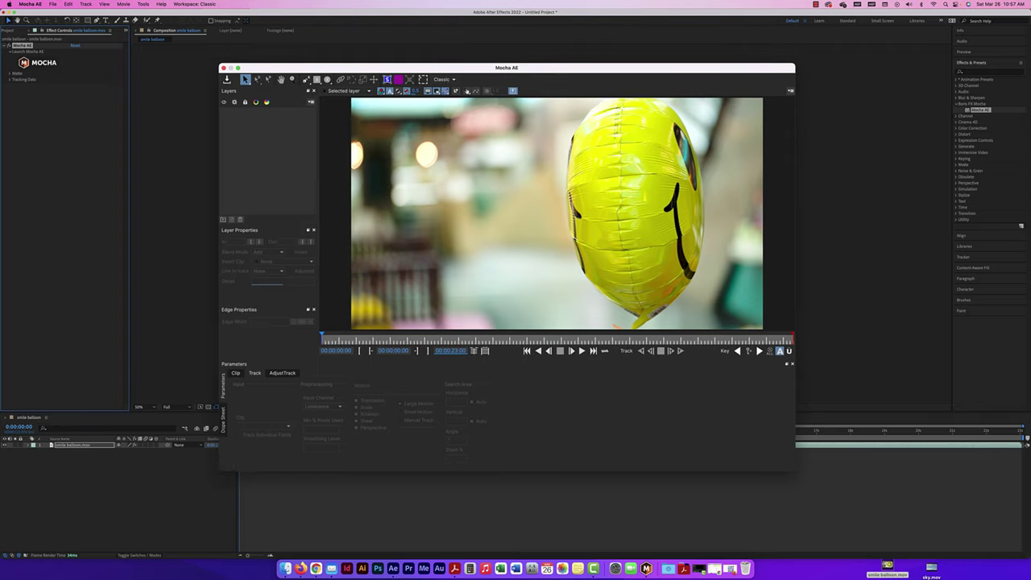
Try Mocha's Essentials workspace and switch back to the Classic workspace
click(448, 81)
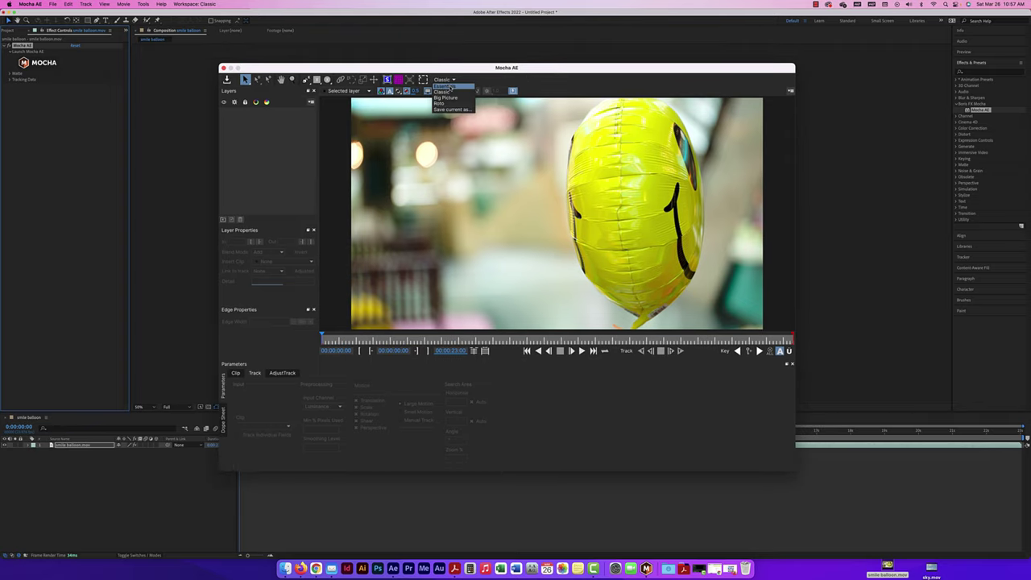
click(446, 86)
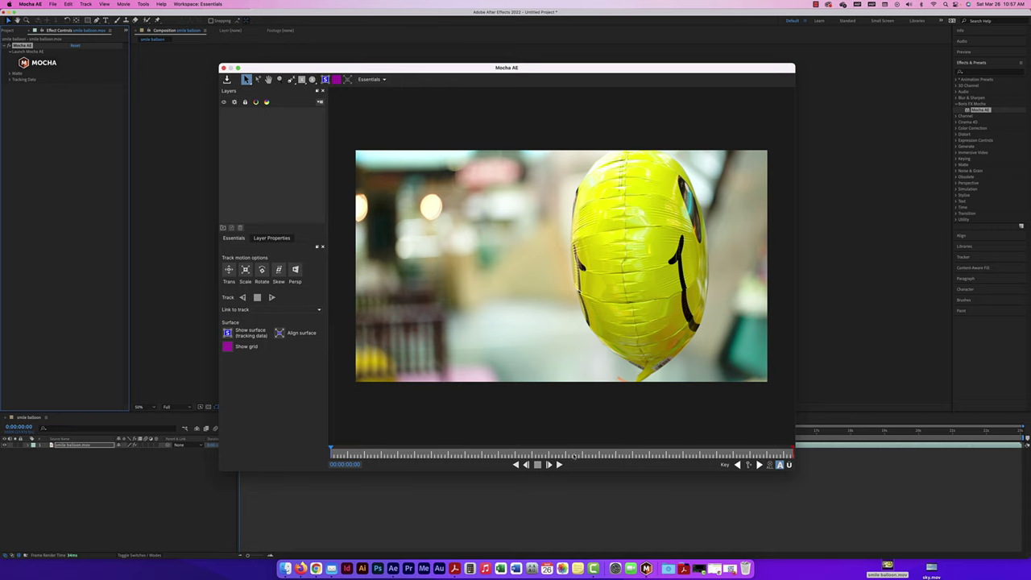
click(379, 81)
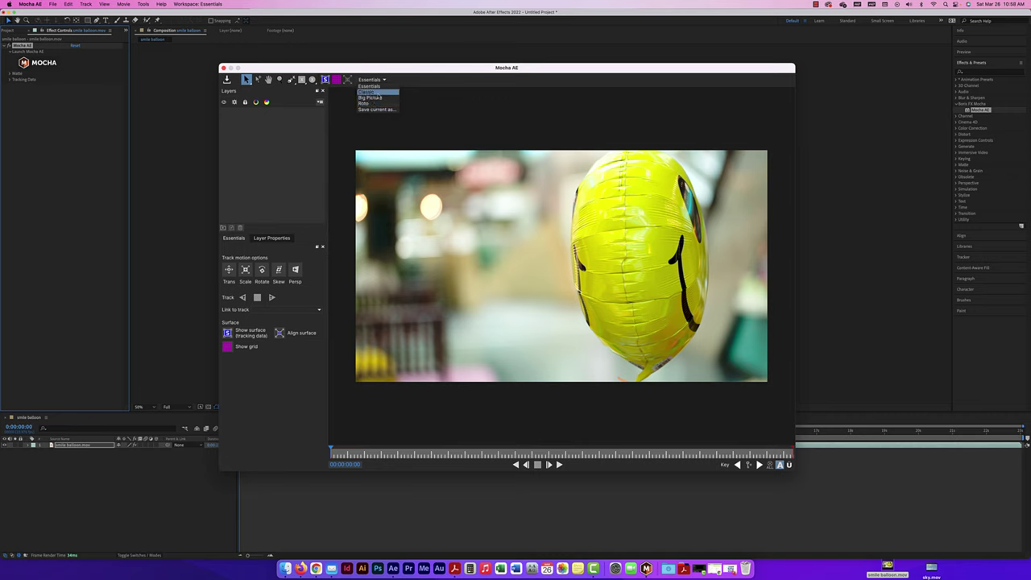
click(378, 93)
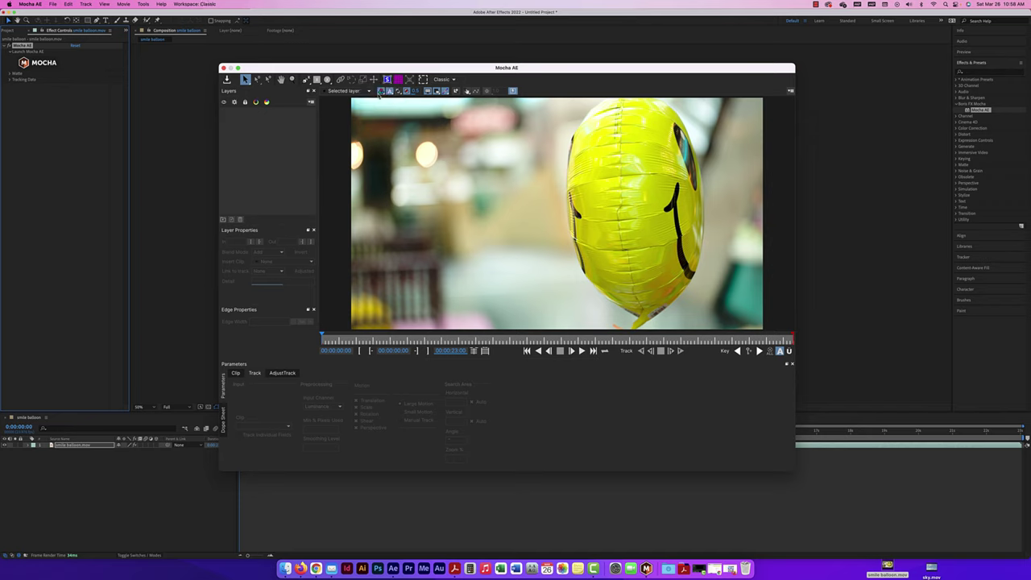
click(454, 81)
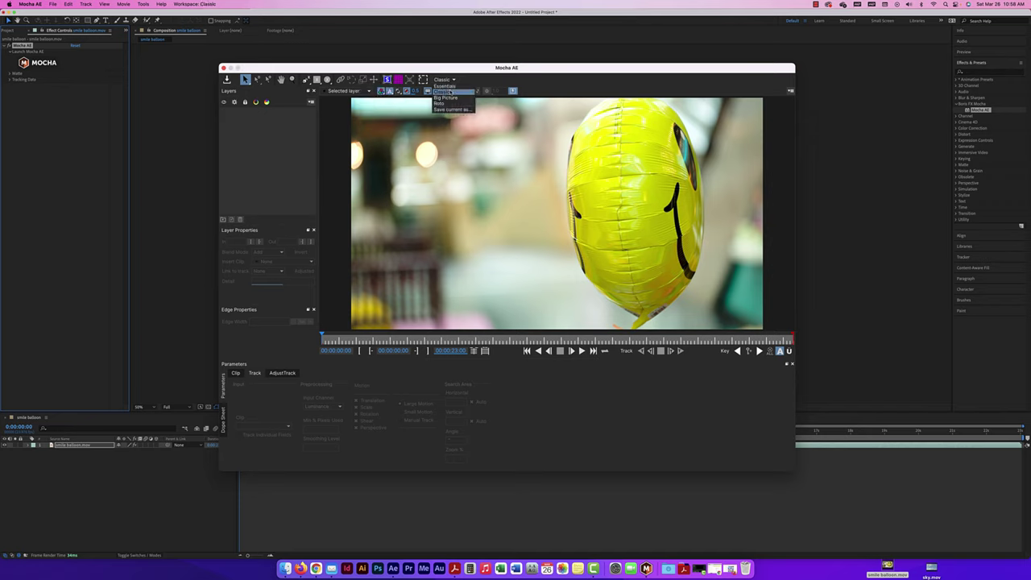
click(482, 83)
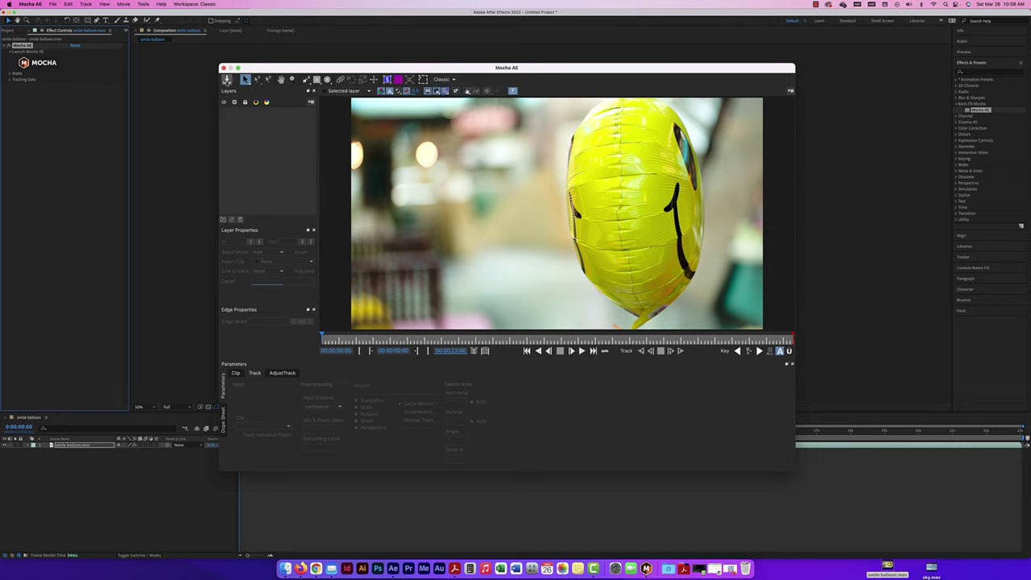
Try the panning and zooming tools on the balloon footage, leaving the whole frame in view, and examine the playback controls
click(227, 79)
key(x)
mouse_move(431, 208)
mouse_down()
mouse_move(432, 193)
mouse_move(427, 230)
mouse_move(469, 211)
mouse_move(430, 218)
mouse_move(437, 223)
mouse_up()
key(q)
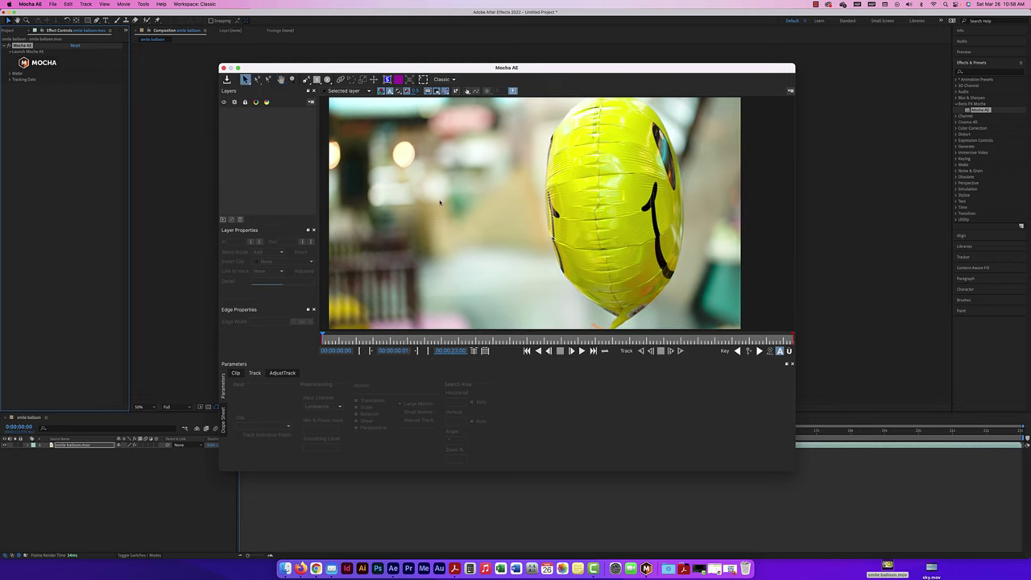
click(293, 80)
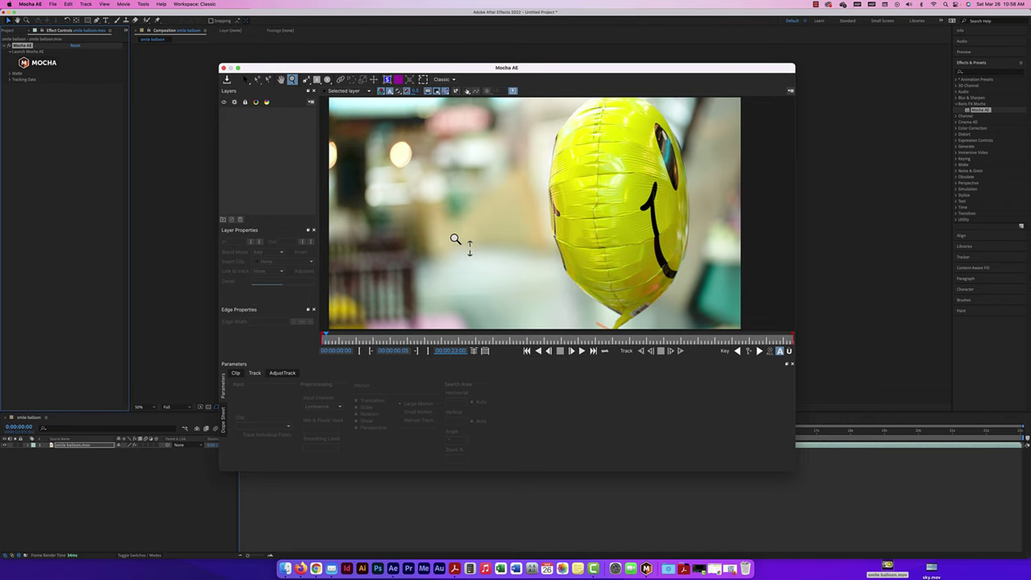
drag(458, 239, 460, 271)
click(280, 80)
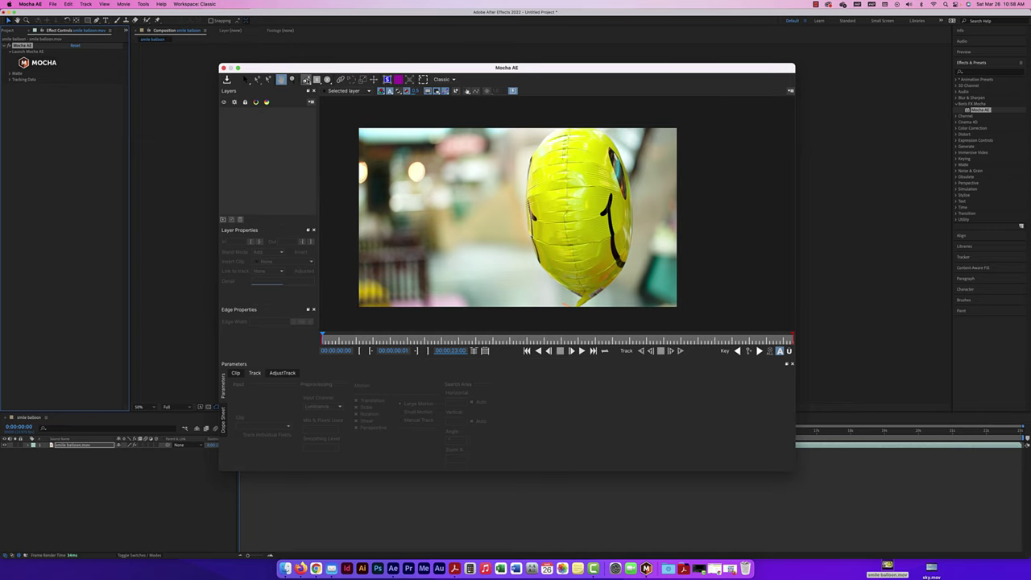
click(306, 80)
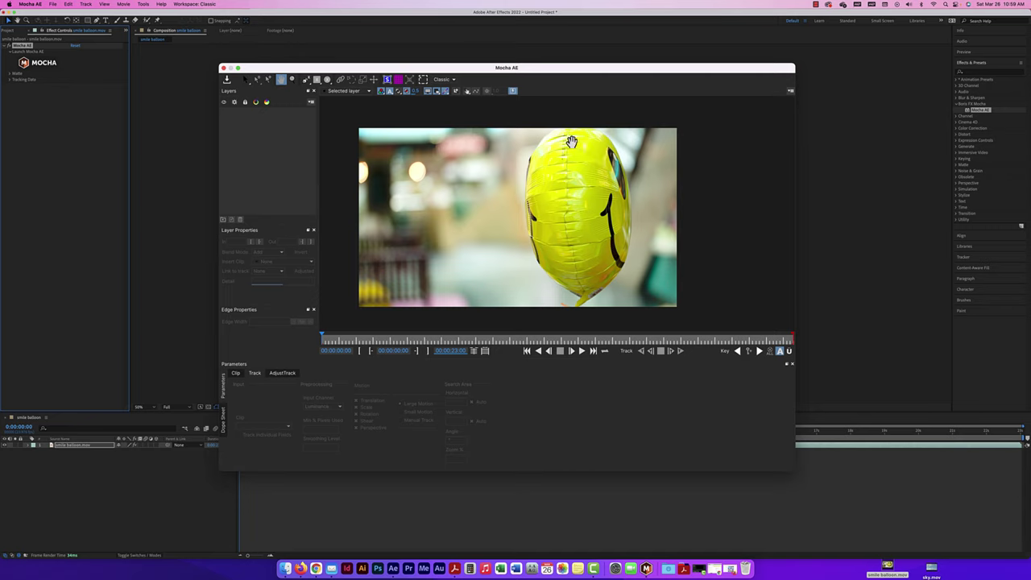
key(Right)
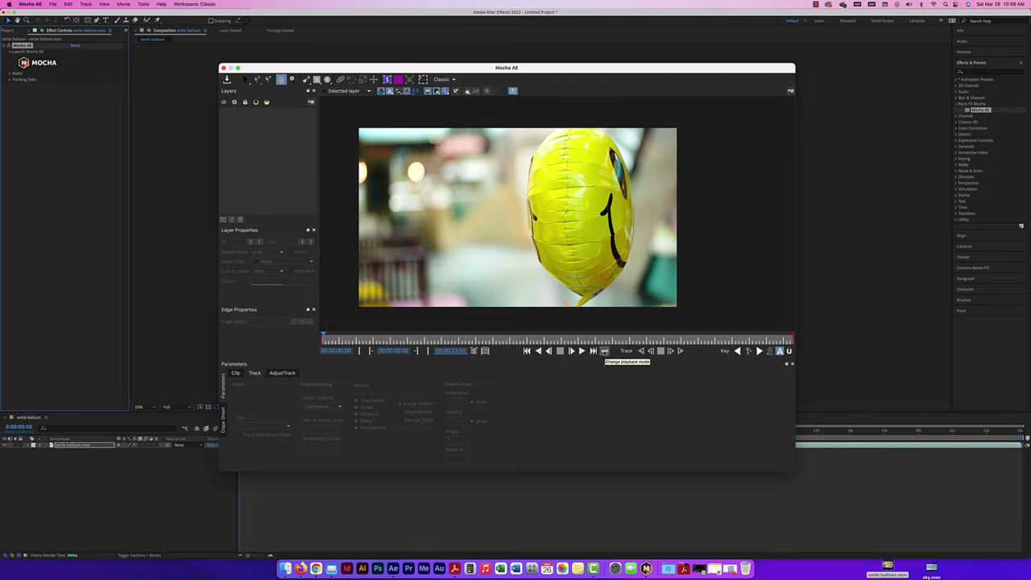
click(604, 353)
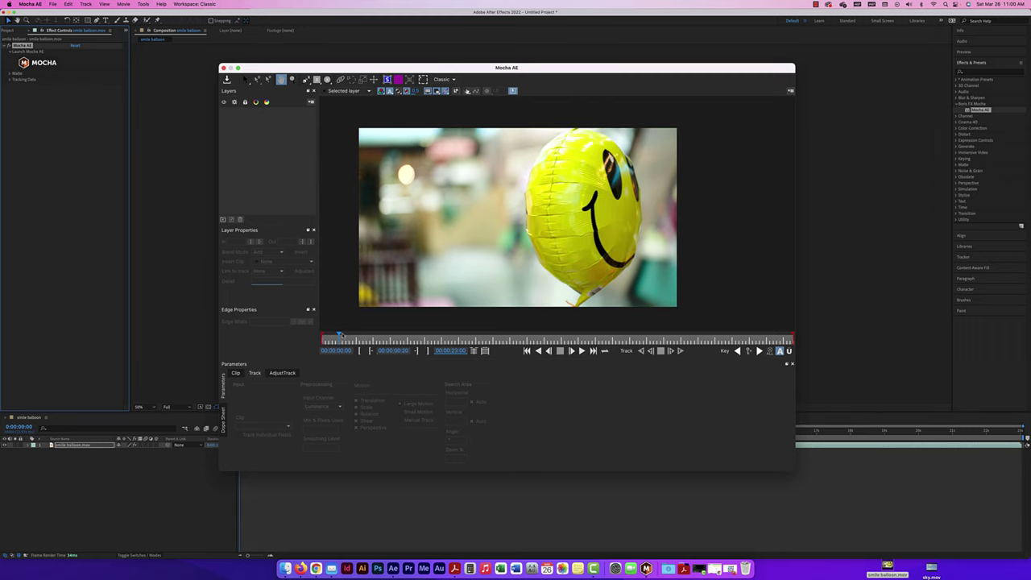
Set the clip's in point to 00:00:01:04 and out point to 00:00:04:02, and return the playhead to the in point
drag(339, 334, 346, 336)
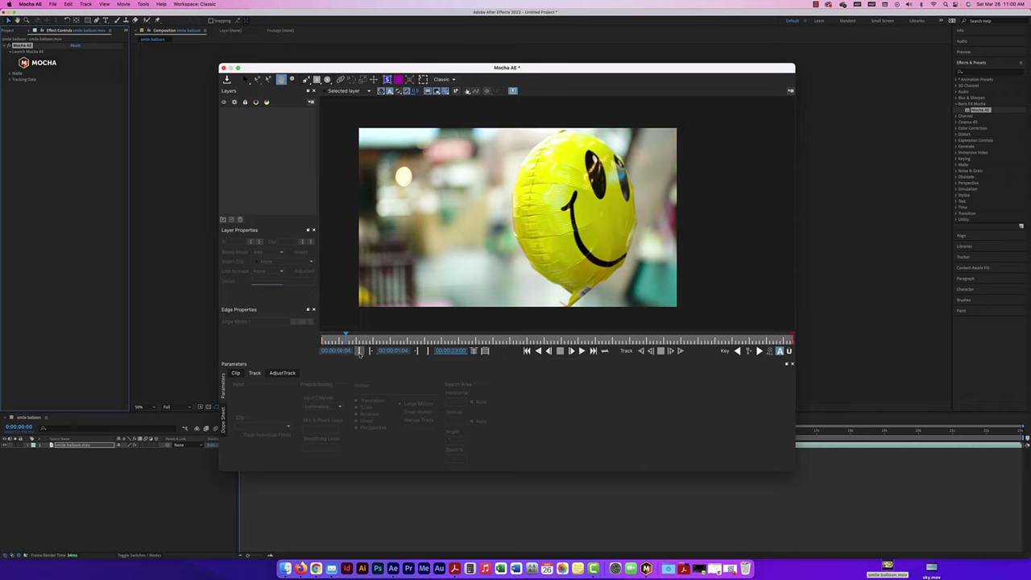
click(360, 352)
click(347, 336)
drag(347, 337, 406, 339)
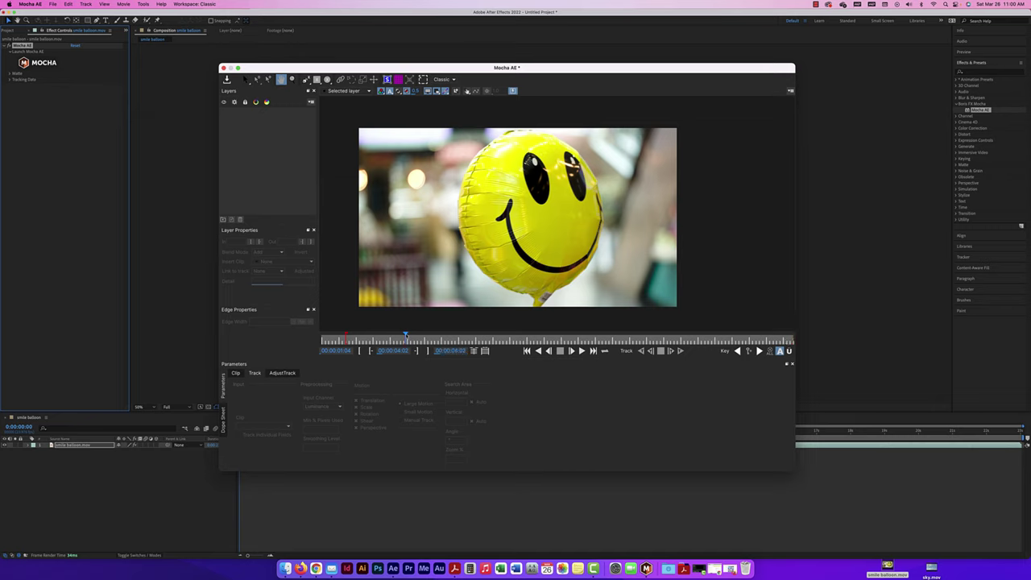
drag(405, 336, 345, 337)
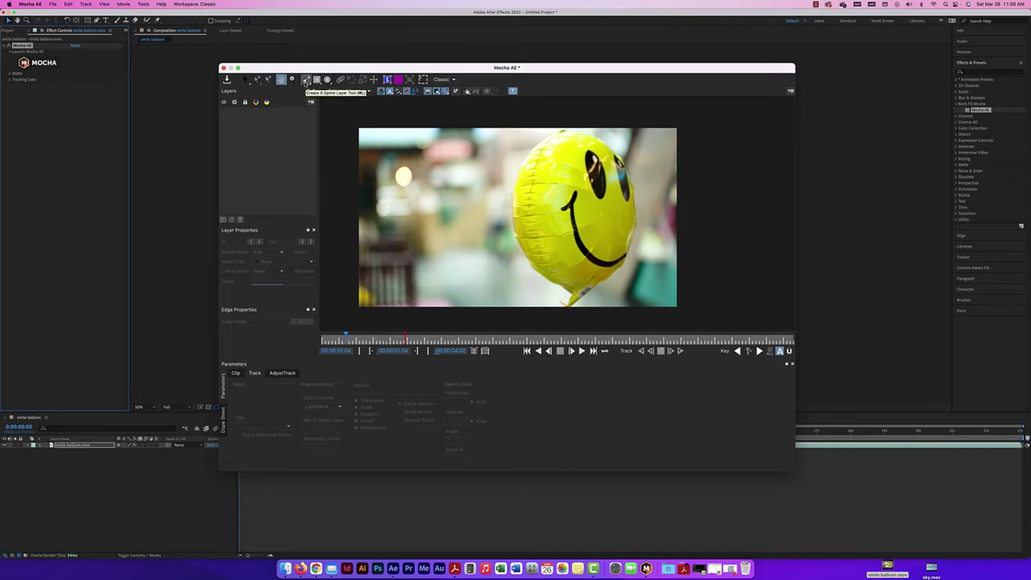
Enlarge and reposition the Mocha AE window so it fills most of the screen
click(306, 81)
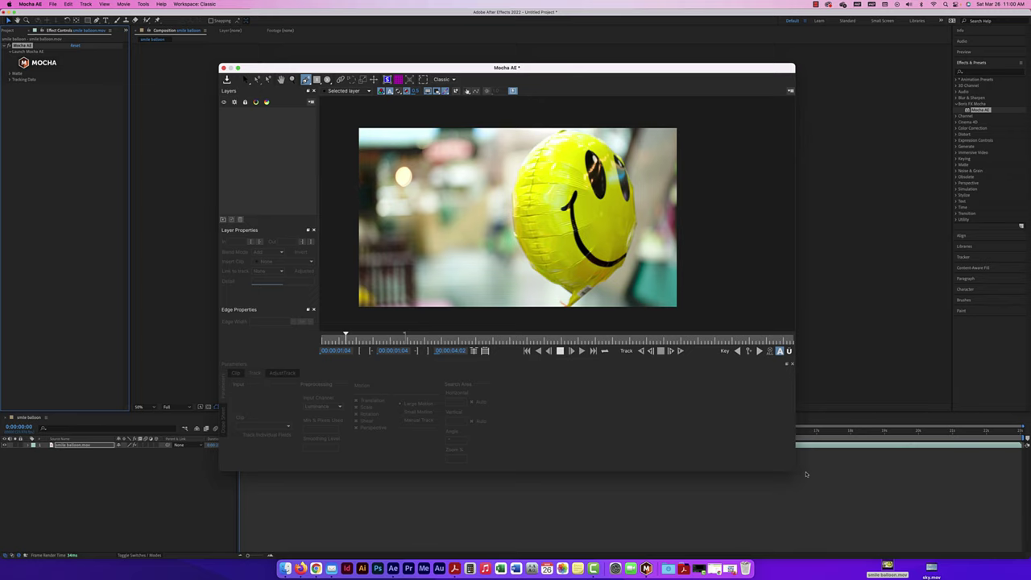
drag(793, 470, 1016, 542)
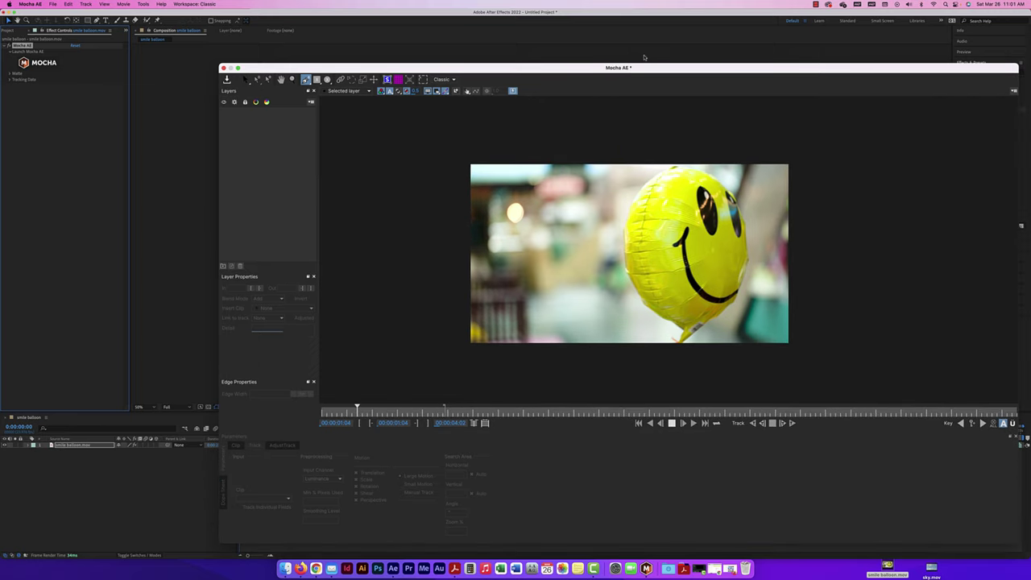
drag(649, 69, 466, 23)
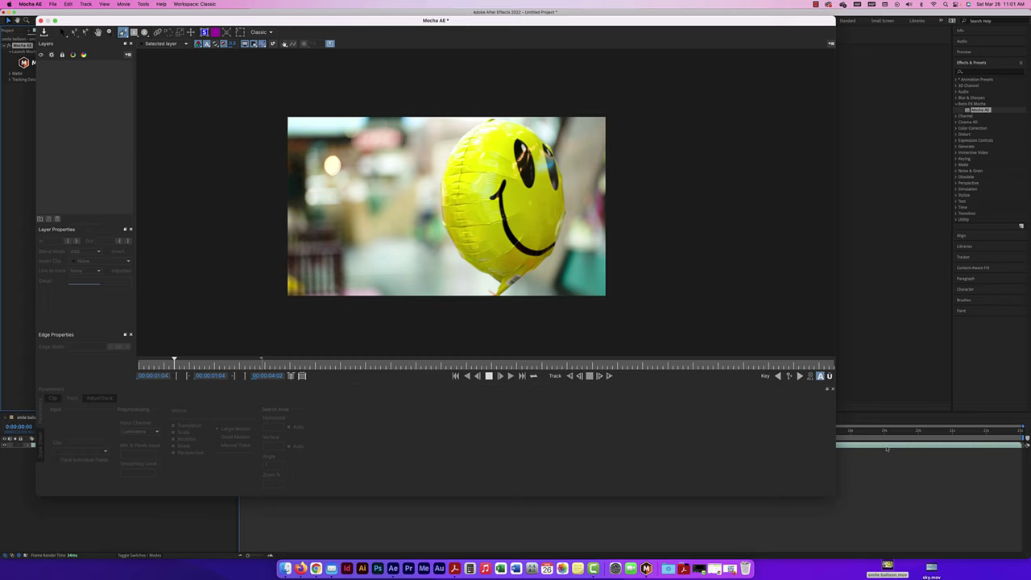
drag(833, 497, 1026, 554)
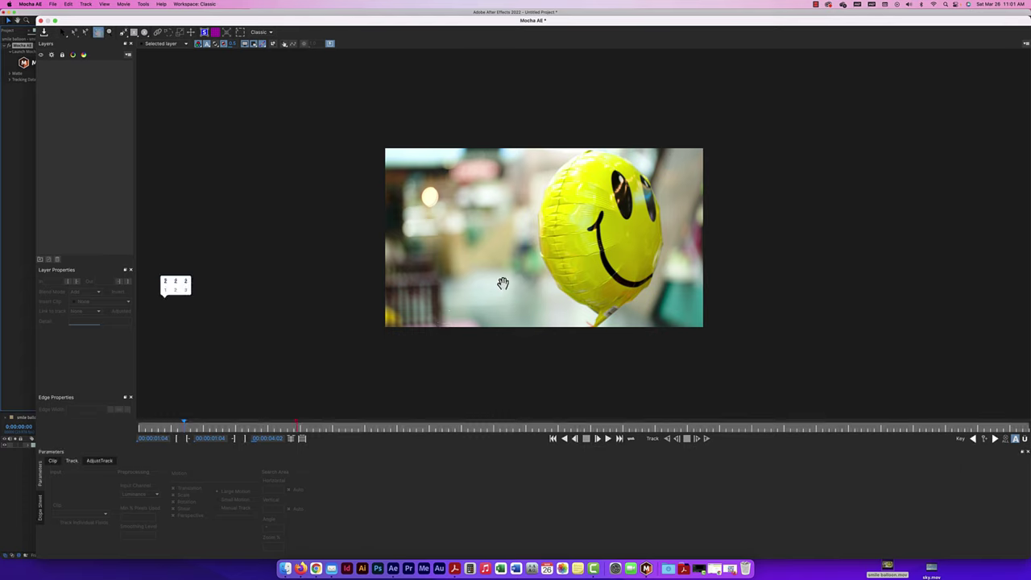
Start an X-spline at the balloon's upper-left edge on frame 00:00:01:04 and trace down its left side to the lower-left edge
click(110, 32)
drag(574, 251, 577, 145)
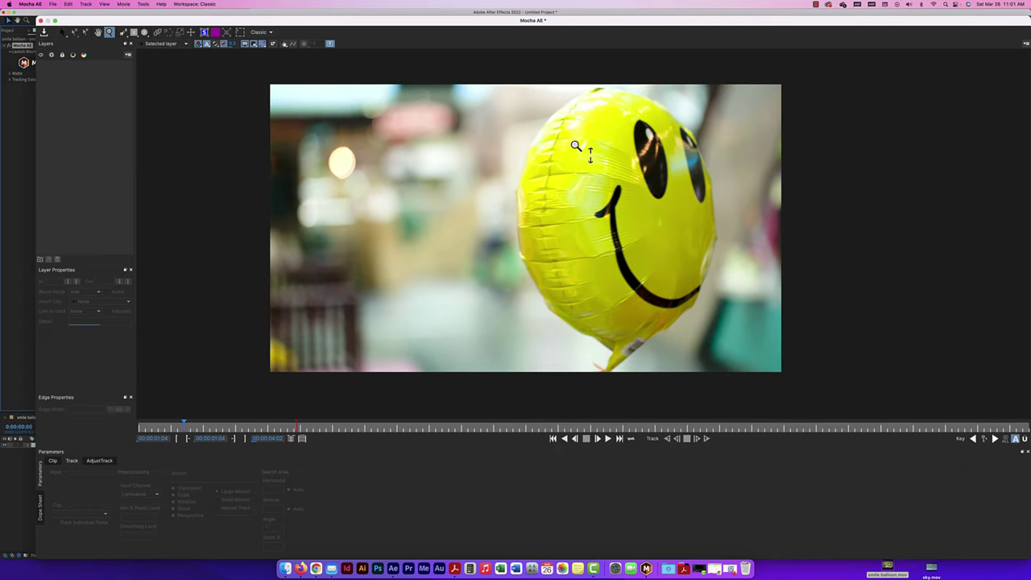
click(123, 33)
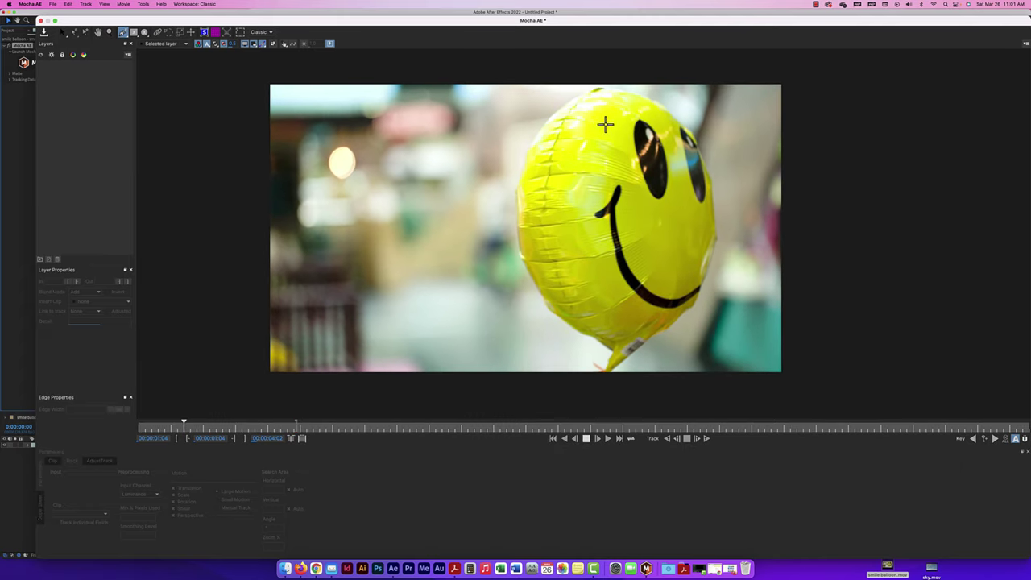
click(570, 98)
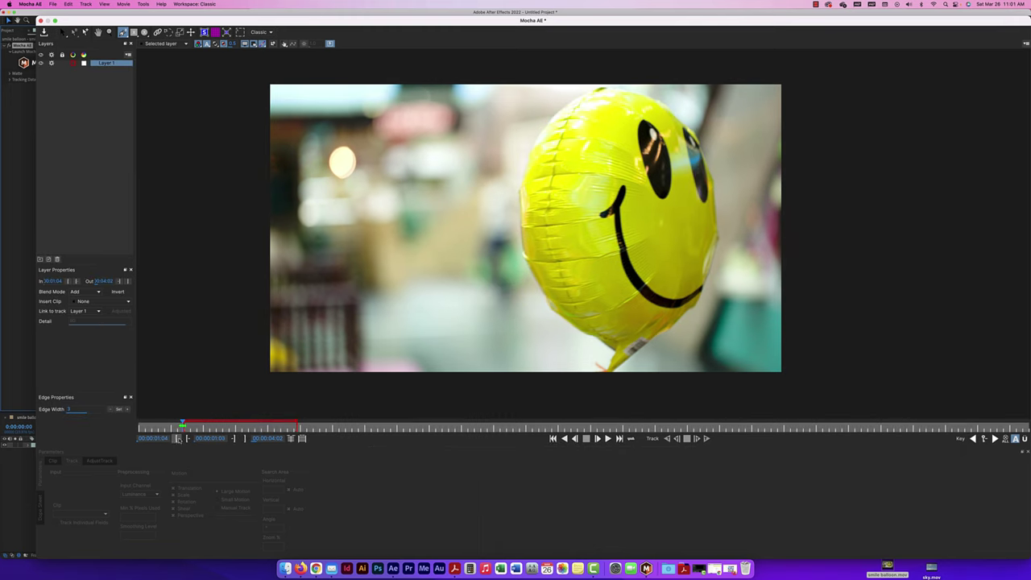
drag(182, 425, 184, 425)
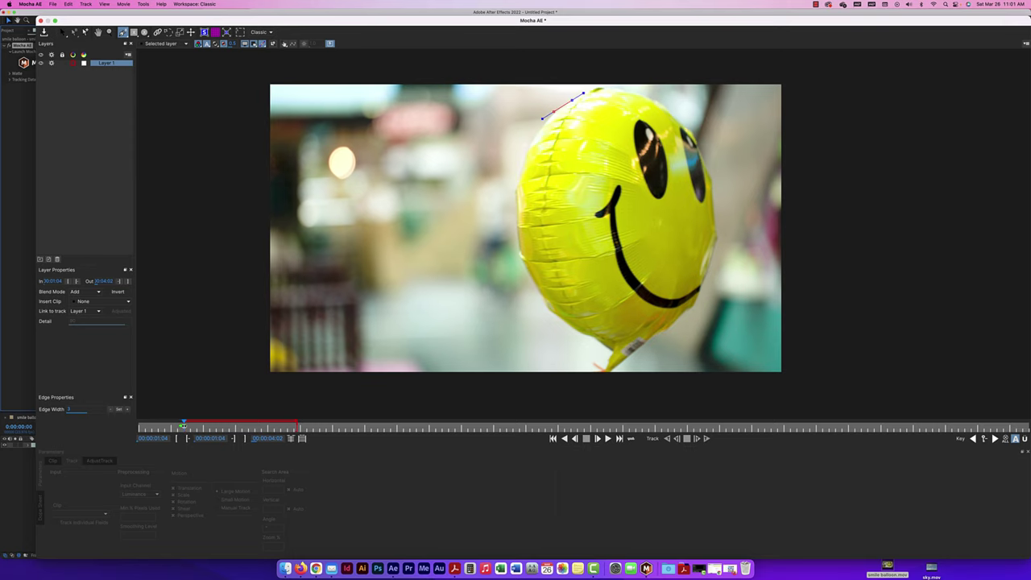
click(529, 143)
mouse_move(538, 131)
mouse_down()
mouse_move(531, 156)
mouse_move(535, 142)
mouse_up()
drag(517, 189, 511, 233)
drag(541, 324, 561, 324)
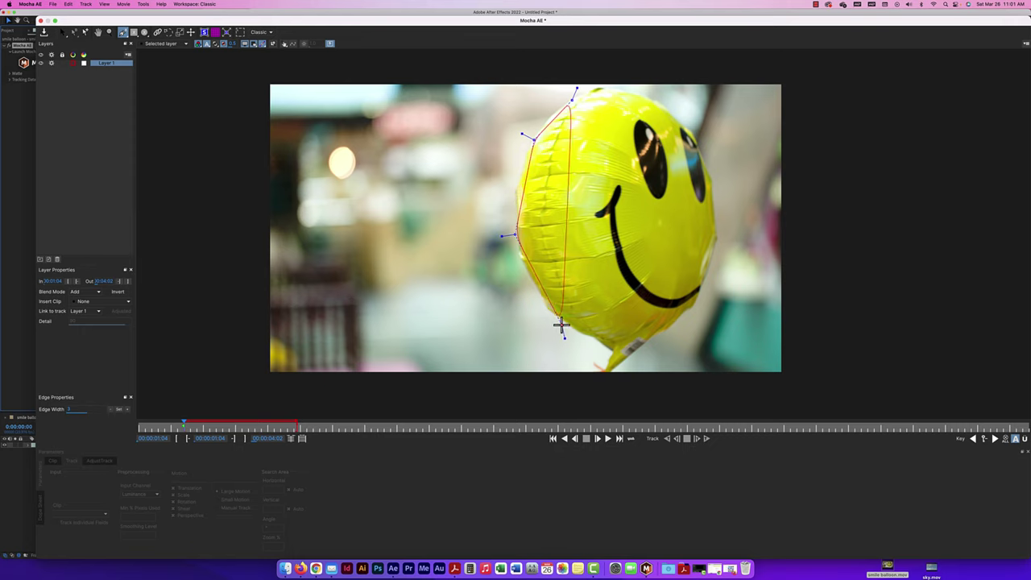
Continue the X-spline around the balloon's bottom, right side and top, and close it at the first point
drag(640, 354, 633, 350)
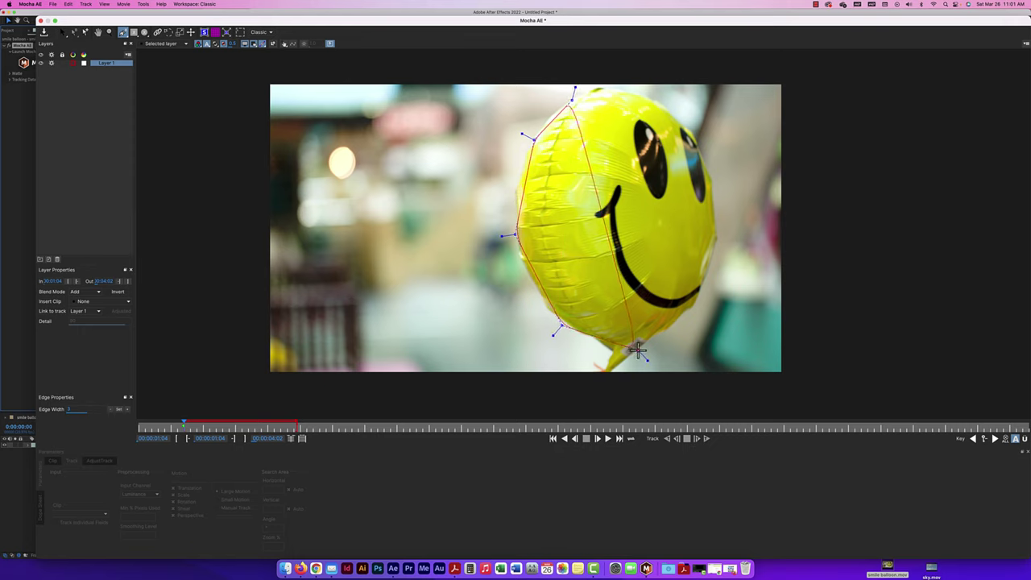
click(740, 285)
drag(741, 285, 703, 296)
drag(748, 186, 718, 177)
drag(667, 101, 667, 105)
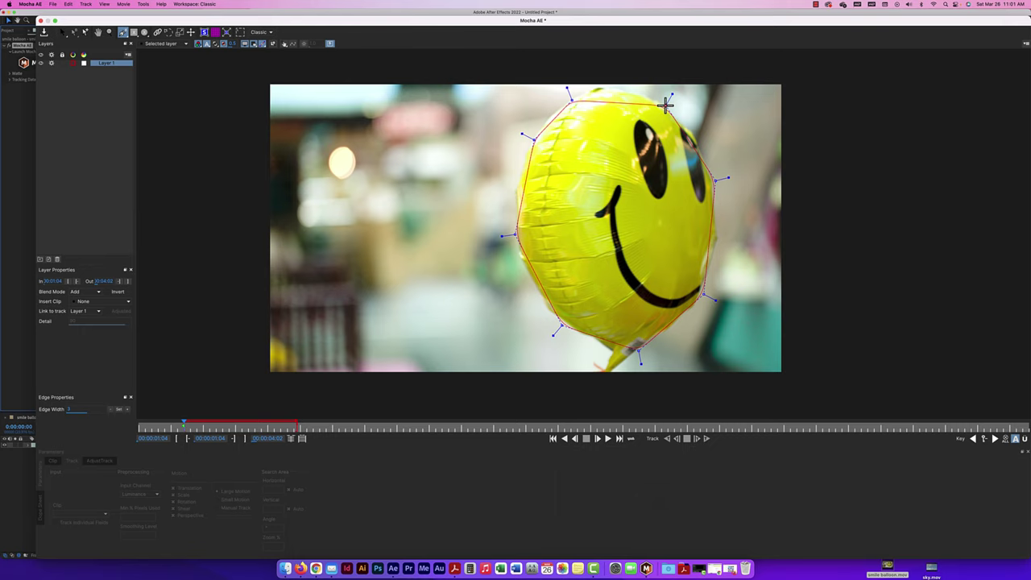
drag(621, 92, 572, 100)
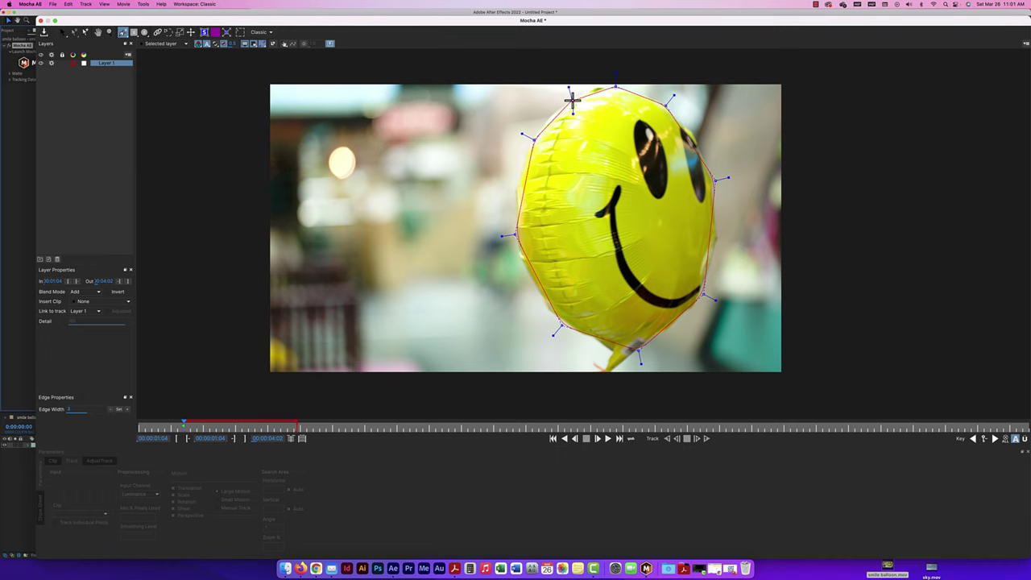
key(s)
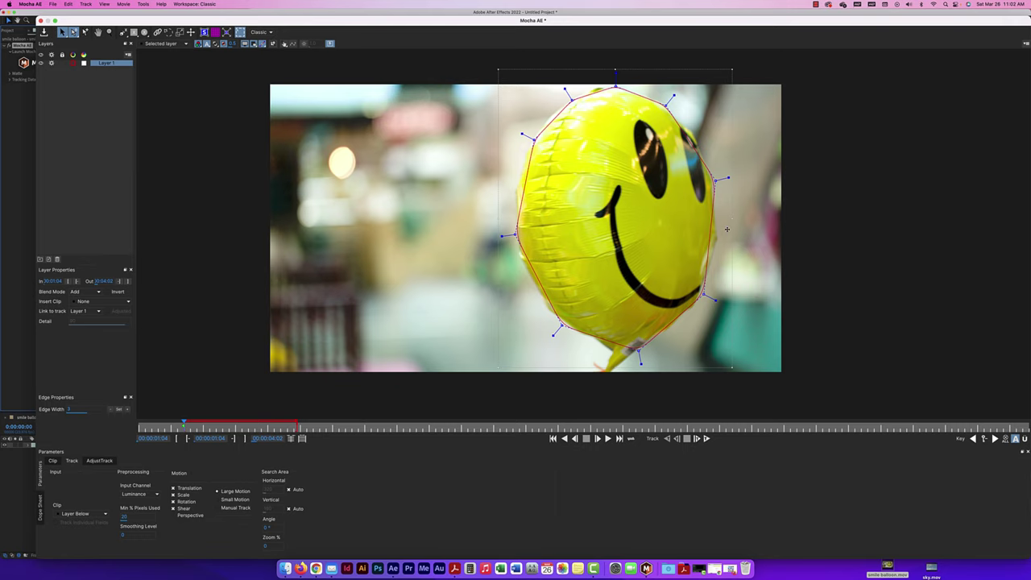
Adjust the X-spline's points on the left, bottom and right sides to follow the balloon's outline on frame 00:00:01:04
drag(730, 218, 732, 218)
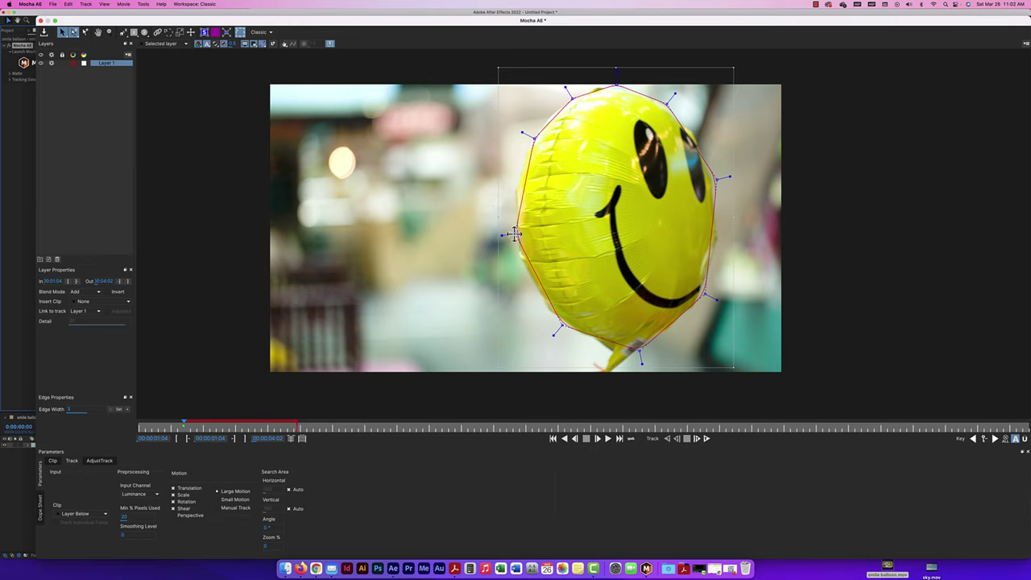
mouse_move(516, 237)
mouse_down()
mouse_move(493, 237)
mouse_move(503, 238)
mouse_up()
mouse_move(532, 137)
mouse_down()
mouse_move(518, 157)
mouse_move(523, 149)
mouse_up()
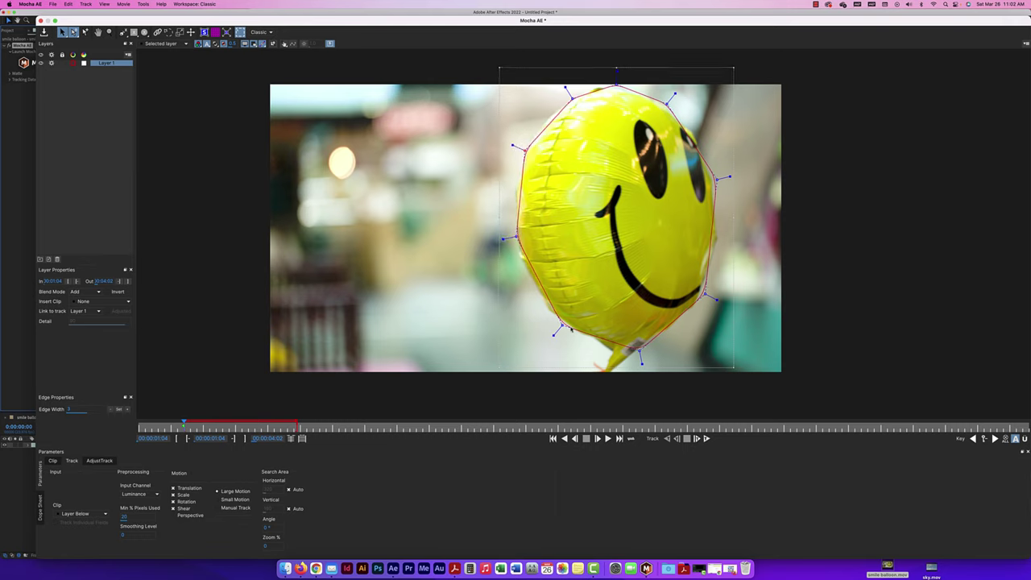
drag(561, 324, 551, 314)
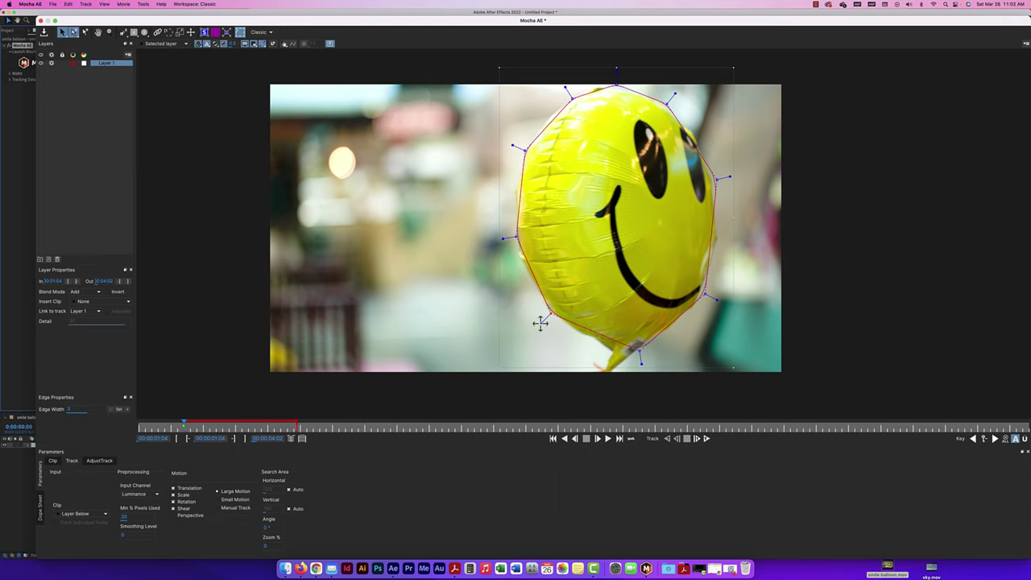
mouse_move(536, 325)
mouse_down()
mouse_move(555, 306)
mouse_move(539, 322)
mouse_up()
drag(640, 361, 626, 367)
mouse_move(707, 298)
mouse_down()
mouse_move(719, 307)
mouse_move(711, 303)
mouse_up()
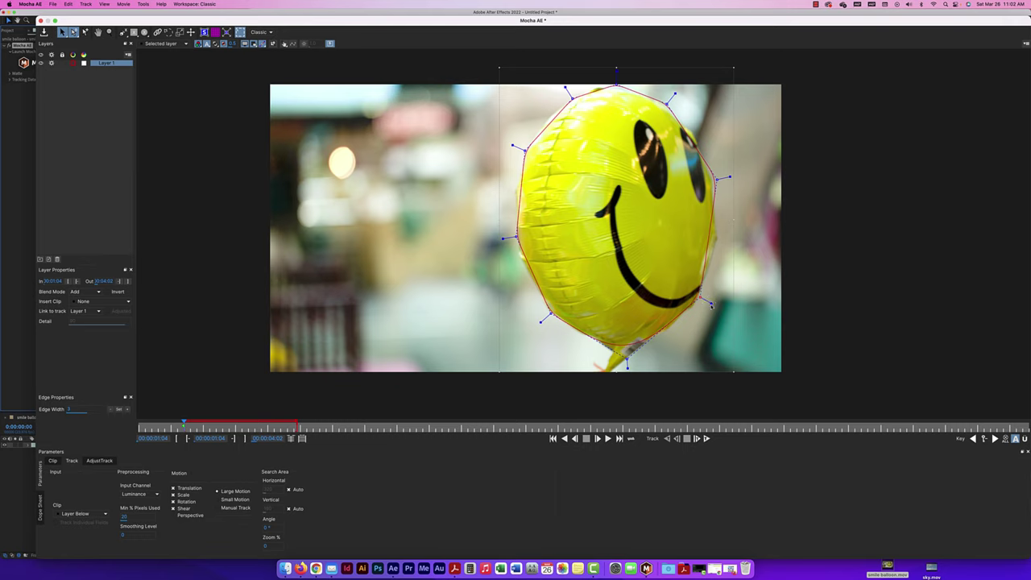
drag(717, 178, 718, 216)
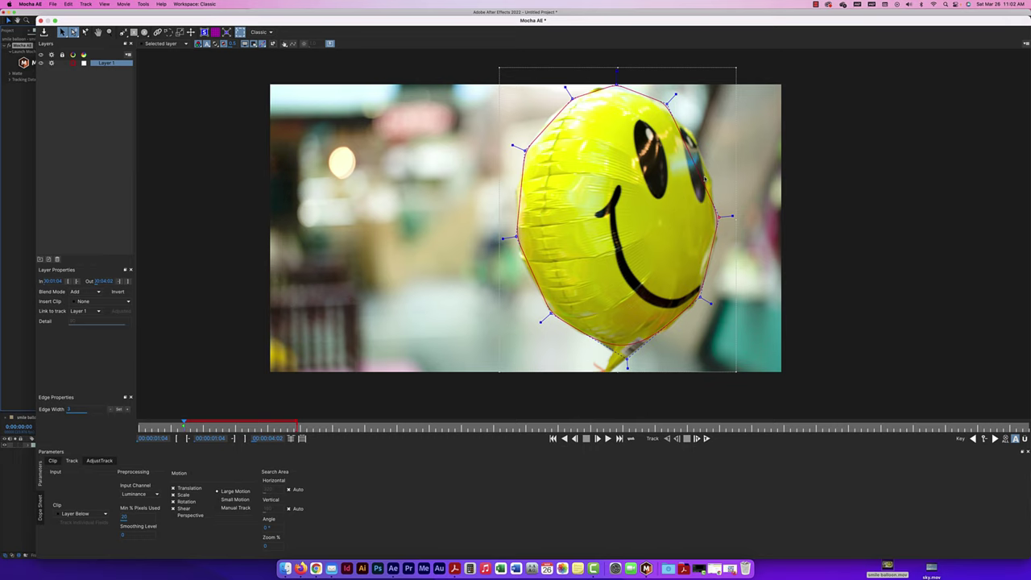
Remove the spline's right-edge point, shift the Mocha AE window so the Layers list is unobstructed, and delete Layer 1
key(Delete)
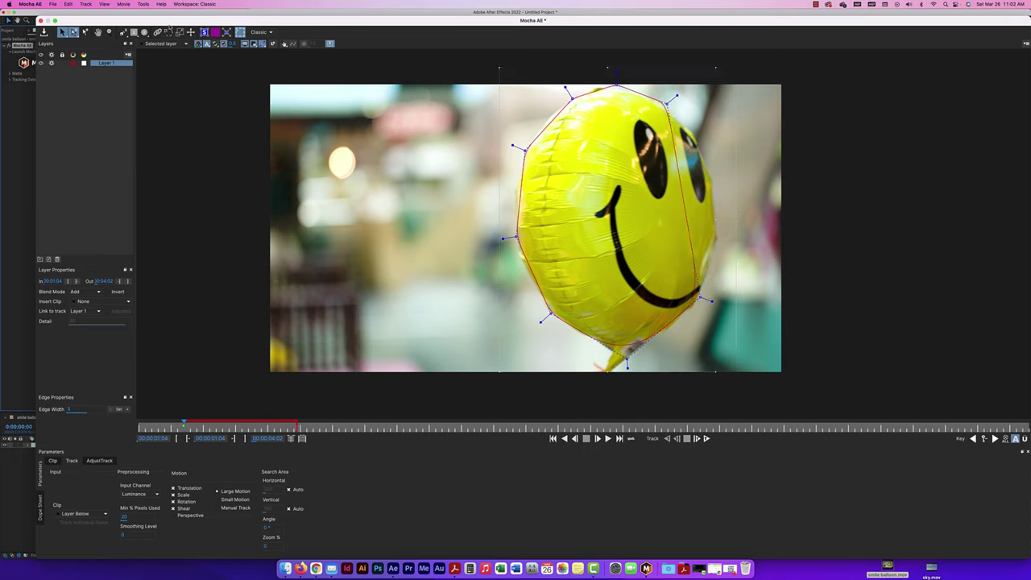
drag(171, 19, 137, 10)
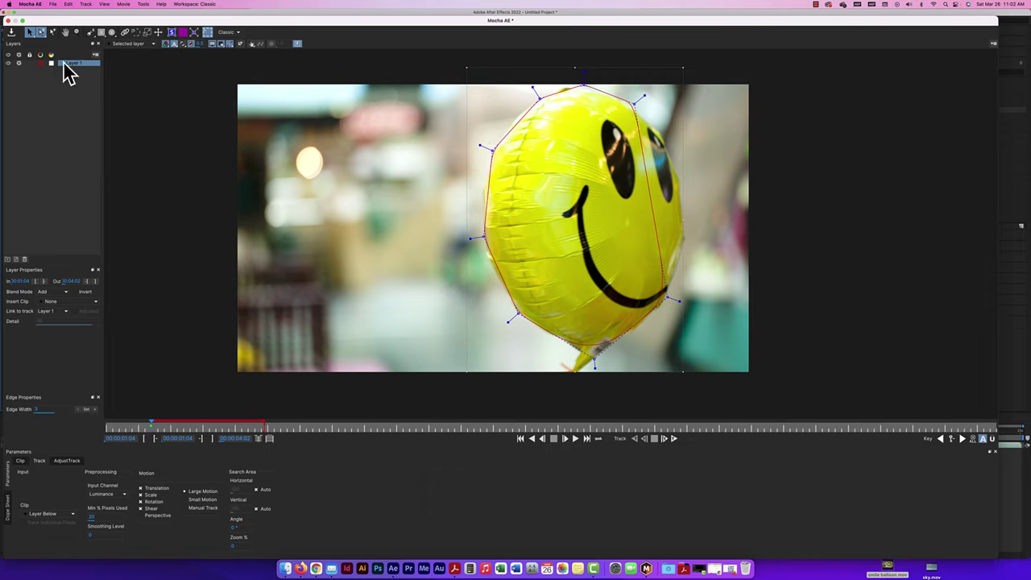
key(Delete)
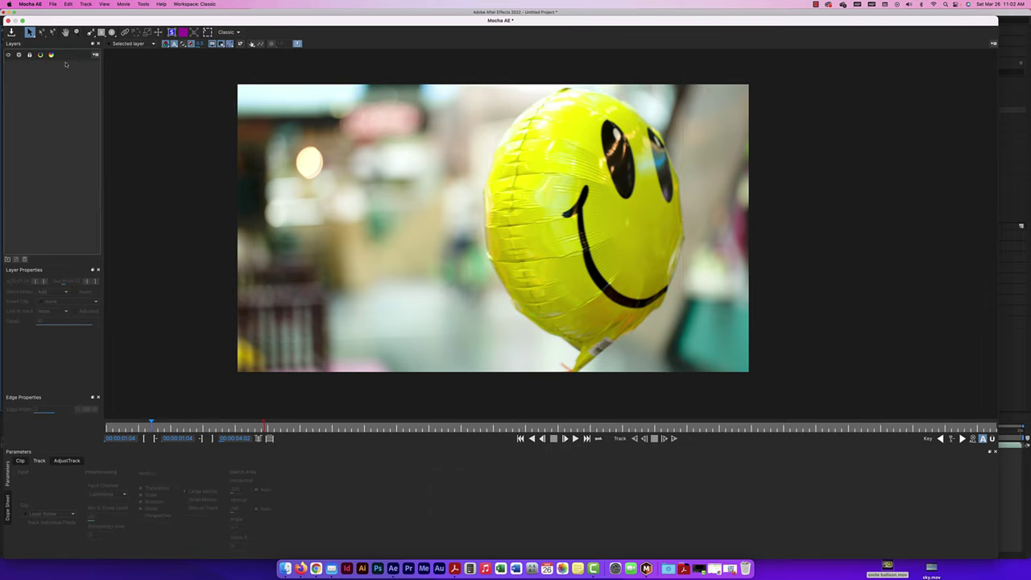
Draw an elliptical X-spline from the balloon's centre outward, reaching the height of the balloon's top and bottom edges
click(113, 34)
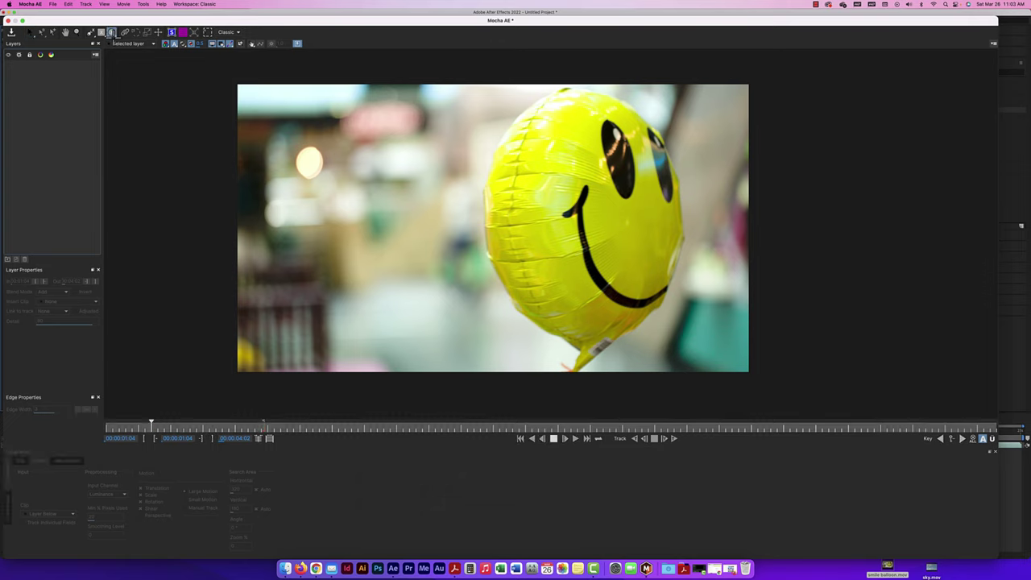
click(600, 211)
drag(608, 208, 686, 83)
drag(685, 85, 685, 86)
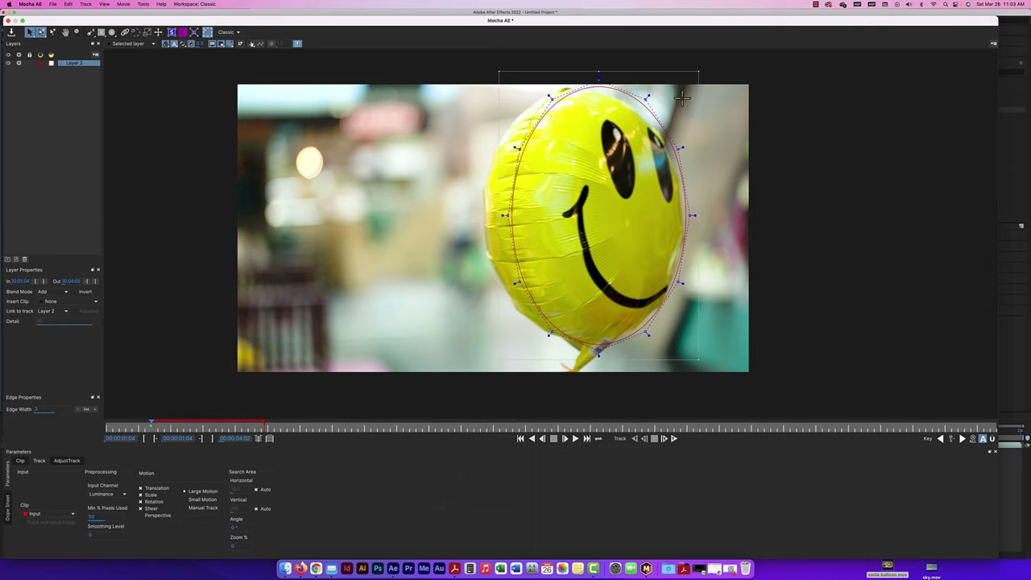
key(t)
Shift the ellipse onto the balloon's left edge and stretch its right side, fine-tuning the top and bottom points to fit
drag(498, 226, 472, 227)
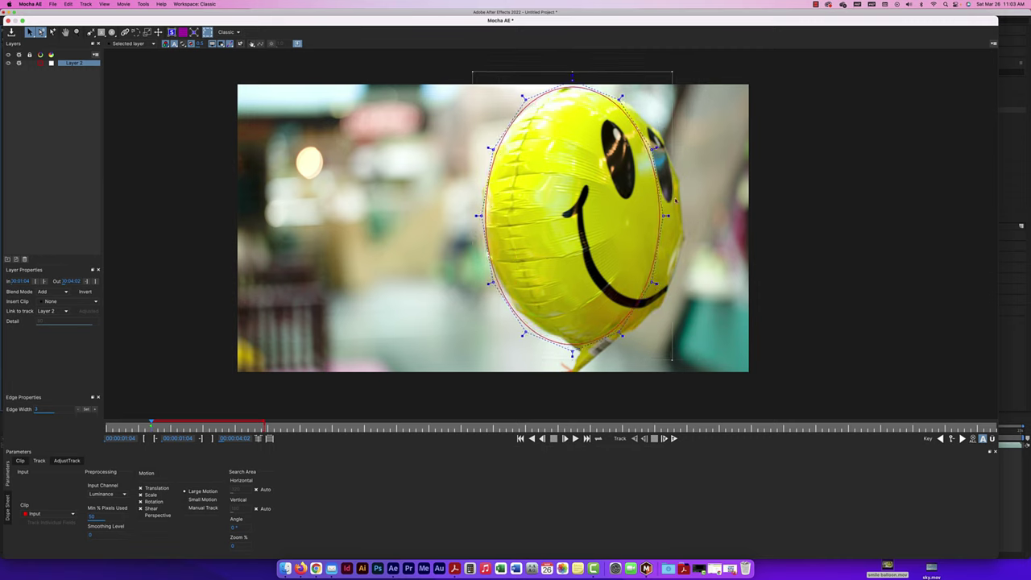
drag(668, 218, 692, 216)
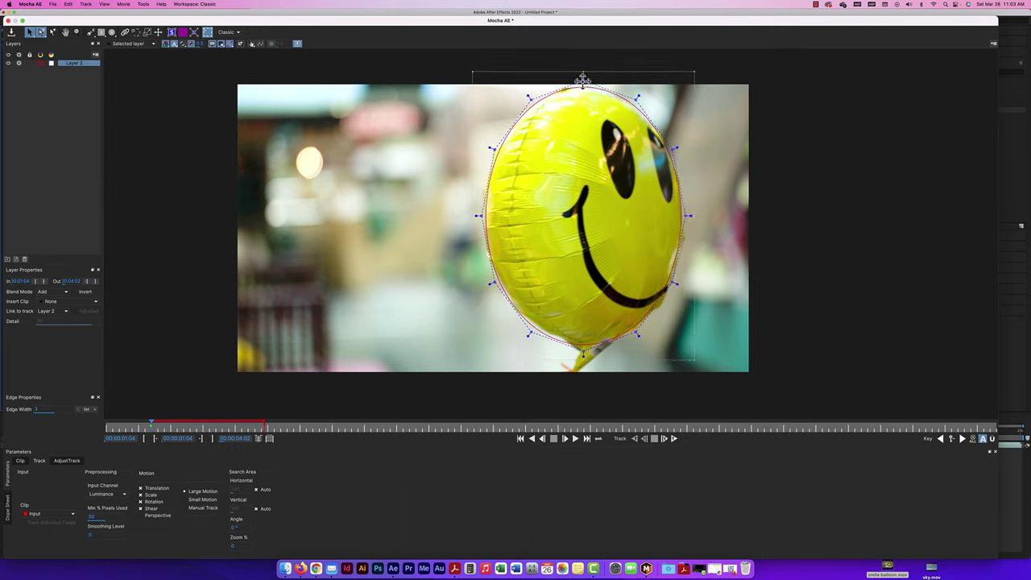
drag(583, 78, 583, 80)
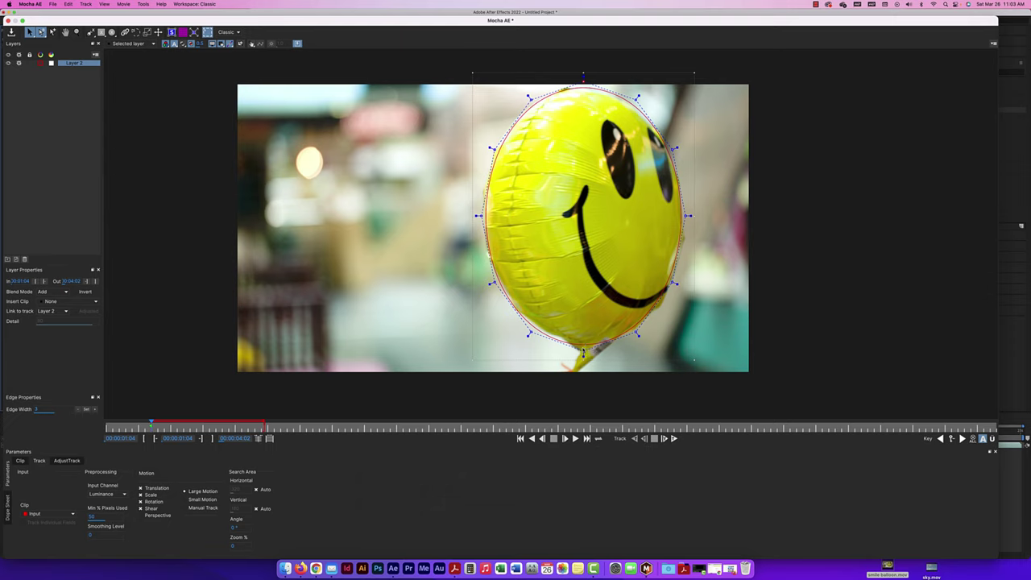
drag(583, 359, 583, 358)
drag(694, 212, 693, 217)
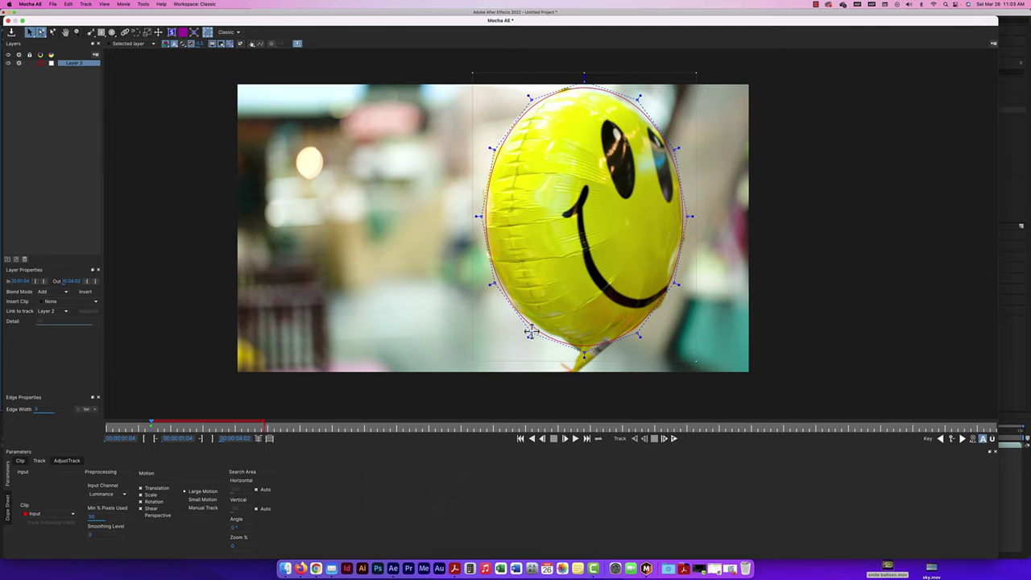
Fine-tune the ellipse's lower-left, left, upper-left, upper-right and right points to hug the balloon's outline
drag(530, 330, 533, 330)
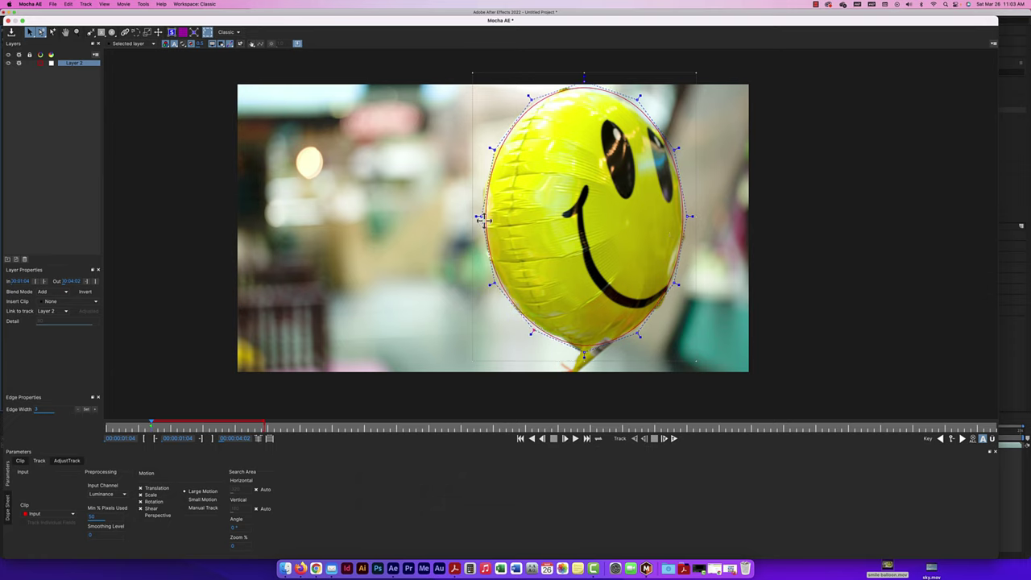
drag(481, 212, 480, 216)
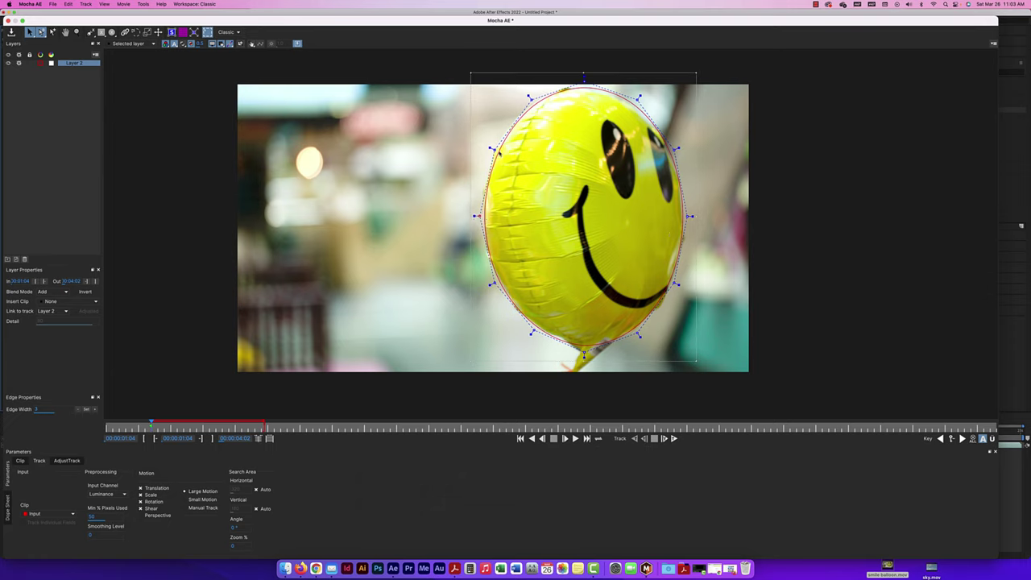
drag(492, 145, 491, 147)
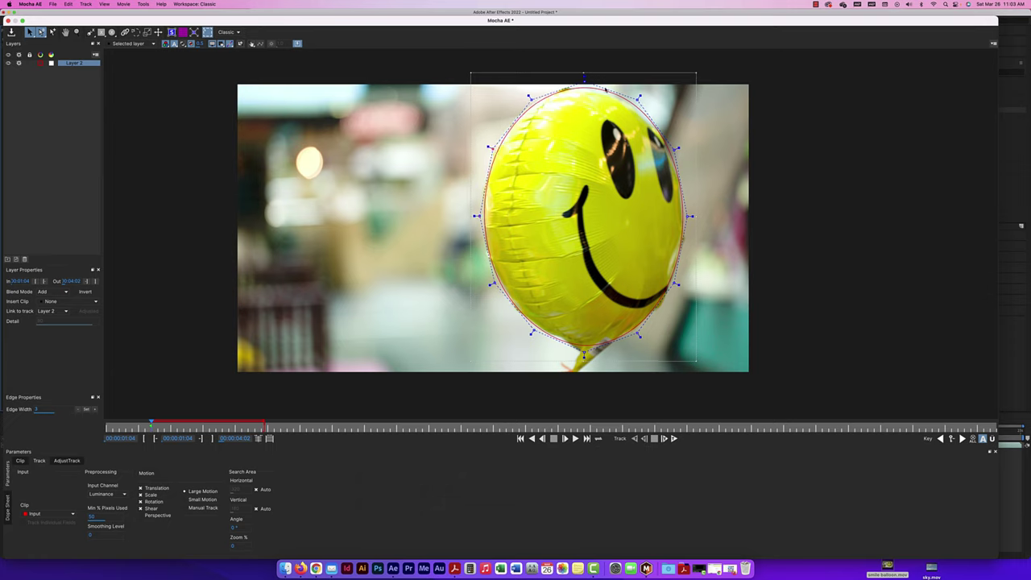
drag(638, 98, 636, 102)
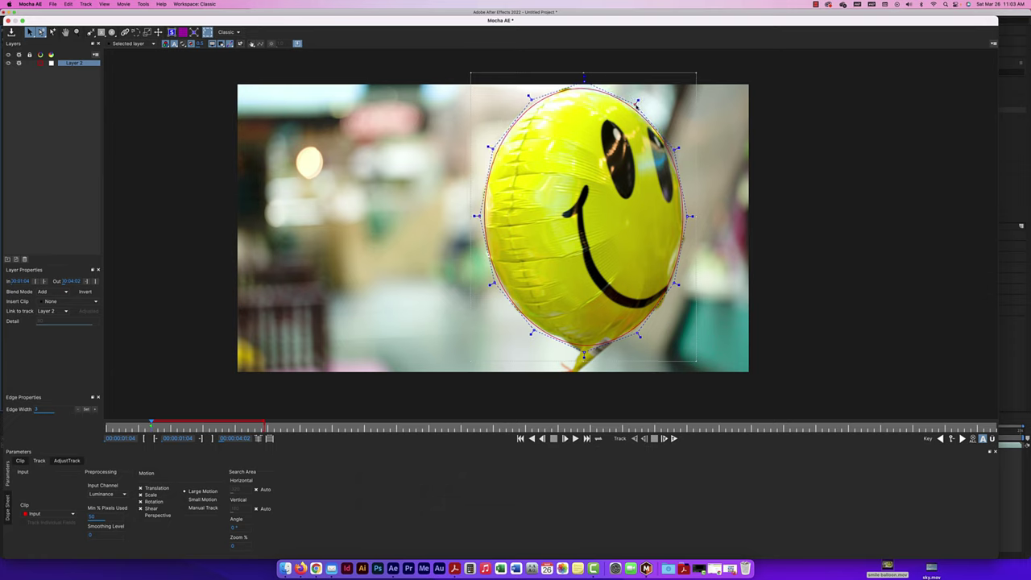
drag(687, 215, 685, 218)
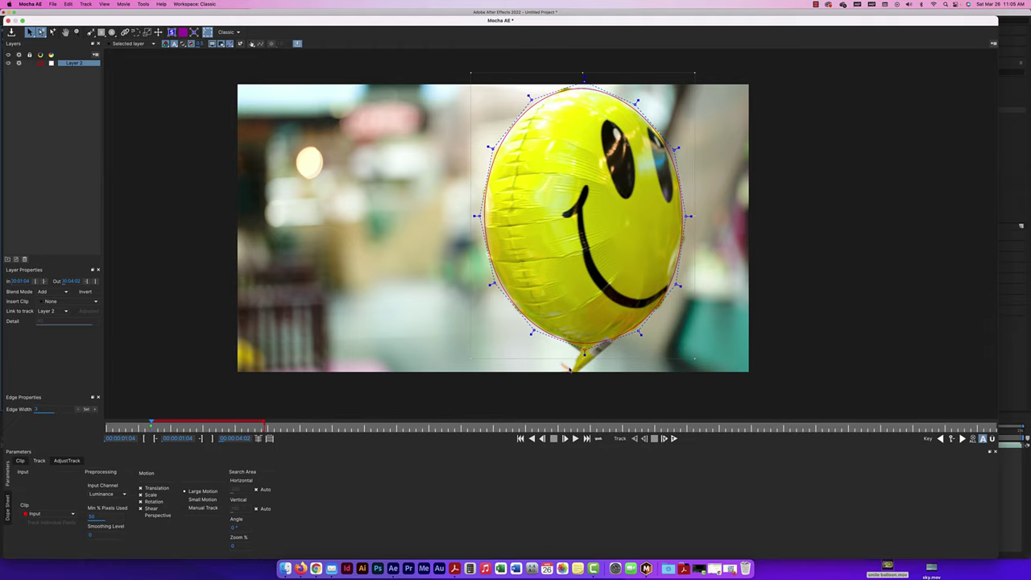
Step back to 00:00:00:20 to examine the balloon before the in point, and return the playhead to 00:00:01:04
key(Left)
key(Left)
key(Left)
key(Left)
key(Left)
key(Left)
key(Left)
key(Left)
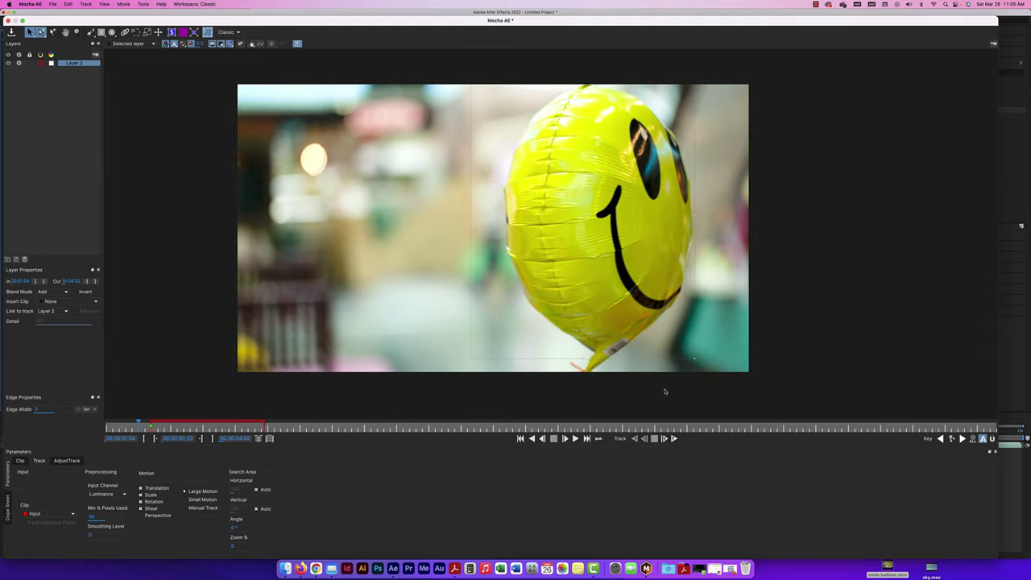
drag(138, 422, 150, 422)
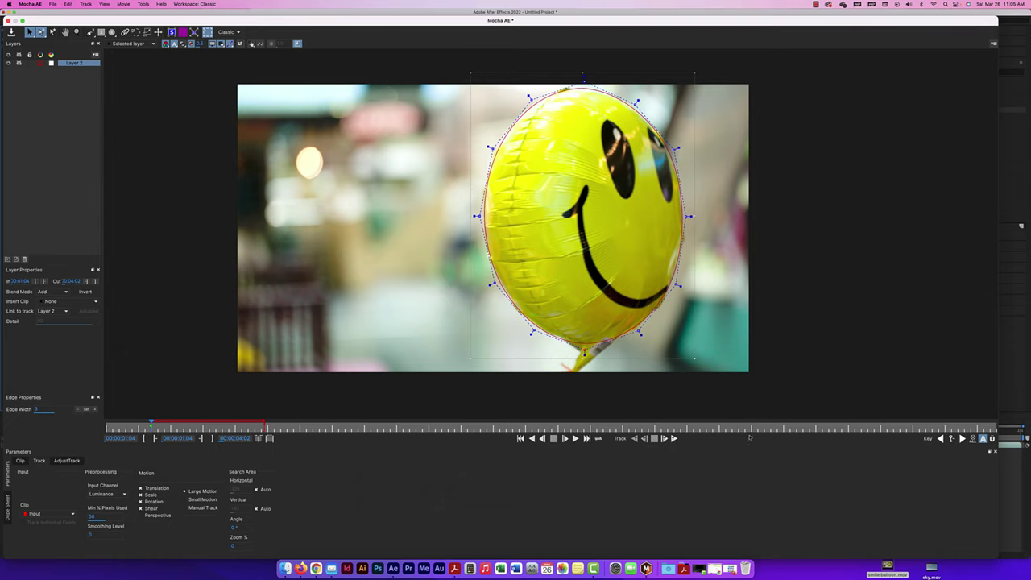
Track Layer 2 forward to 00:00:04:02 and scrub through the tracked range to check the spline's fit, ending at 00:00:01:04
click(675, 438)
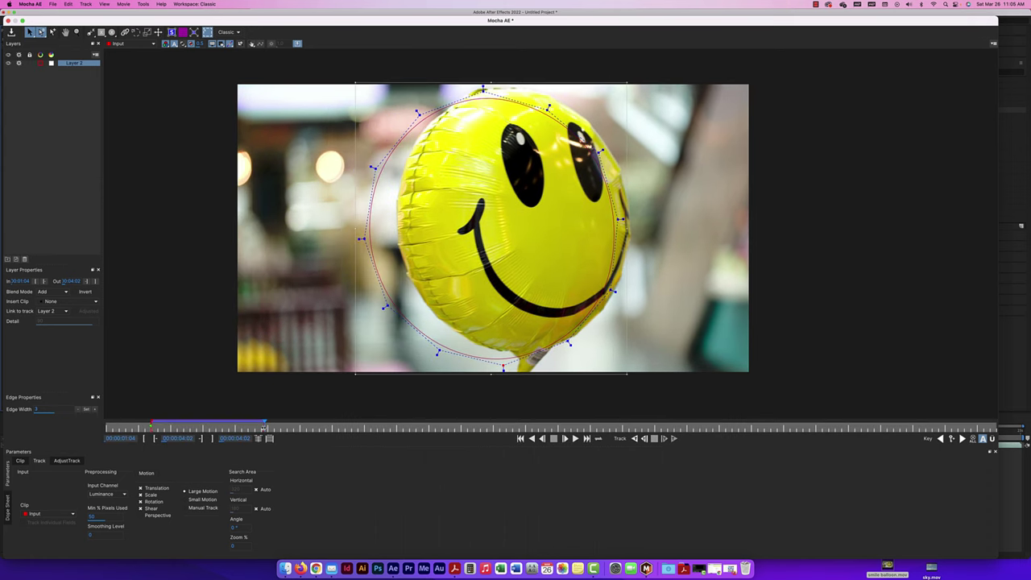
drag(265, 428, 202, 424)
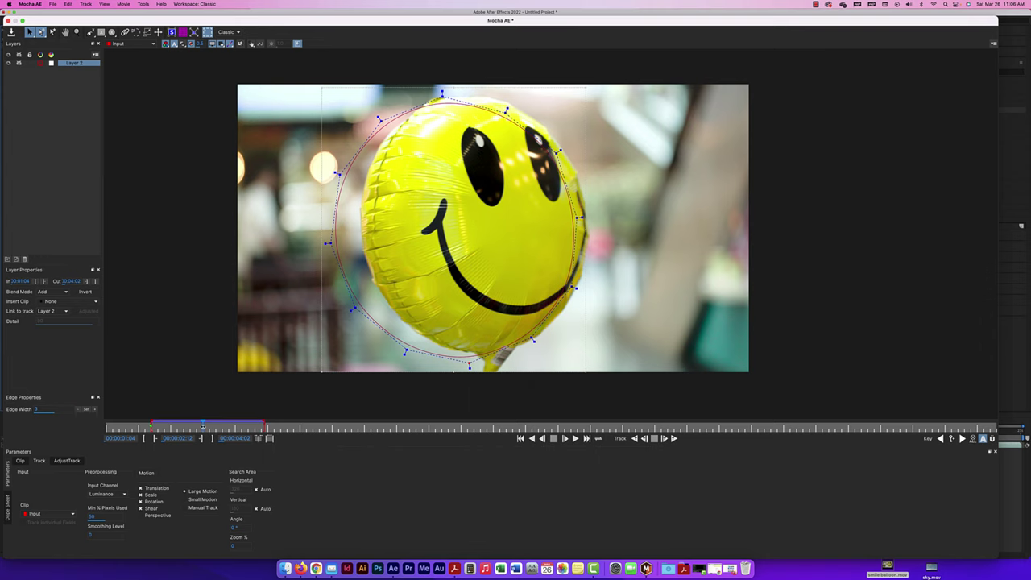
drag(204, 425, 152, 426)
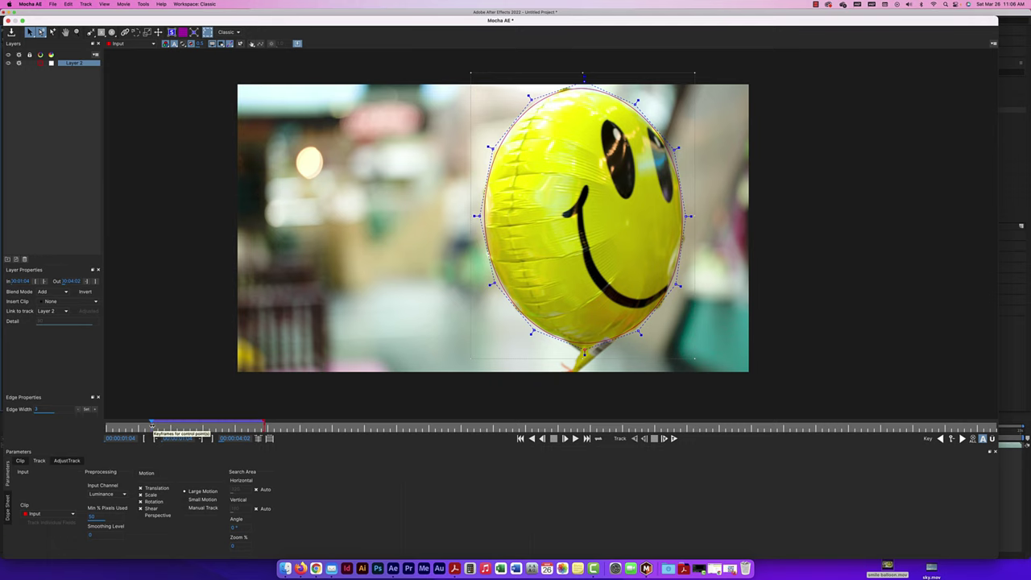
drag(151, 424, 154, 426)
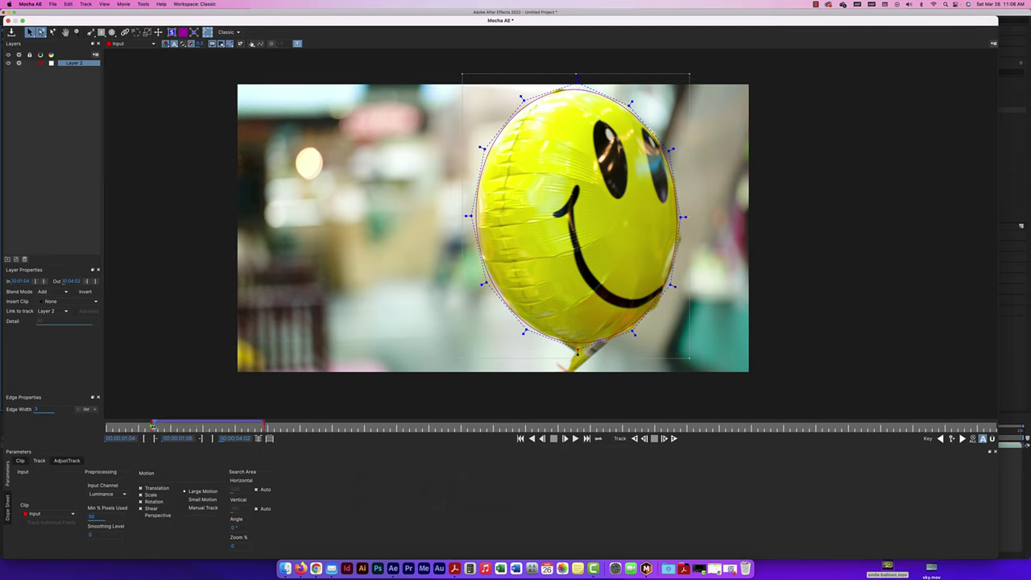
drag(153, 427, 150, 427)
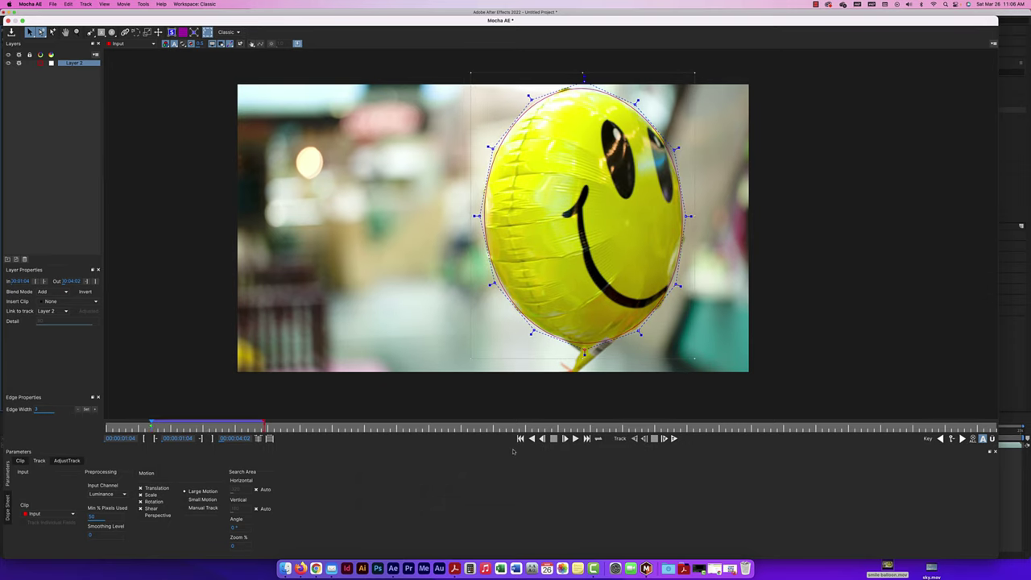
Advance frame by frame from 00:00:01:04 to 00:00:04:02, correcting the spline's points to keep them on the balloon's outline
click(565, 438)
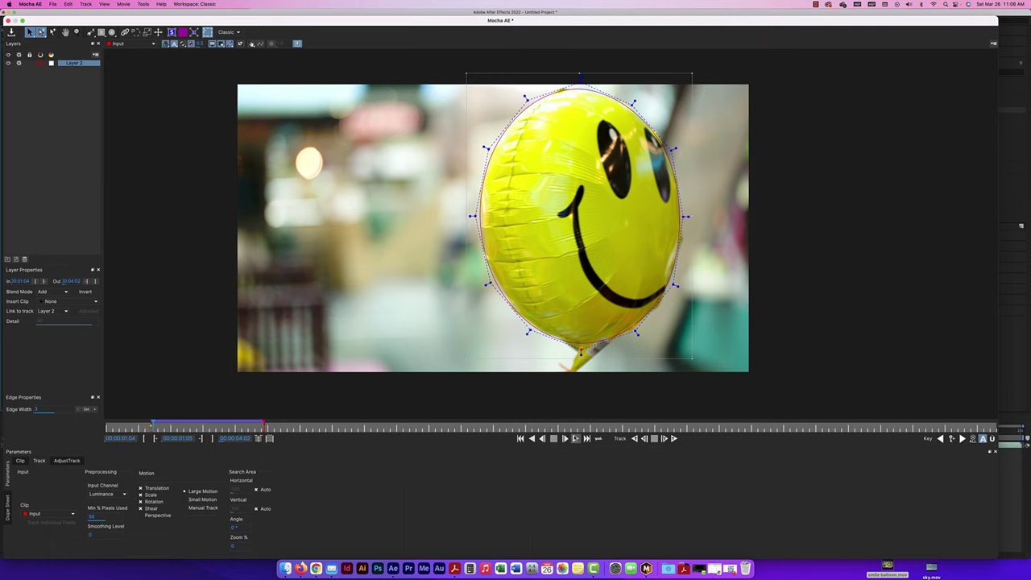
click(566, 438)
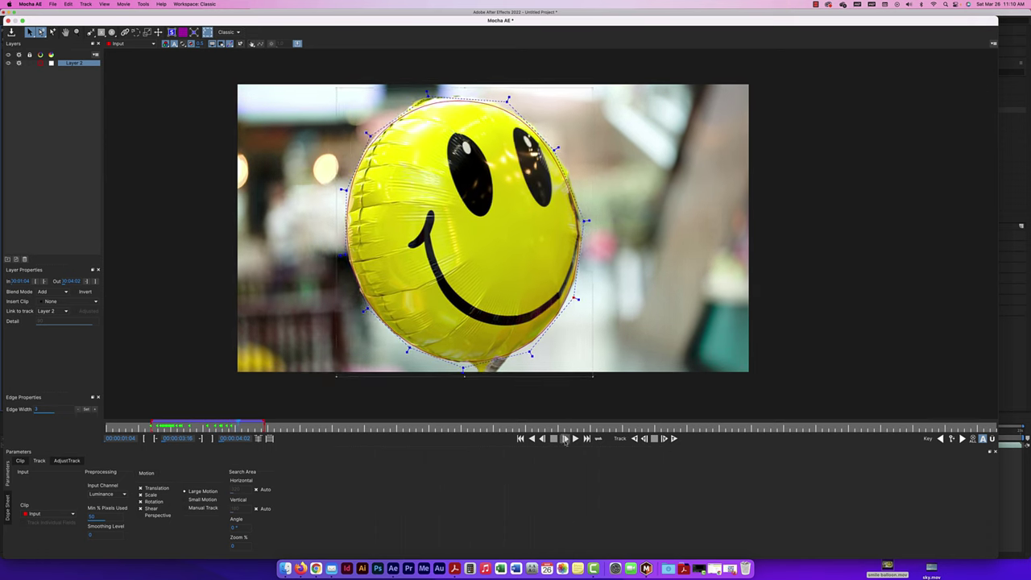
click(565, 438)
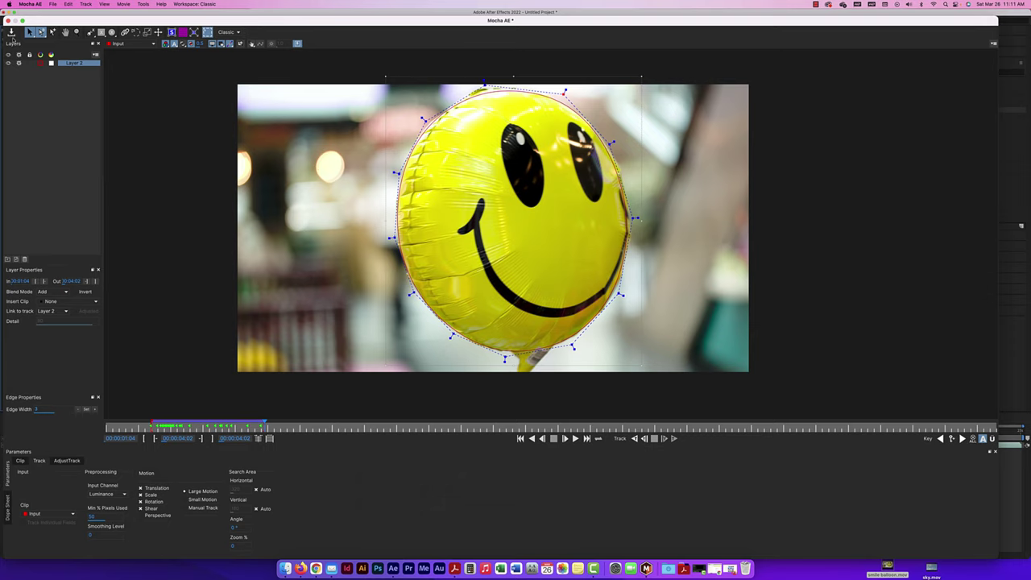
Save the Mocha project and rename Layer 2 to balloon
click(8, 32)
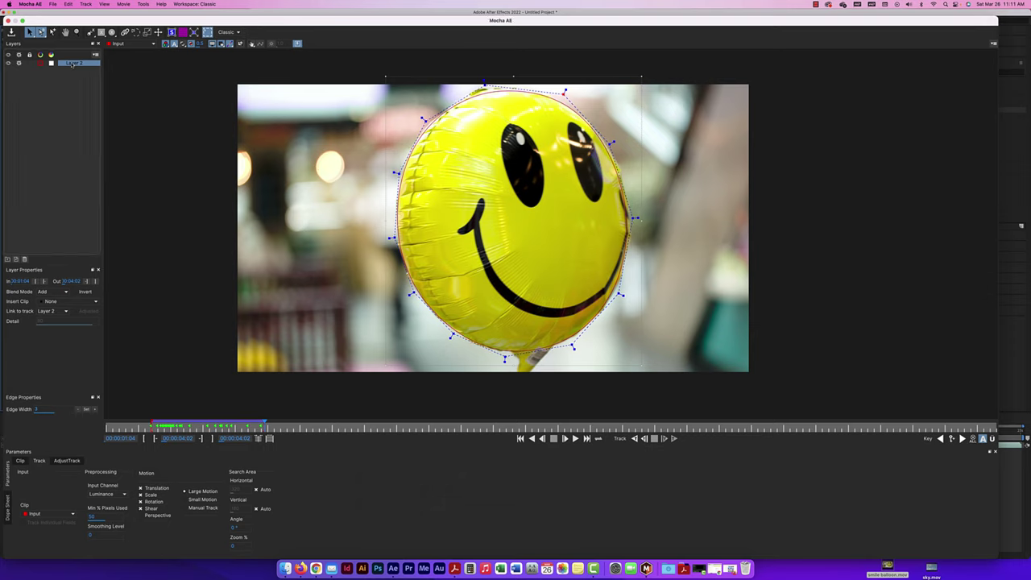
double_click(73, 64)
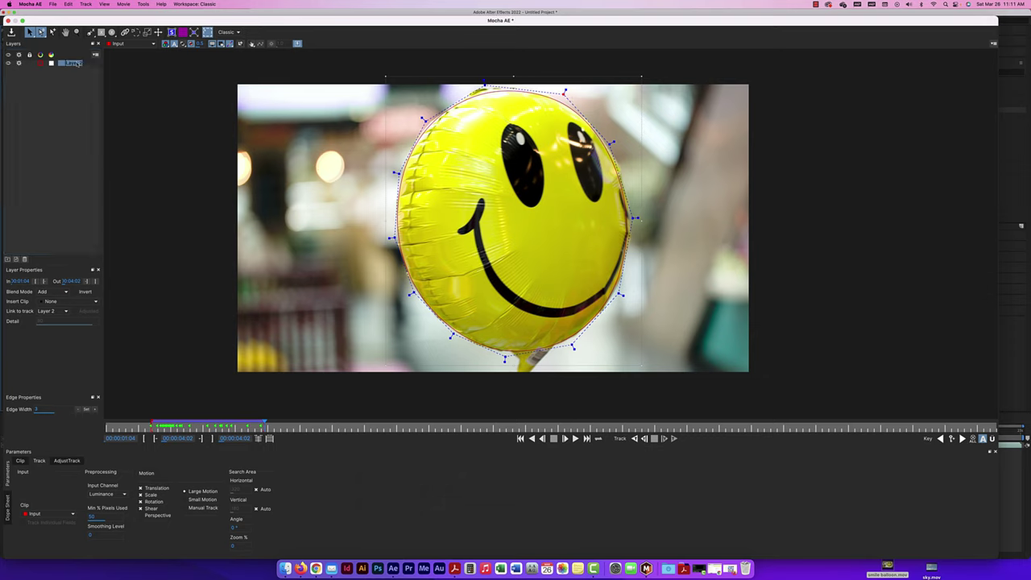
key(BackSpace)
click(61, 83)
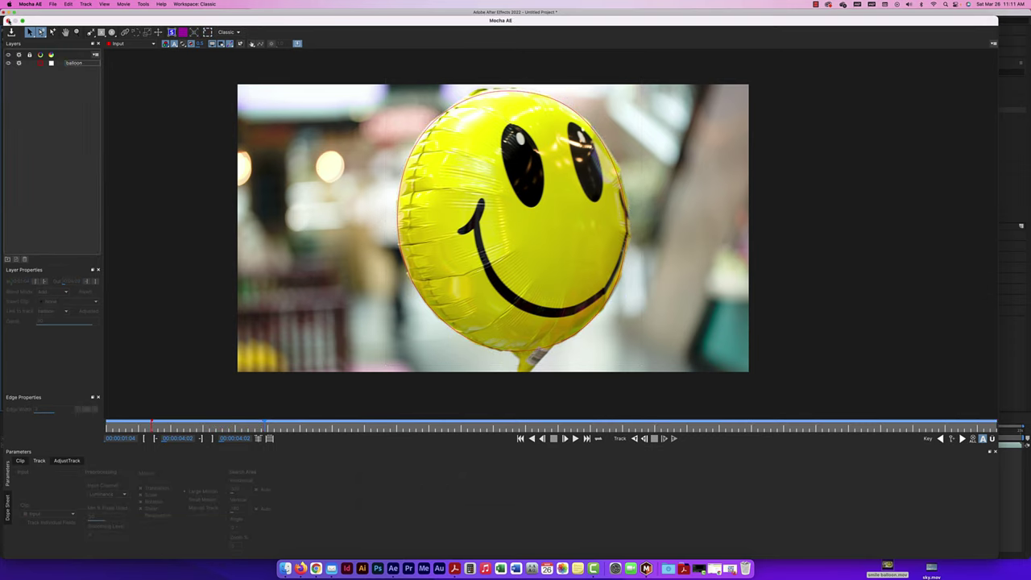
Close Mocha AE to return to After Effects, and enable View Matte for the Mocha AE effect on smile balloon.mov
click(7, 20)
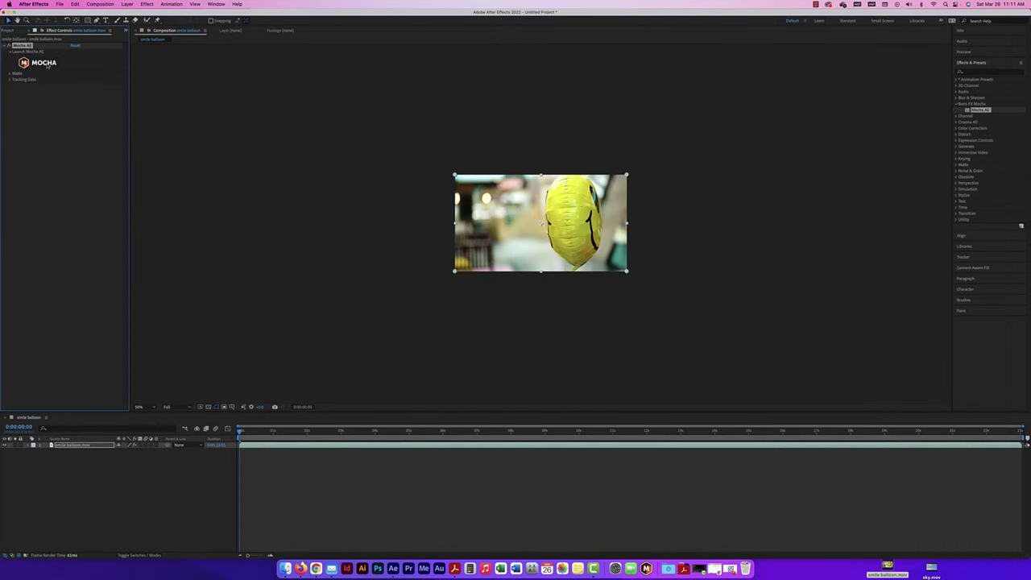
click(9, 74)
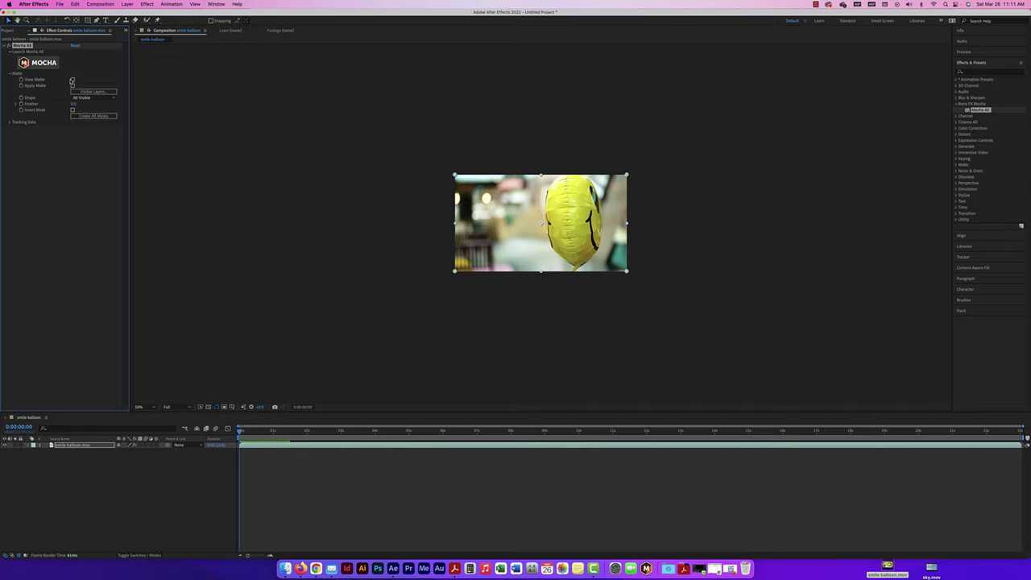
click(73, 80)
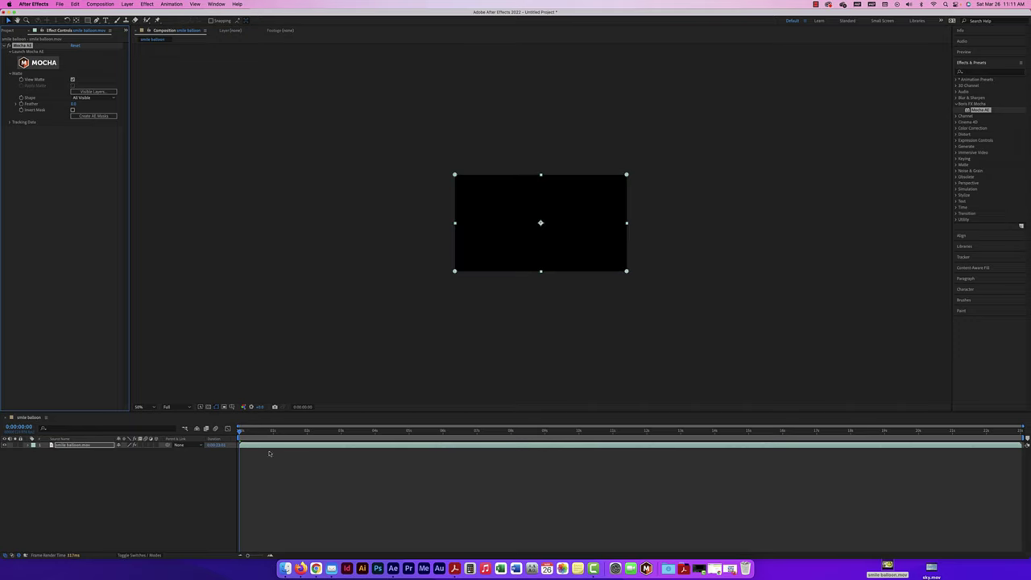
Scrub and step back and forth through the tracked frames around 0:00:03:17 to examine the balloon's matte
drag(240, 434, 365, 435)
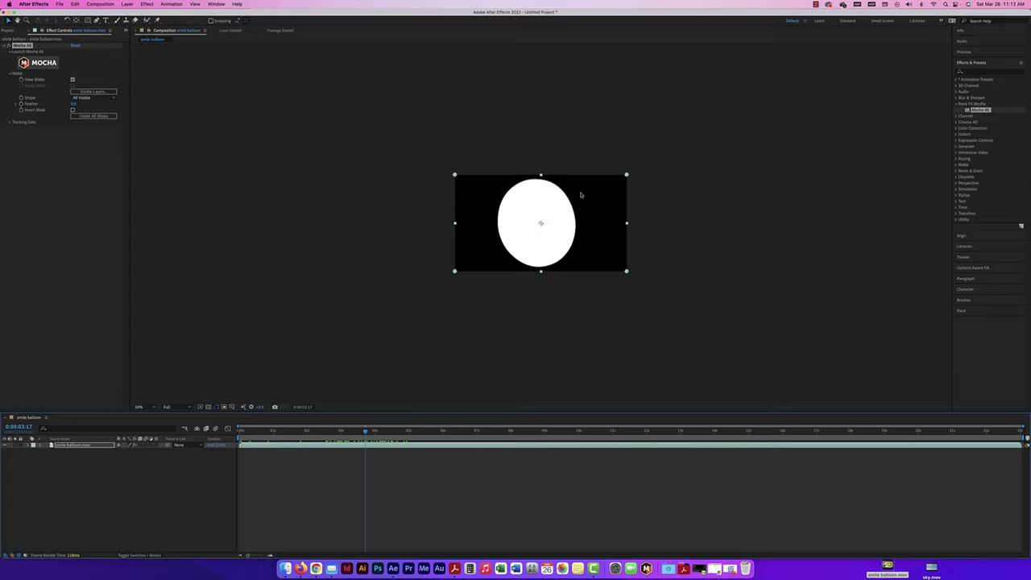
key(Page_Down)
key(Page_Down)
key(Page_Down)
key(Page_Down)
key(Page_Down)
key(Page_Down)
key(Page_Down)
key(Page_Down)
key(Page_Down)
key(Page_Down)
key(Page_Down)
key(Page_Down)
key(Page_Down)
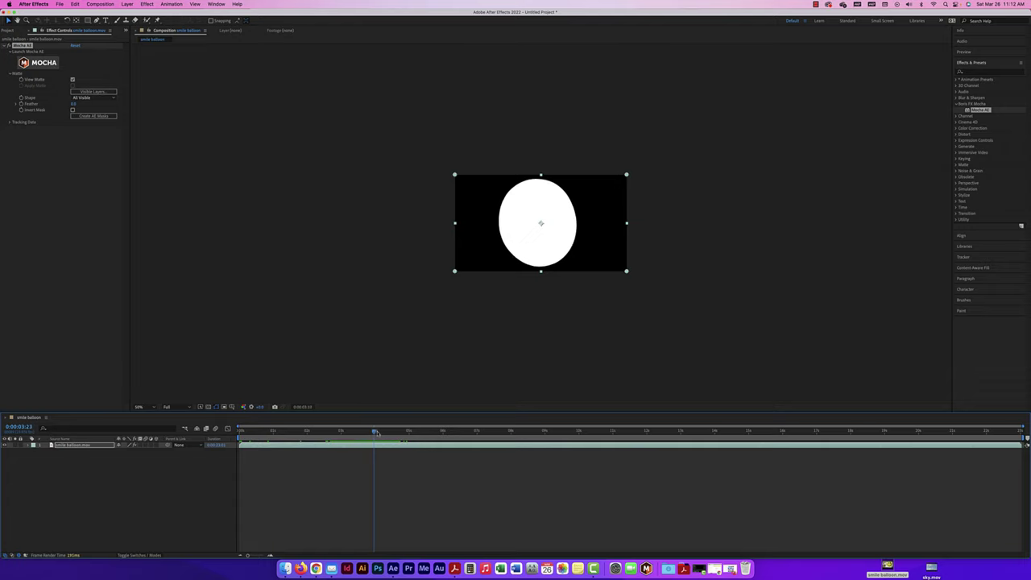
key(Page_Up)
key(Page_Up)
key(Page_Up)
key(Page_Up)
key(Page_Up)
key(Page_Up)
key(Page_Up)
key(Page_Up)
key(Page_Up)
key(Page_Up)
key(Page_Up)
key(Page_Up)
key(Page_Up)
key(Page_Up)
key(Page_Up)
key(Page_Up)
key(Page_Up)
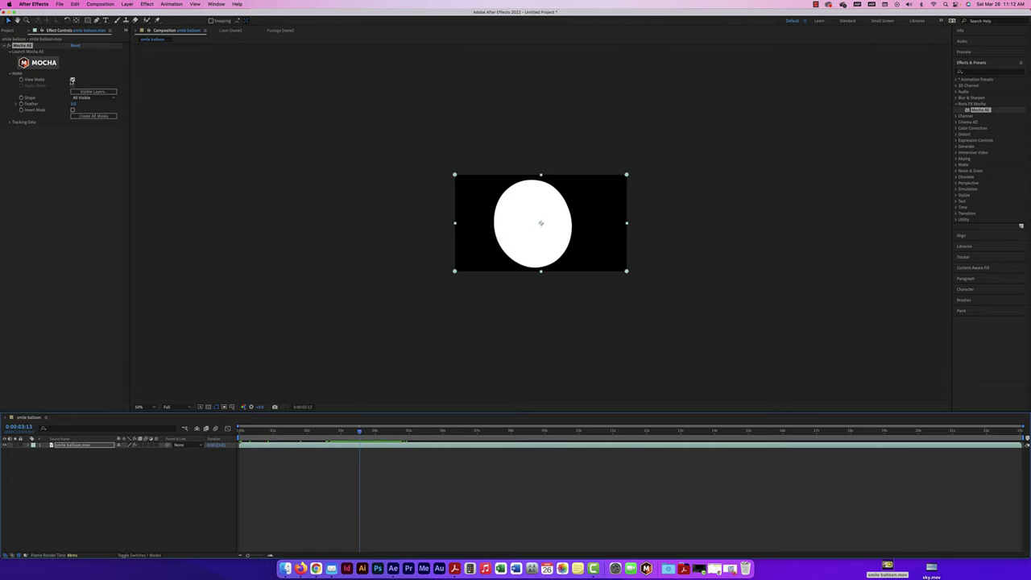
Turn off View Matte and enable Apply Matte to cut out the balloon, checking the cutout up to 0:00:04:00
click(73, 79)
click(73, 85)
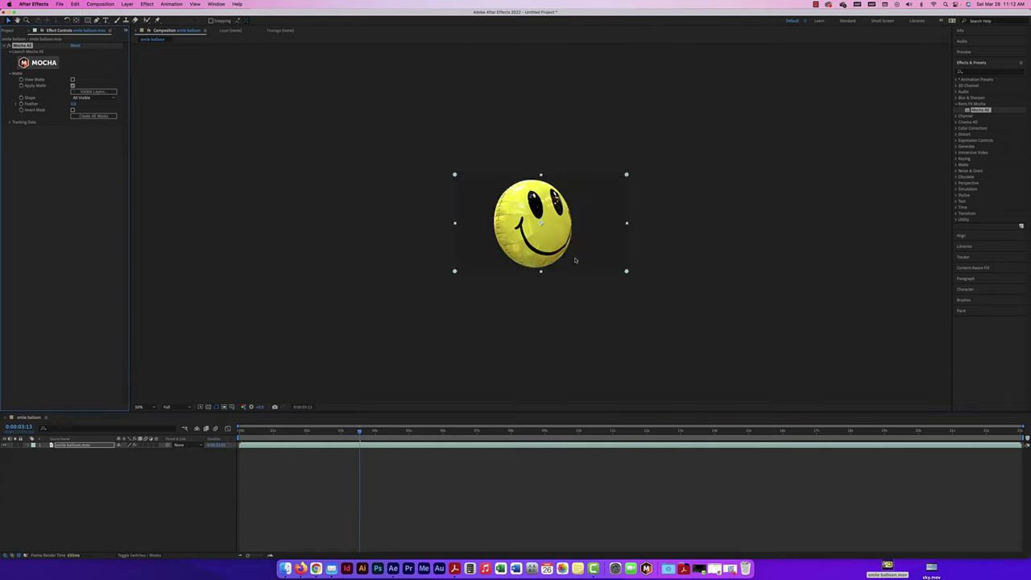
mouse_move(360, 432)
mouse_down()
mouse_move(346, 432)
mouse_move(427, 434)
mouse_move(377, 435)
mouse_up()
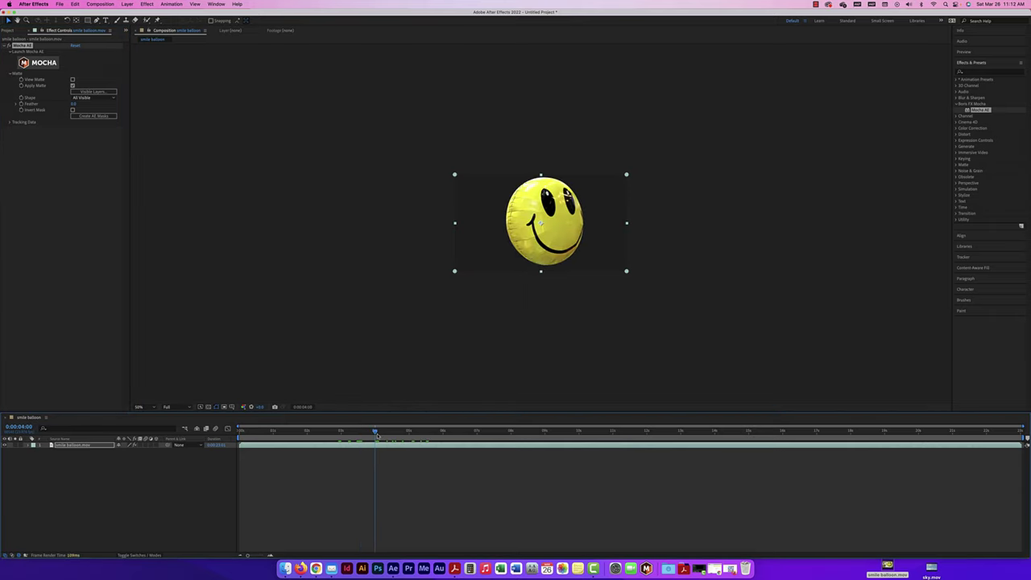
Review Mocha's visible layer list, keeping balloon visible, and expand the Mocha AE effect properties of smile balloon.mov in the timeline
click(94, 91)
drag(520, 254, 278, 109)
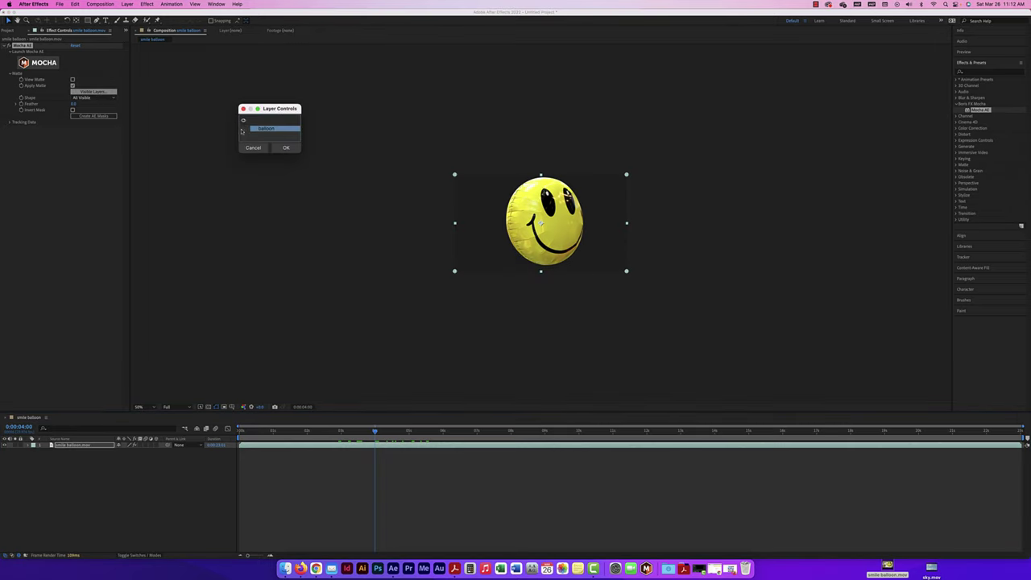
click(286, 148)
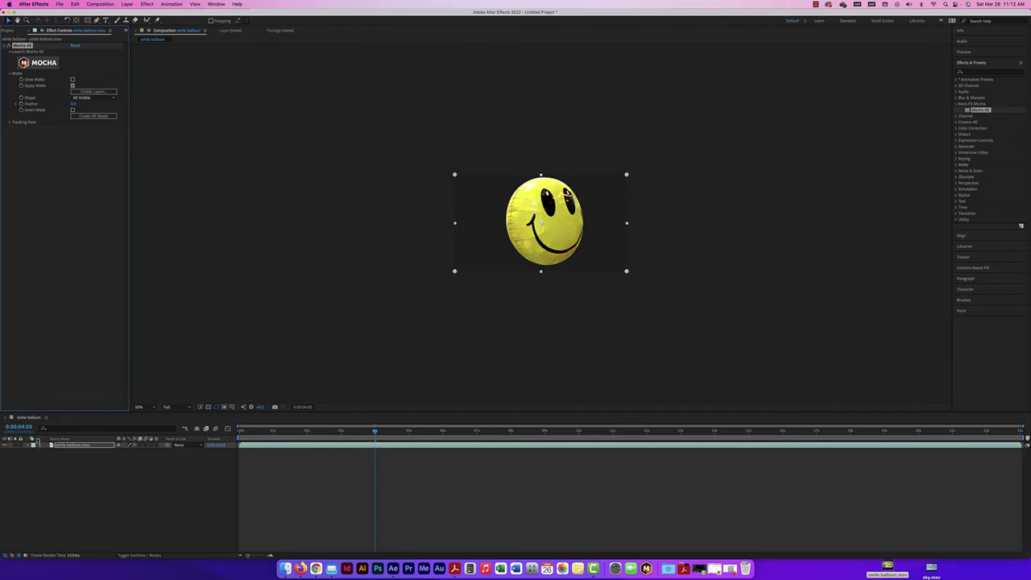
click(37, 445)
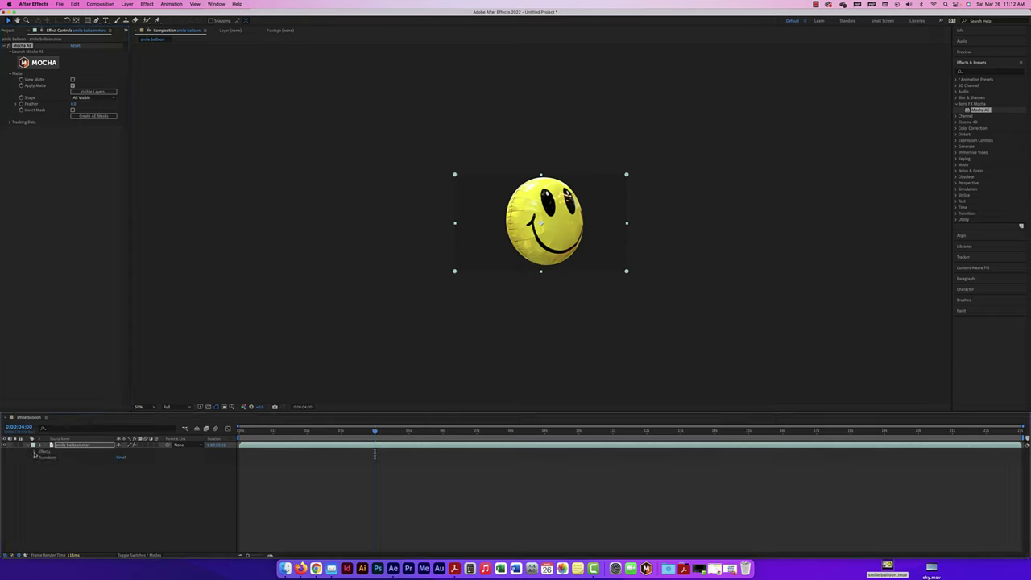
click(35, 452)
click(40, 457)
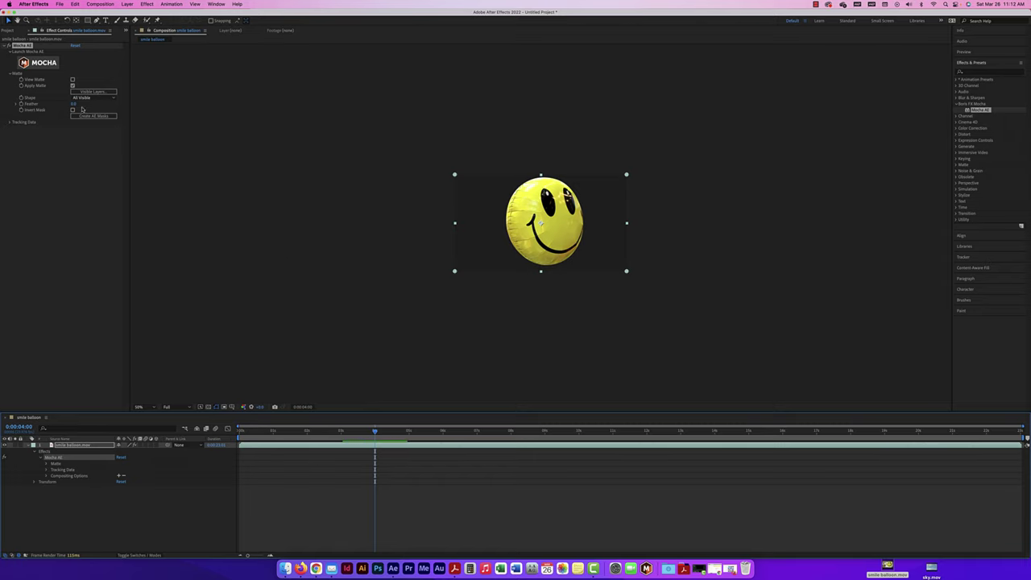
Set the Mocha AE matte's Feather to 20 and preview the inverted mask, leaving Invert Mask off
mouse_move(75, 104)
mouse_down()
mouse_move(157, 102)
mouse_move(65, 105)
mouse_up()
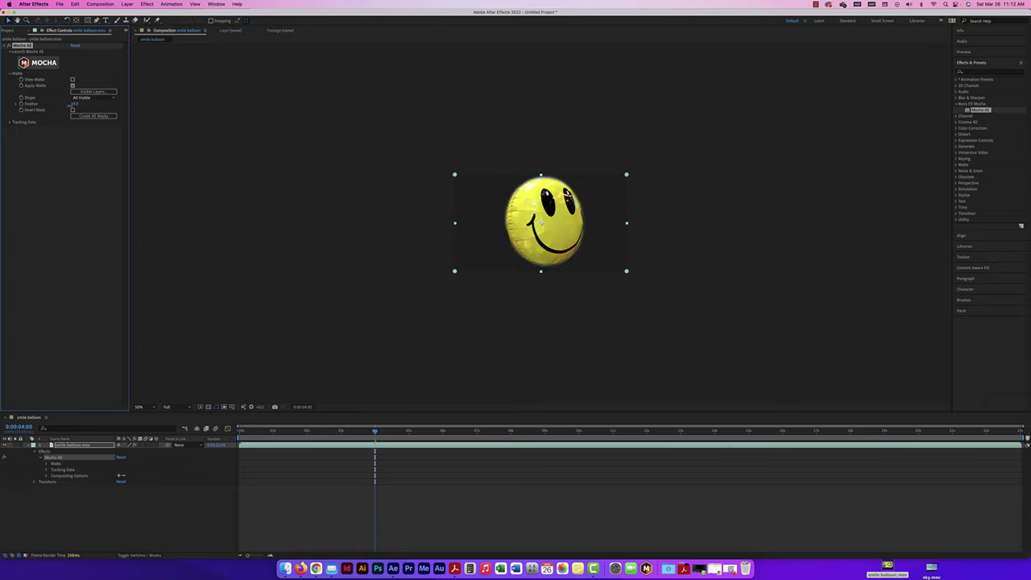
click(72, 105)
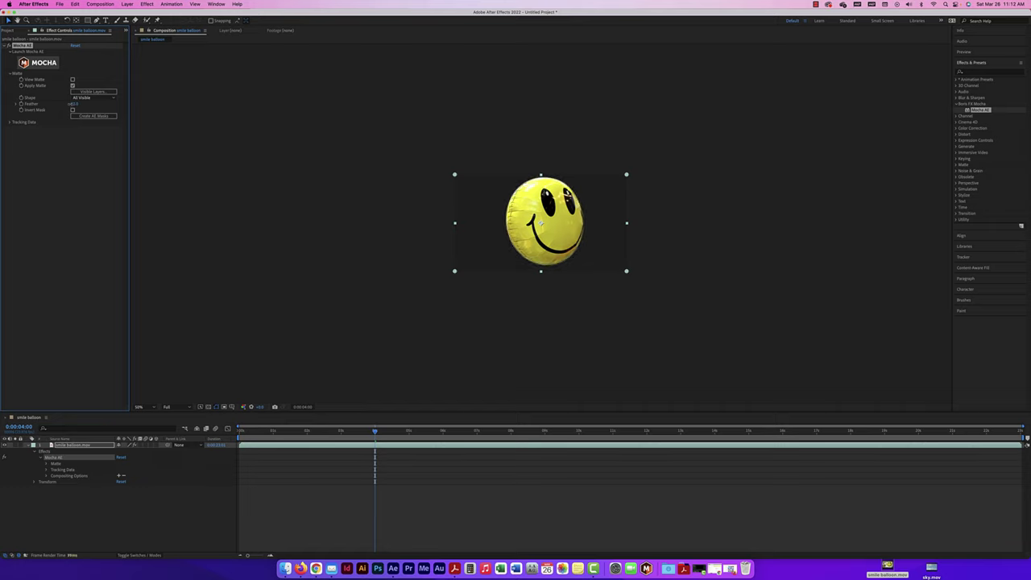
text(20)
click(92, 106)
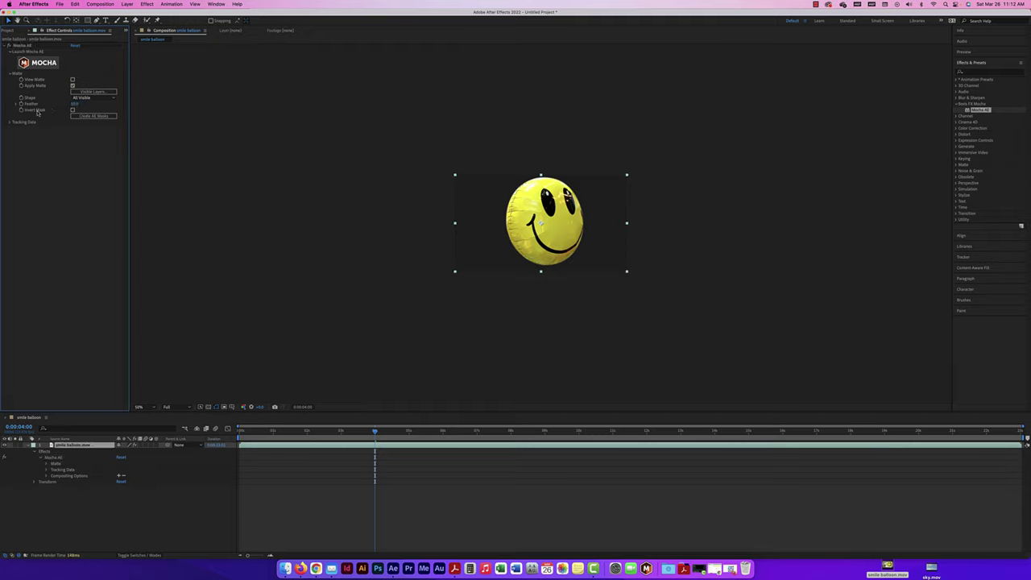
click(72, 109)
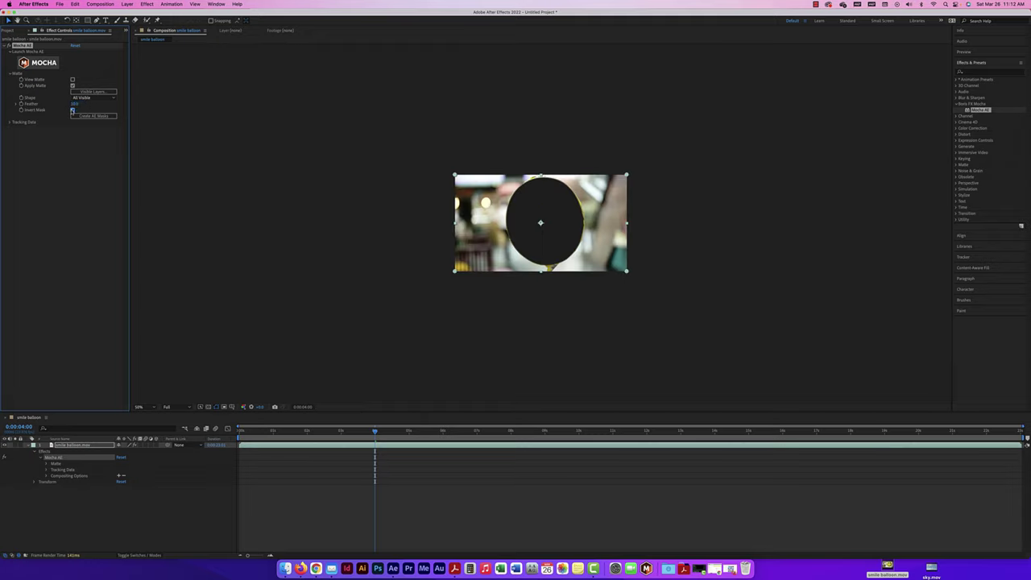
click(71, 110)
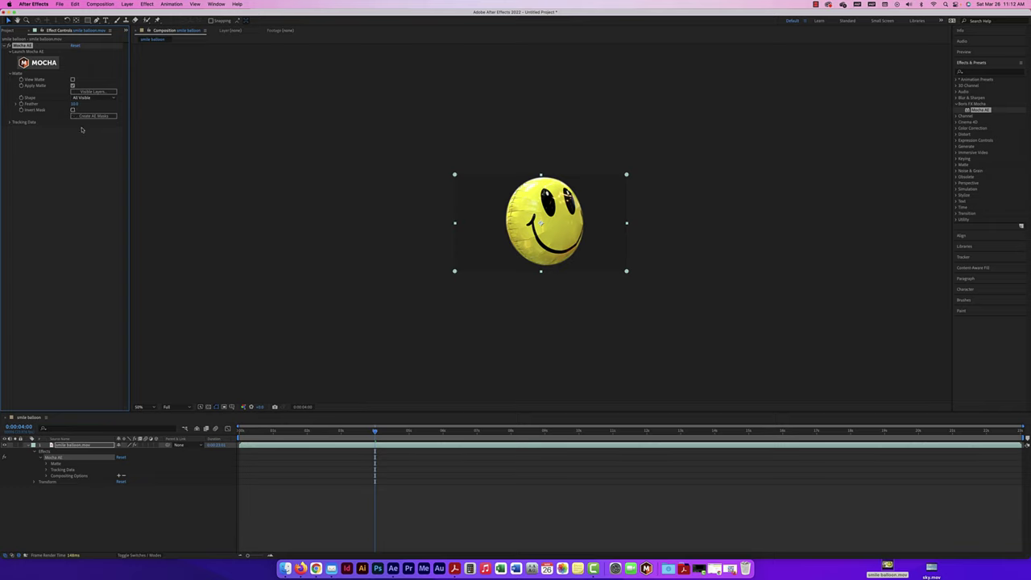
Look over the Mocha AE tracking data options, and create AE masks from the tracked balloon shape
click(10, 121)
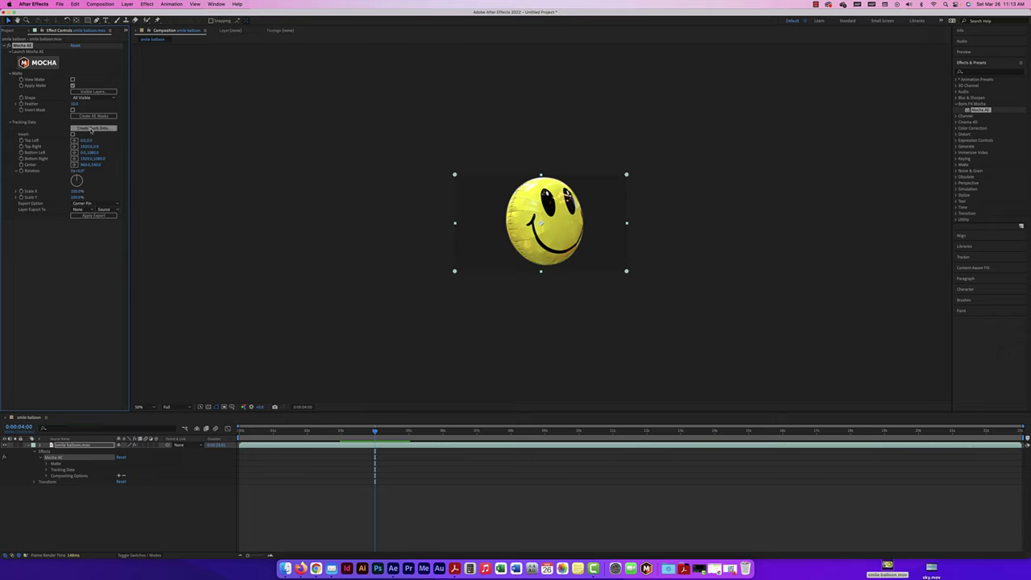
click(98, 117)
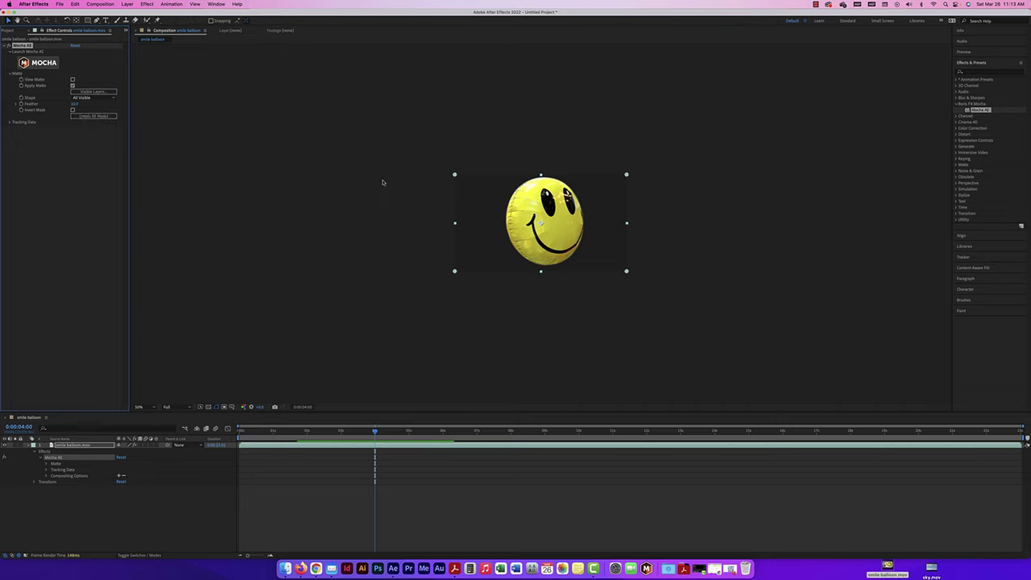
click(94, 118)
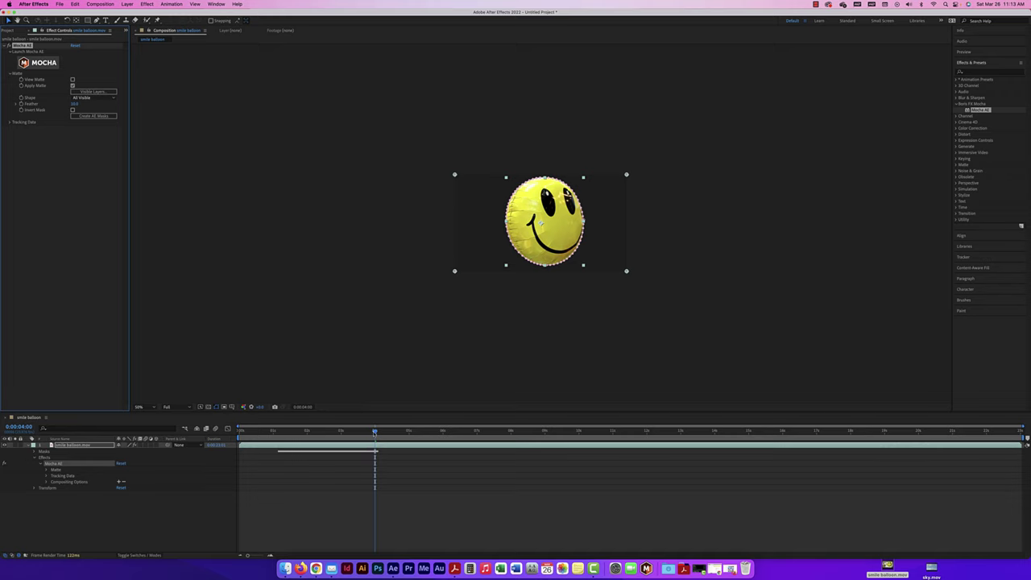
Trim smile balloon.mov to start at 0:00:01:04 and end at 0:00:04:02, matching the tracked range
drag(375, 432, 279, 433)
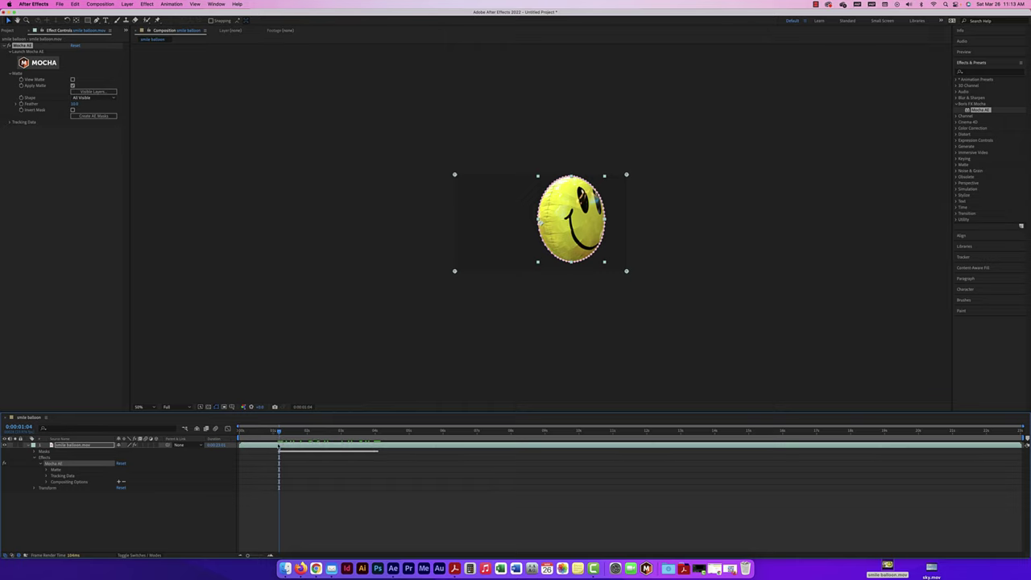
key(alt+bracketleft)
key(space)
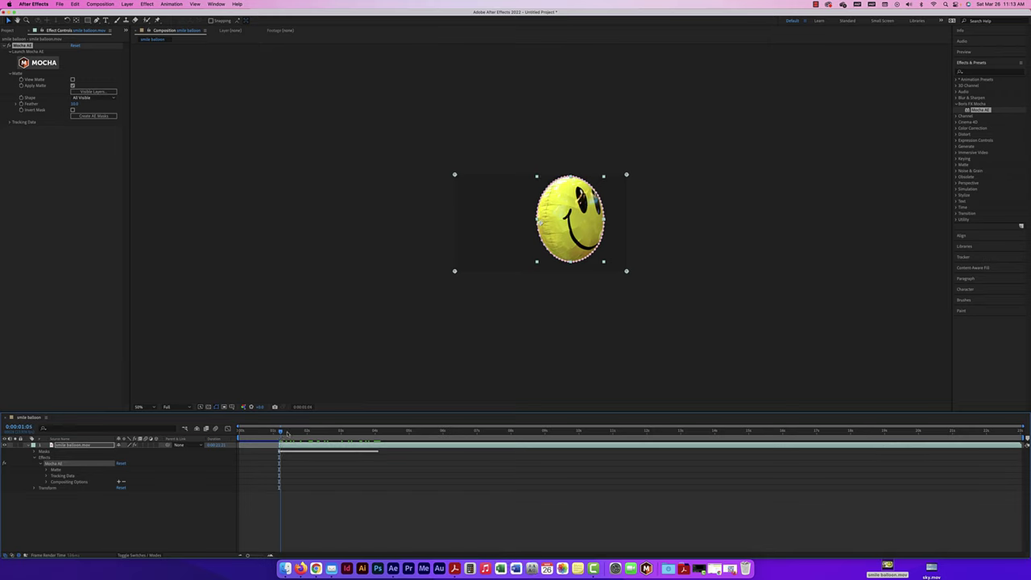
click(379, 432)
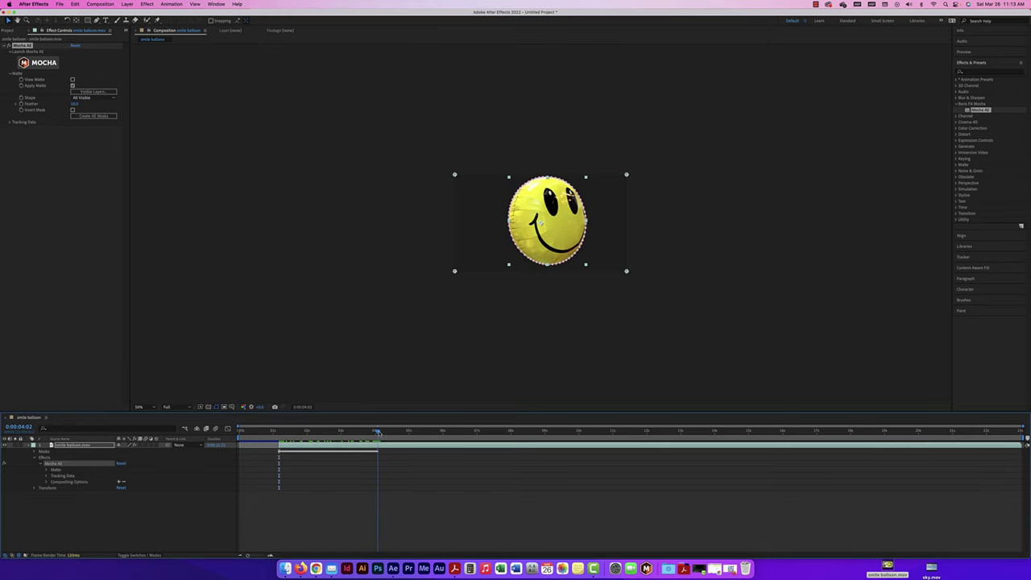
key(alt+bracketright)
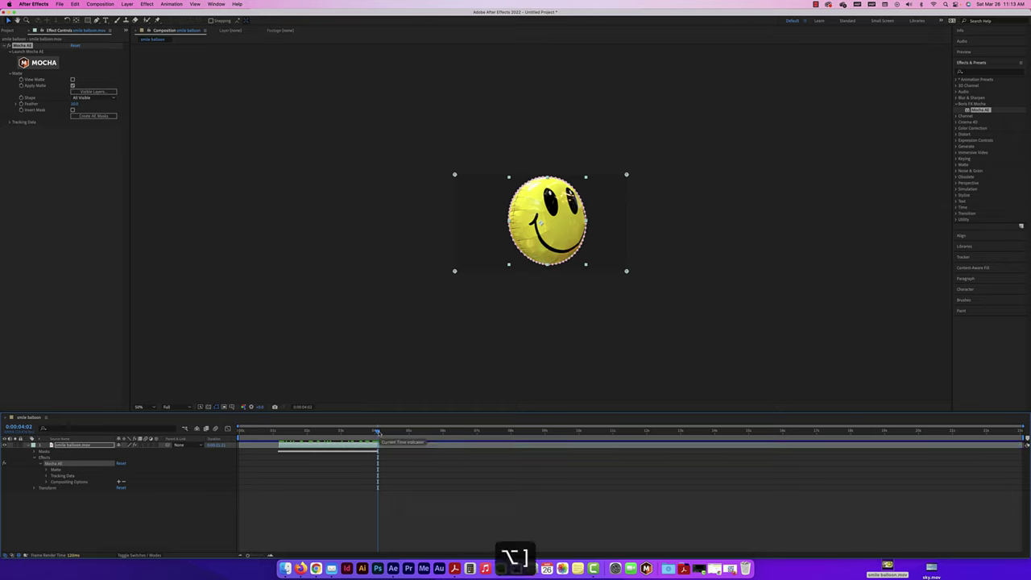
Collapse the properties of smile balloon.mov and shift the trimmed clip to start at the beginning of the composition
drag(378, 433, 336, 433)
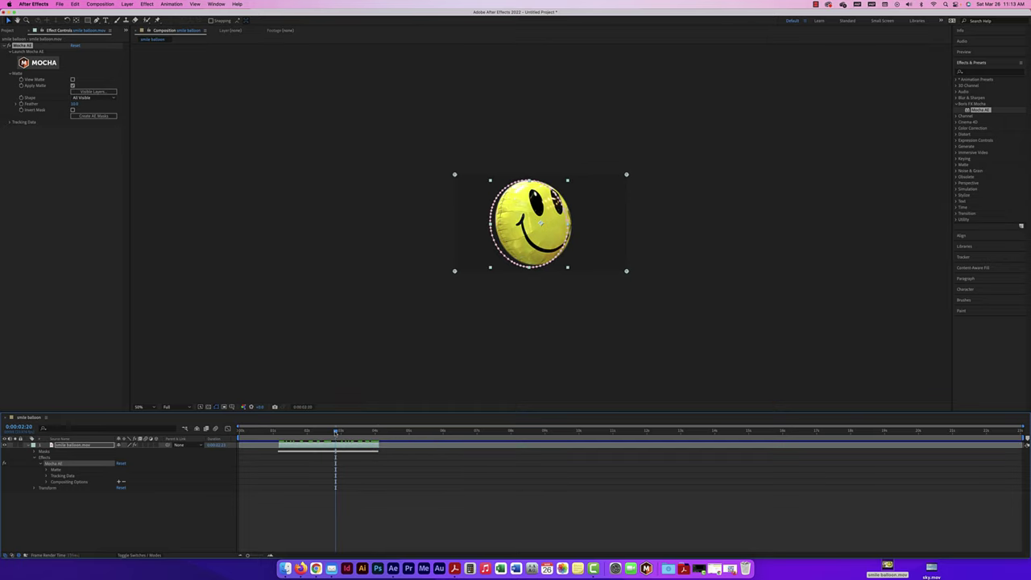
click(29, 446)
drag(313, 448, 272, 450)
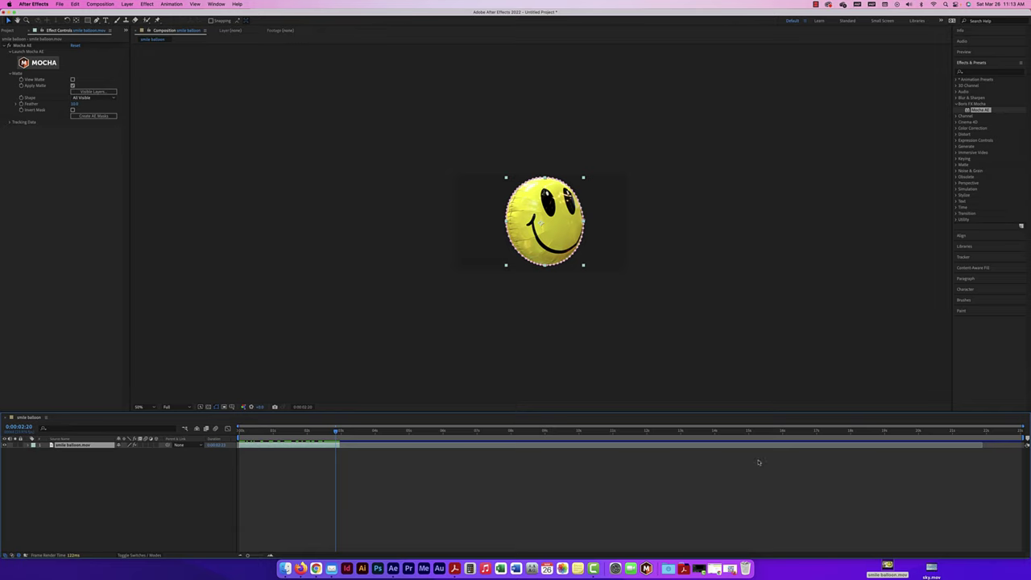
Import sky.mov from the desktop into the project
click(11, 30)
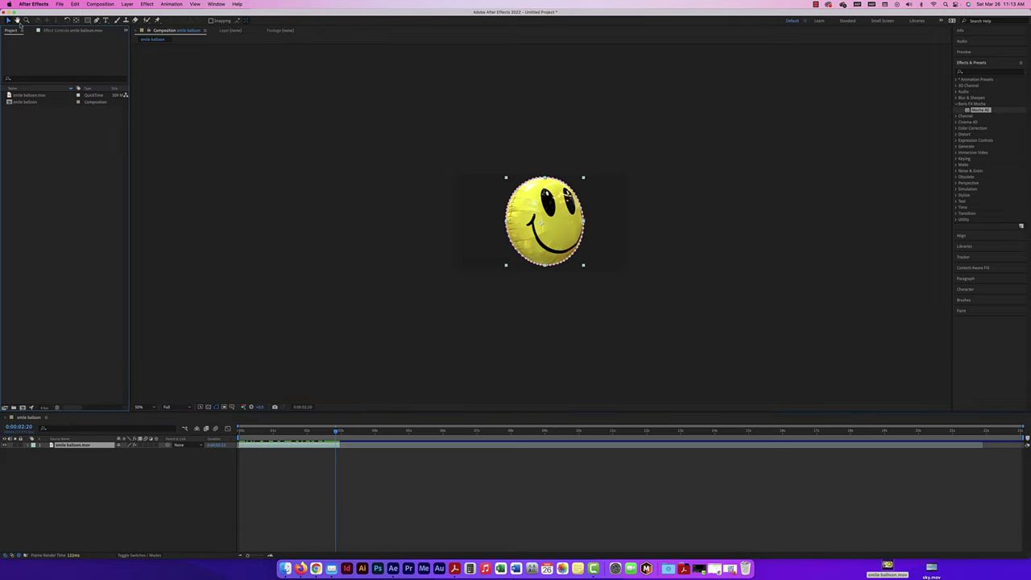
click(58, 31)
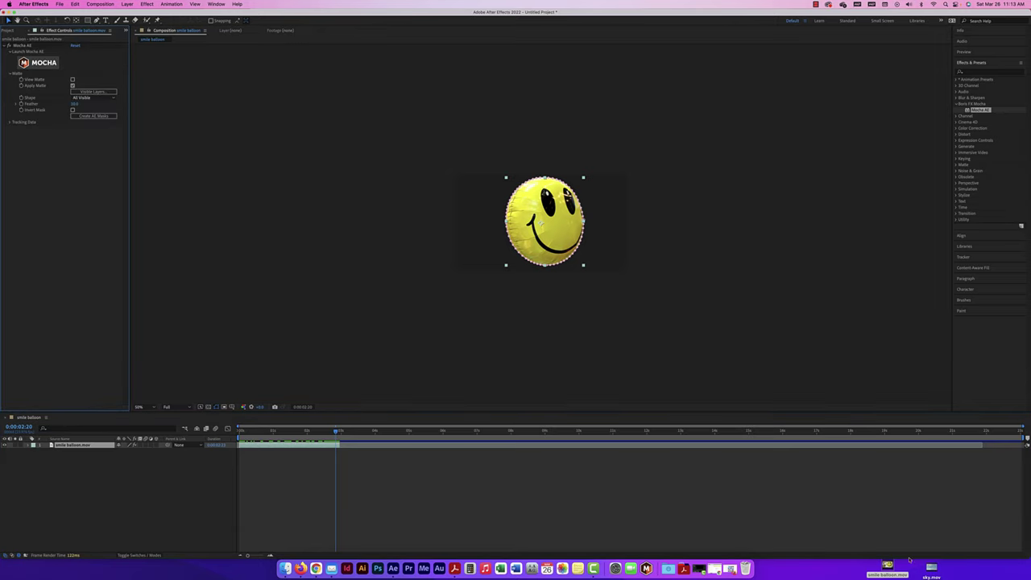
drag(931, 569, 14, 35)
click(10, 31)
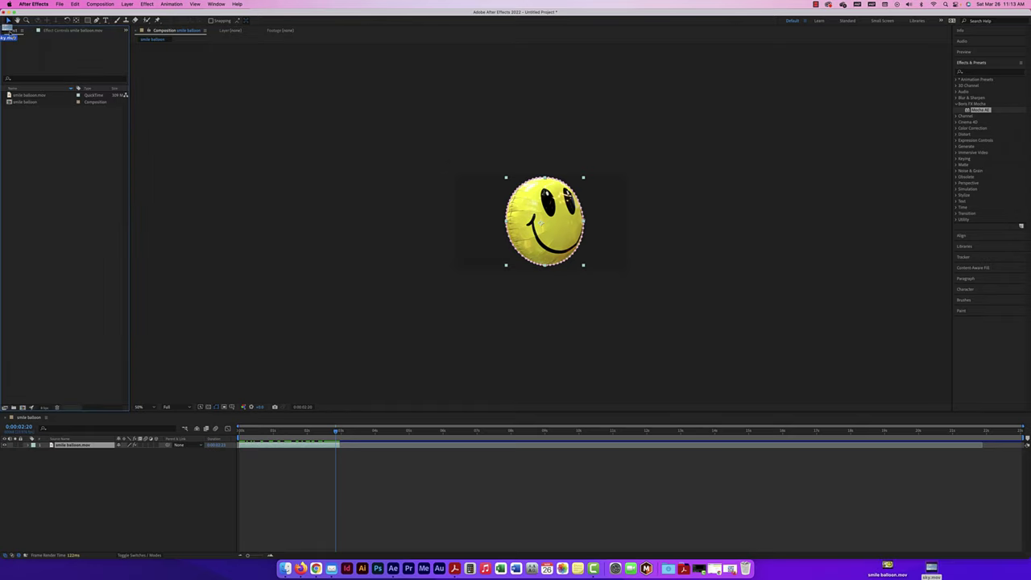
drag(10, 32, 40, 127)
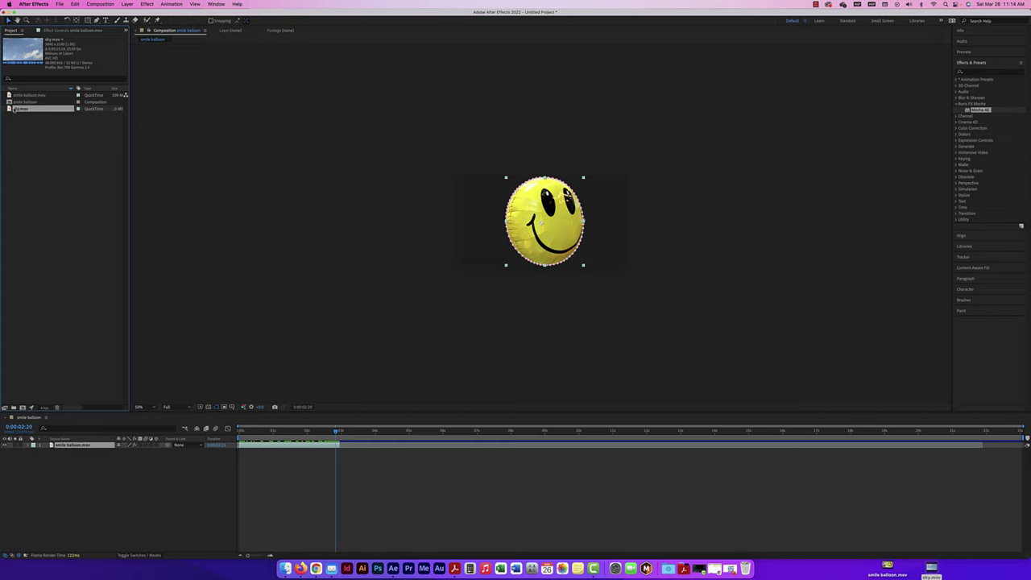
Place sky.mov beneath the balloon layer, scaled down to just cover the frame and trimmed to the balloon clip's end
drag(14, 109, 61, 457)
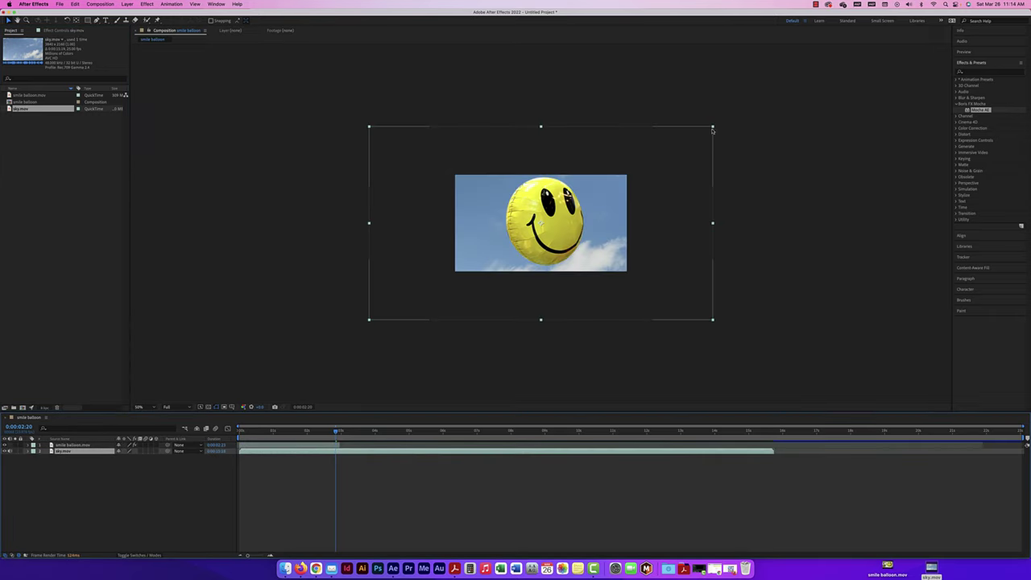
drag(713, 130, 632, 186)
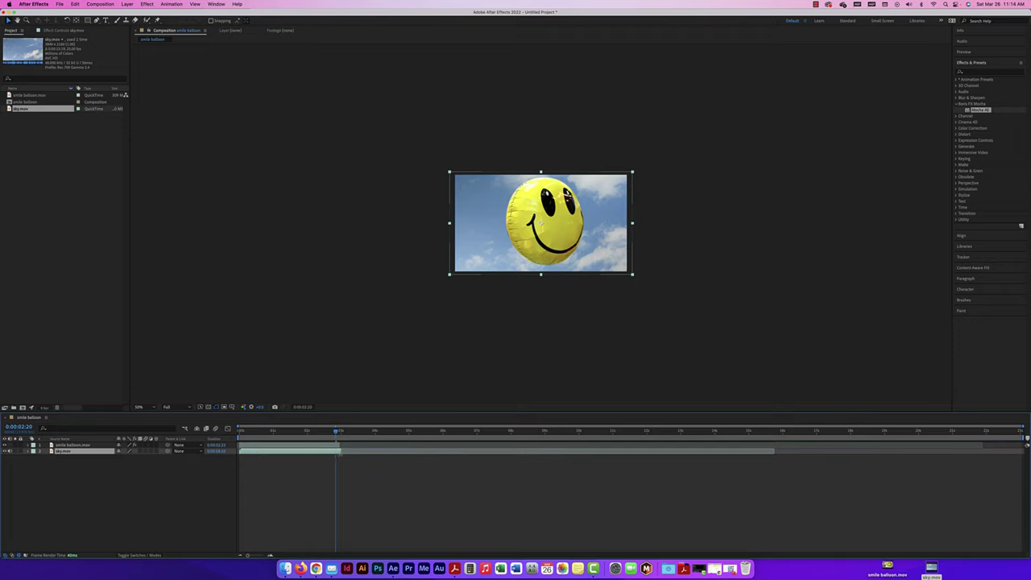
Preview the balloon over the sky from the start, enlarging the composition view to 100% to inspect the result up to 0:00:02:17
drag(336, 431, 239, 433)
key(space)
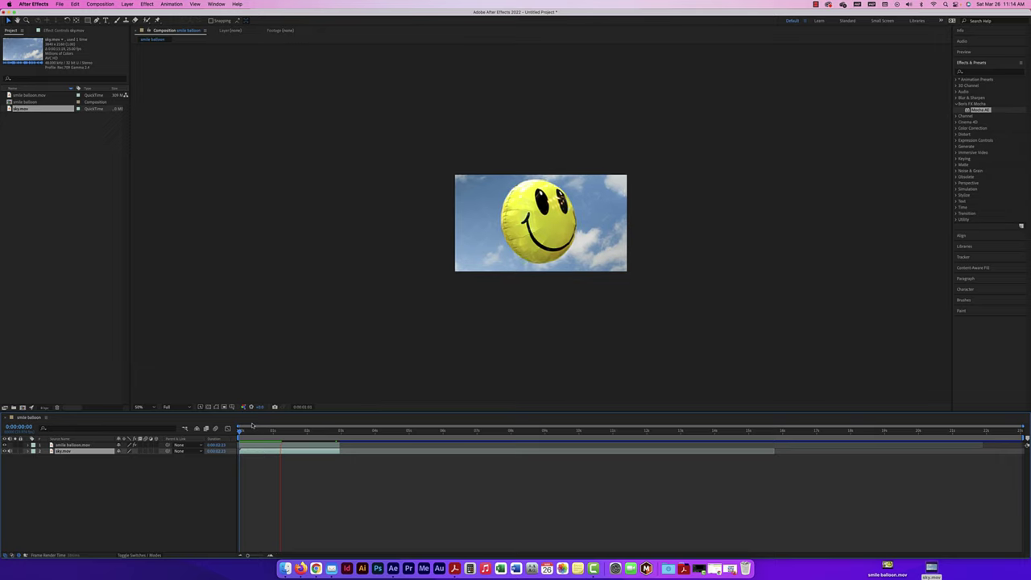
click(218, 359)
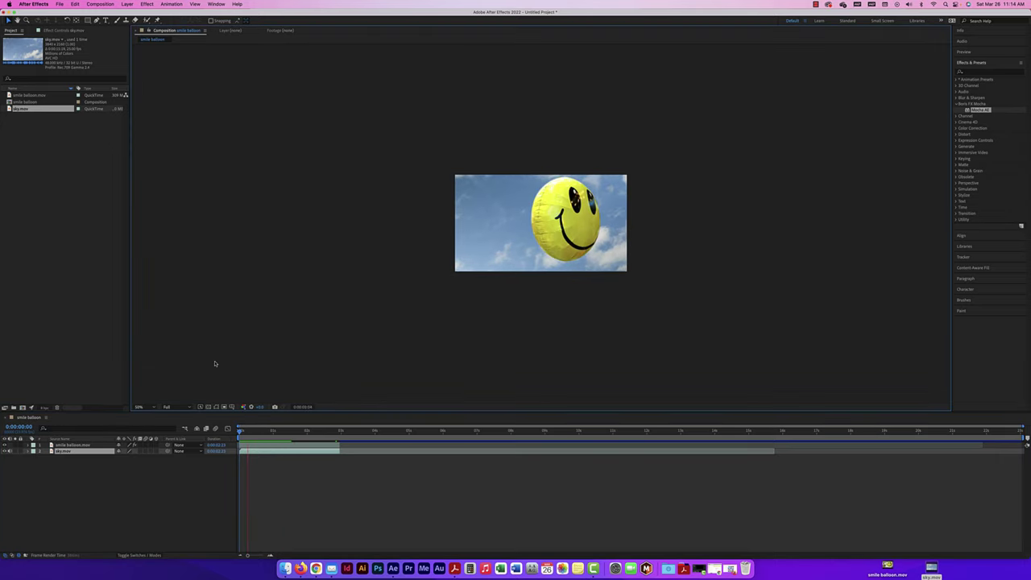
key(super+equal)
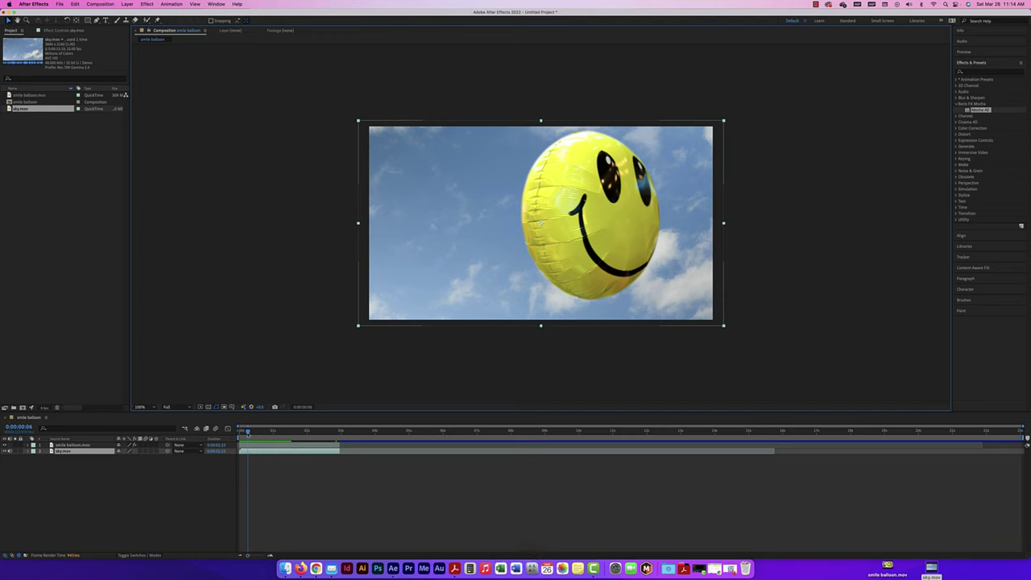
drag(249, 431, 241, 432)
key(space)
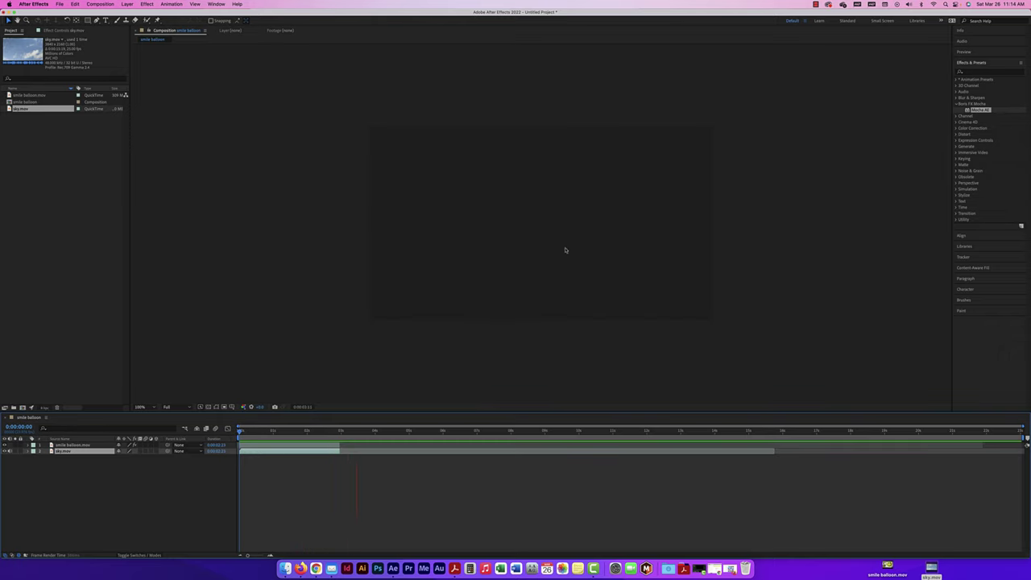
drag(384, 432, 331, 432)
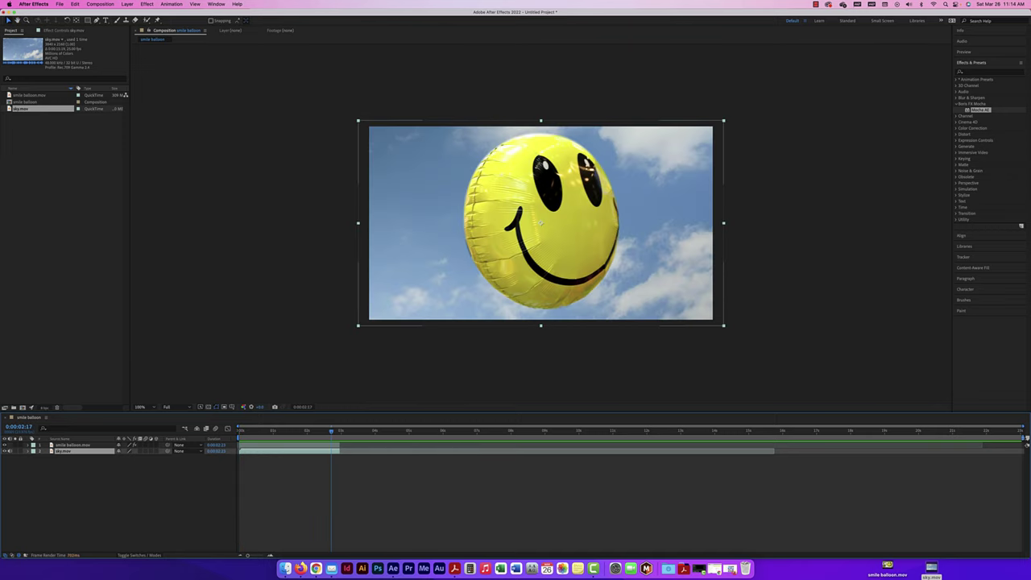
Shorten the work area to end with the trimmed clips, and show the Tracker options
drag(1025, 440, 340, 435)
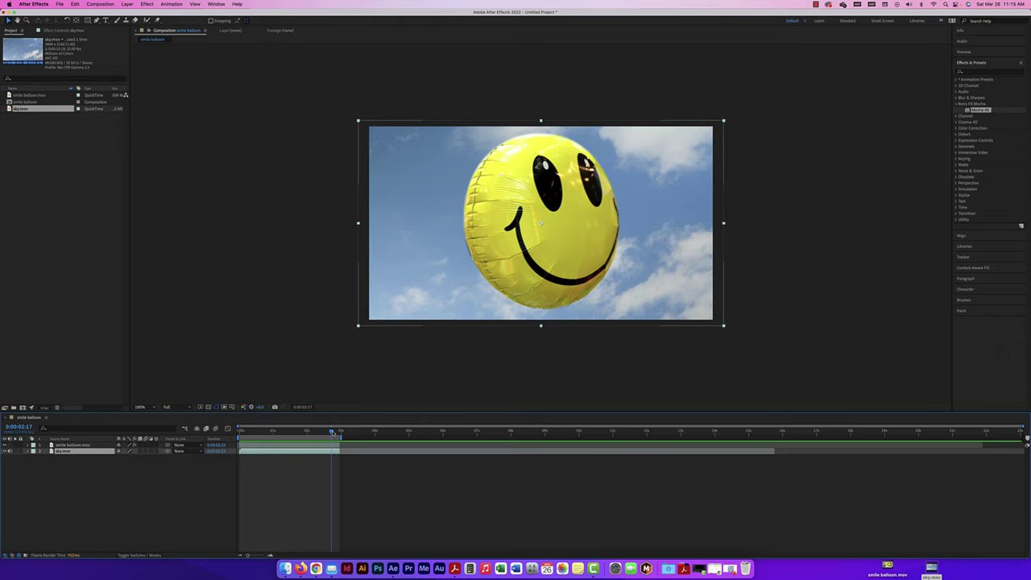
click(962, 257)
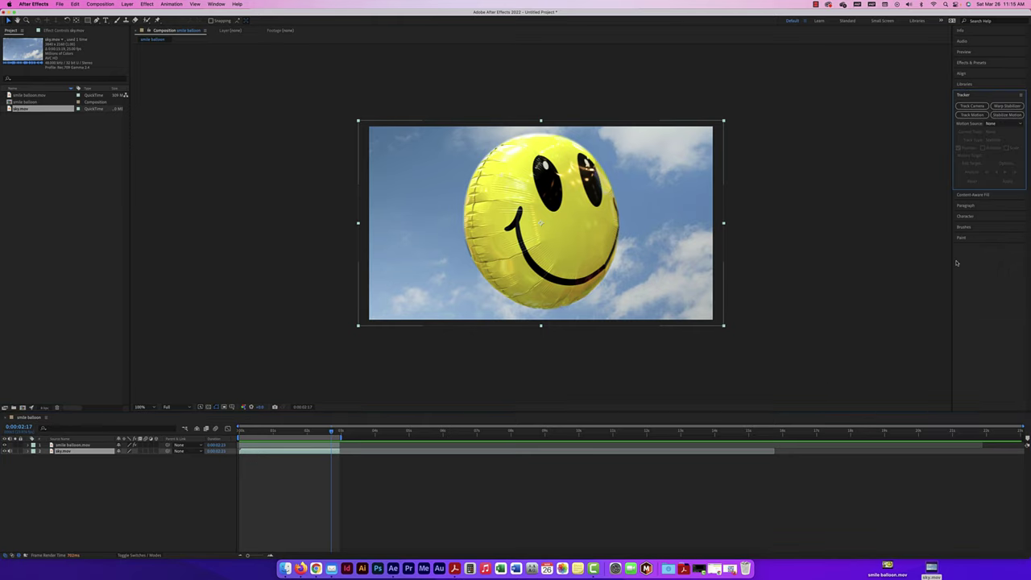